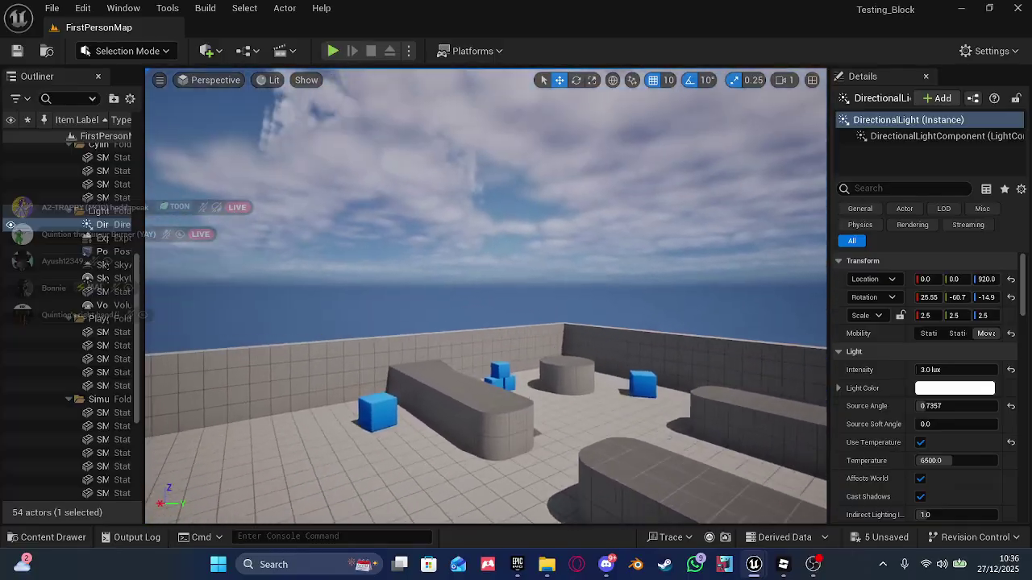
- Delete the DirectionalLight actor from the level
right_drag(486, 296, 822, 306)
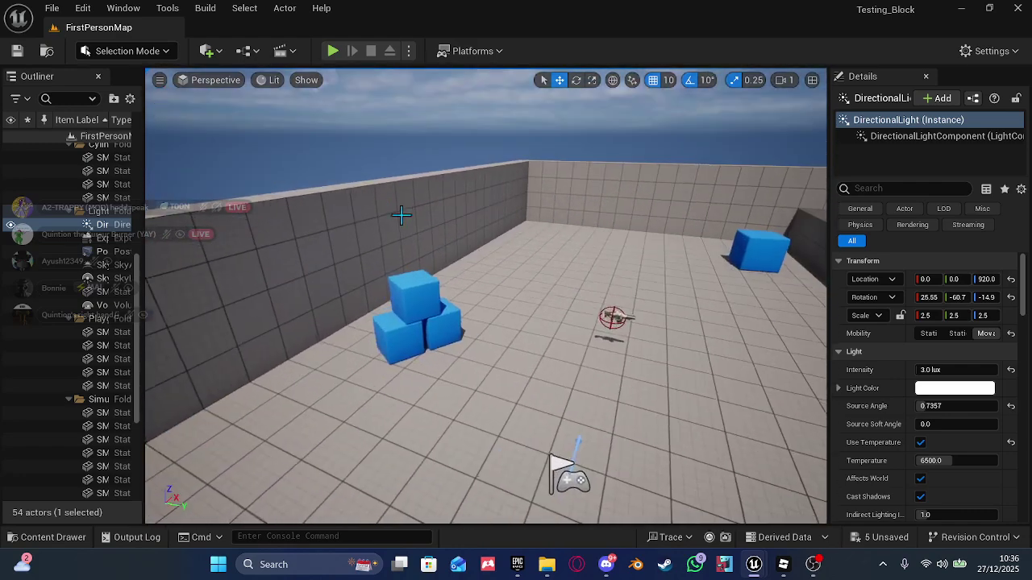
click(77, 97)
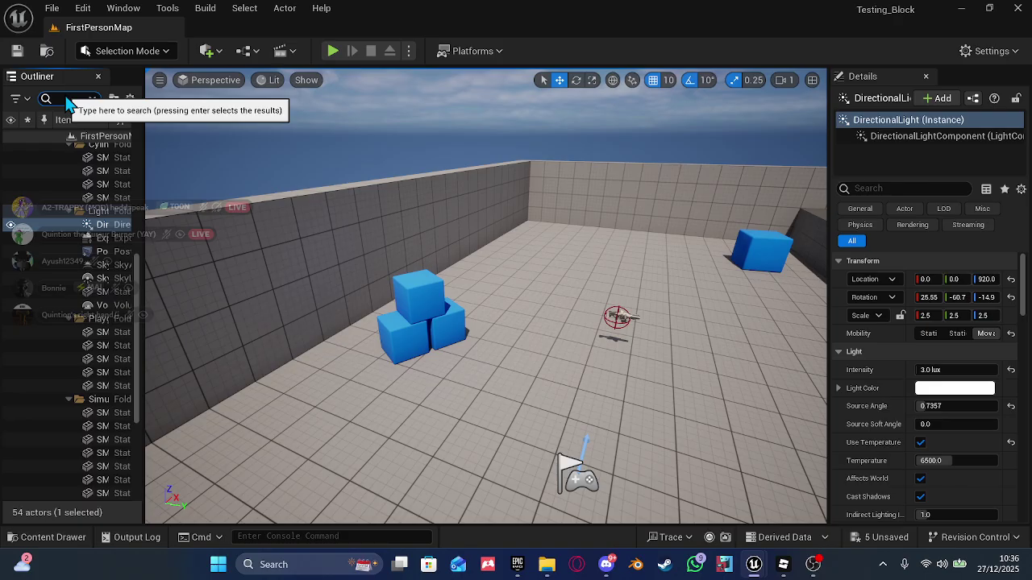
right_click(125, 229)
mouse_move(237, 303)
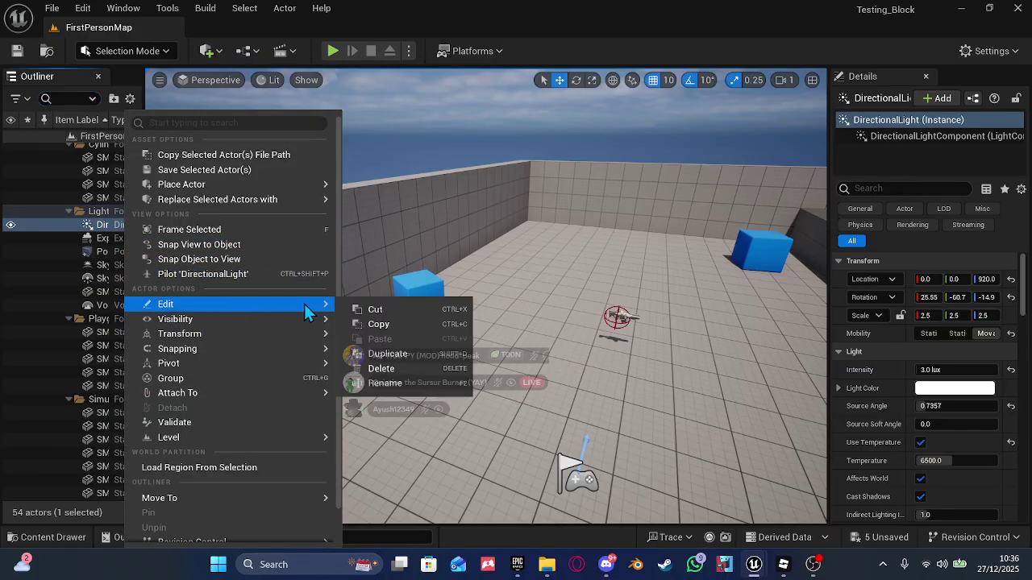
click(381, 369)
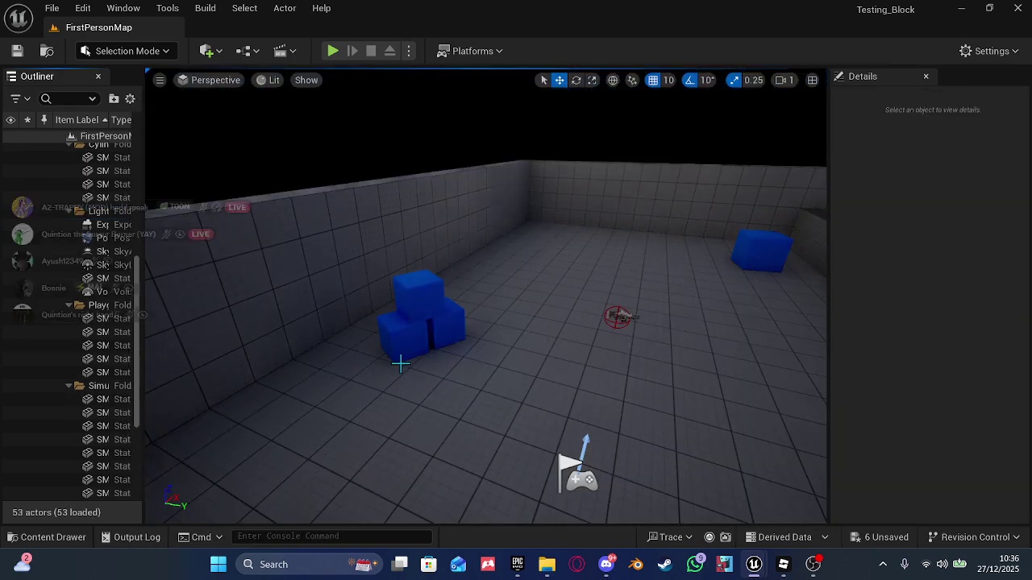
- Add a point light near the stacked blue cubes and raise it to Z 420
right_drag(401, 363, 423, 403)
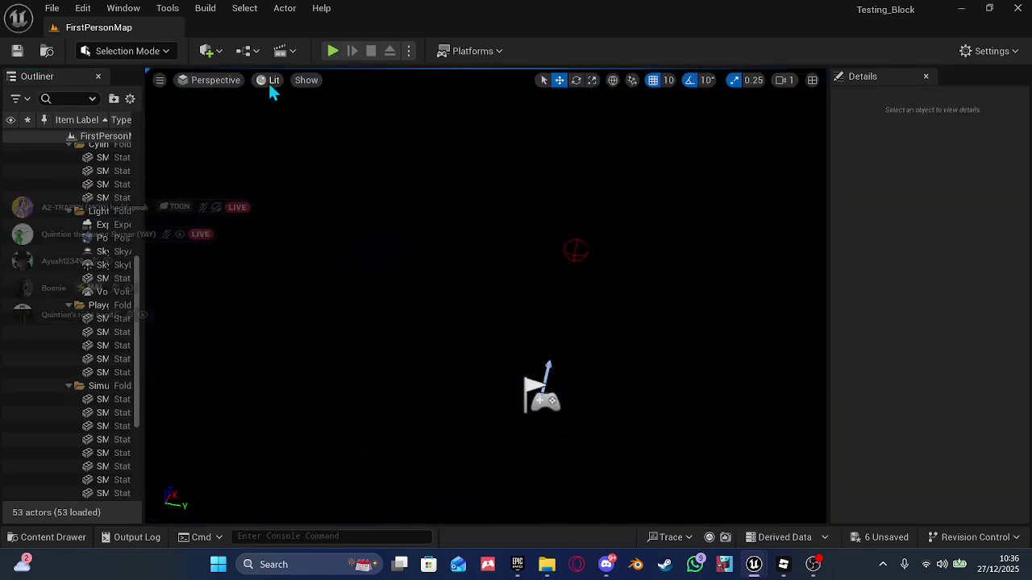
click(216, 52)
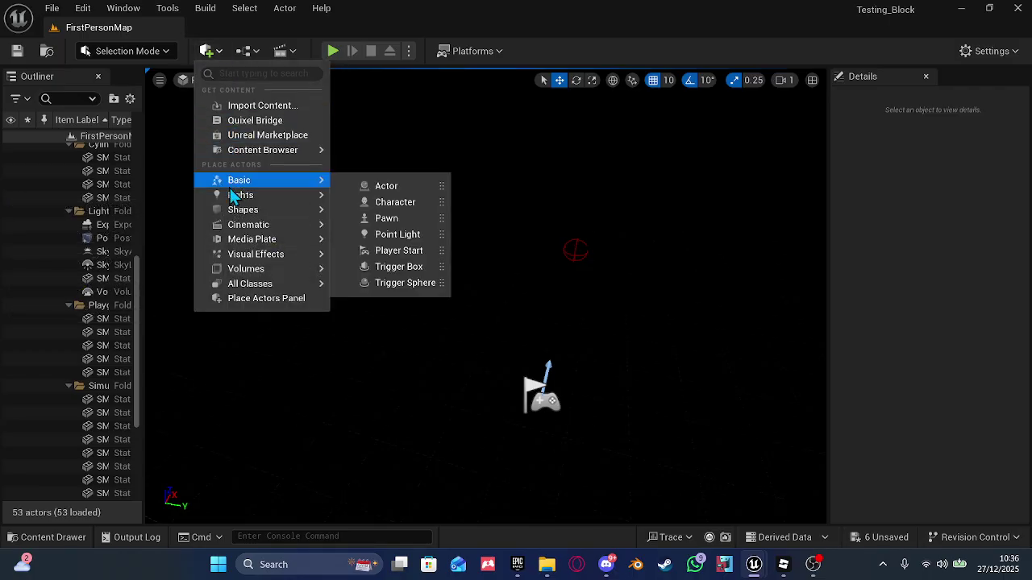
mouse_move(252, 196)
click(398, 218)
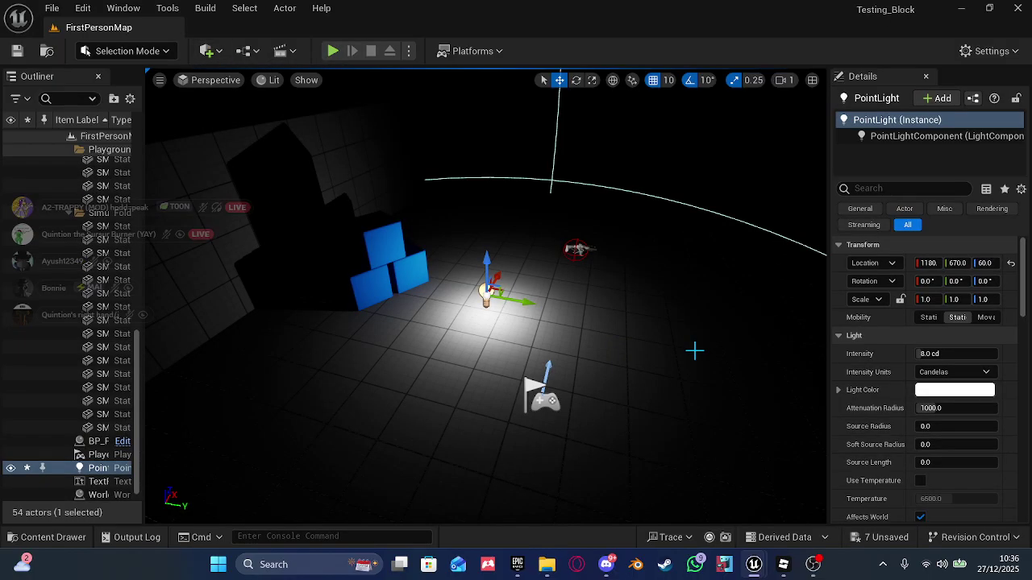
drag(482, 270, 449, 128)
- Set the point light's intensity to about 25 cd
key(s)
right_drag(449, 128, 488, 123)
mouse_move(943, 354)
mouse_down()
mouse_move(977, 355)
mouse_move(951, 355)
mouse_up()
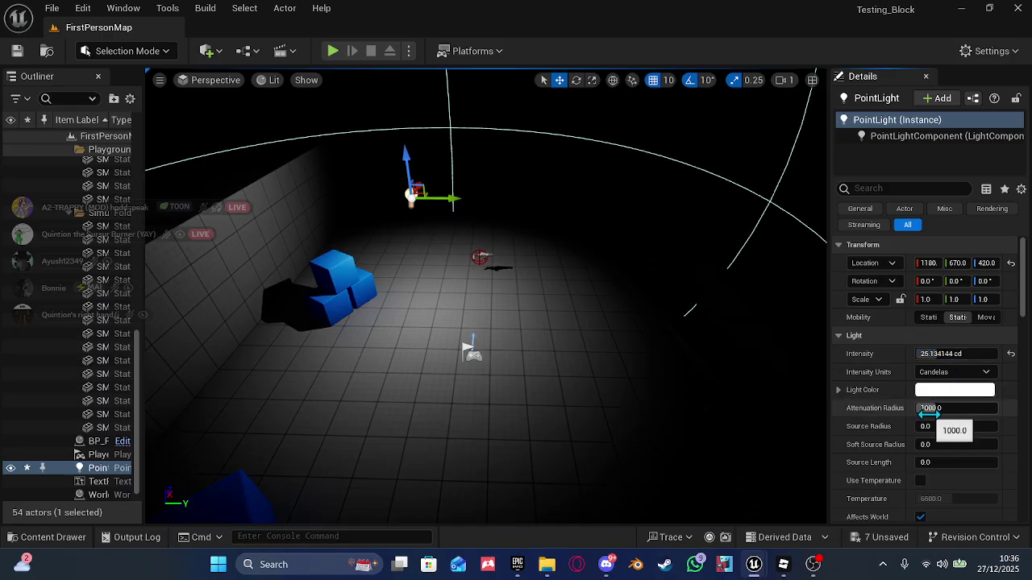
- Duplicate the point light and move the copy along the Y axis to about Y 2500
key(s)
right_drag(527, 282, 528, 288)
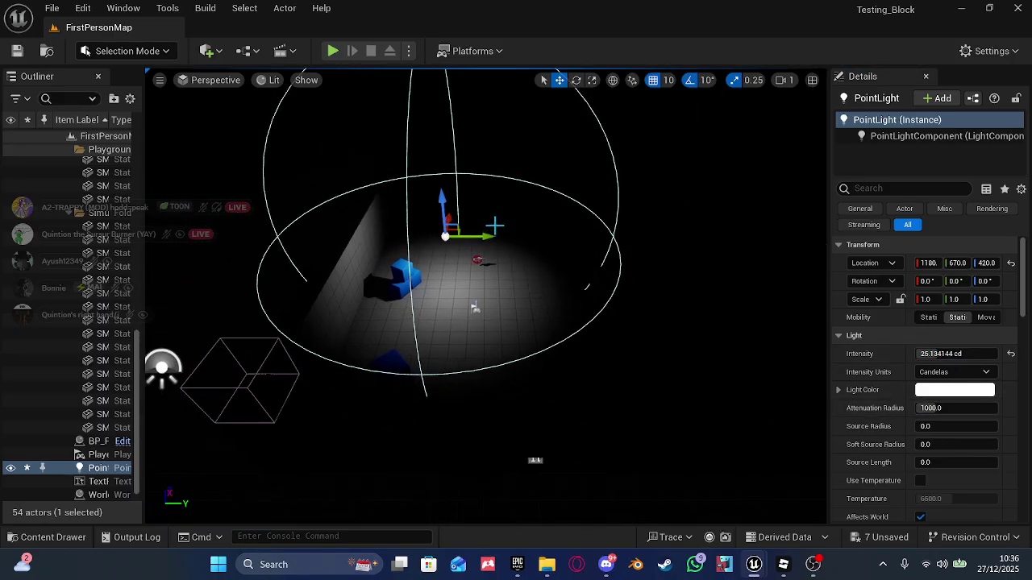
key(ctrl+d)
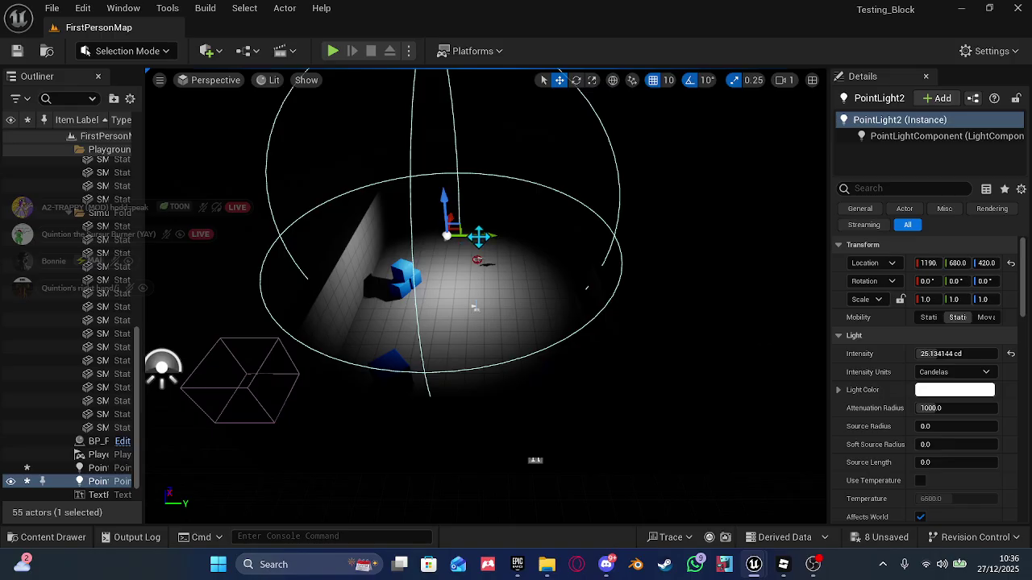
drag(479, 236, 749, 248)
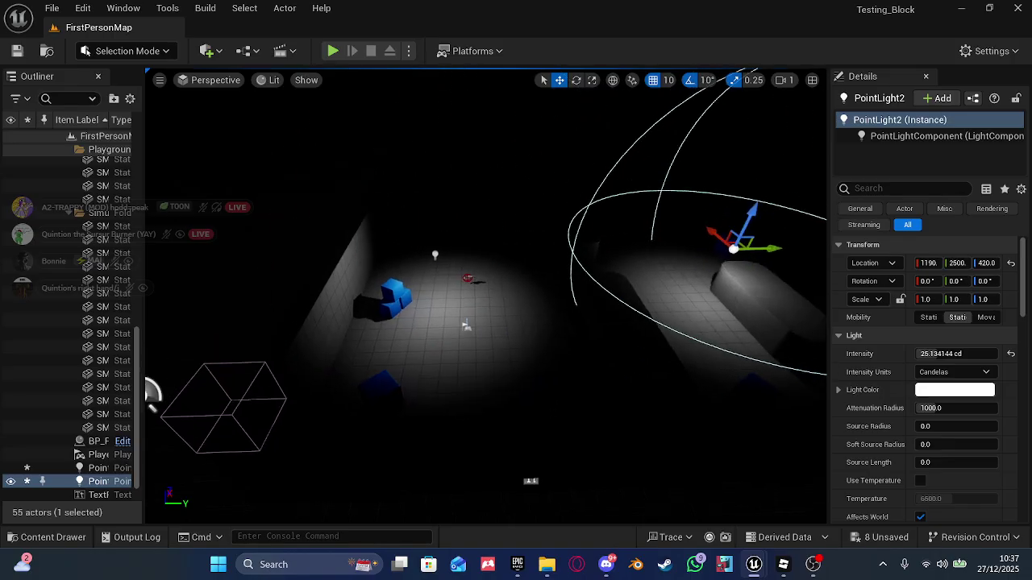
- Set the second point light's source radius to about 834, soft source radius to about 870 and source length to about 269
key(f)
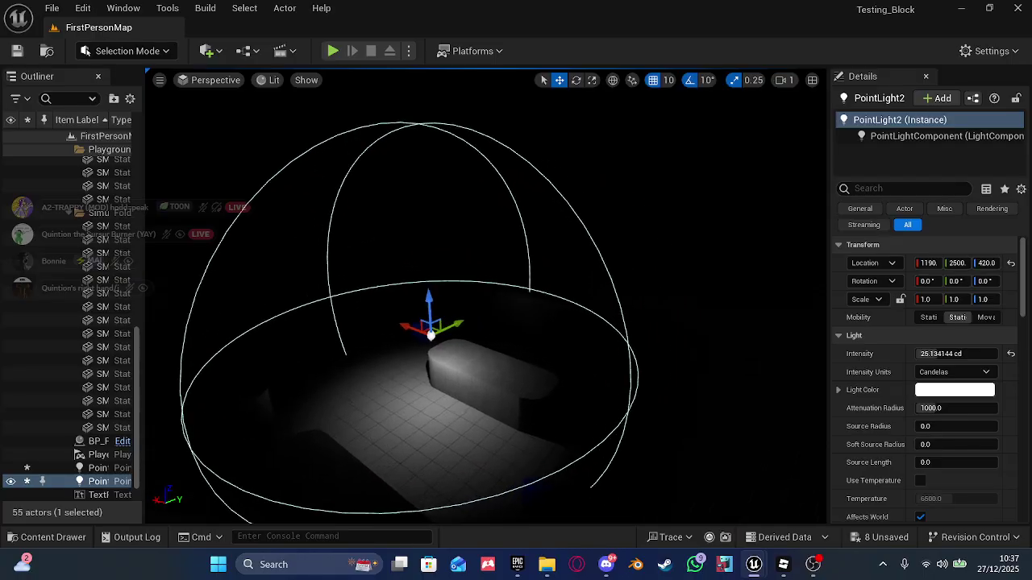
key(s)
right_drag(613, 322, 782, 370)
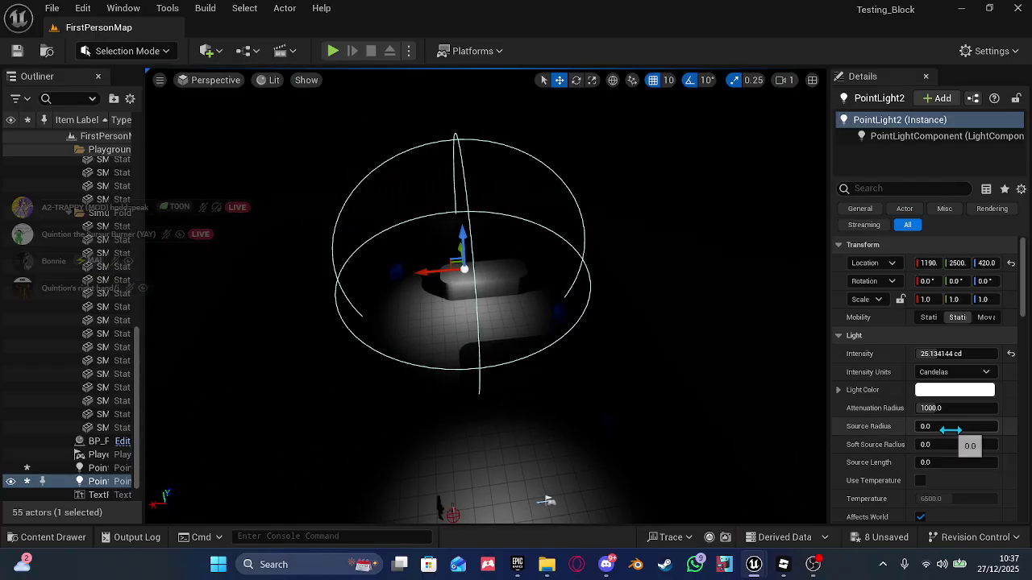
drag(950, 430, 995, 430)
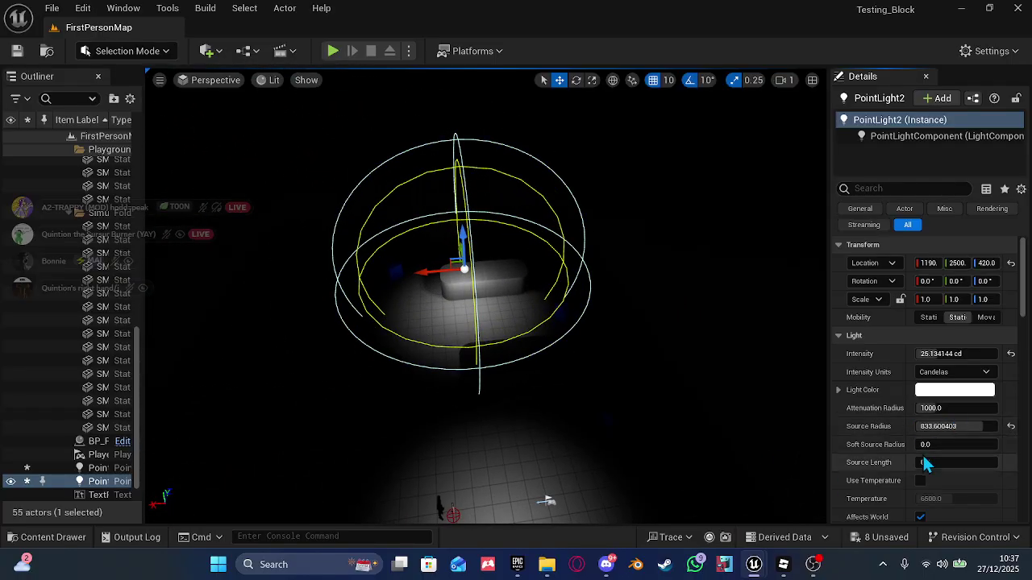
drag(927, 445, 939, 462)
- Set the second point light's intensity to 160 cd
drag(933, 353, 959, 353)
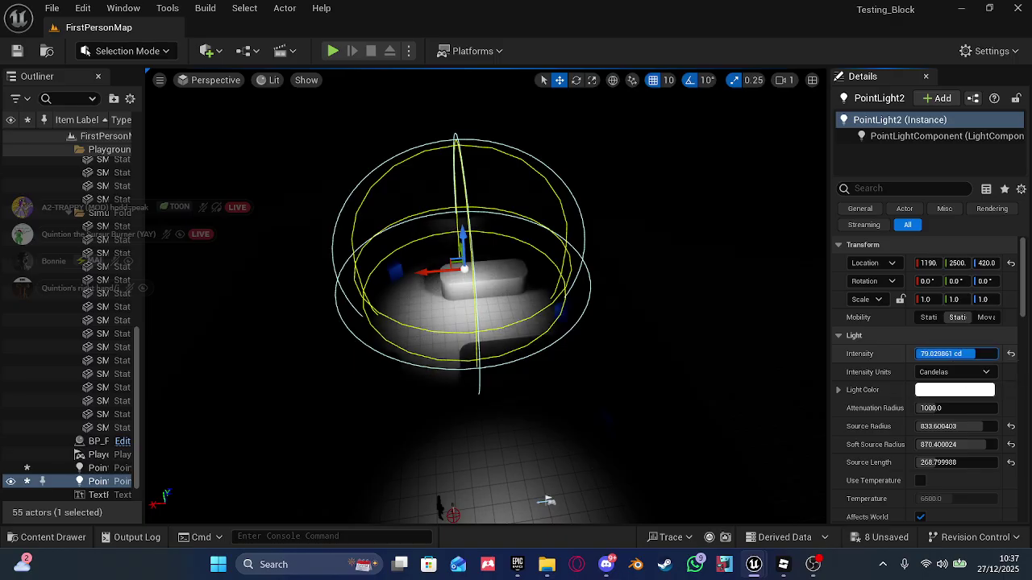
scroll(925, 483, down, 3)
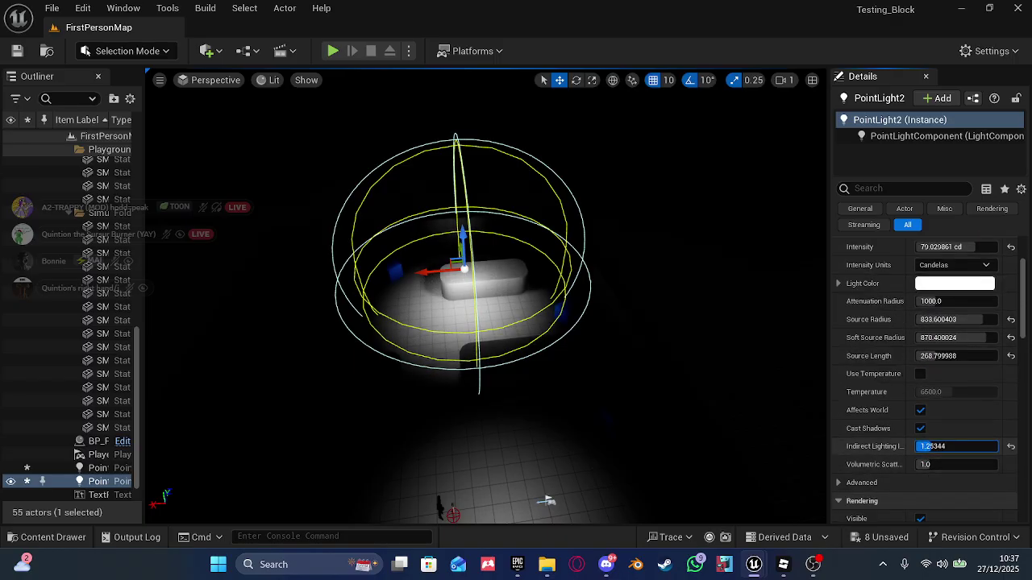
scroll(926, 465, up, 3)
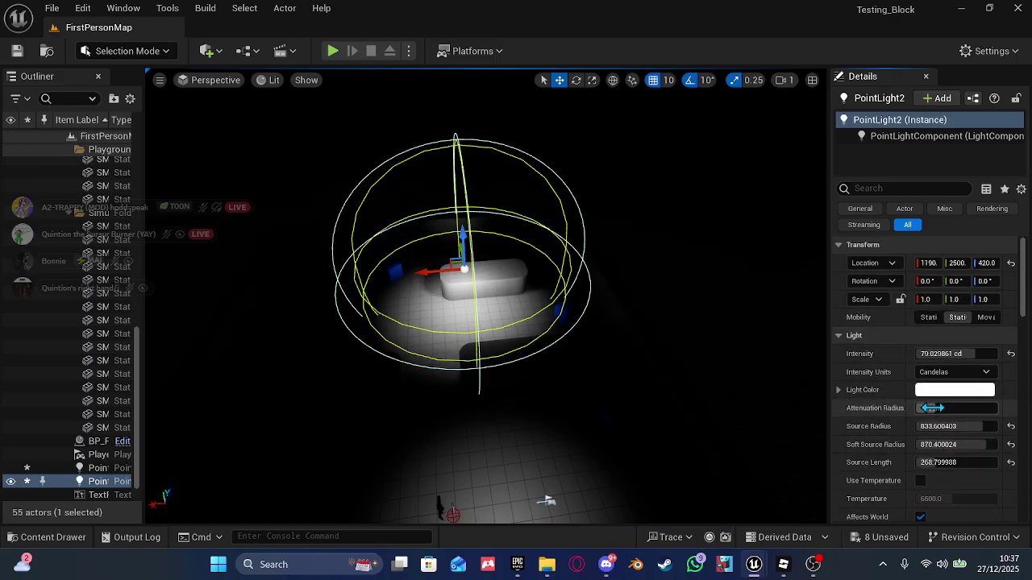
click(951, 353)
text(160)
key(Return)
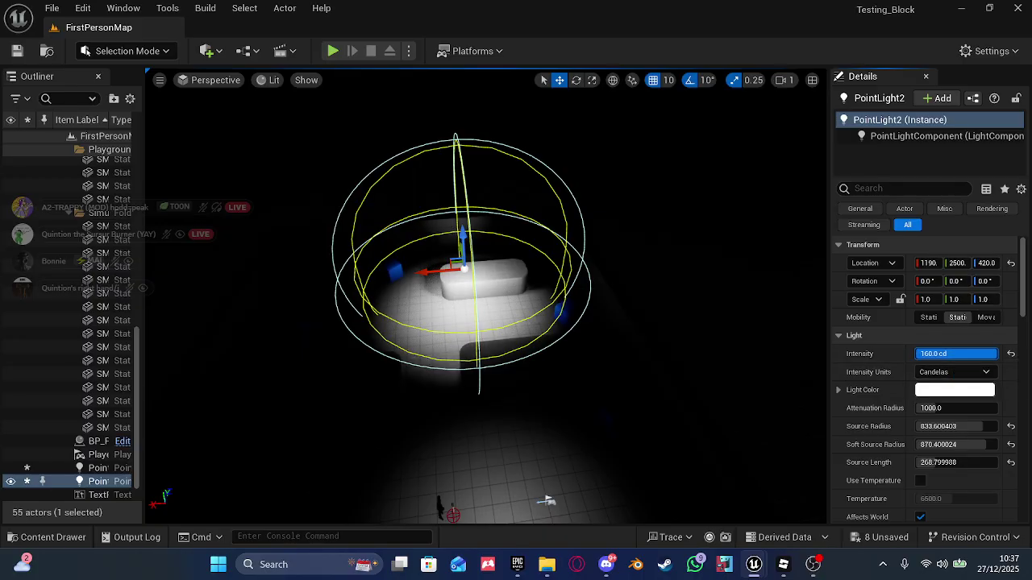
- Scale up the second point light uniformly until its attenuation radius is about 1736
key(space)
key(space)
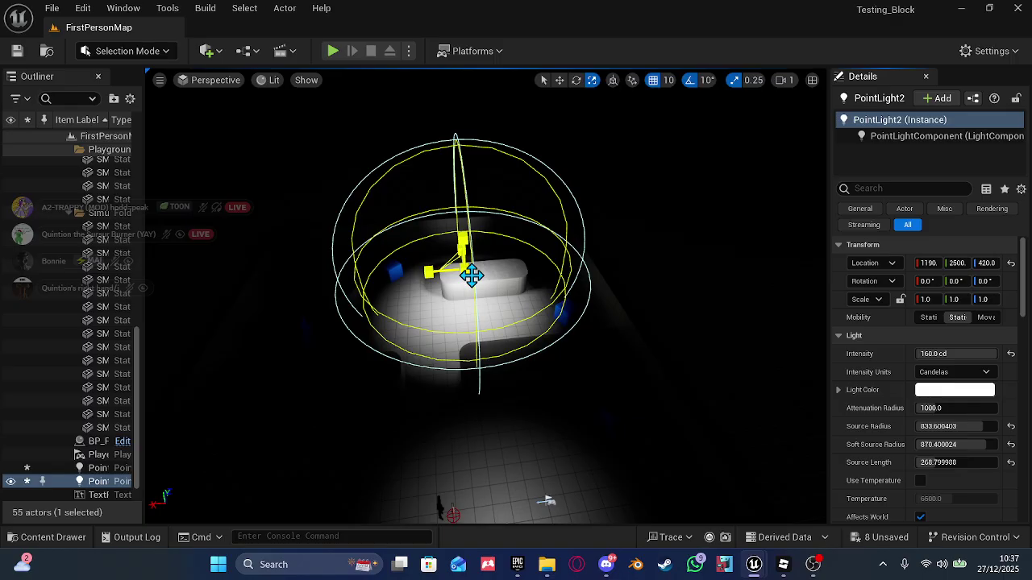
drag(472, 275, 510, 244)
- Duplicate the enlarged point light and move the copy along the X axis to about X 2230, above the round block
right_drag(463, 307, 462, 312)
key(ctrl+d)
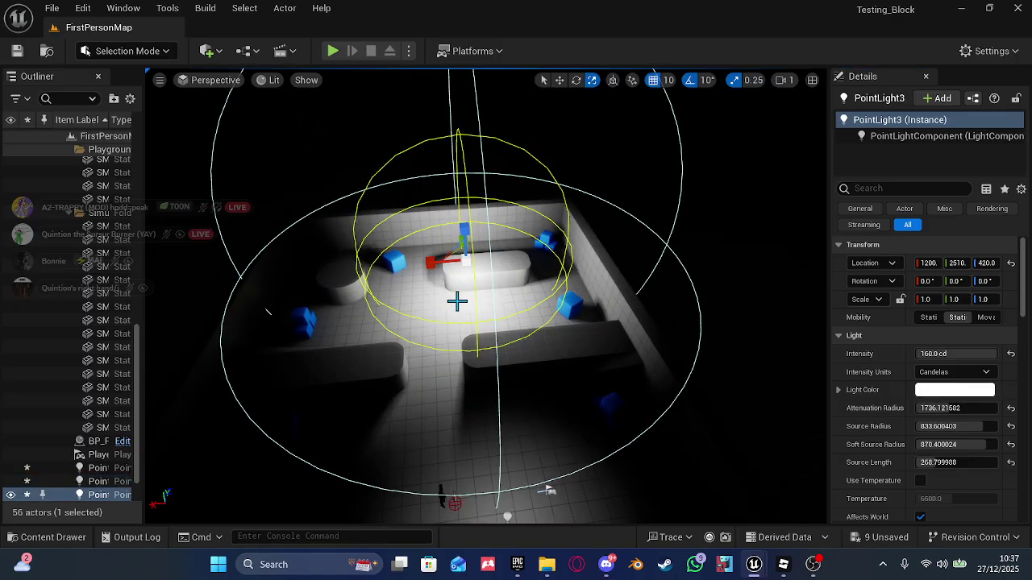
drag(433, 266, 302, 273)
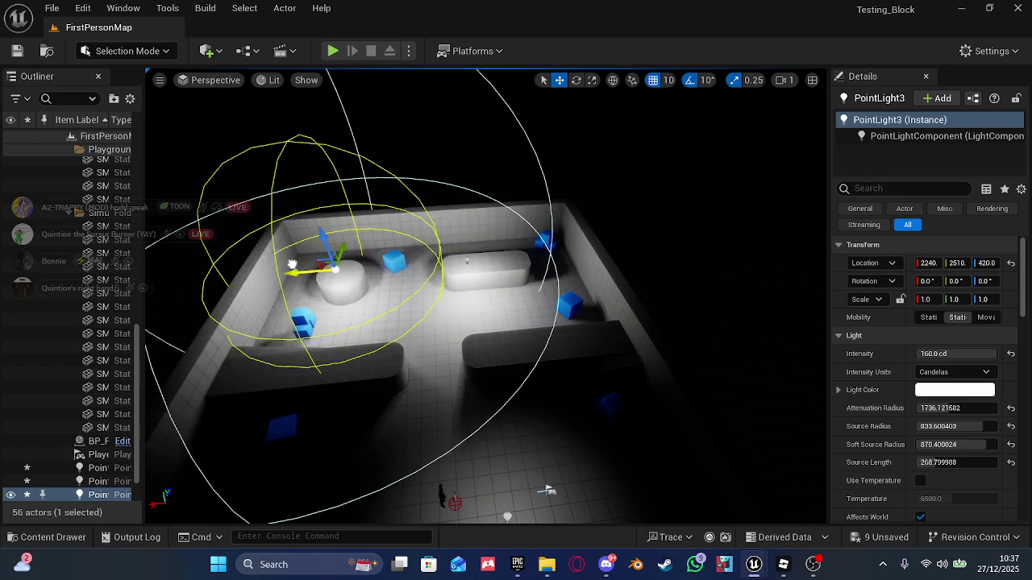
- Duplicate the light above the round block and move the copy along the Y axis to about Y 1490
right_drag(302, 273, 345, 313)
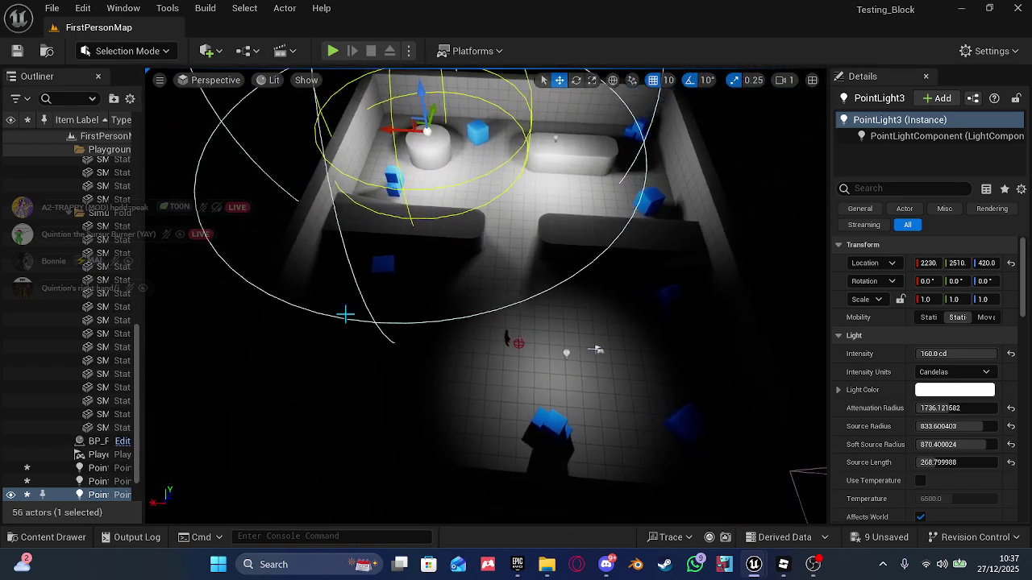
key(ctrl+d)
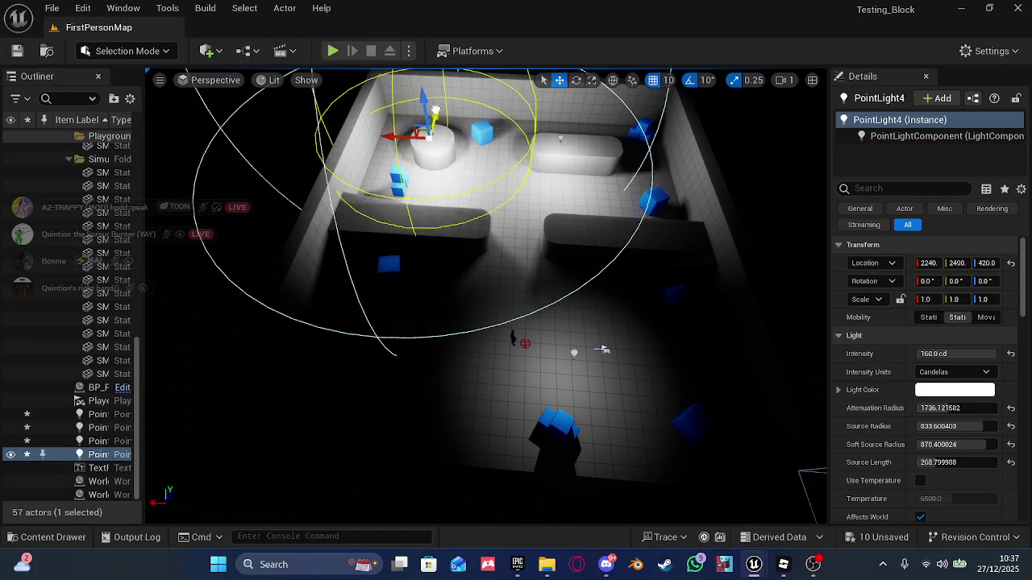
drag(436, 113, 383, 297)
key(w)
mouse_move(268, 210)
right_down()
mouse_move(327, 251)
mouse_move(268, 209)
right_up()
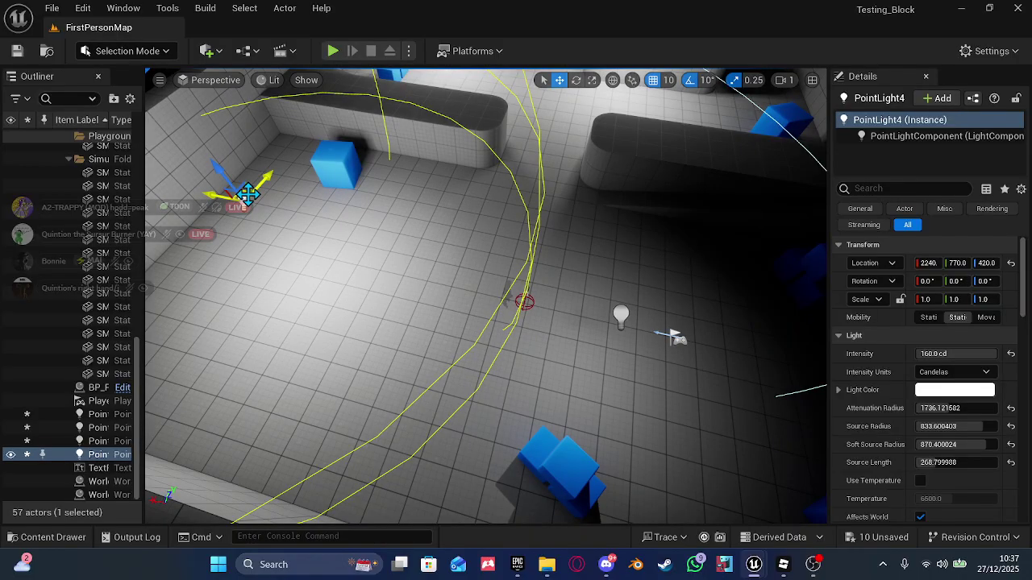
drag(248, 195, 196, 230)
- Fly around the room to examine how the point lights illuminate the floor, walls and blocks
right_drag(414, 182, 600, 113)
key(w)
key(s)
key(w)
key(s)
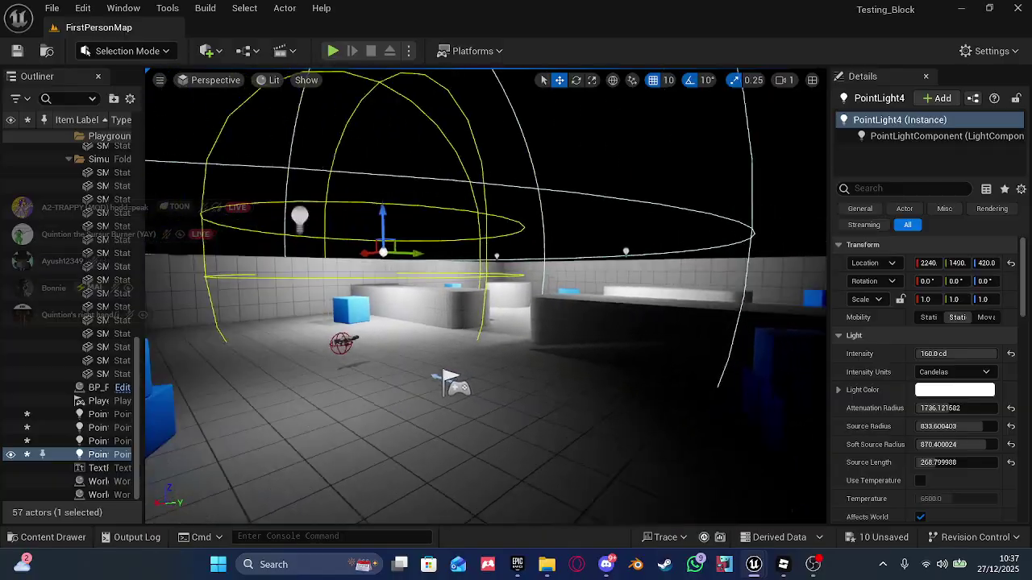
key(w)
right_drag(403, 254, 325, 260)
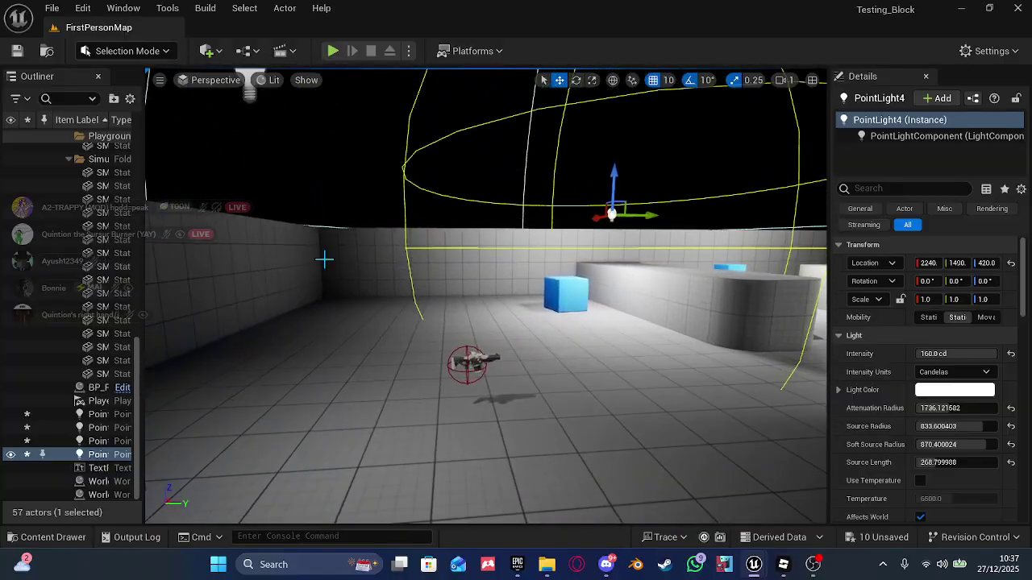
- Open the BP_FirstPersonCharacter blueprint from the FirstPerson/Blueprints folder and maximize its editor window
click(50, 537)
click(188, 282)
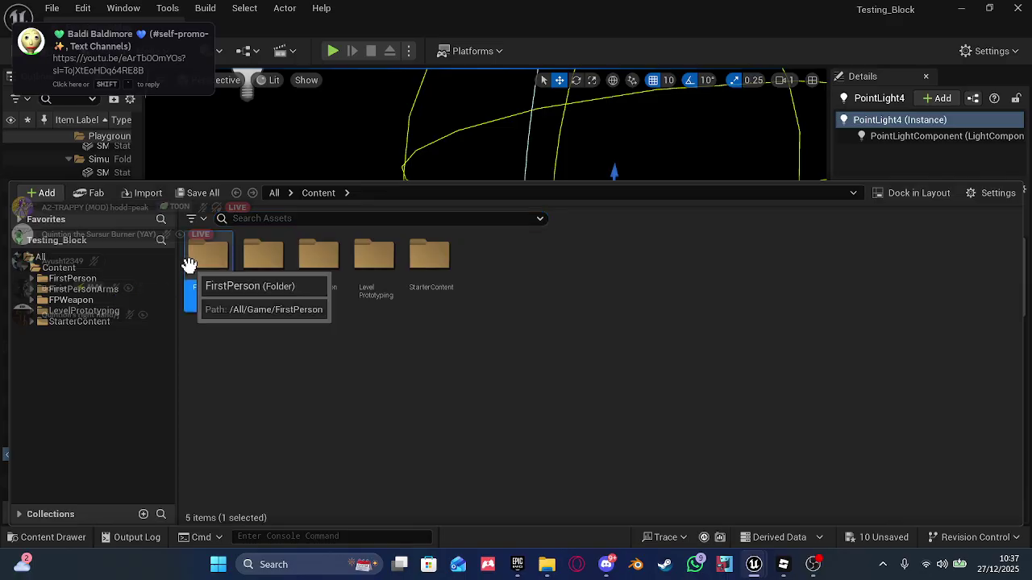
double_click(194, 278)
click(205, 275)
double_click(204, 275)
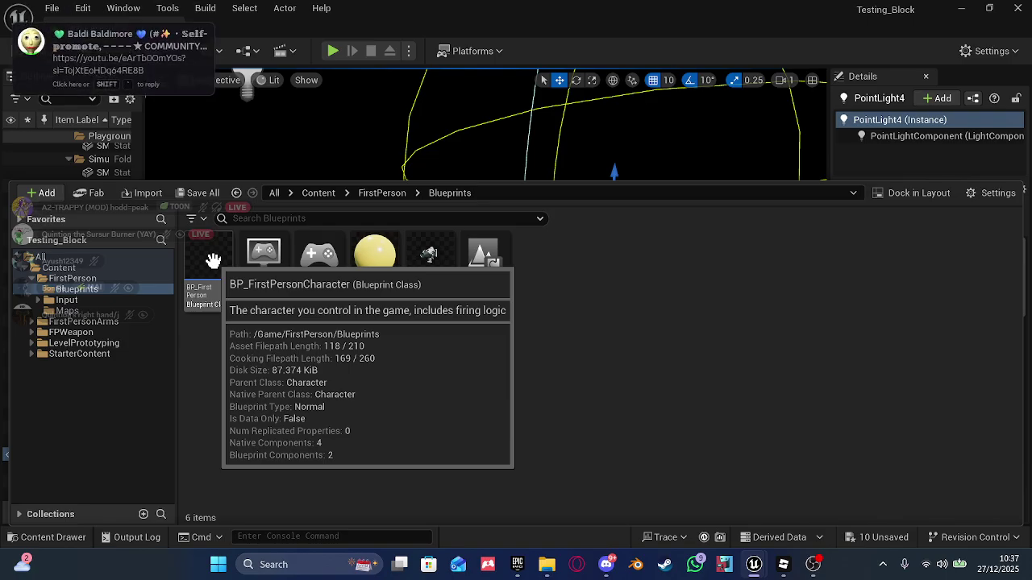
double_click(213, 261)
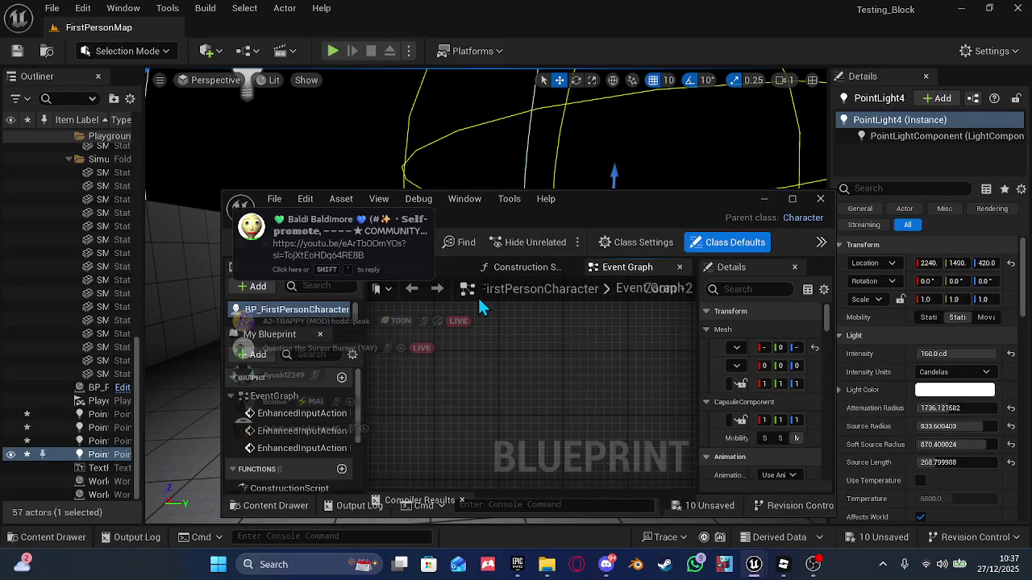
click(790, 198)
- Examine the character blueprint's event graph nodes and its camera, arms and capsule in the 3D preview
right_drag(520, 219, 473, 89)
scroll(569, 188, down, 6)
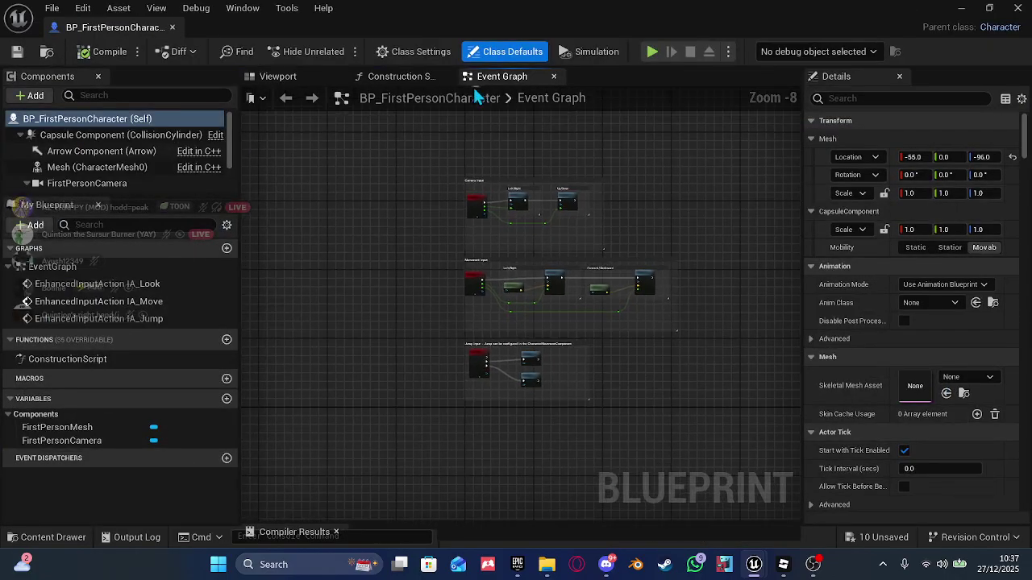
right_drag(500, 285, 356, 91)
scroll(372, 250, up, 4)
right_drag(371, 258, 437, 259)
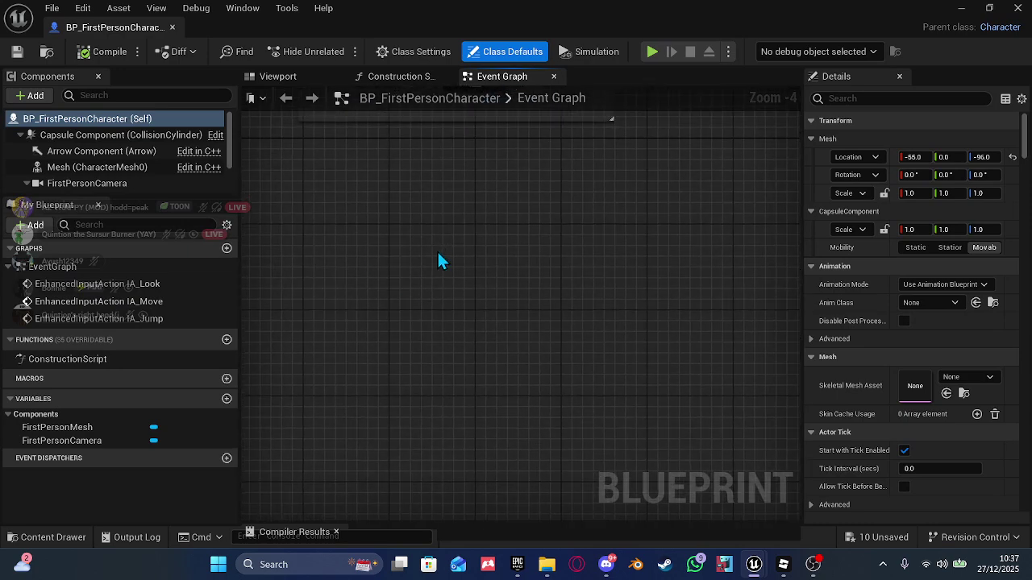
click(274, 77)
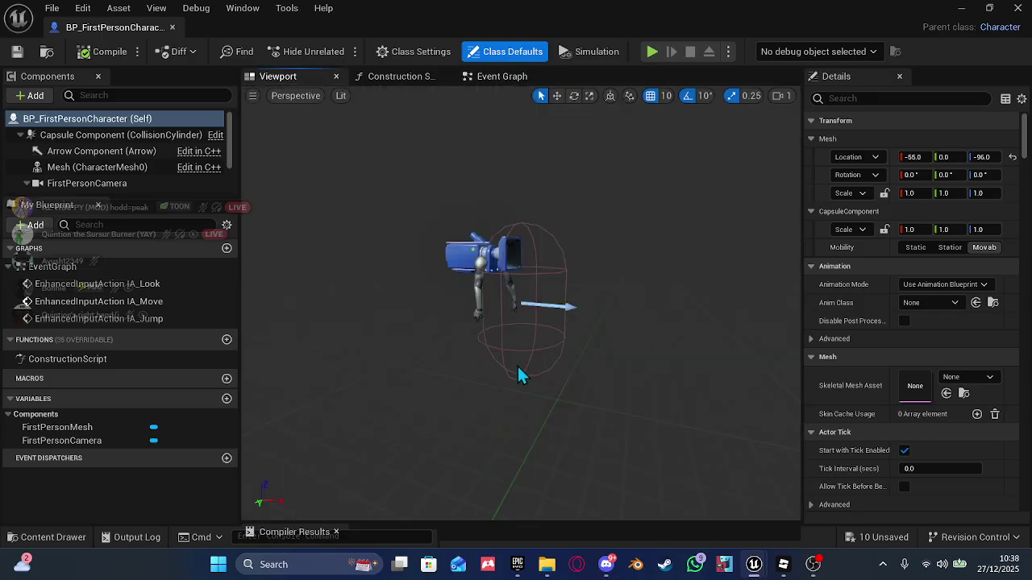
right_drag(521, 303, 298, 338)
- Look through the project's FirstPerson and top-level Content folders, and close the asset browser
click(49, 537)
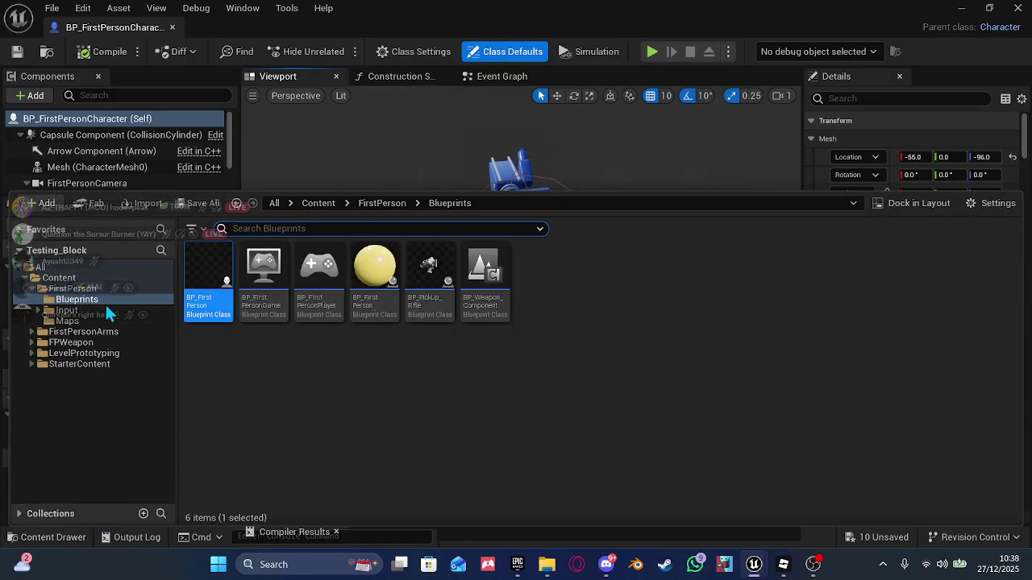
click(110, 288)
click(109, 279)
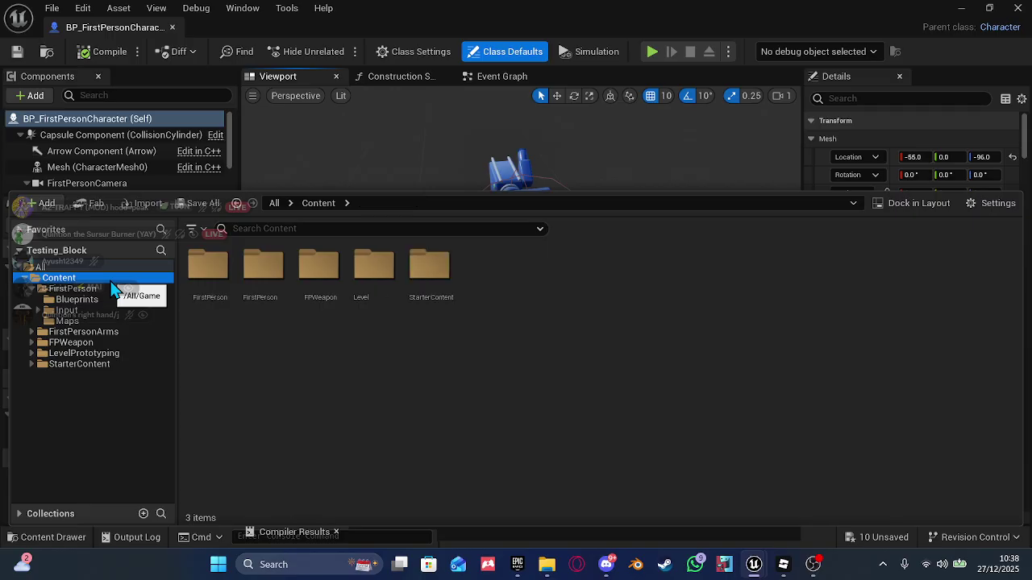
click(358, 182)
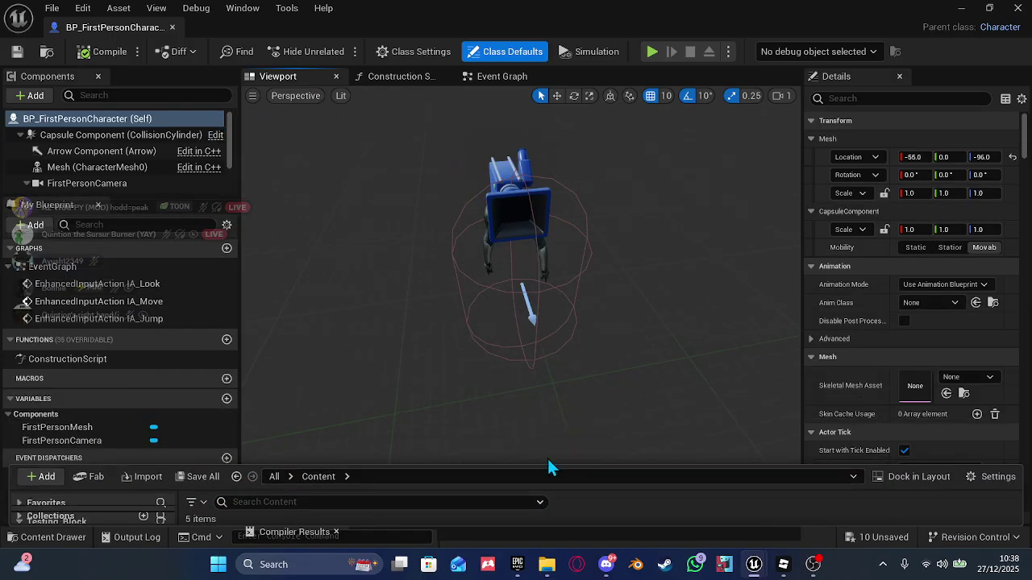
- Add a cube component to the character blueprint and move it beside the character to Y 90
drag(548, 464, 549, 501)
click(32, 95)
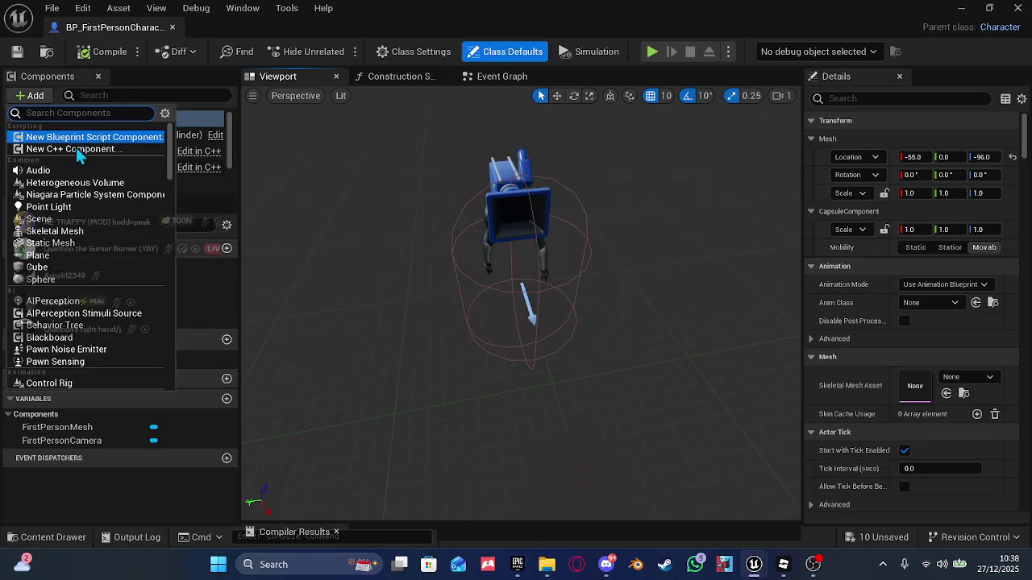
click(90, 269)
drag(489, 288, 382, 298)
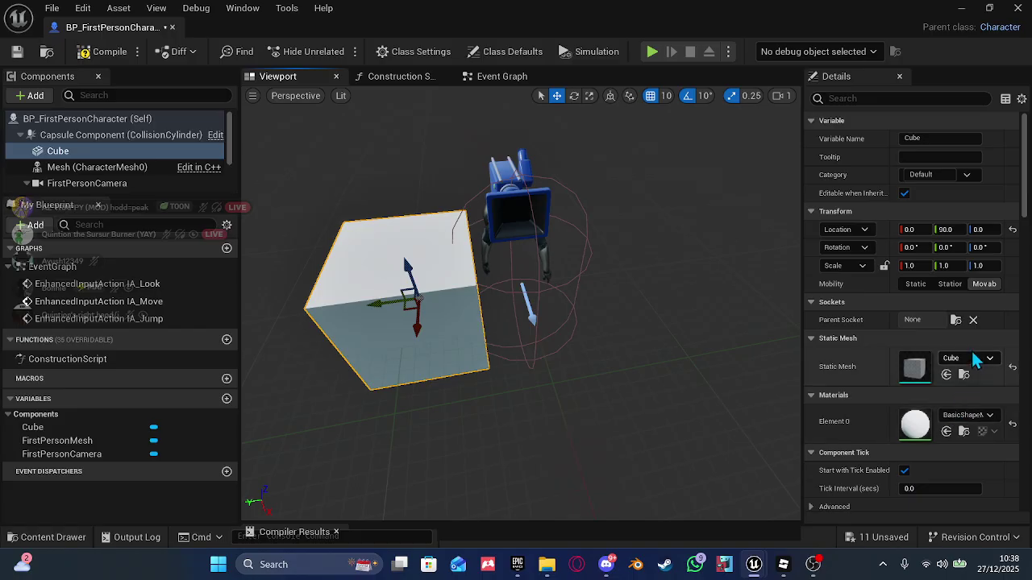
- Assign the M_Concrete_Grime material to the cube component
click(963, 415)
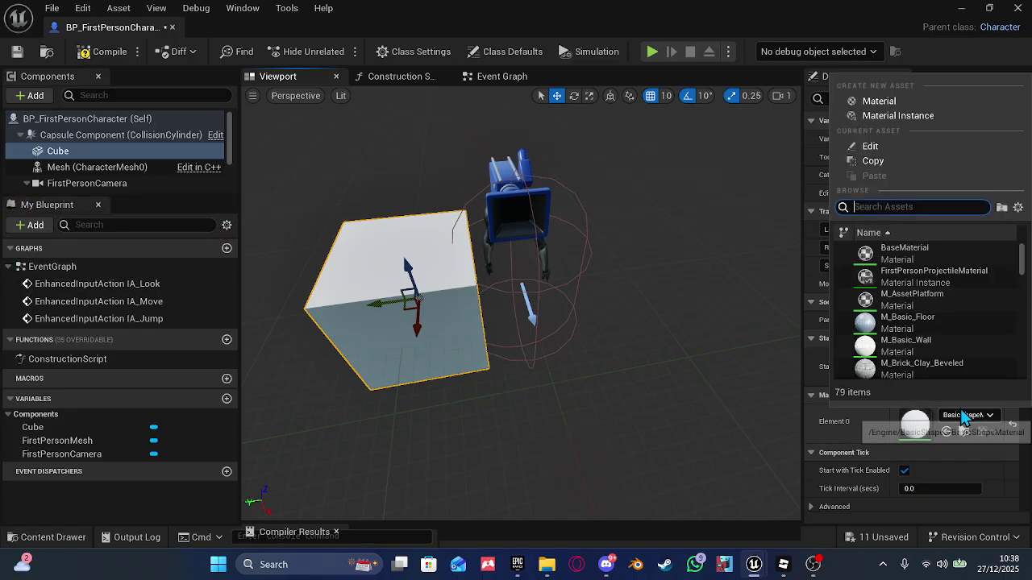
scroll(915, 322, down, 5)
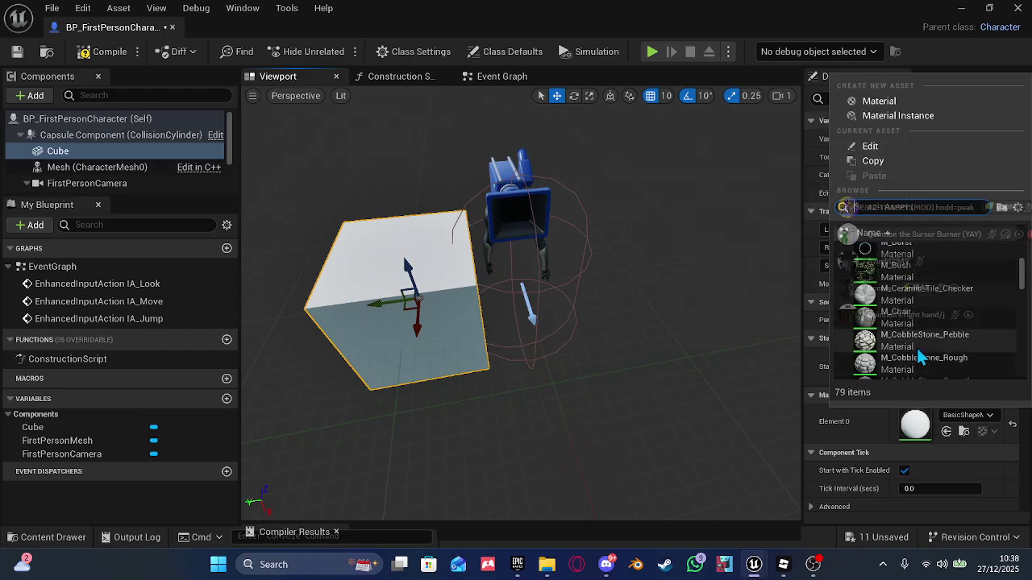
scroll(913, 367, down, 2)
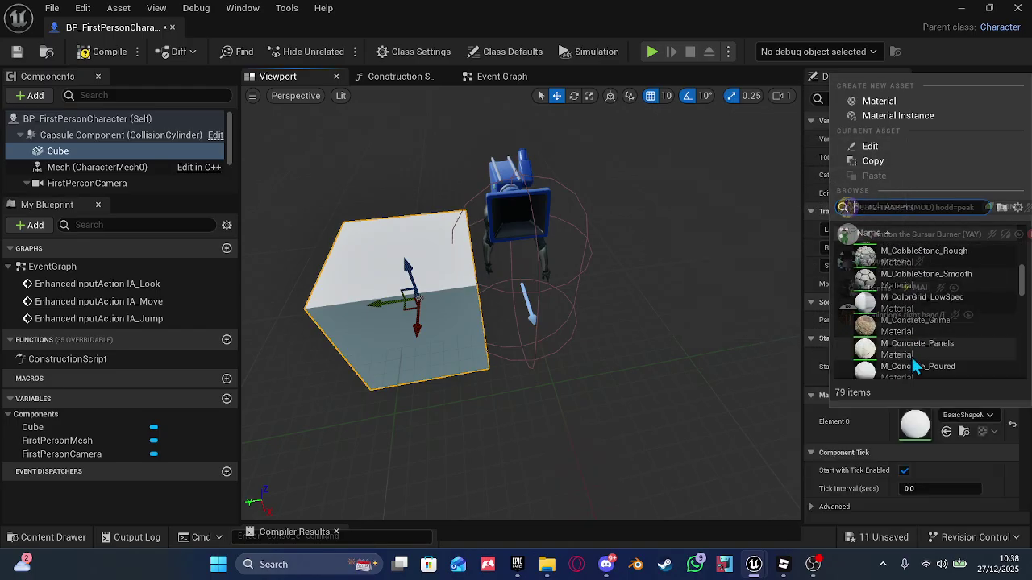
click(916, 328)
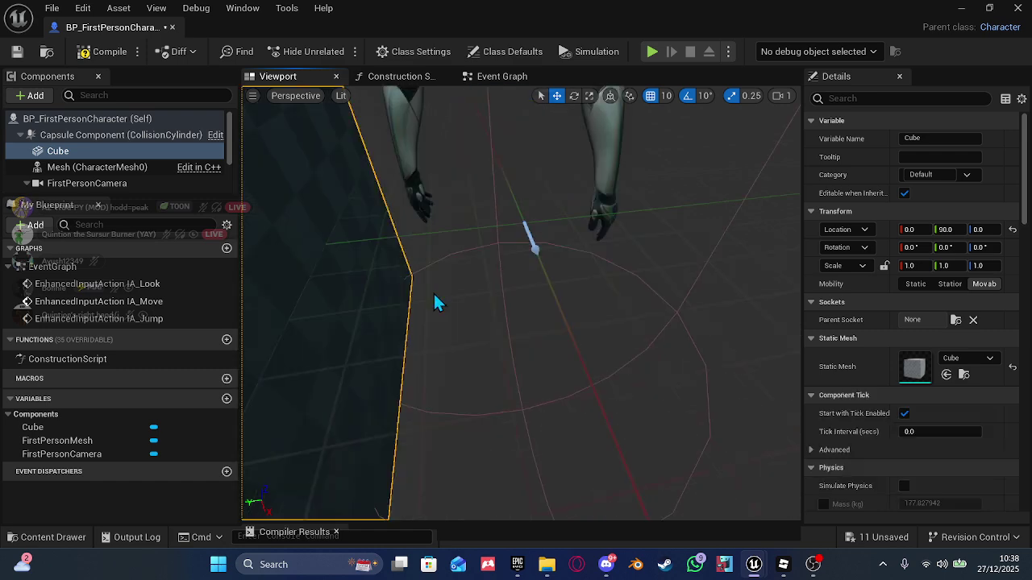
- Turn off grid and scale snapping, and scale the cube uniformly to about -0.48
key(e)
key(r)
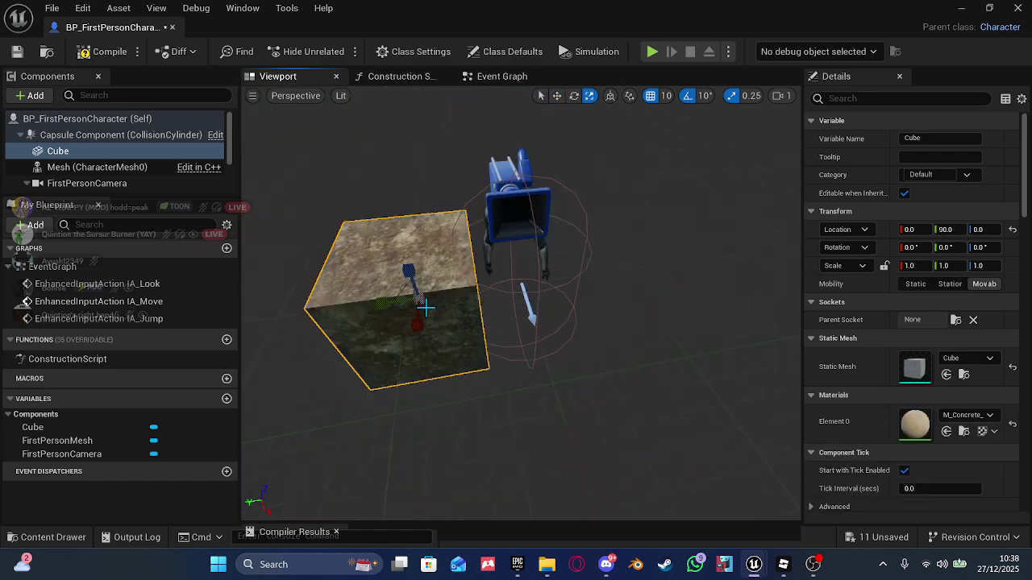
drag(418, 299, 374, 333)
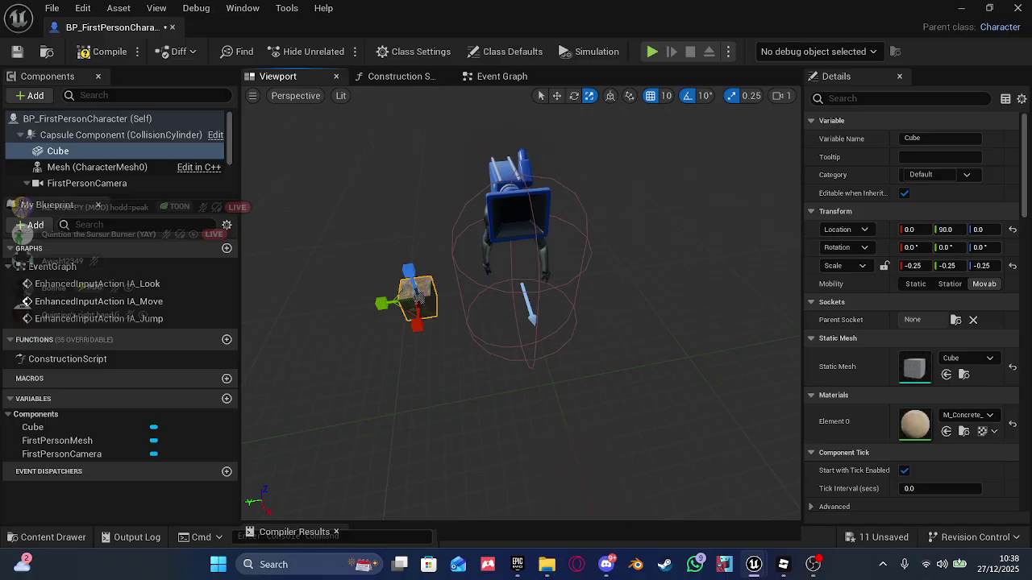
key(f)
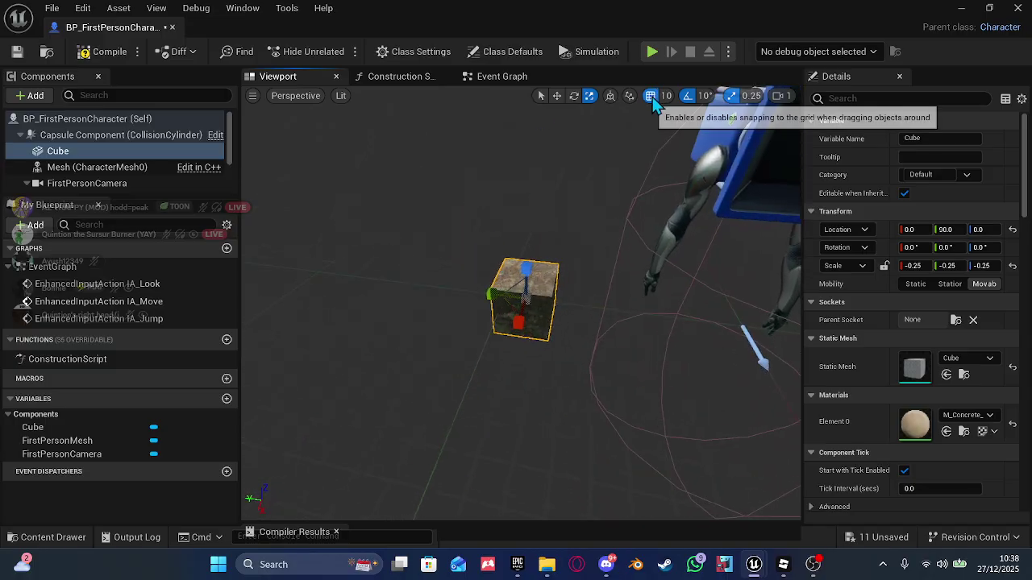
click(731, 95)
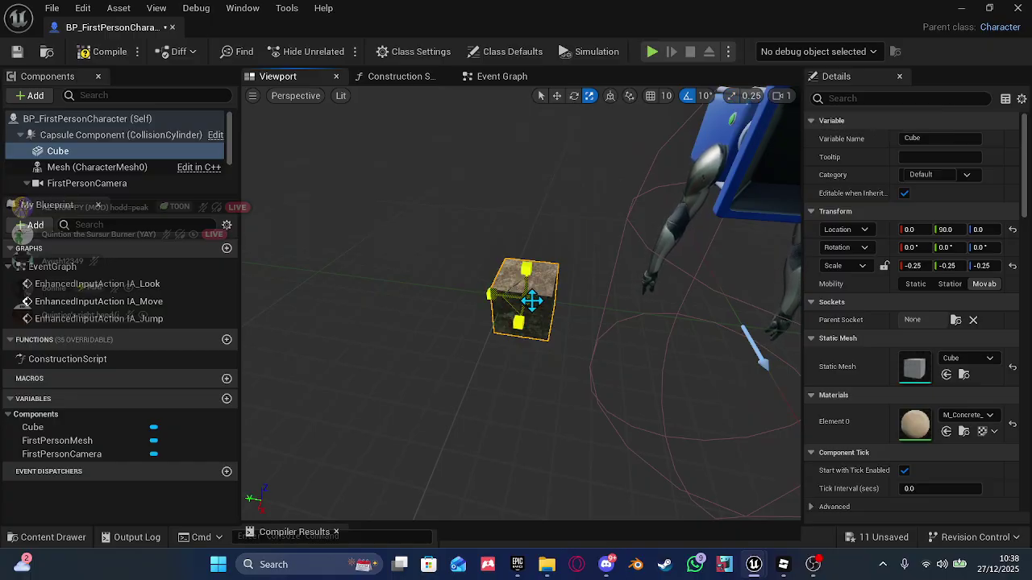
drag(531, 300, 565, 272)
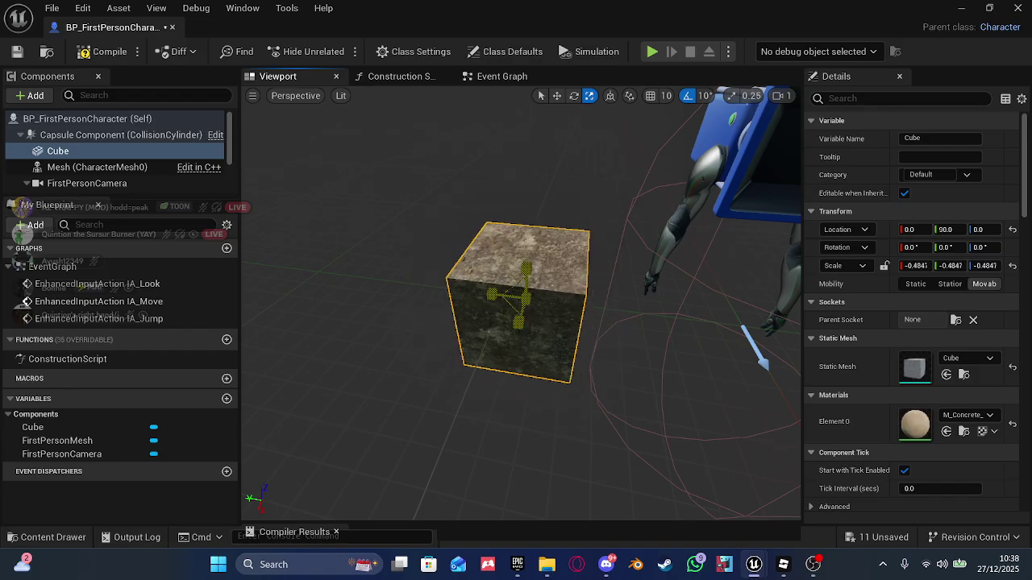
- Move the cube forward, up and closer to the character, to about X 29, Y 80, Z 36
key(w)
drag(524, 317, 493, 357)
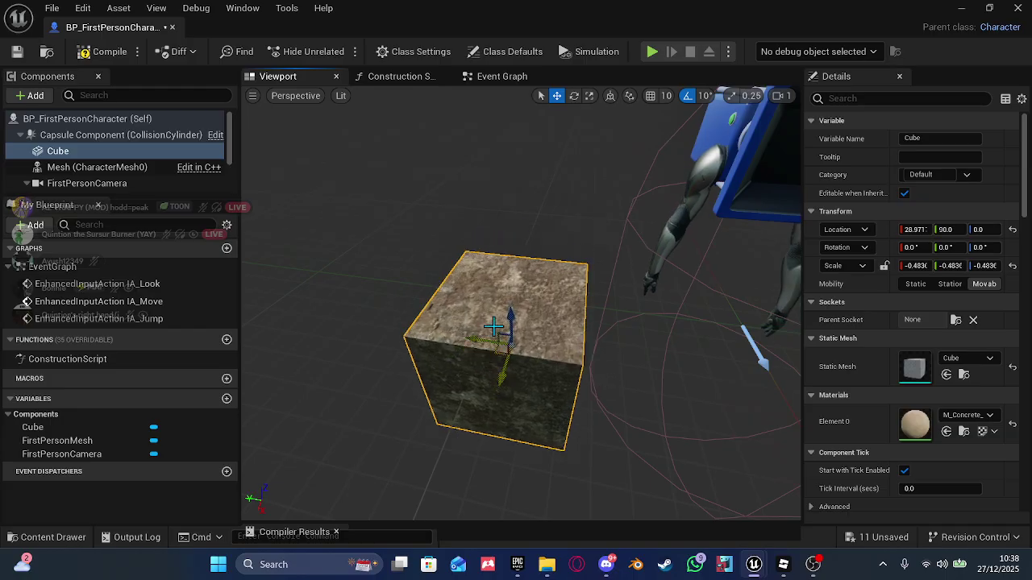
drag(509, 322, 523, 224)
right_drag(523, 224, 677, 181)
mouse_move(468, 194)
right_down()
mouse_move(419, 197)
mouse_move(467, 194)
right_up()
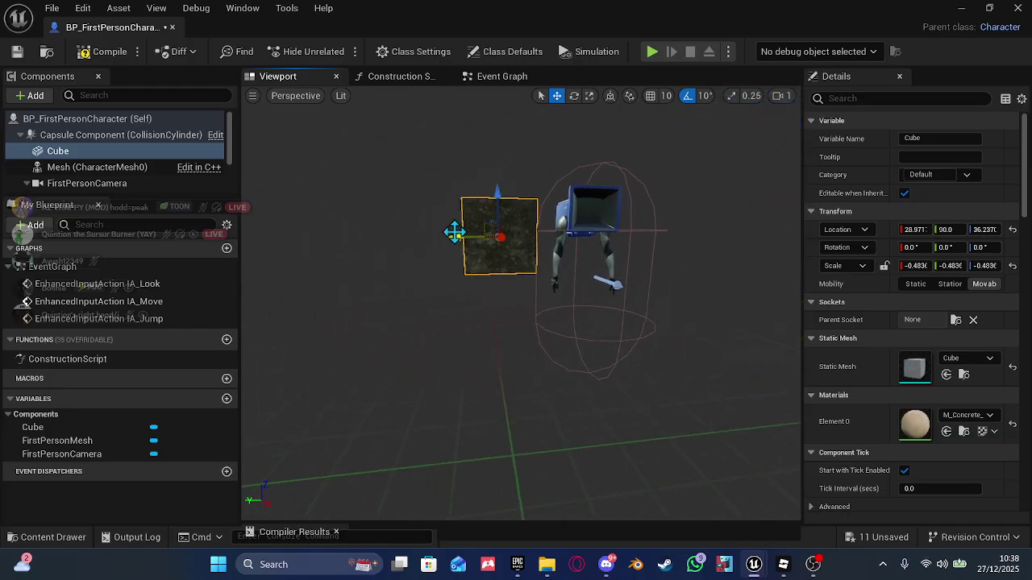
drag(454, 232, 471, 235)
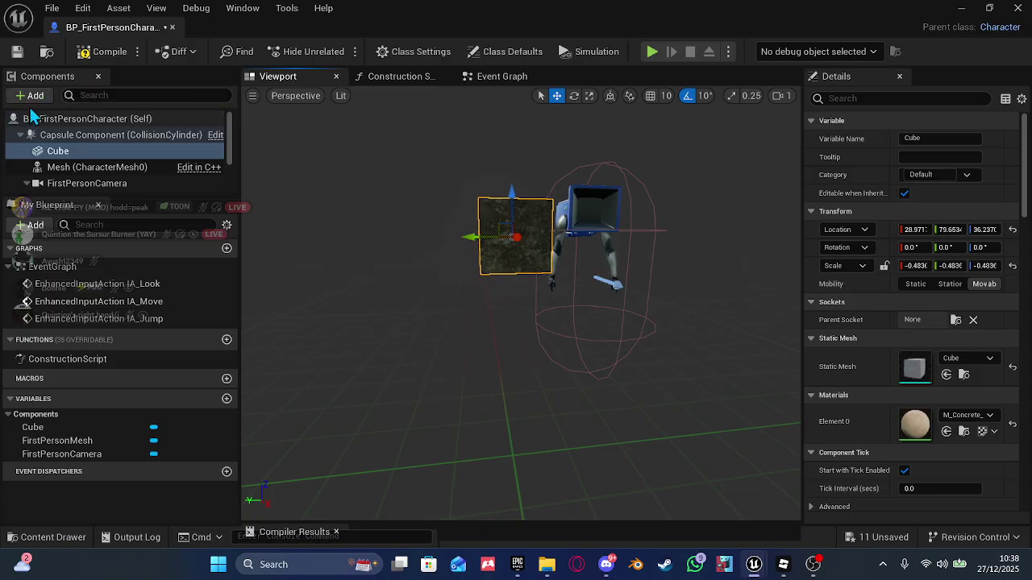
- Add a Spring Arm component under the cube and move it vertically to a Z location of about -41.7
click(32, 95)
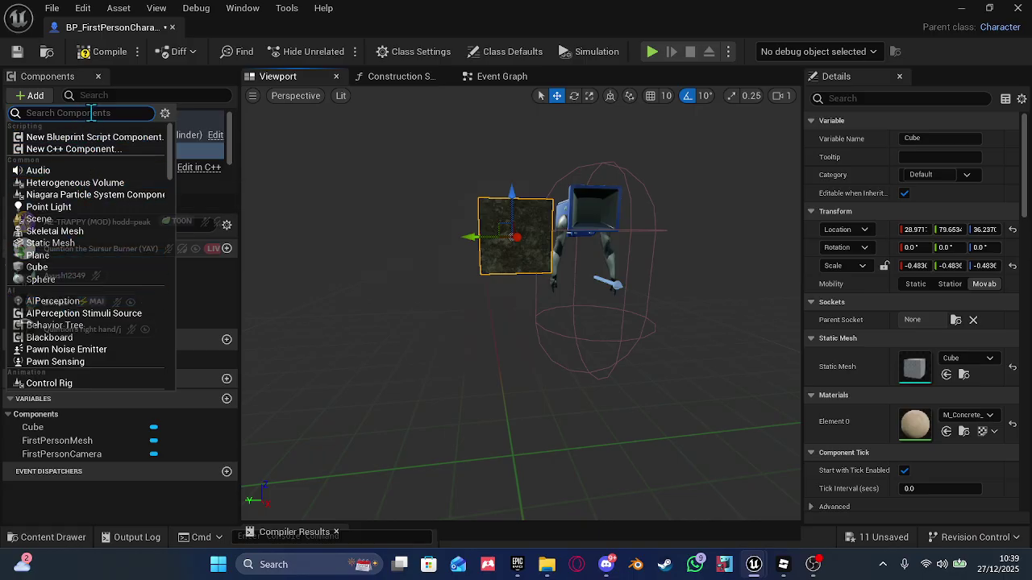
text(sprin)
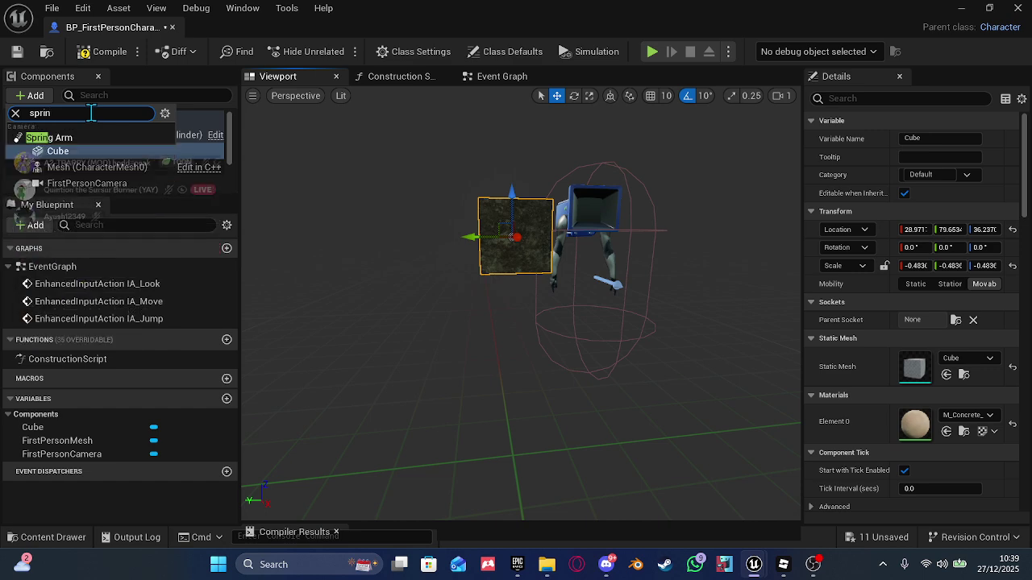
key(Return)
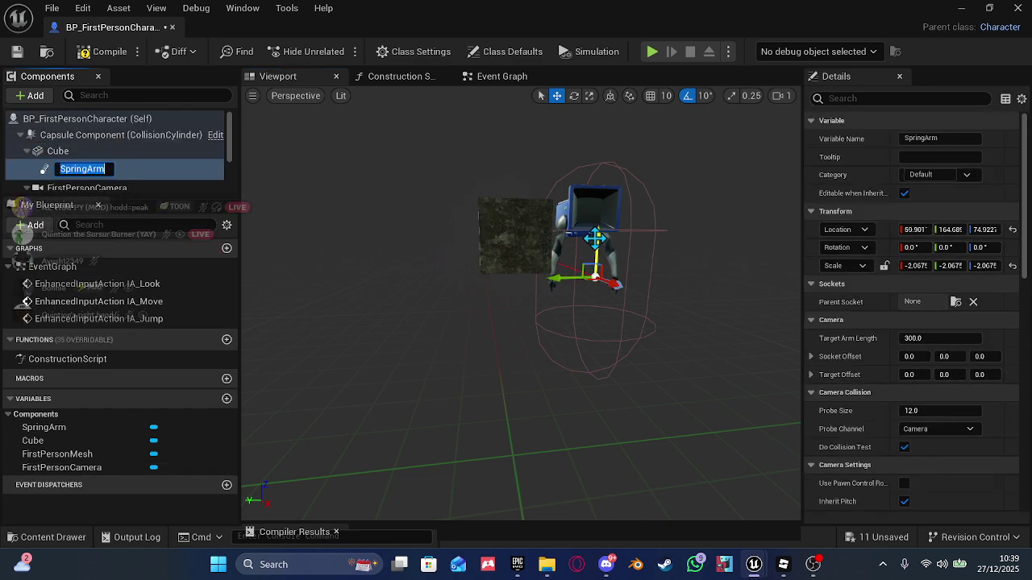
click(595, 236)
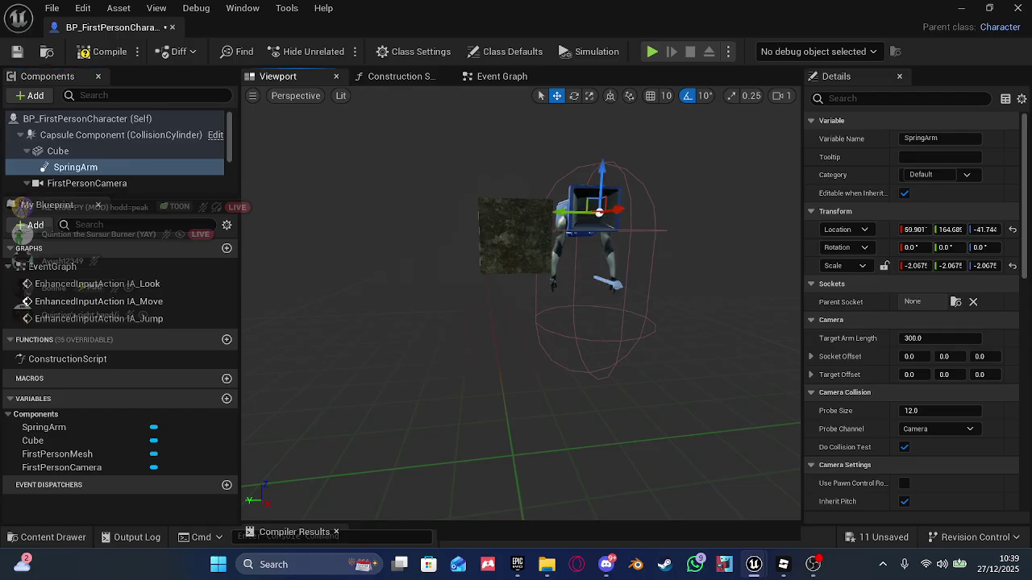
- Set the spring arm's target arm length to 20 and enable both camera lag and camera rotation lag
right_drag(595, 236, 677, 246)
key(w)
key(s)
key(w)
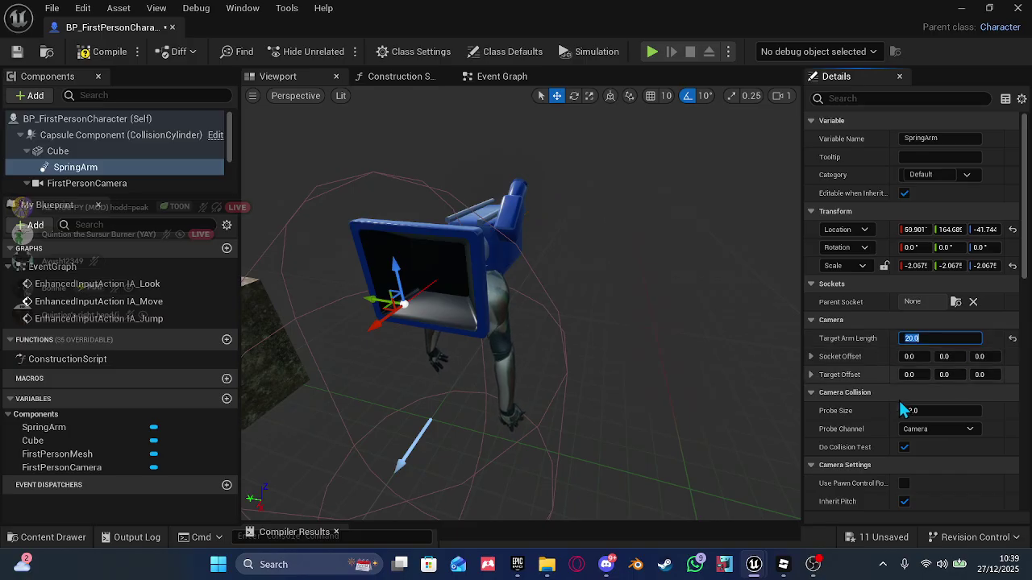
scroll(935, 403, down, 7)
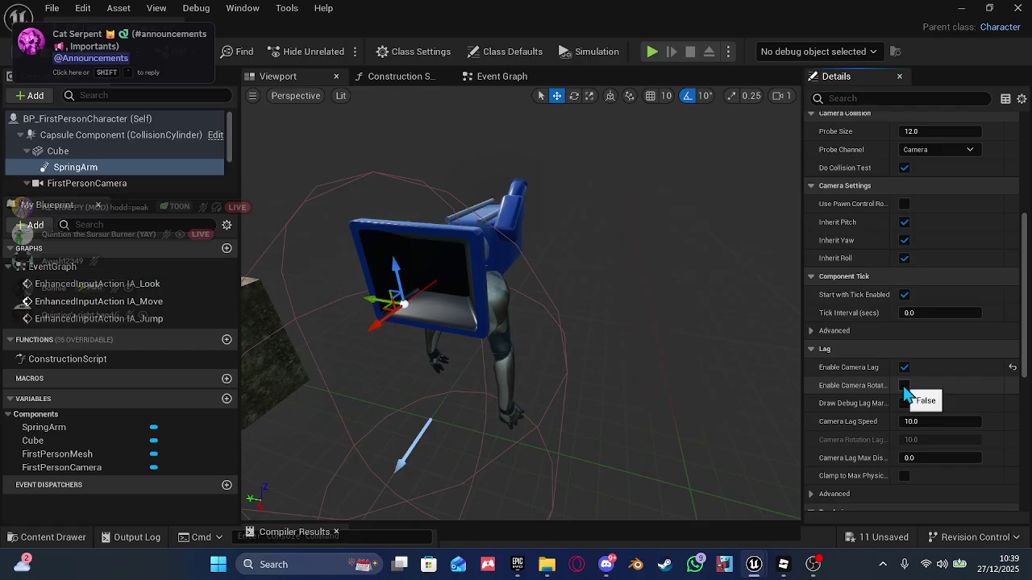
click(904, 385)
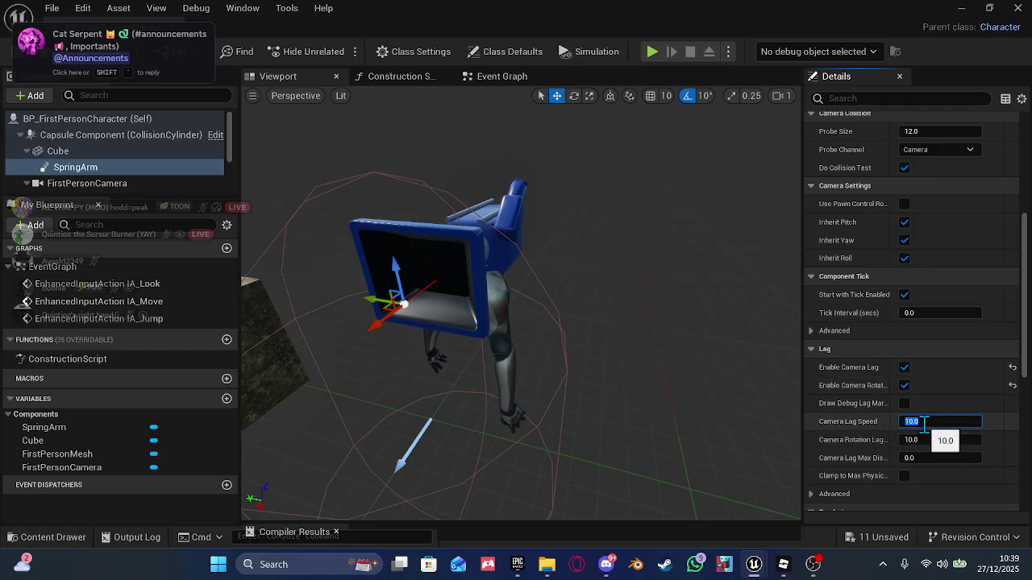
key(BackSpace)
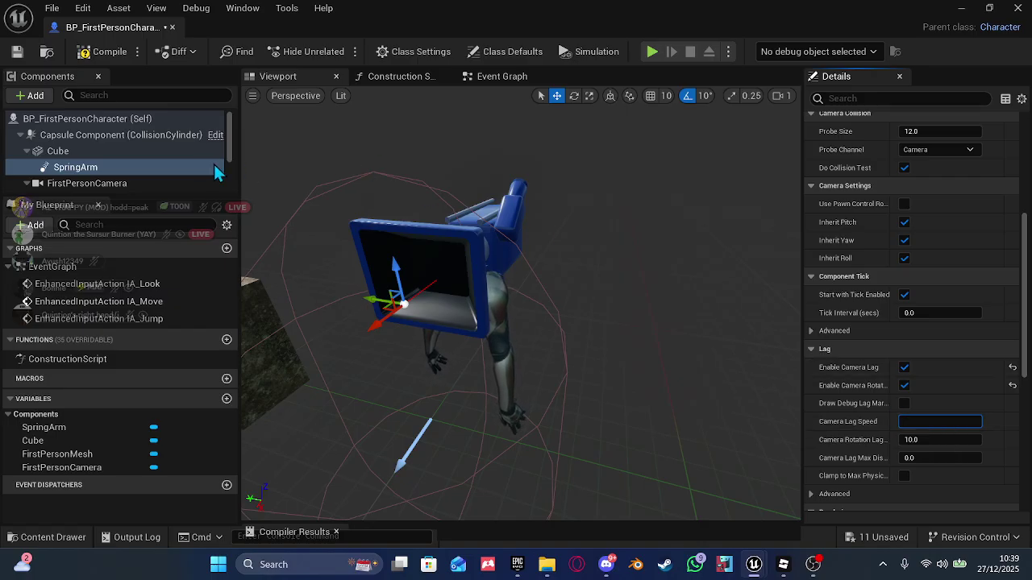
- Reparent the SpringArm directly to the Capsule Component and make the cube a child of the SpringArm
scroll(137, 173, down, 3)
scroll(113, 153, up, 2)
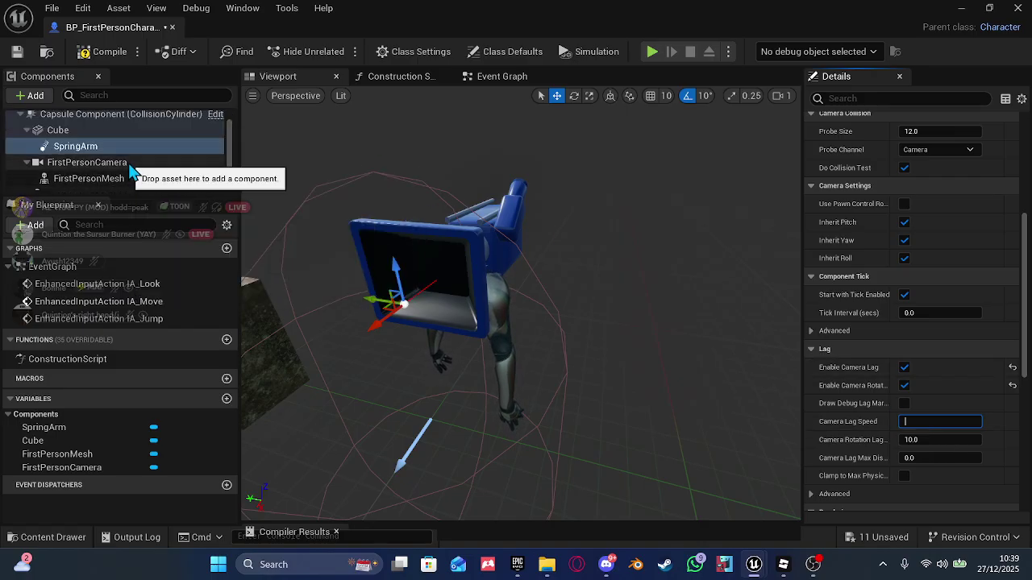
mouse_move(81, 131)
mouse_down()
mouse_move(132, 159)
mouse_move(135, 144)
mouse_move(121, 134)
mouse_move(85, 138)
mouse_up()
click(87, 146)
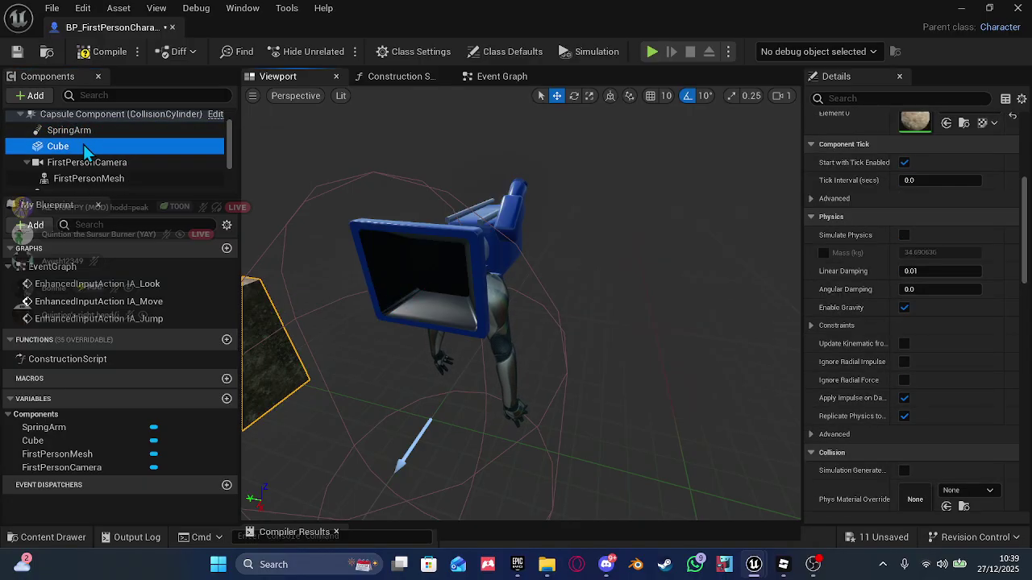
mouse_move(83, 144)
mouse_down()
mouse_move(87, 131)
mouse_move(87, 141)
mouse_up()
click(28, 131)
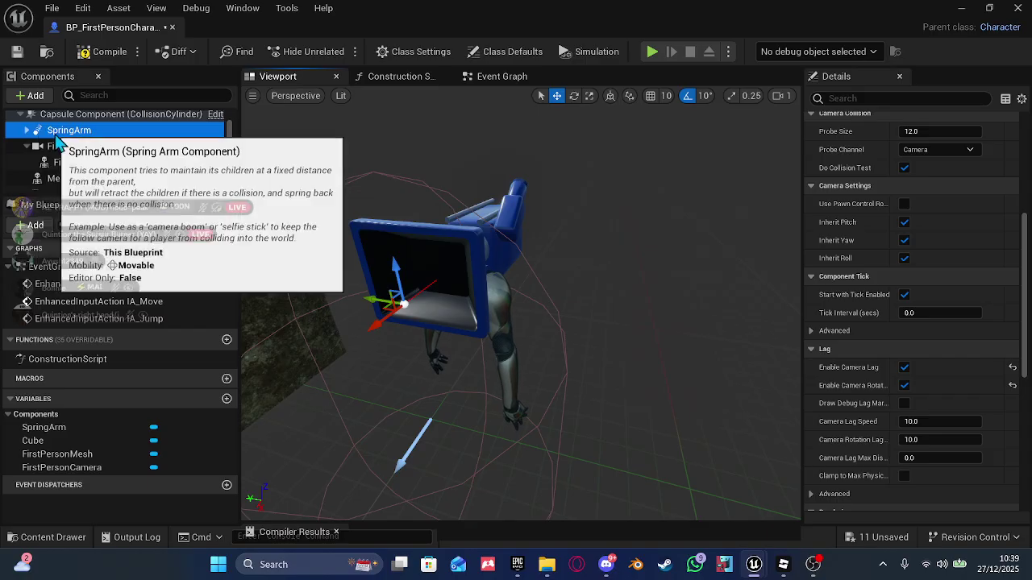
- Attach the SpringArm with its cube to FirstPersonCamera and compile the blueprint
click(75, 118)
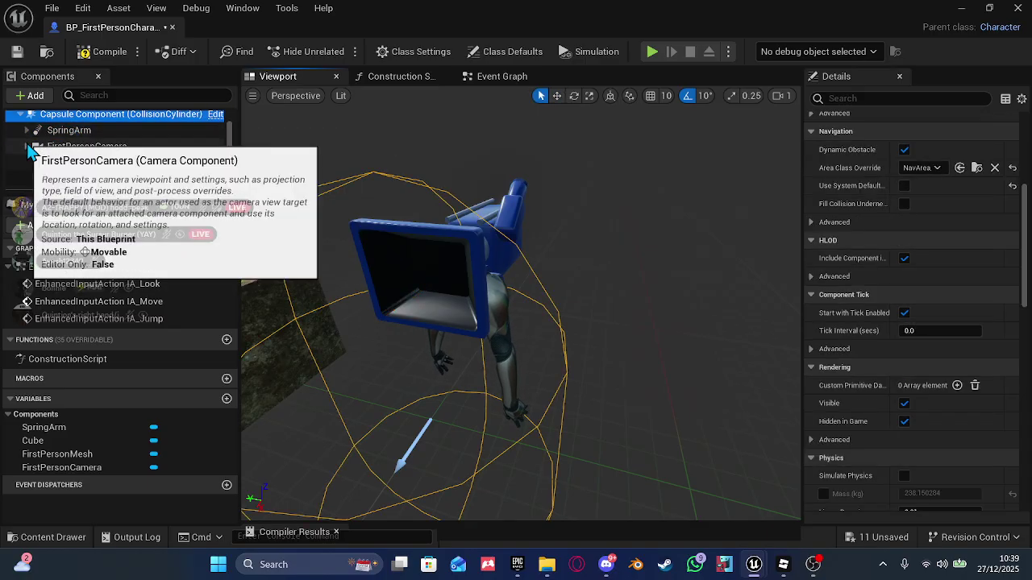
drag(76, 129, 79, 145)
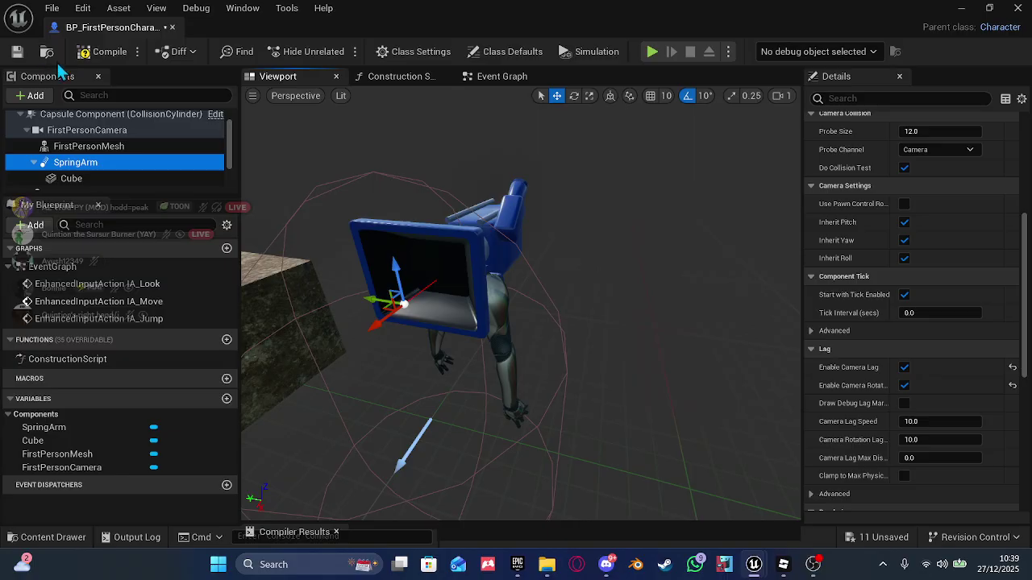
click(88, 52)
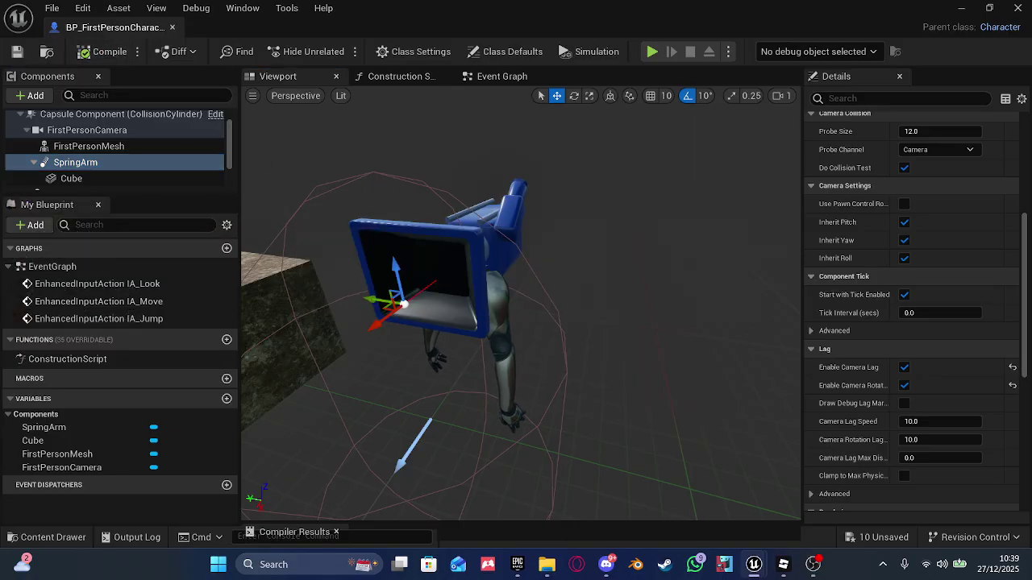
right_drag(556, 190, 569, 168)
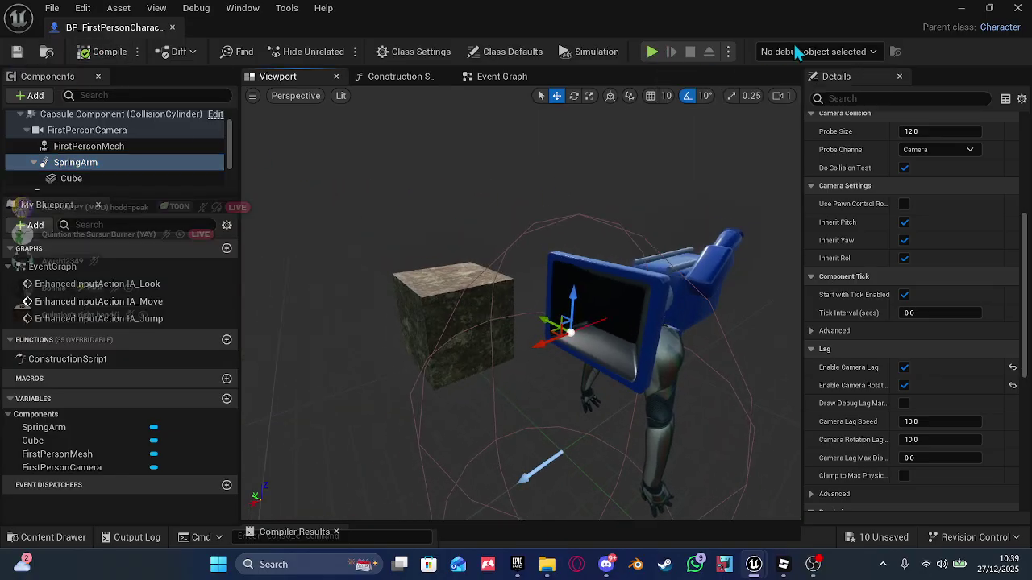
- Minimize the blueprint editor, play-test the level to check the cube attached to the character, and stop playing
click(960, 8)
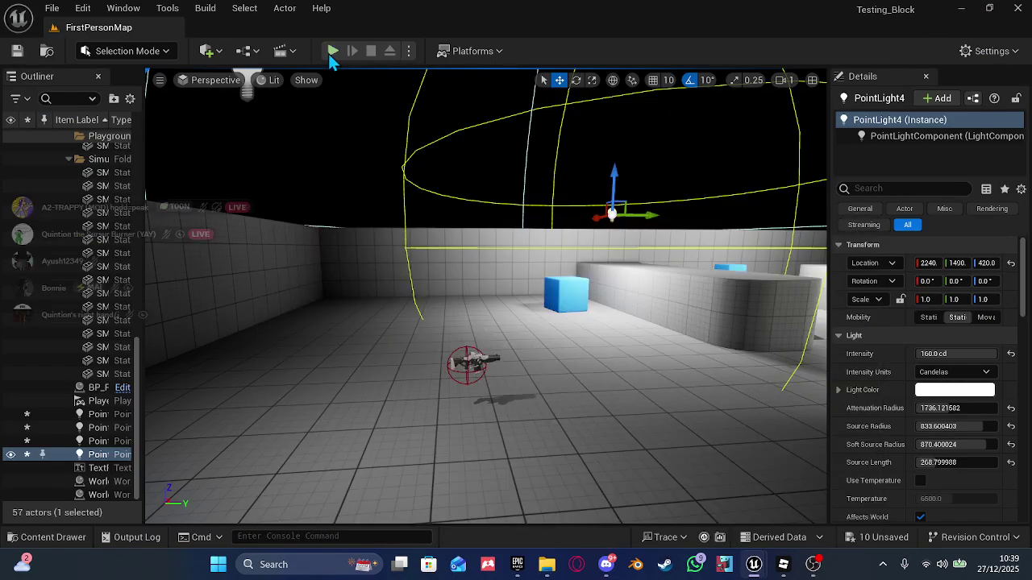
click(330, 55)
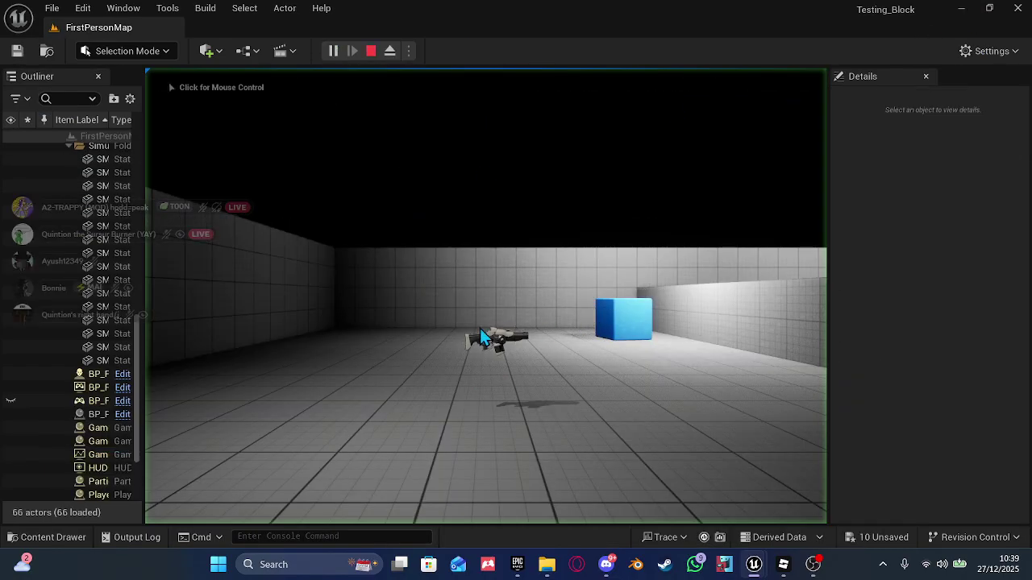
click(473, 328)
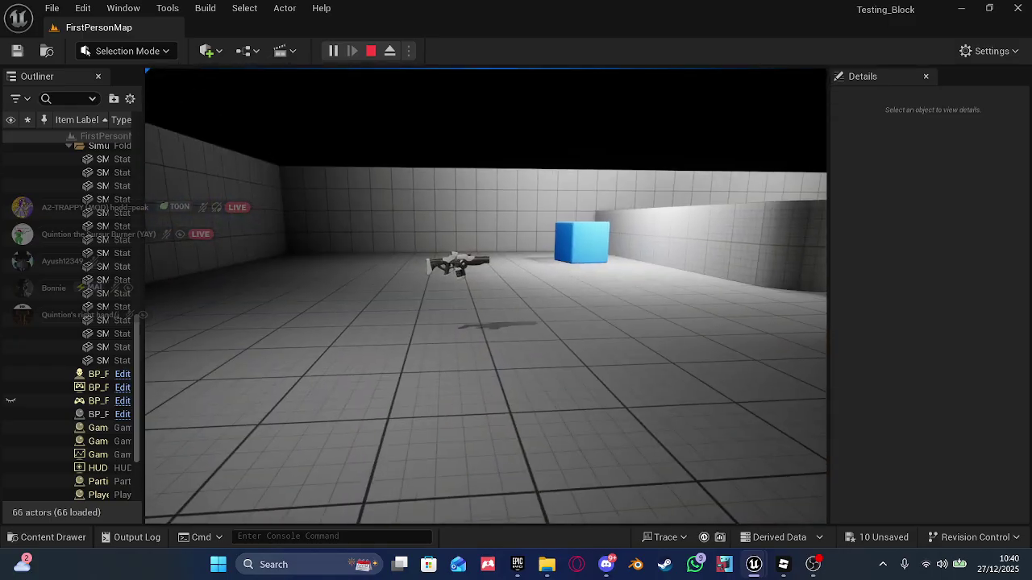
key(Escape)
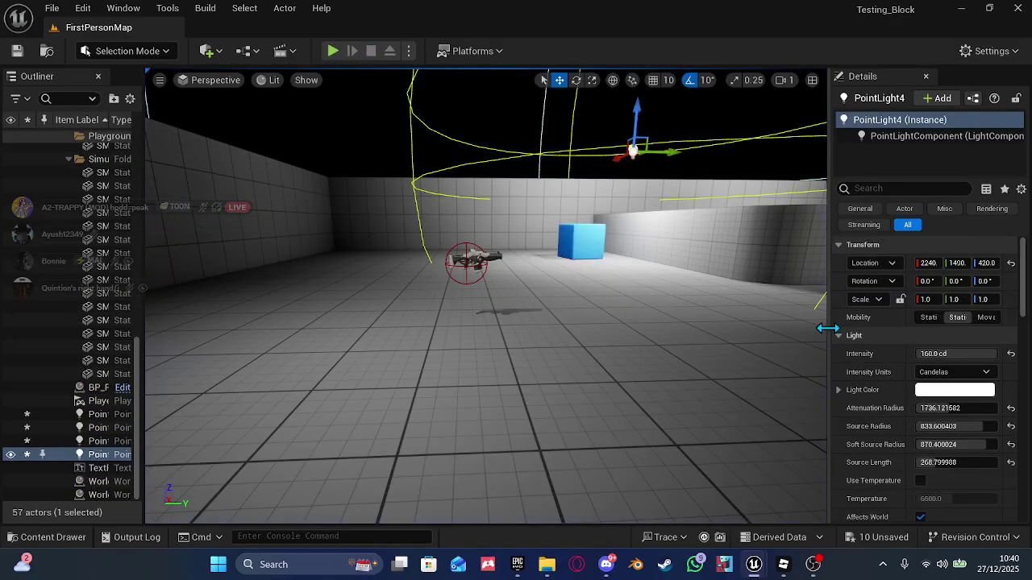
- Enlarge the level viewport by shrinking the Details and Outliner areas to the window edges, and start another play test
drag(827, 328, 1030, 369)
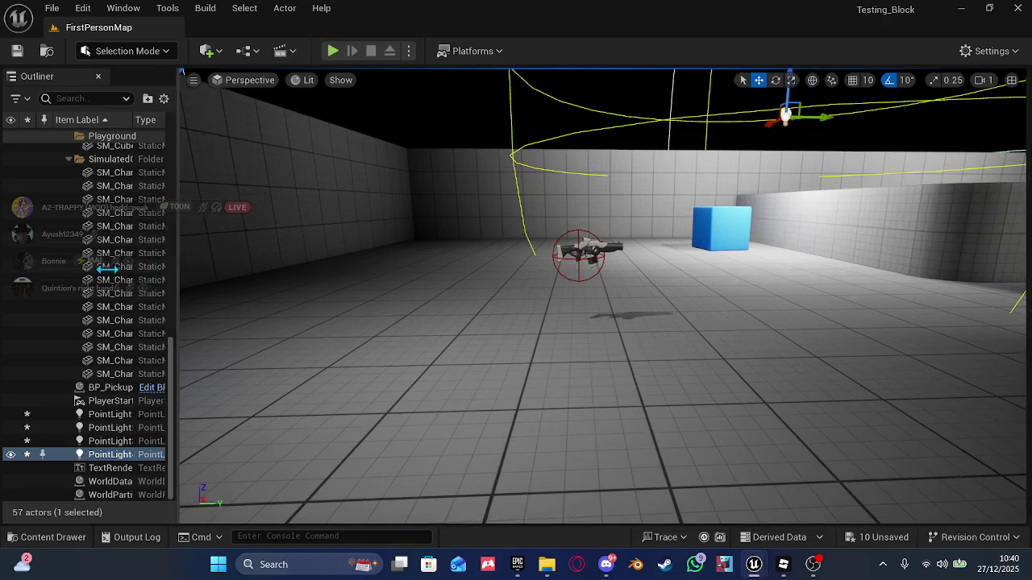
drag(107, 270, 3, 266)
click(332, 50)
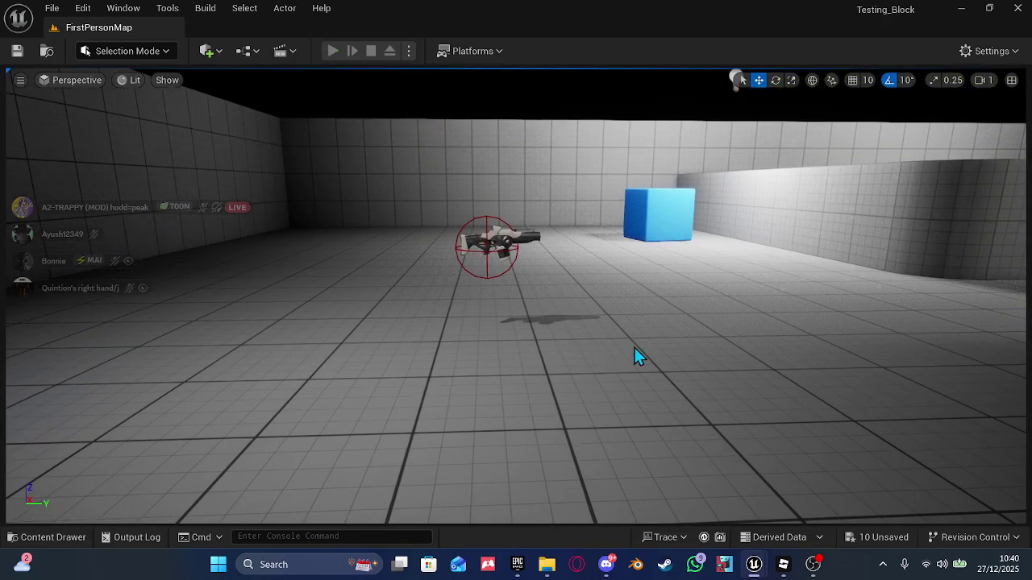
- Play-test the level to check for the attached cube, stop playing, and reopen the BP_FirstPersonCharacter blueprint editor
click(637, 357)
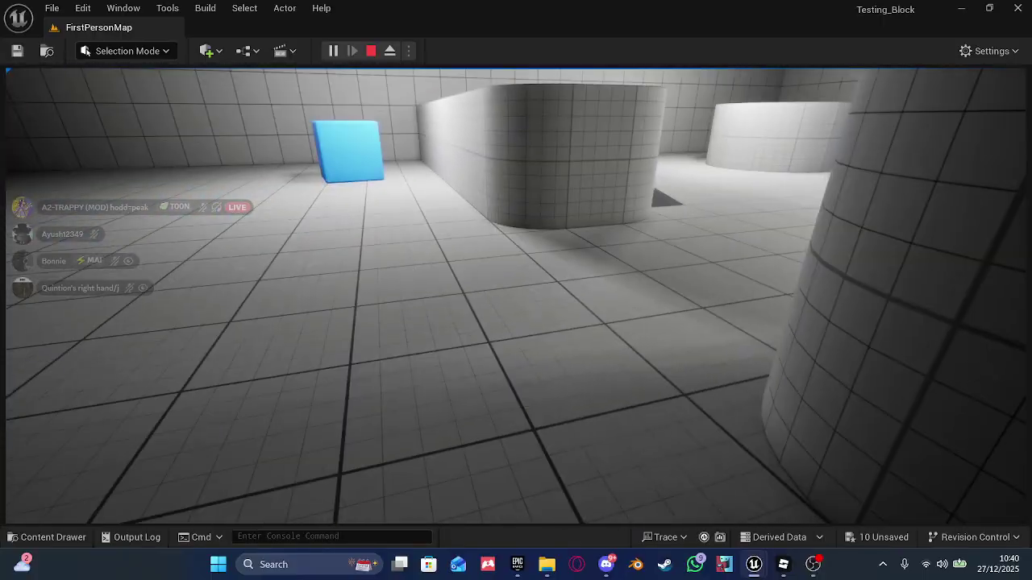
key(Escape)
click(79, 540)
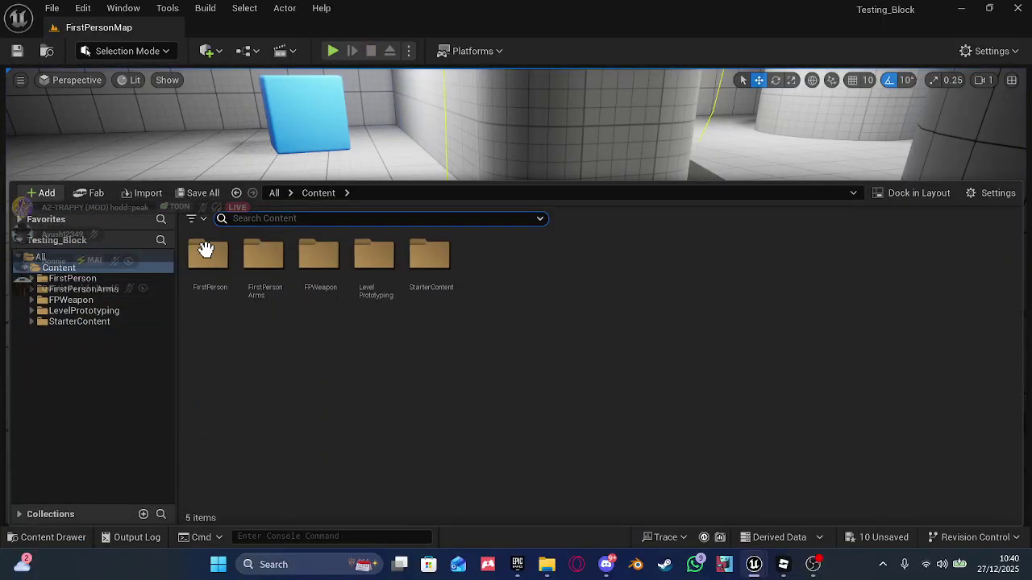
mouse_move(763, 570)
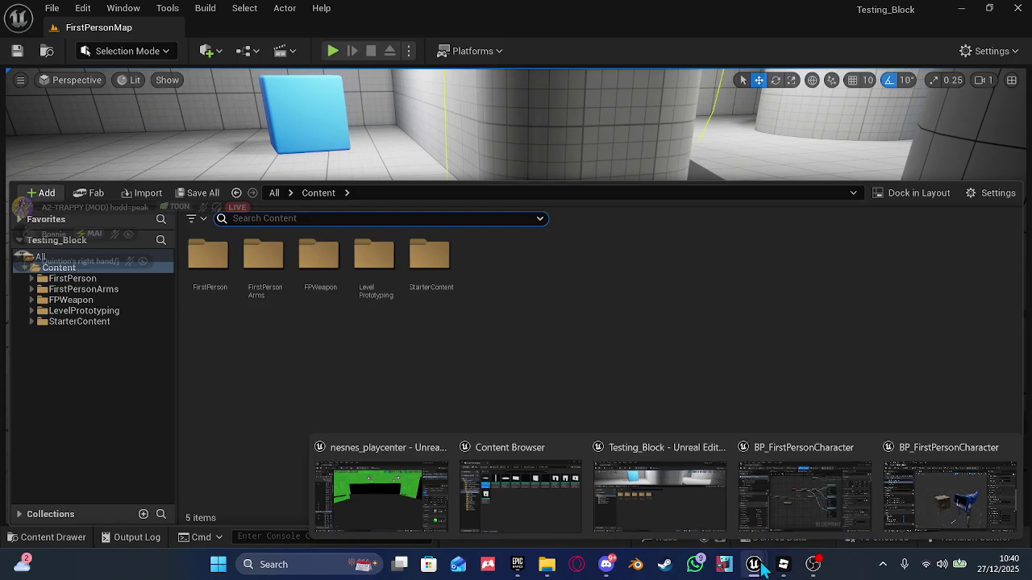
mouse_move(780, 506)
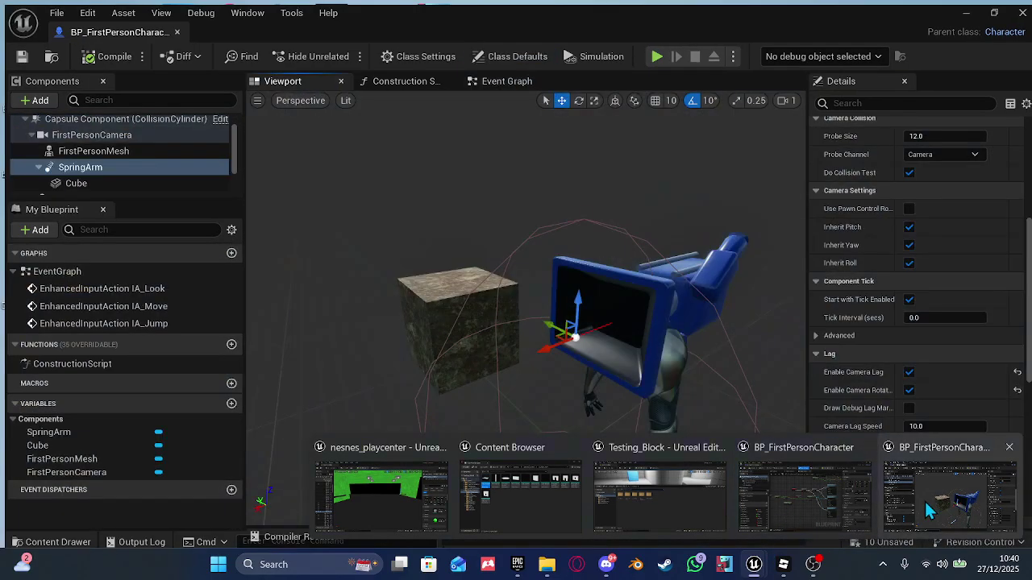
click(925, 500)
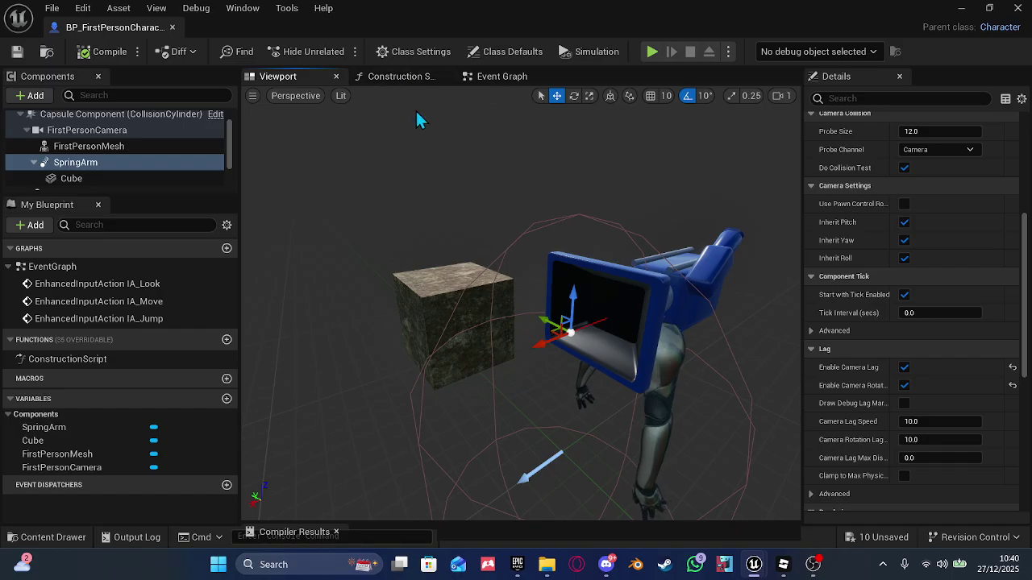
- Scale the cube under the SpringArm down uniformly in the blueprint's 3D view
click(473, 78)
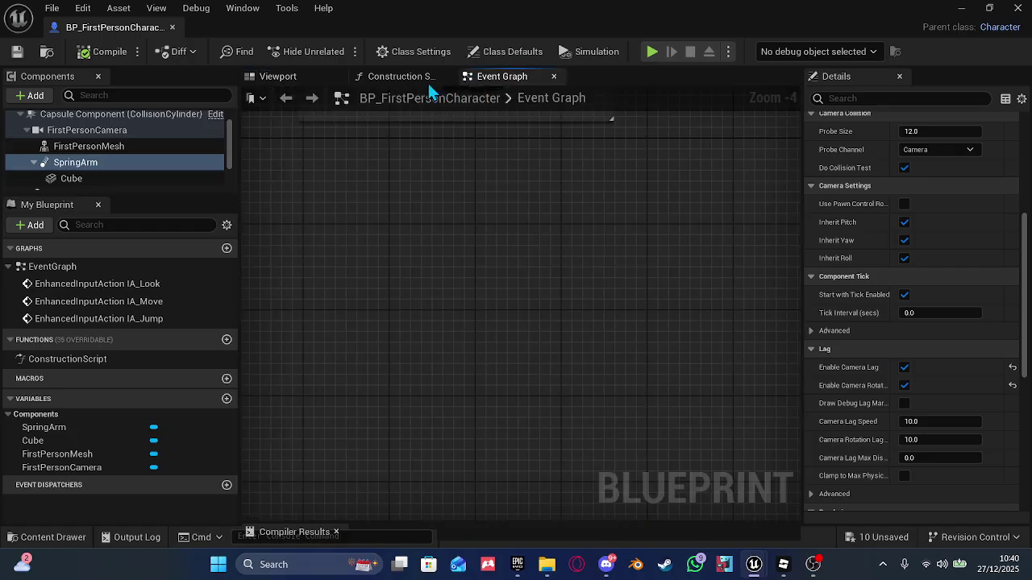
click(278, 77)
mouse_move(522, 299)
right_down()
mouse_move(419, 299)
mouse_move(522, 299)
right_up()
click(606, 282)
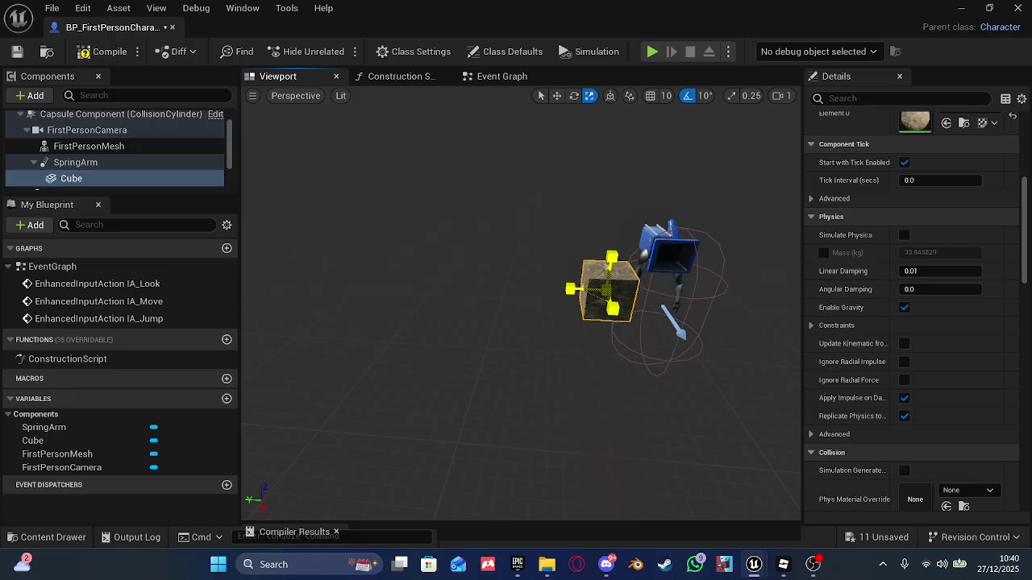
mouse_move(606, 289)
mouse_down()
mouse_move(710, 274)
mouse_move(597, 290)
mouse_up()
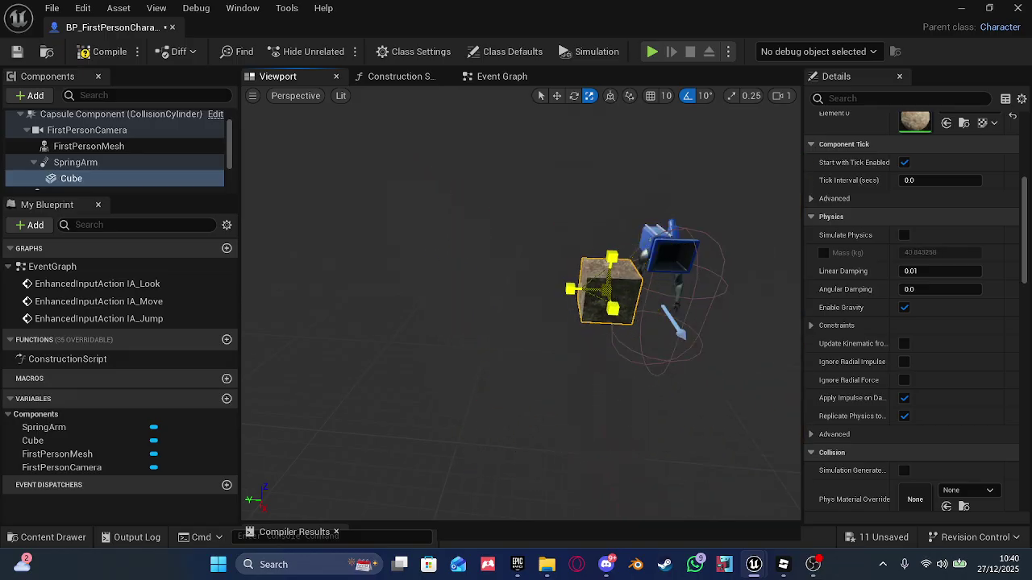
- Move the cube sideways closer to the character and about 60 units forward, then compile and save the blueprint
key(w)
right_drag(532, 354, 539, 354)
key(d)
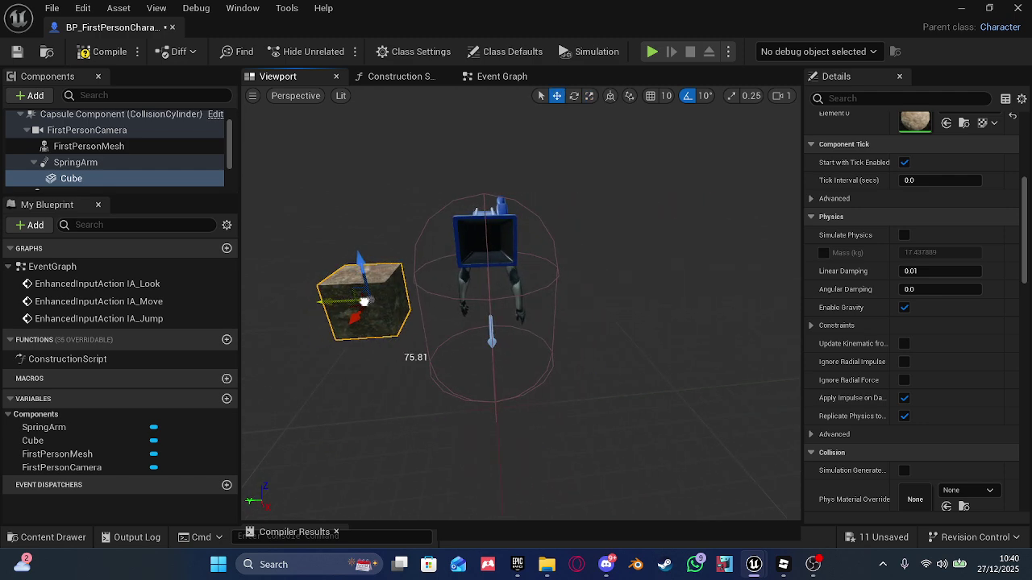
drag(364, 301, 408, 308)
right_drag(410, 307, 515, 310)
key(a)
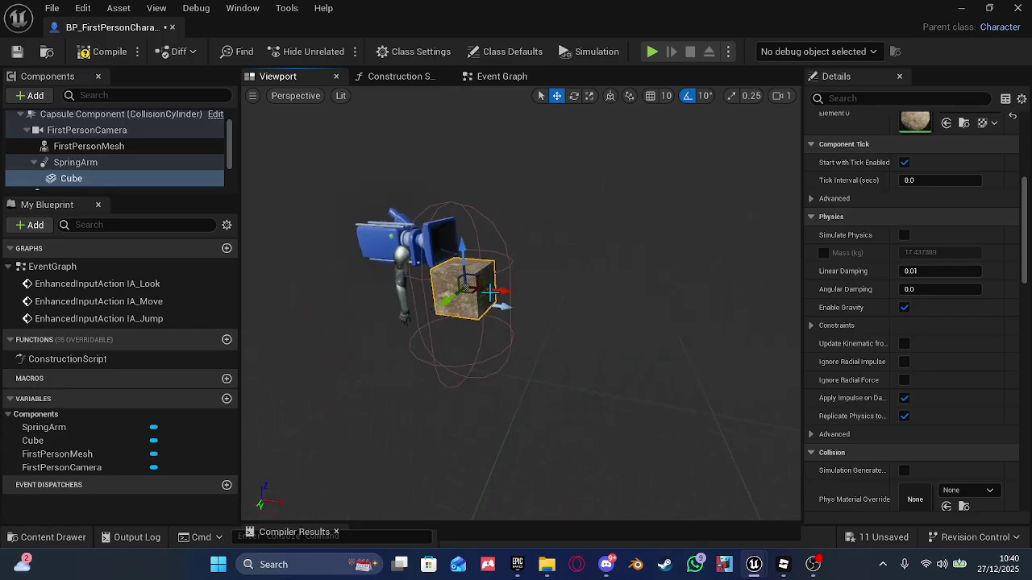
drag(497, 291, 540, 300)
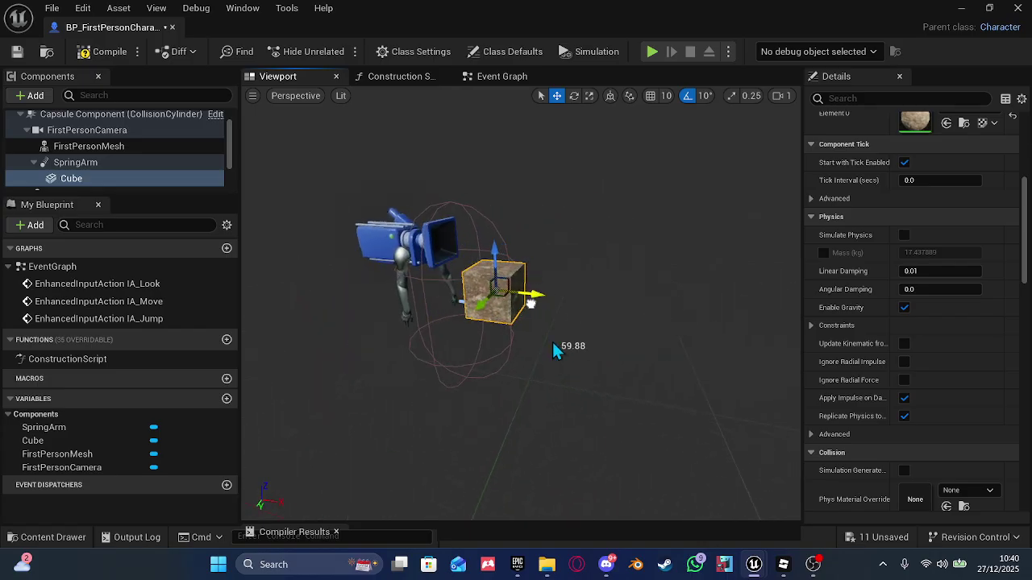
key(d)
right_drag(556, 350, 386, 348)
click(98, 54)
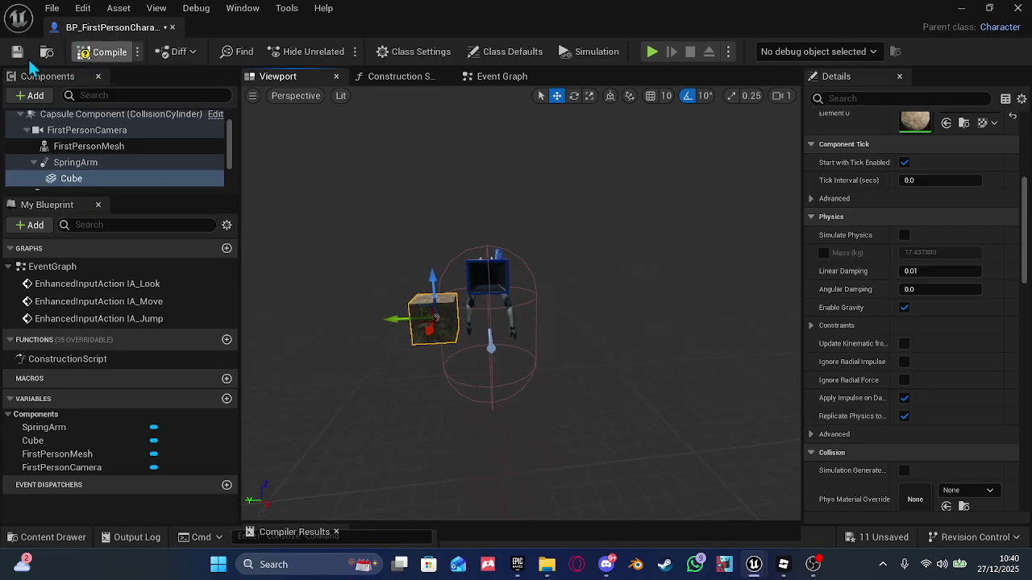
- Minimize the blueprint editor, play-test the level while walking and turning to check how the cube follows, and stop playing
click(960, 8)
click(333, 51)
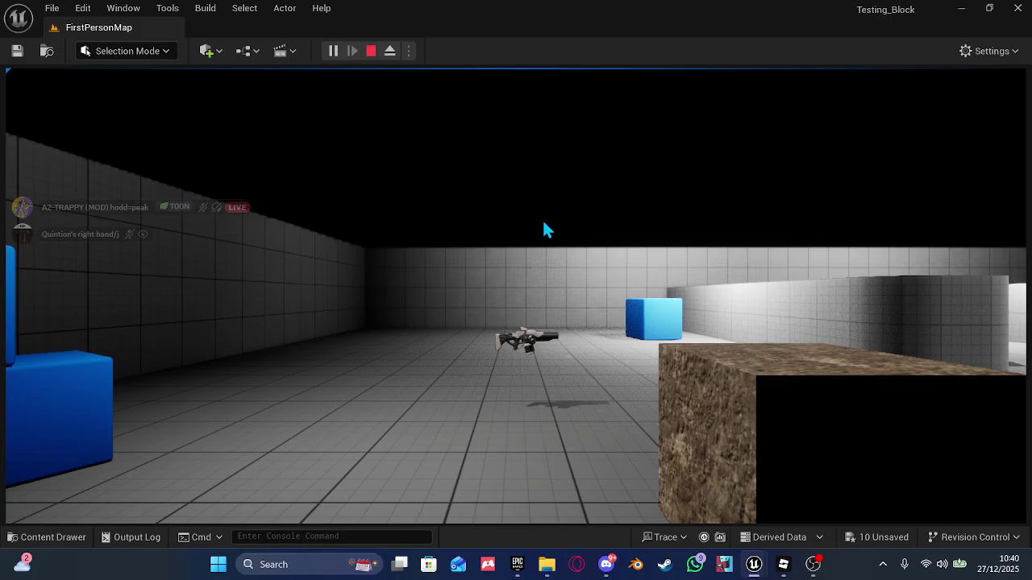
click(543, 220)
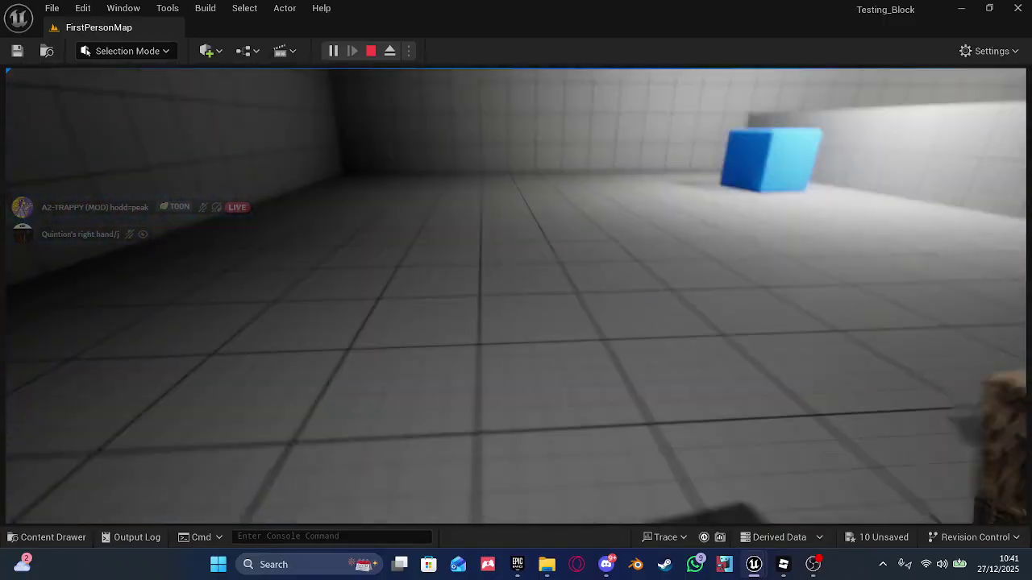
key(s)
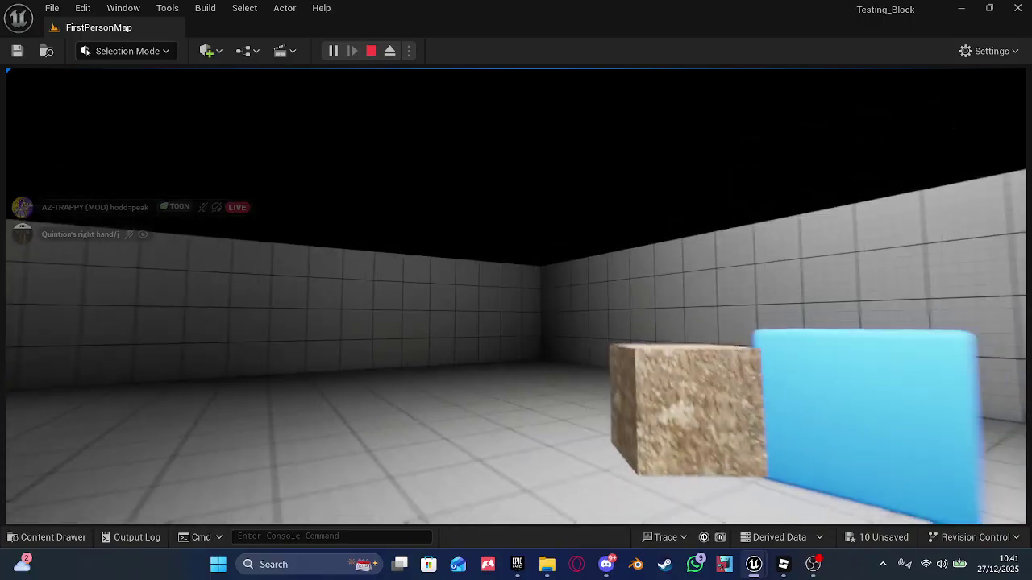
key(w)
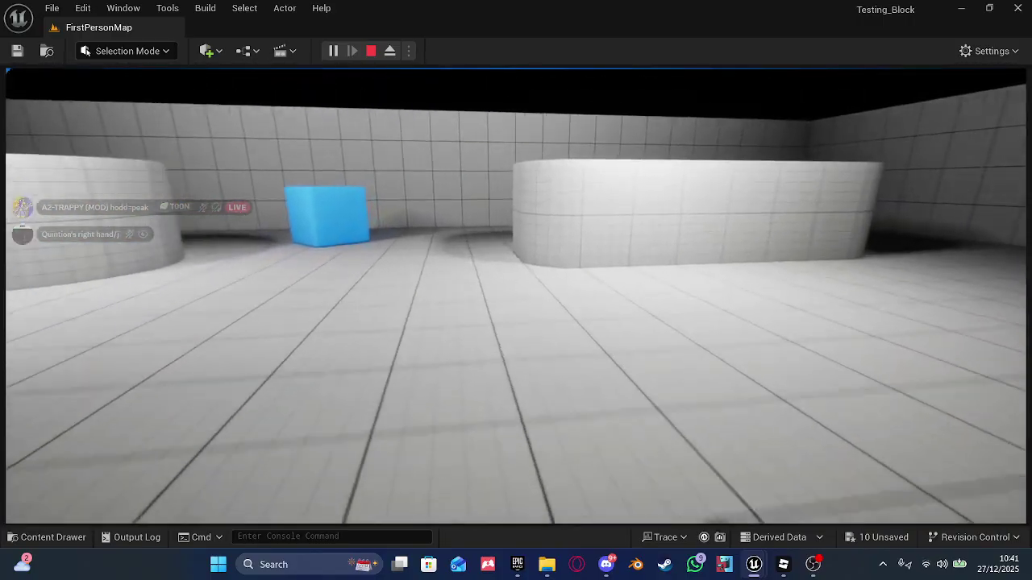
key(Escape)
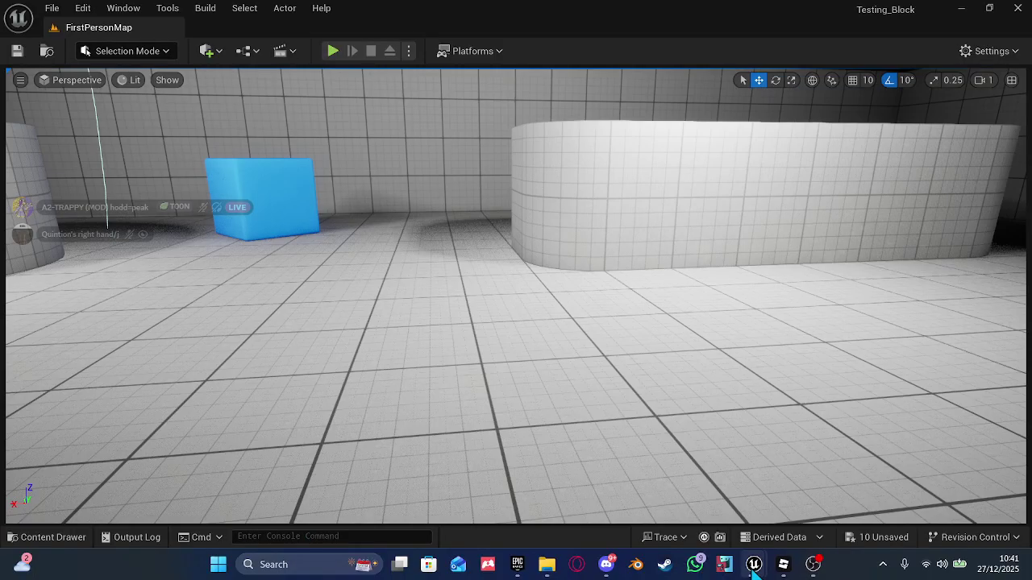
- Reopen the BP_FirstPersonCharacter blueprint and set the SpringArm's Camera Lag Speed to 30
mouse_move(787, 567)
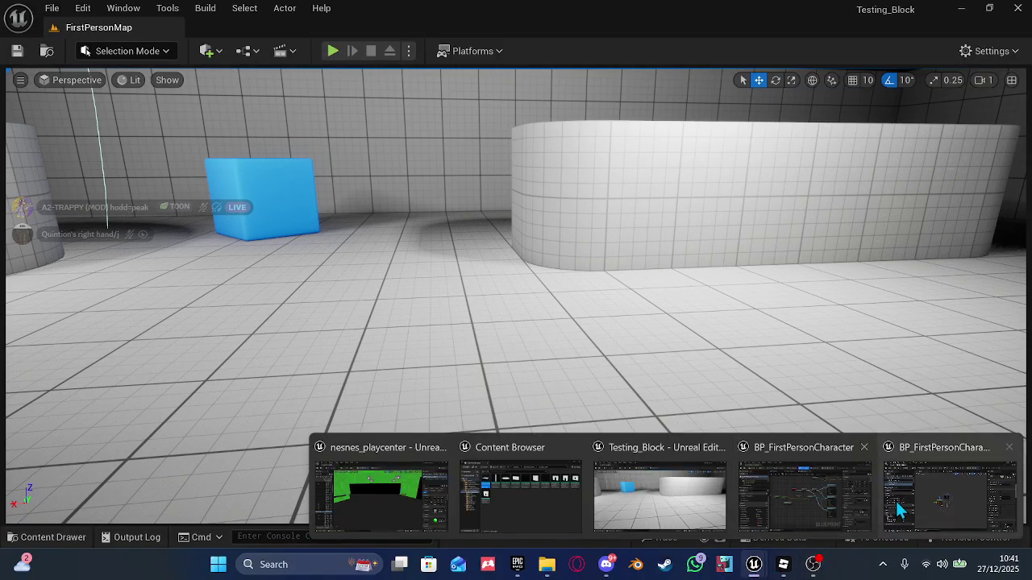
click(926, 494)
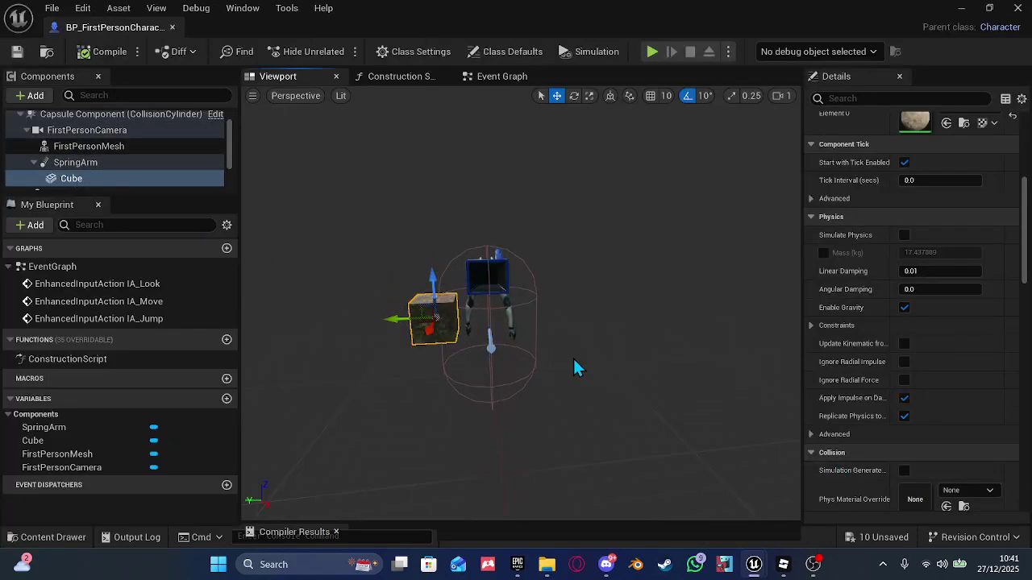
scroll(933, 262, up, 3)
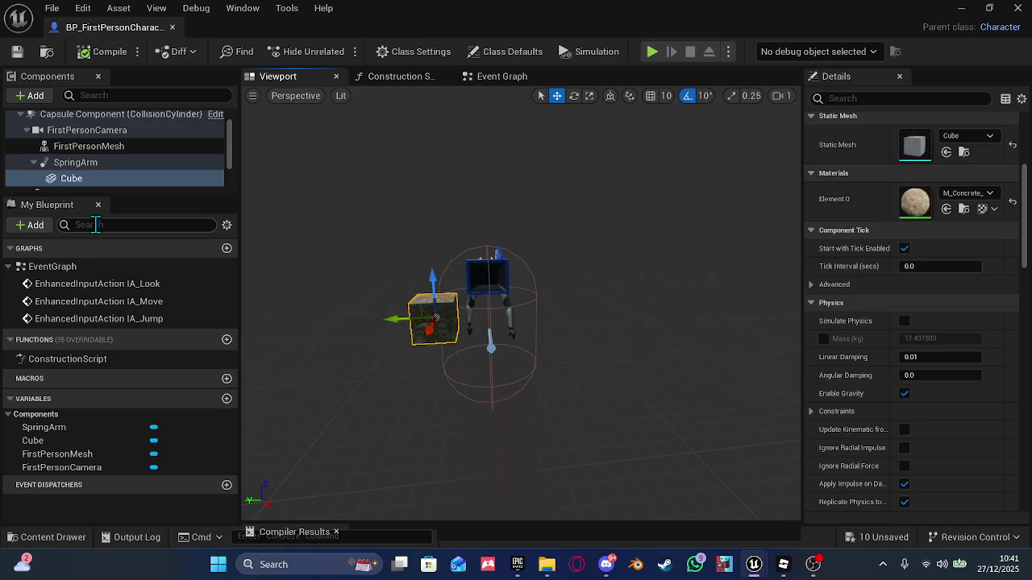
click(77, 162)
scroll(949, 335, down, 5)
scroll(939, 359, down, 2)
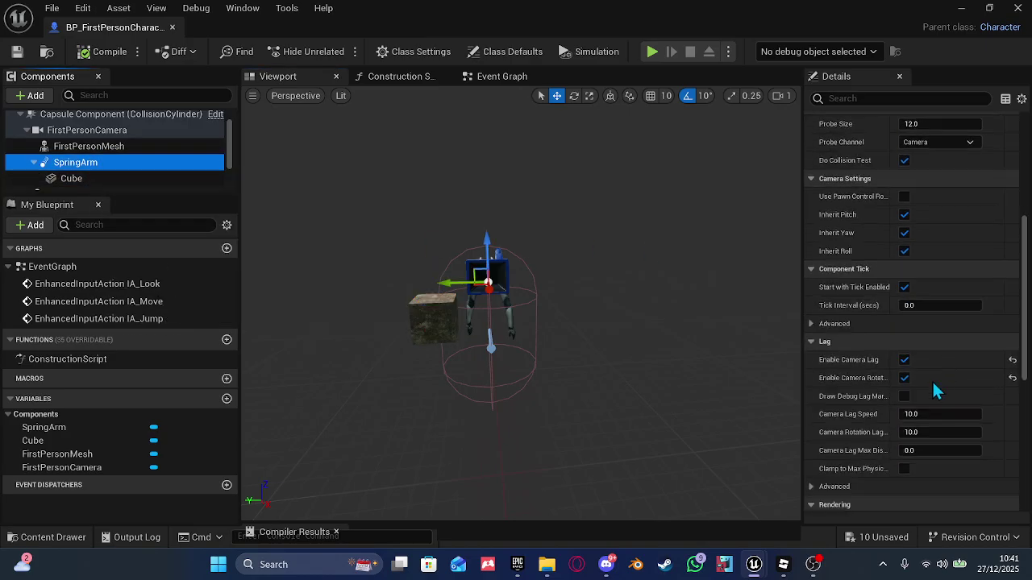
click(924, 414)
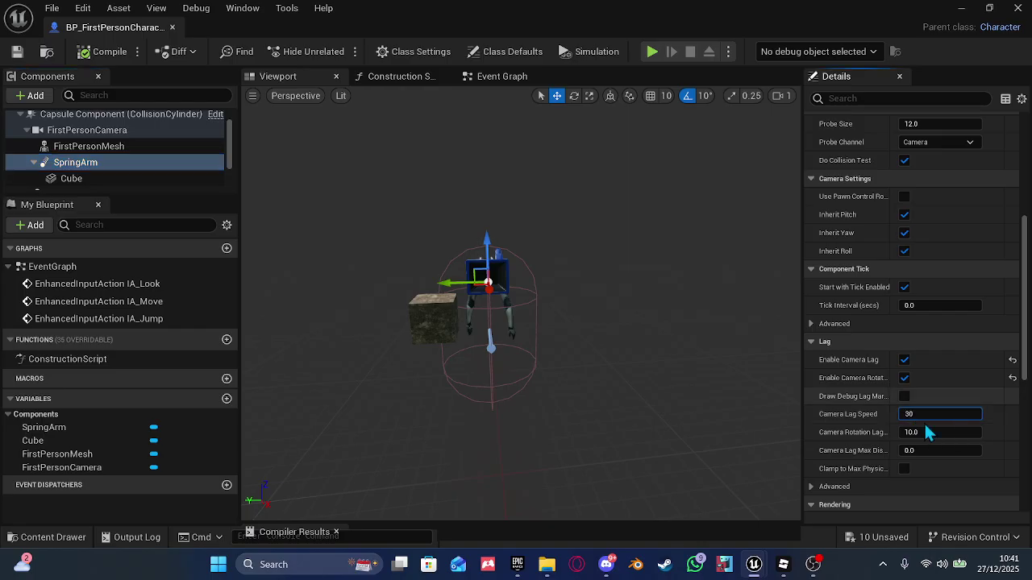
text(30)
- Set the SpringArm's Camera Rotation Lag Speed to 35, then compile and save the blueprint
click(925, 433)
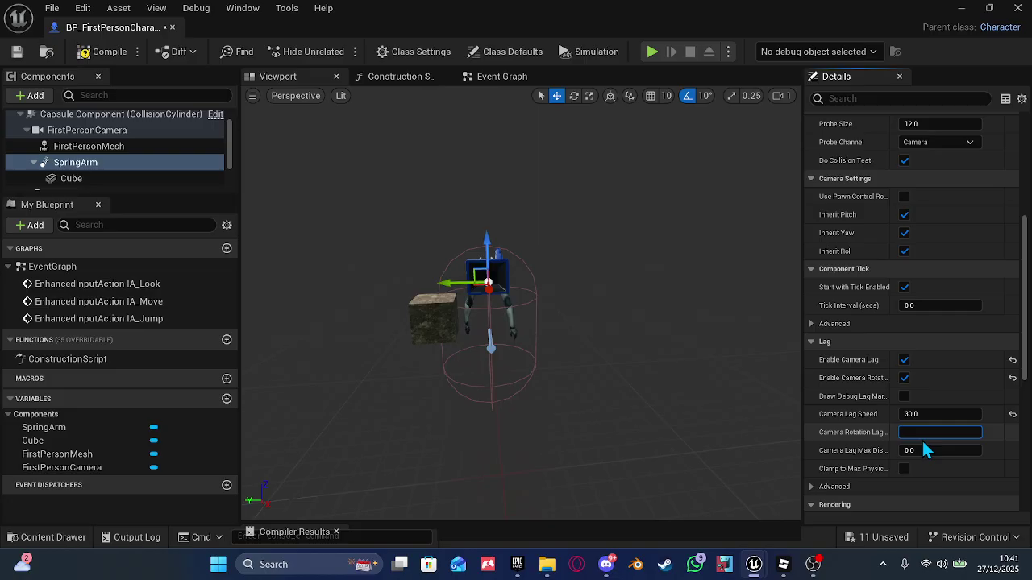
text(35)
key(Return)
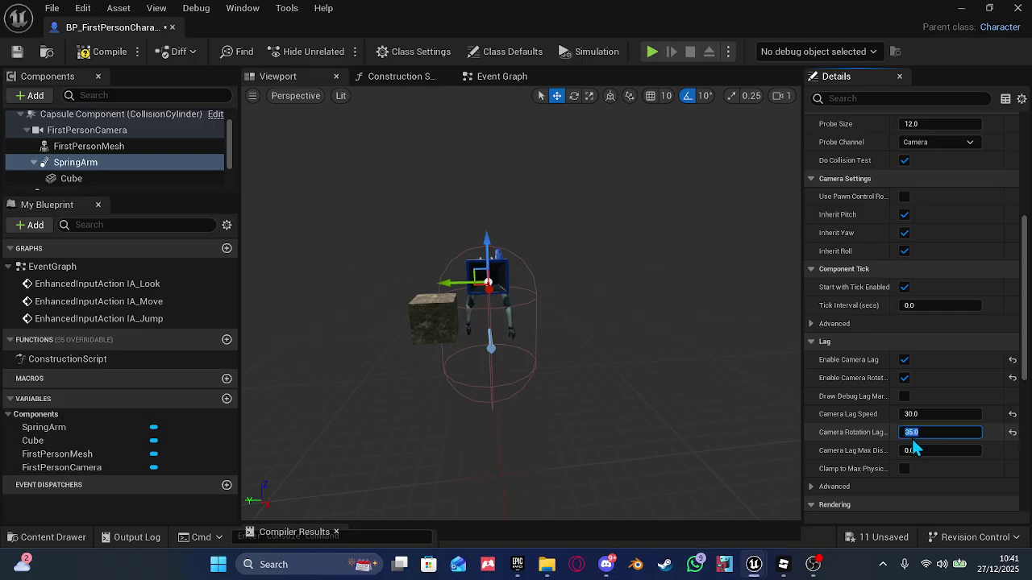
click(86, 53)
click(17, 53)
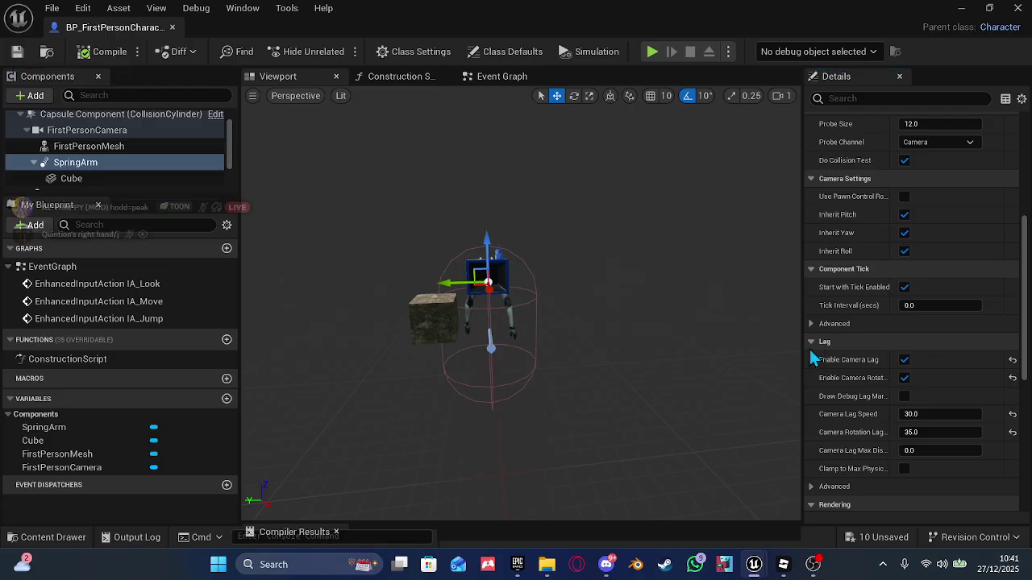
- Inspect the cube's placement from the side, play-test walking and jumping around the level to judge the cube's lag, and stop playing
right_drag(427, 319, 343, 314)
right_drag(456, 321, 658, 329)
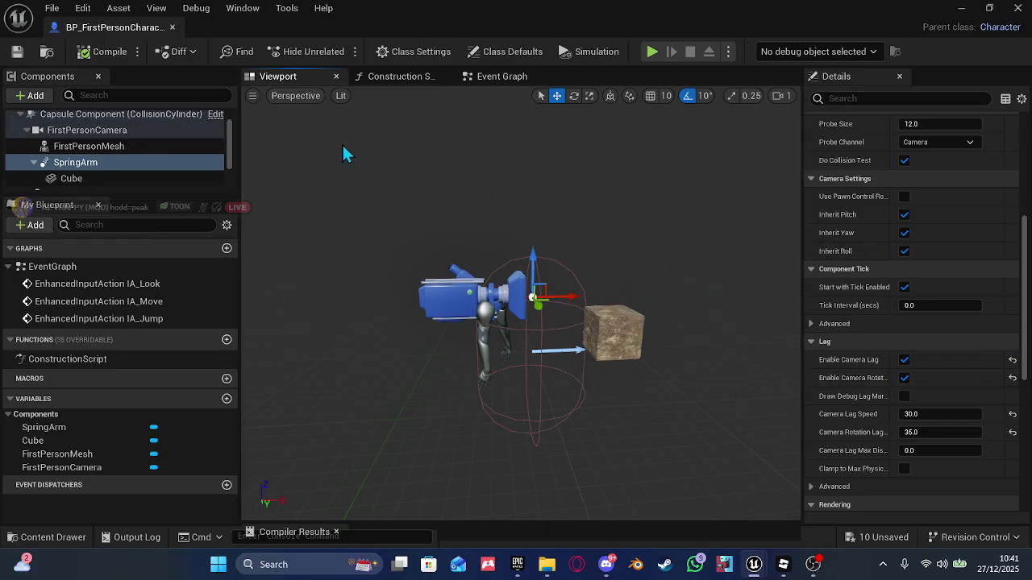
click(652, 53)
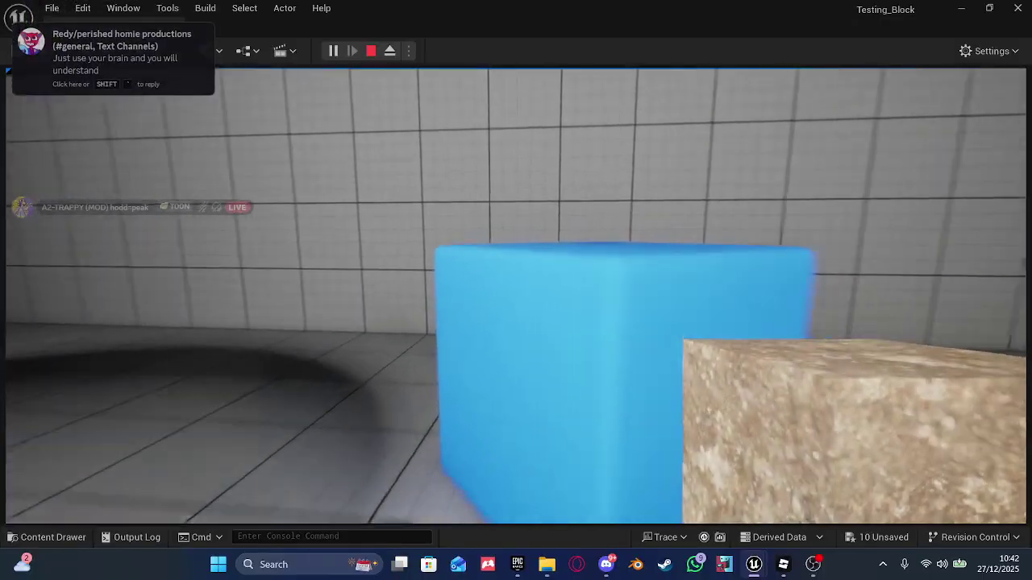
key(w)
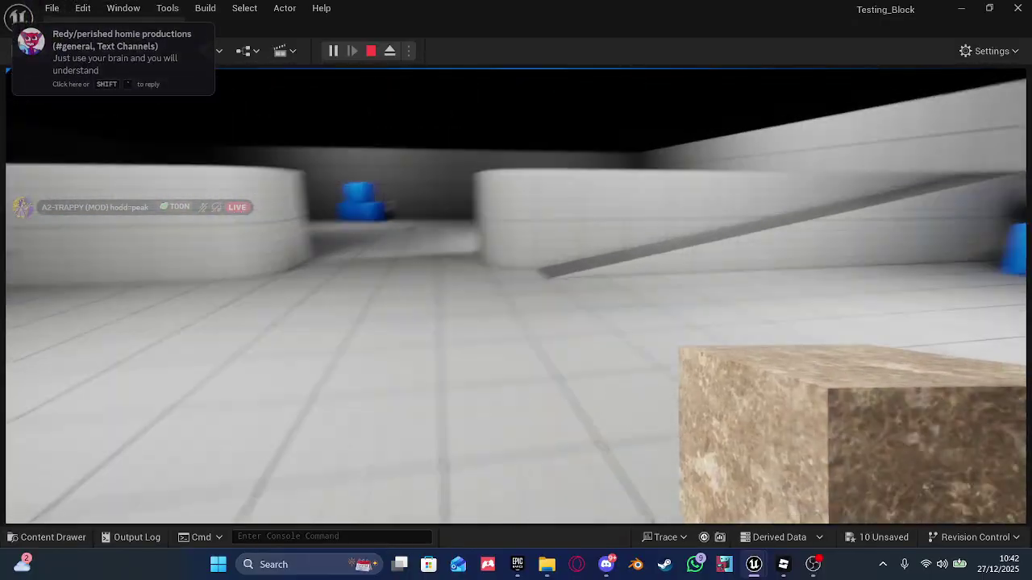
key(w)
key(space)
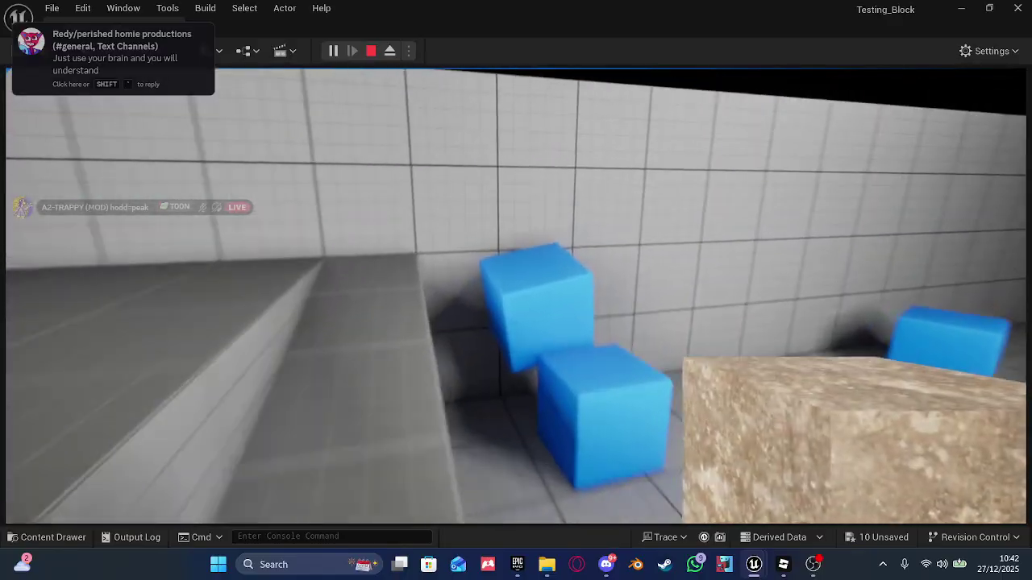
key(w)
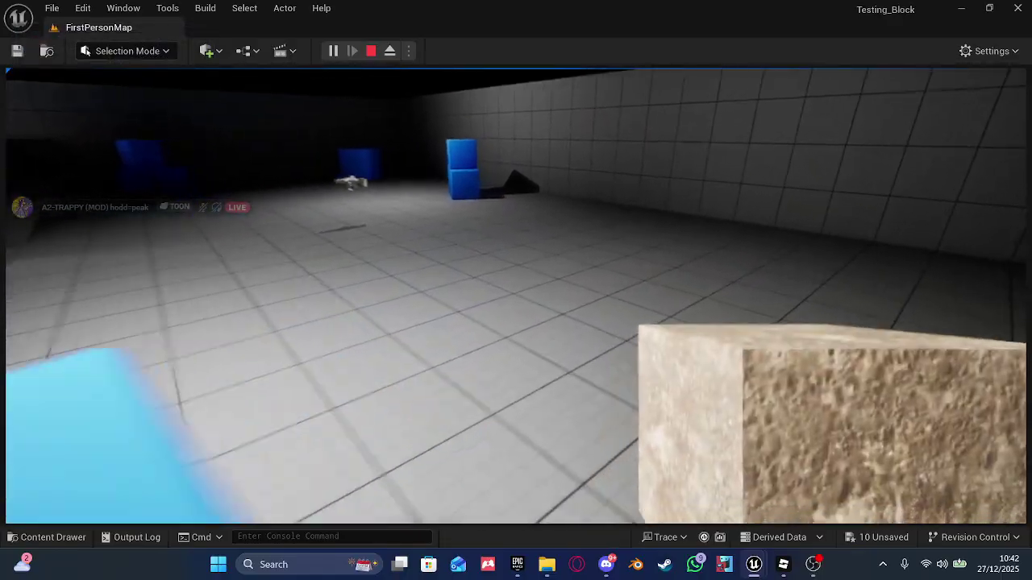
key(w)
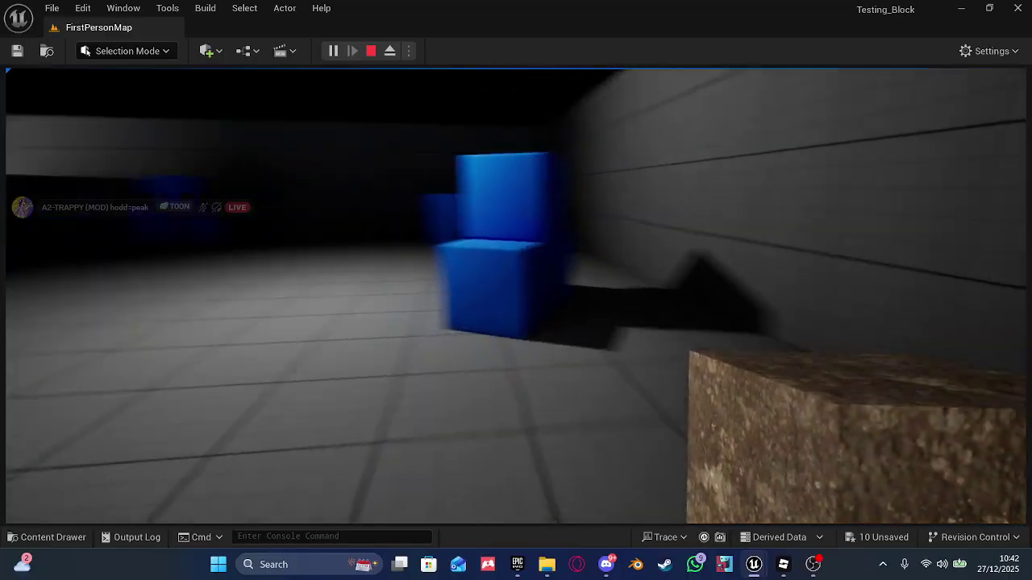
key(w)
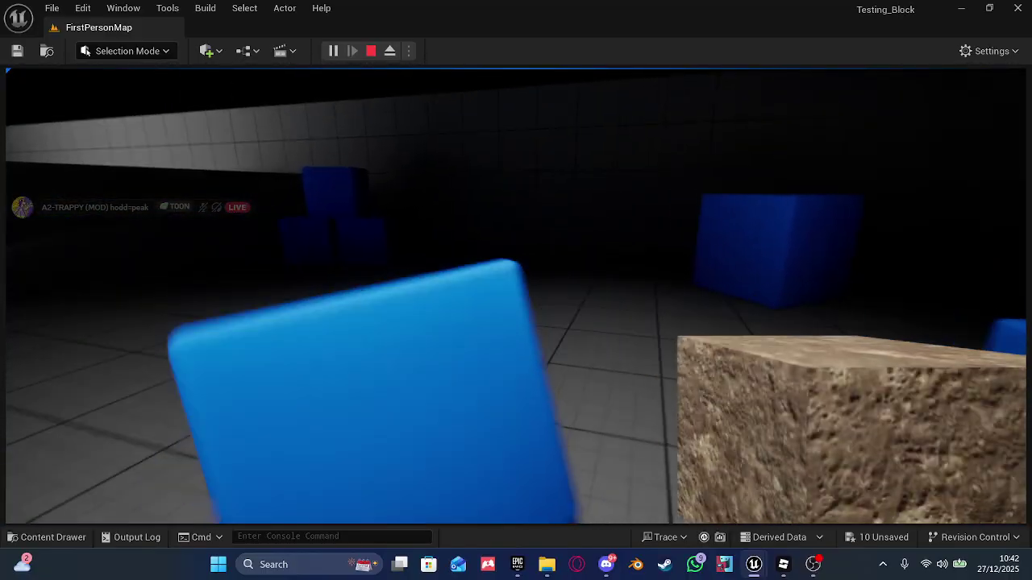
key(w)
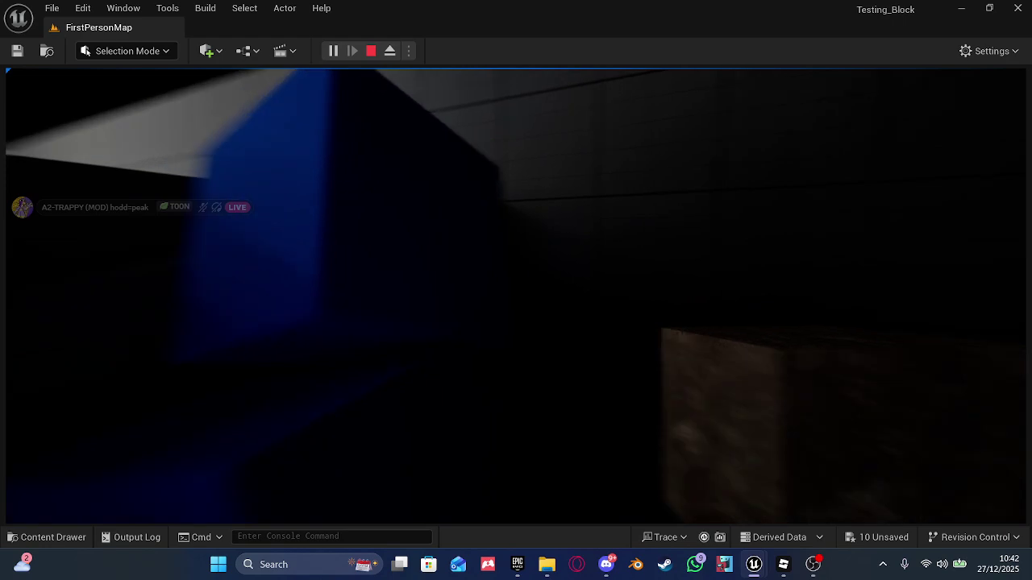
key(Escape)
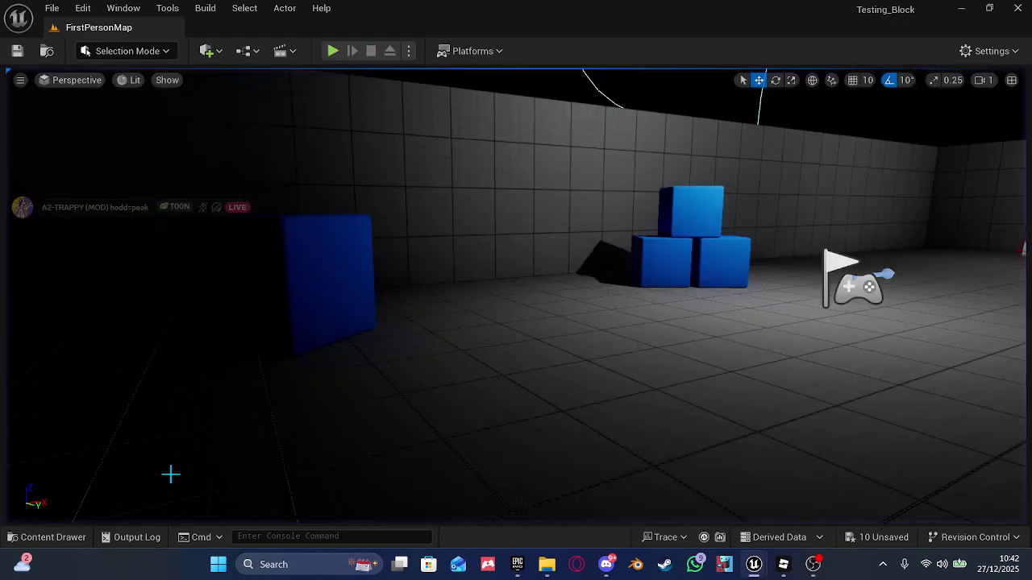
- Open the BP_FirstPersonCharacter blueprint from the FirstPerson Blueprints folder and show its component viewport
click(48, 537)
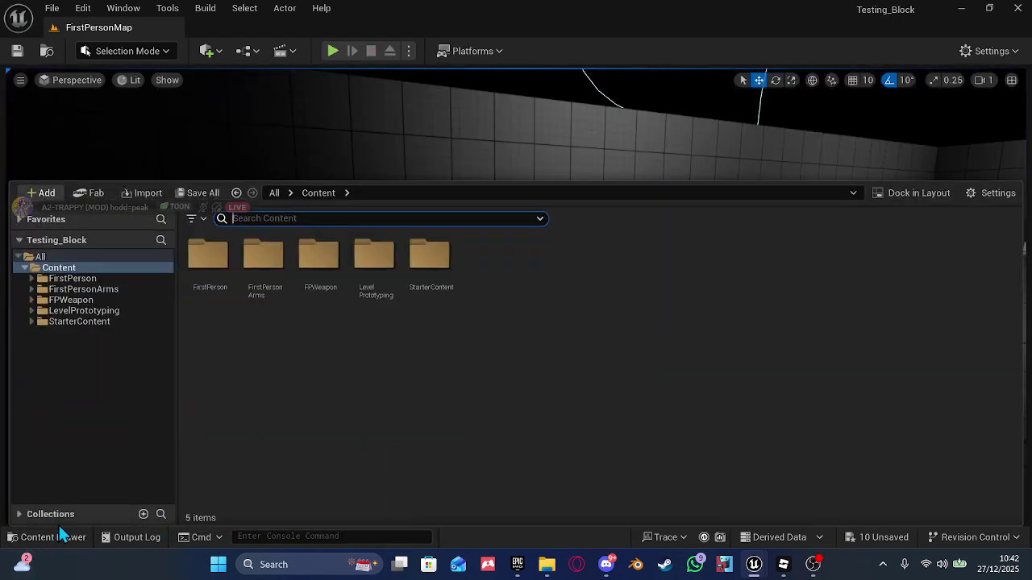
double_click(213, 260)
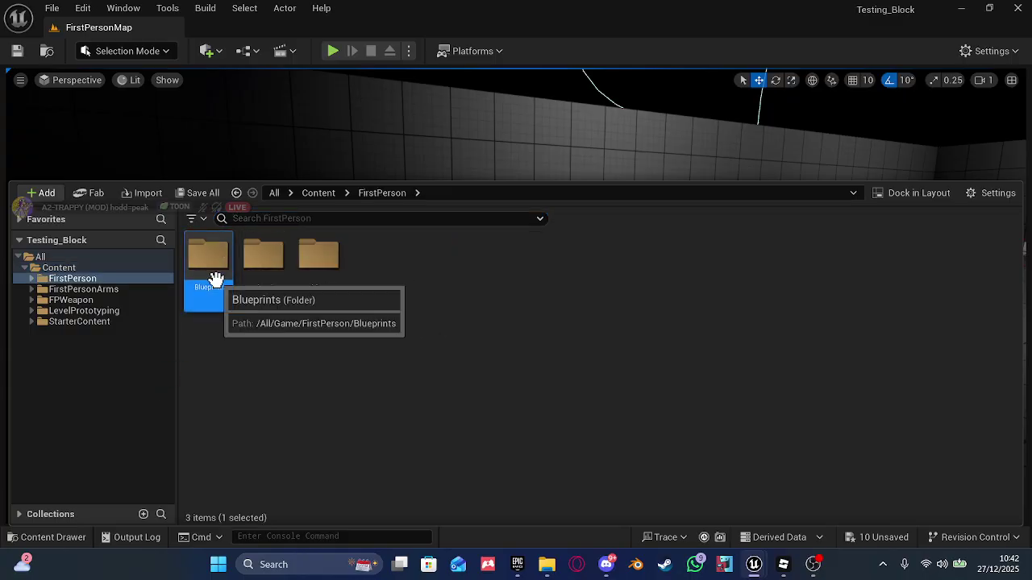
double_click(218, 266)
double_click(216, 274)
right_drag(605, 278, 523, 132)
click(514, 81)
right_drag(553, 233, 647, 257)
scroll(647, 257, up, 1)
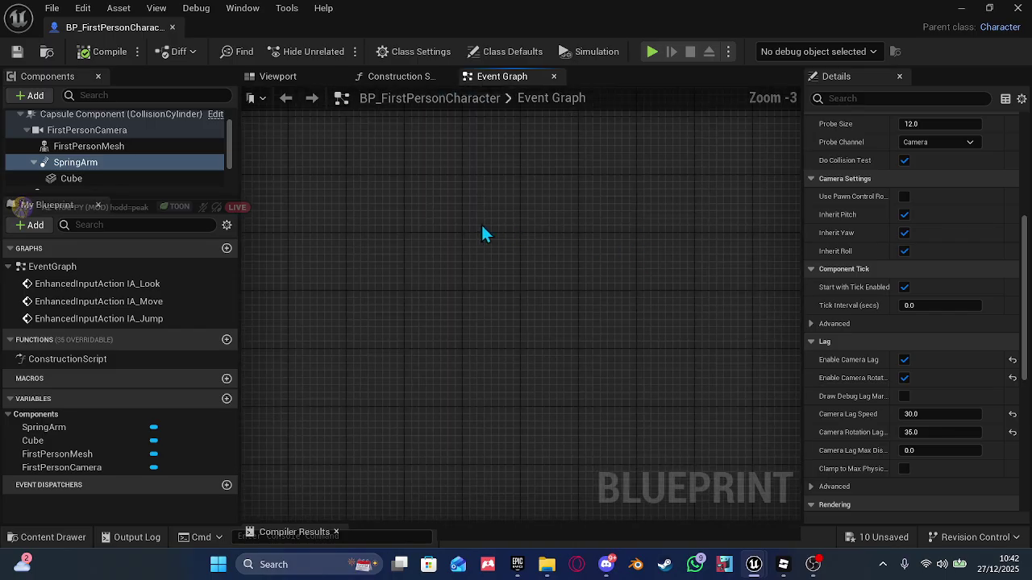
click(274, 77)
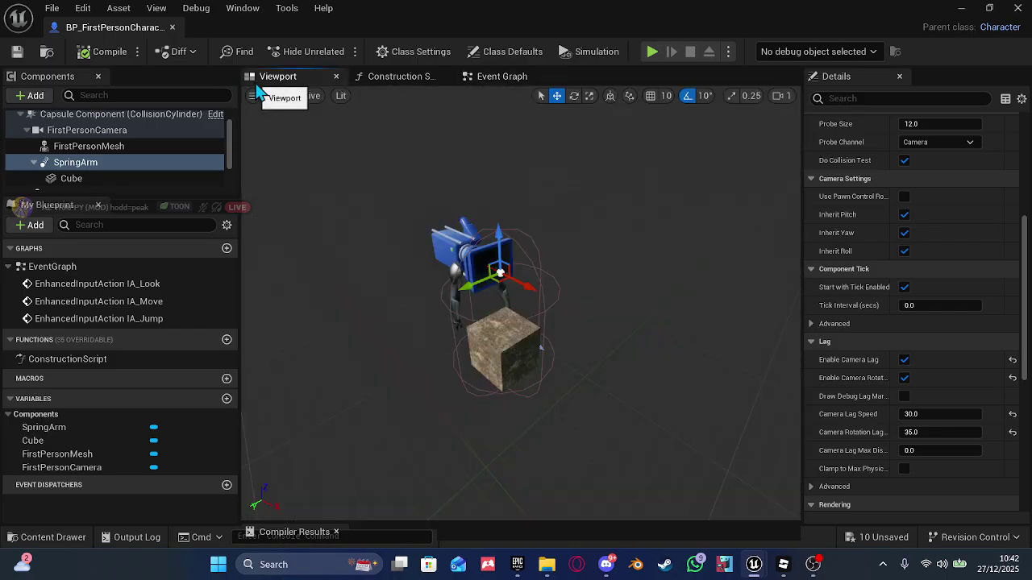
- Add a Spot Light component under the SpringArm and move it to the front of the cube
click(31, 95)
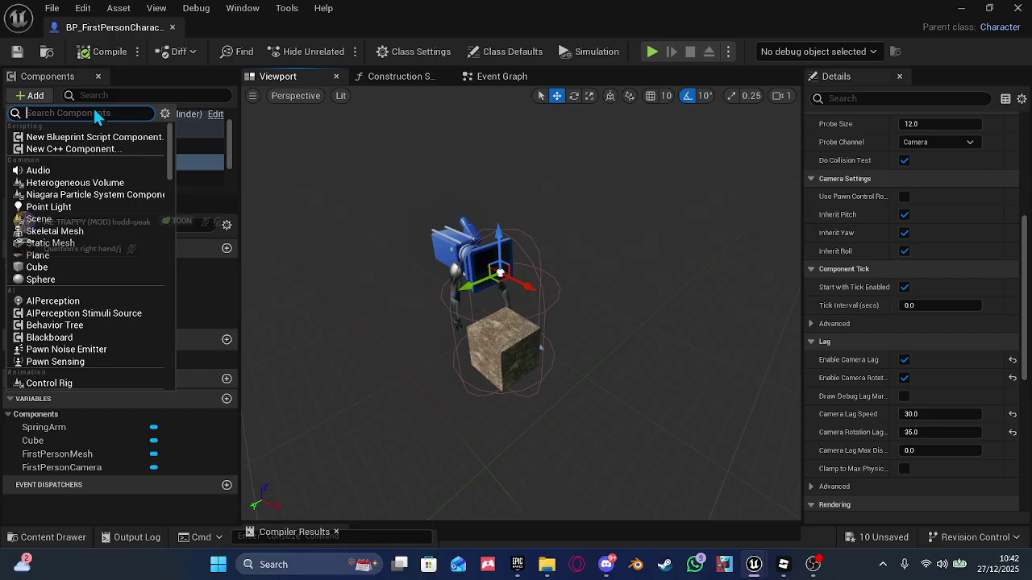
text(sp)
key(Escape)
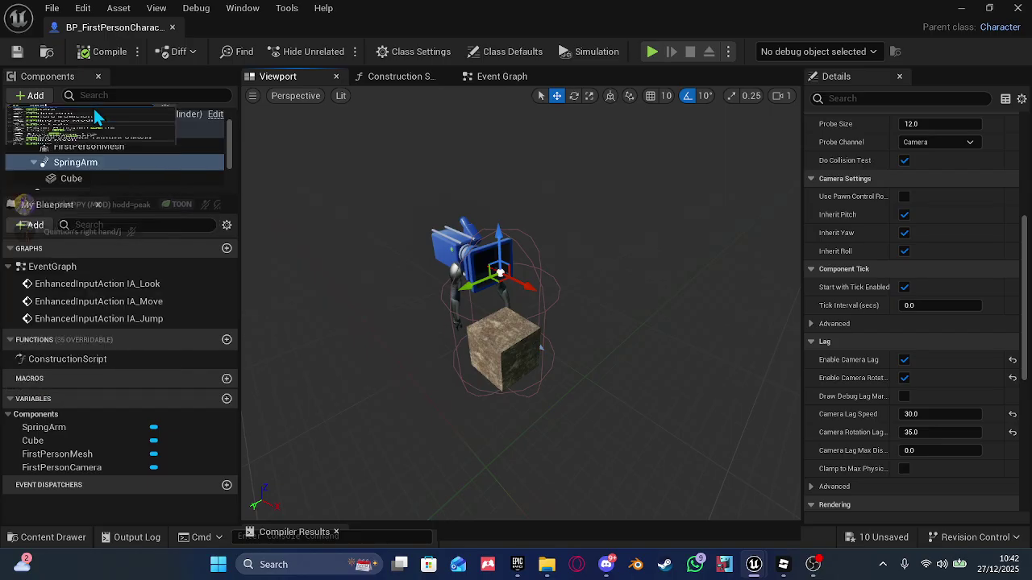
text(o)
click(93, 137)
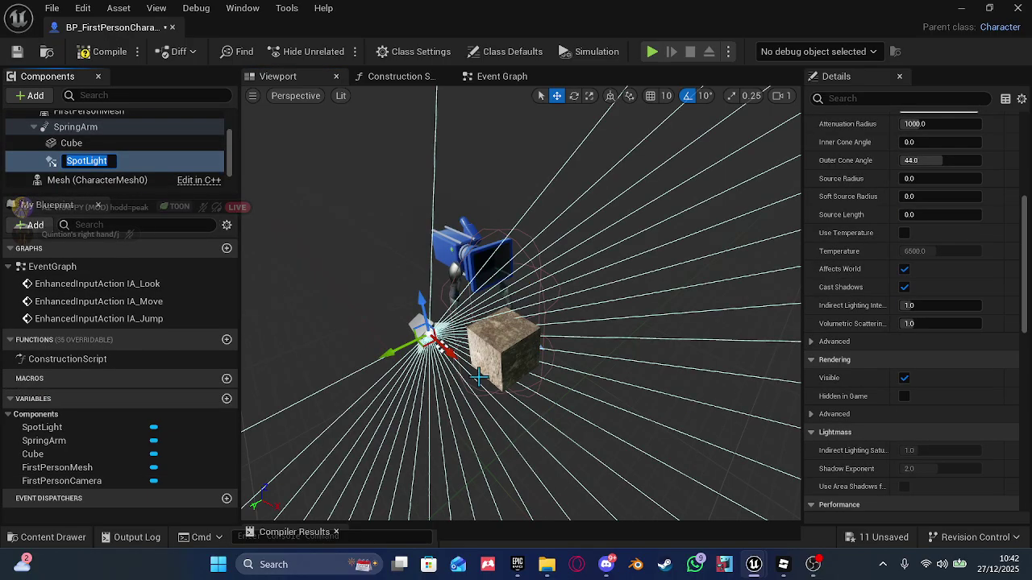
click(446, 348)
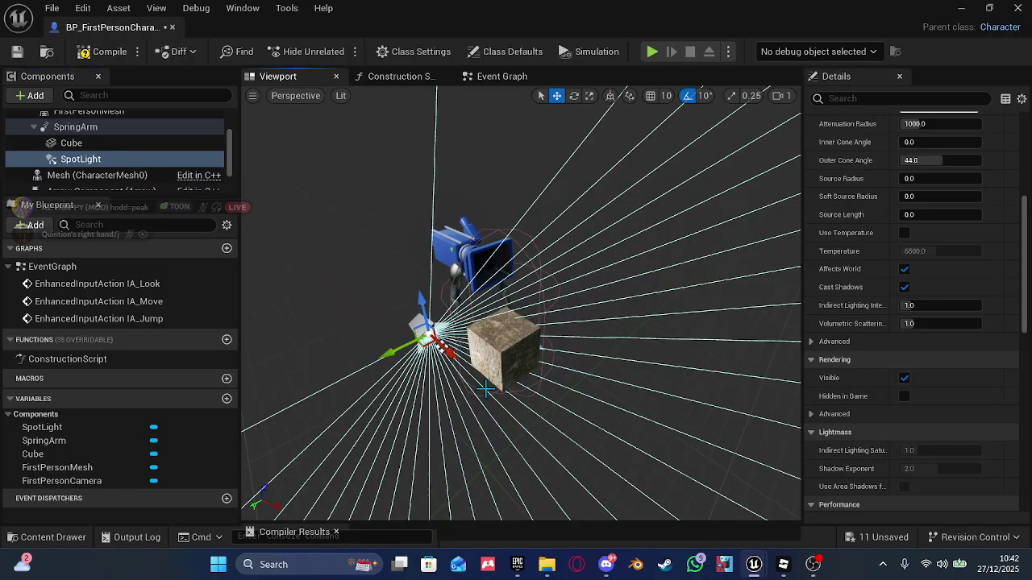
drag(446, 349, 528, 404)
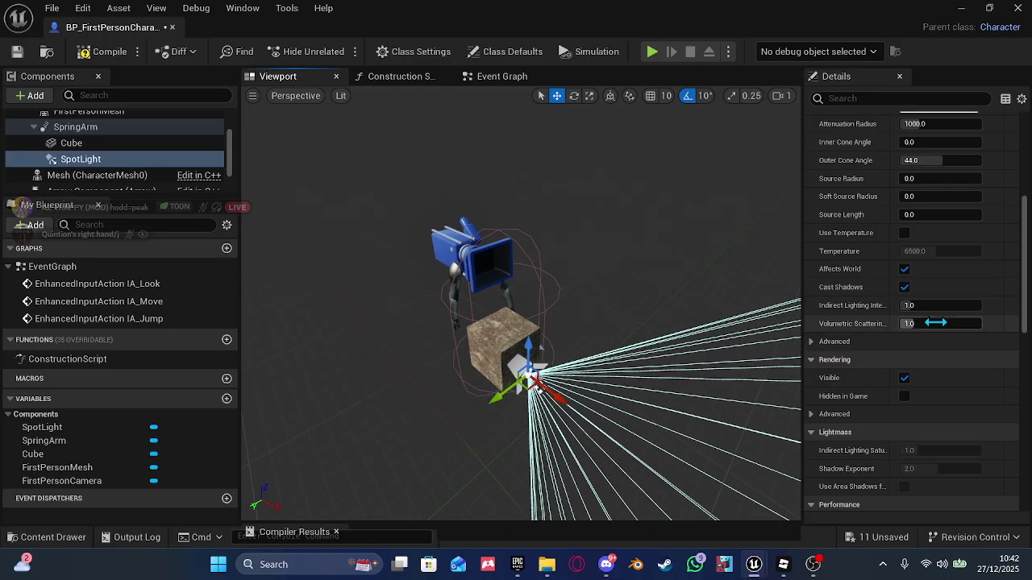
- Set the SpotLight's intensity to about 26237, with cone angles of about 31.8 inner and 47 outer
scroll(933, 316, up, 2)
scroll(933, 316, up, 3)
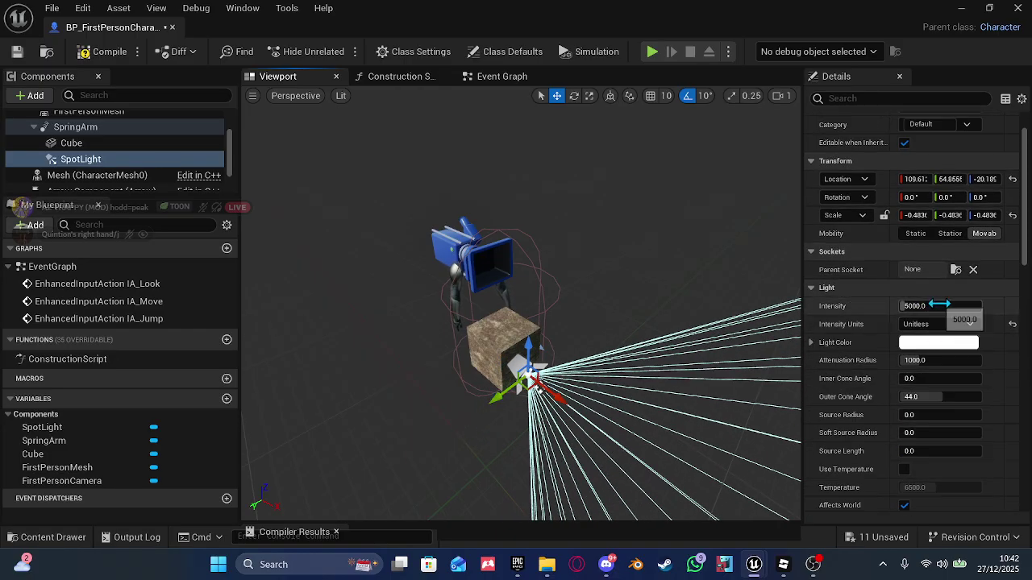
drag(929, 305, 963, 306)
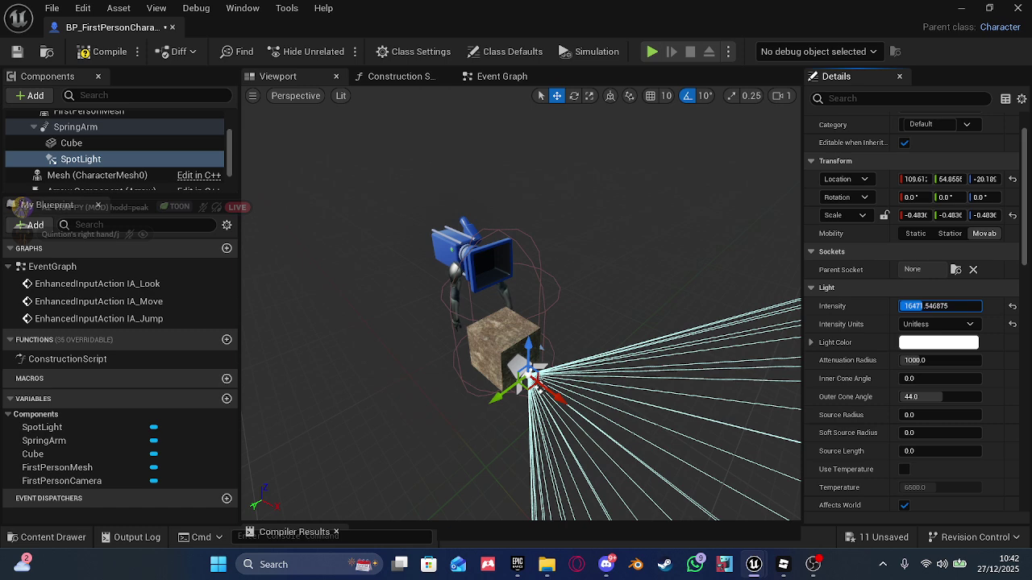
scroll(912, 385, down, 2)
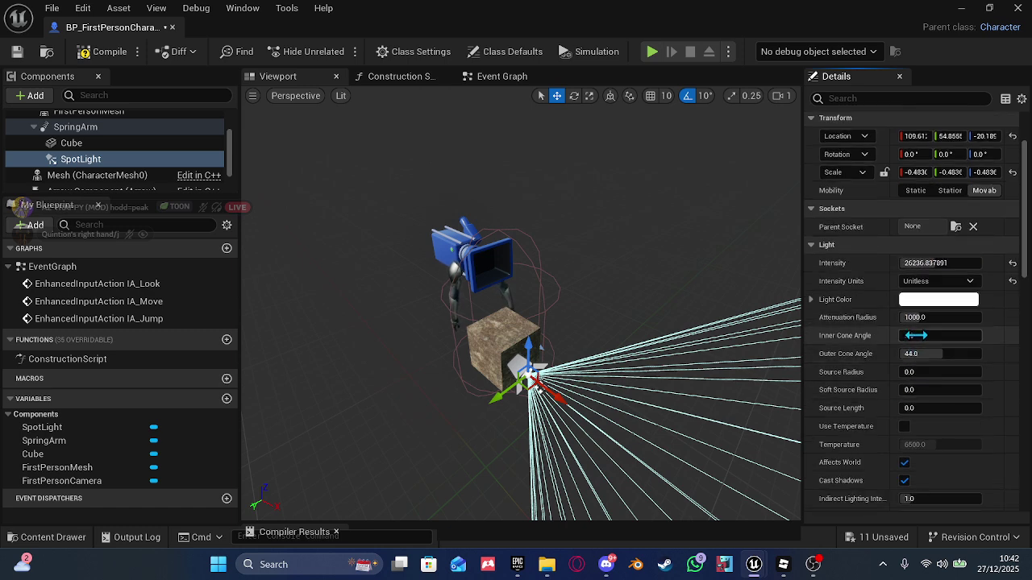
mouse_move(916, 336)
mouse_down()
mouse_move(948, 335)
mouse_move(930, 335)
mouse_up()
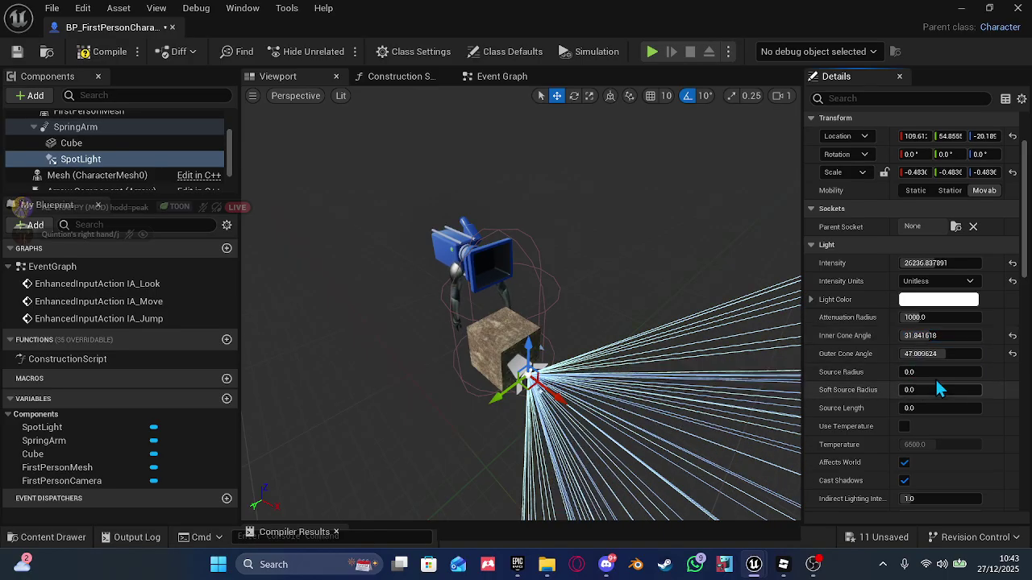
- Change the SpotLight's light color to a pale warm yellow (hex sRGB FFFBE4FF), then compile and save the blueprint
scroll(953, 414, down, 1)
scroll(951, 431, down, 1)
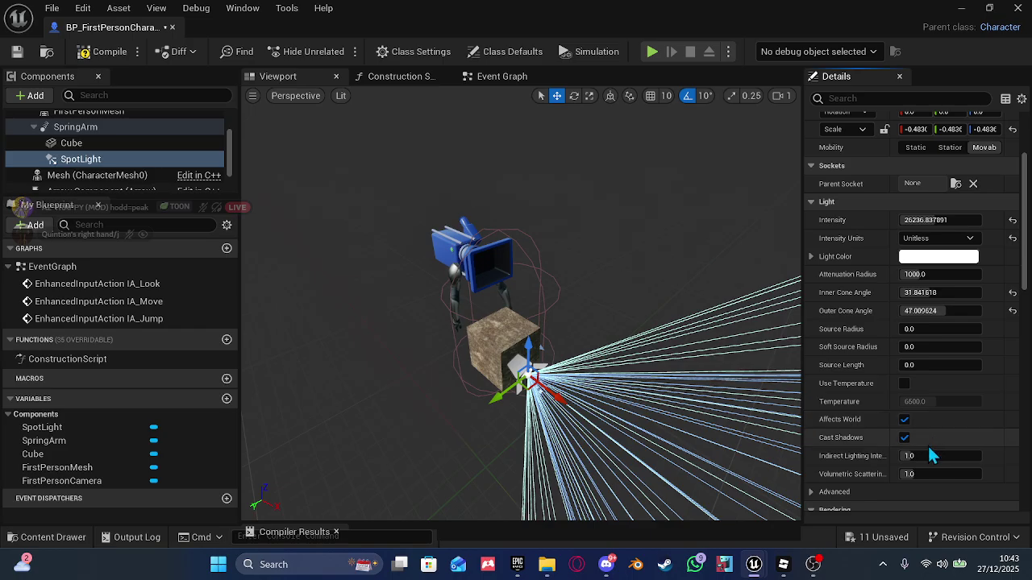
scroll(927, 444, up, 2)
click(951, 304)
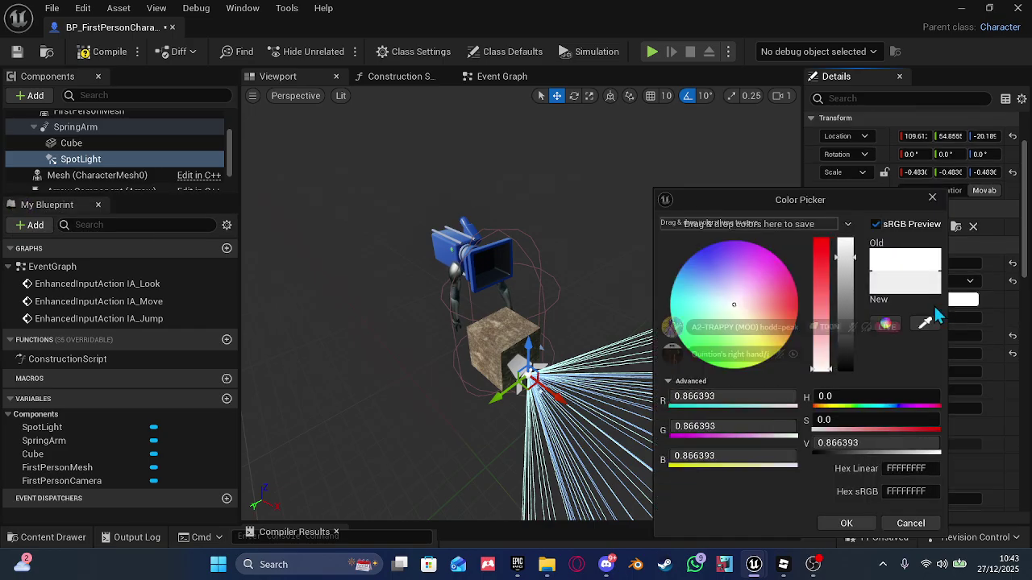
drag(749, 319, 752, 328)
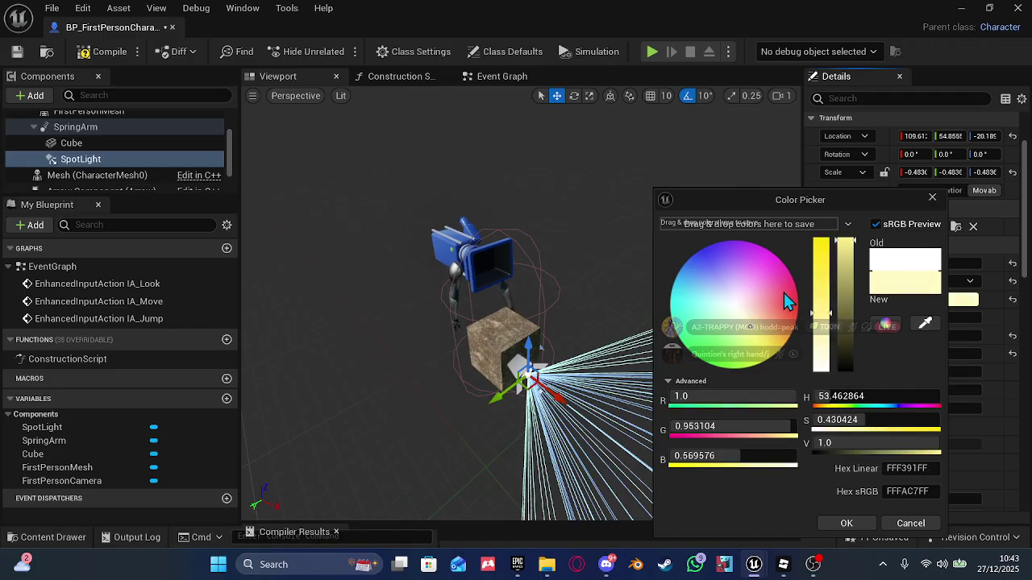
drag(739, 320, 744, 317)
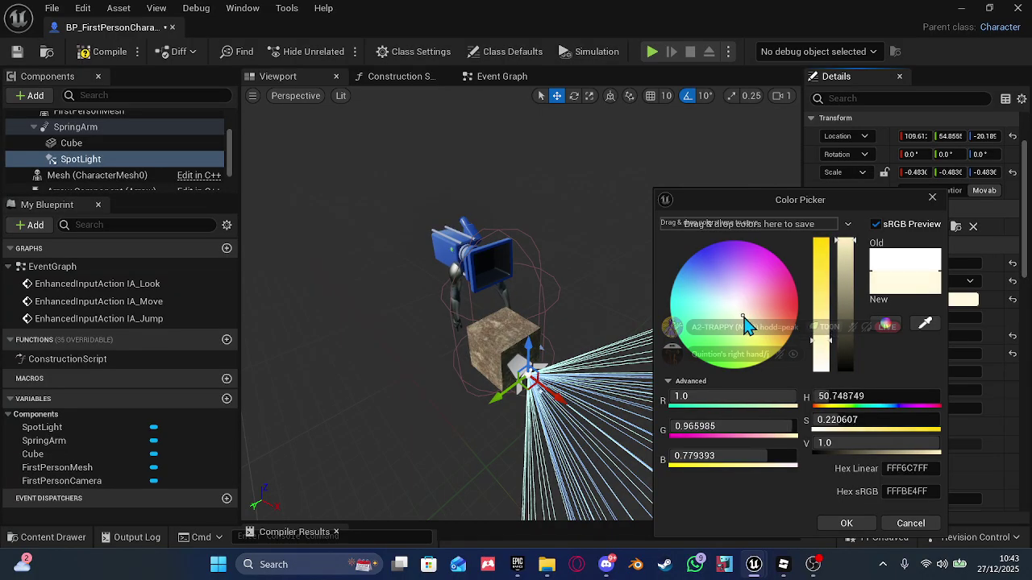
click(846, 524)
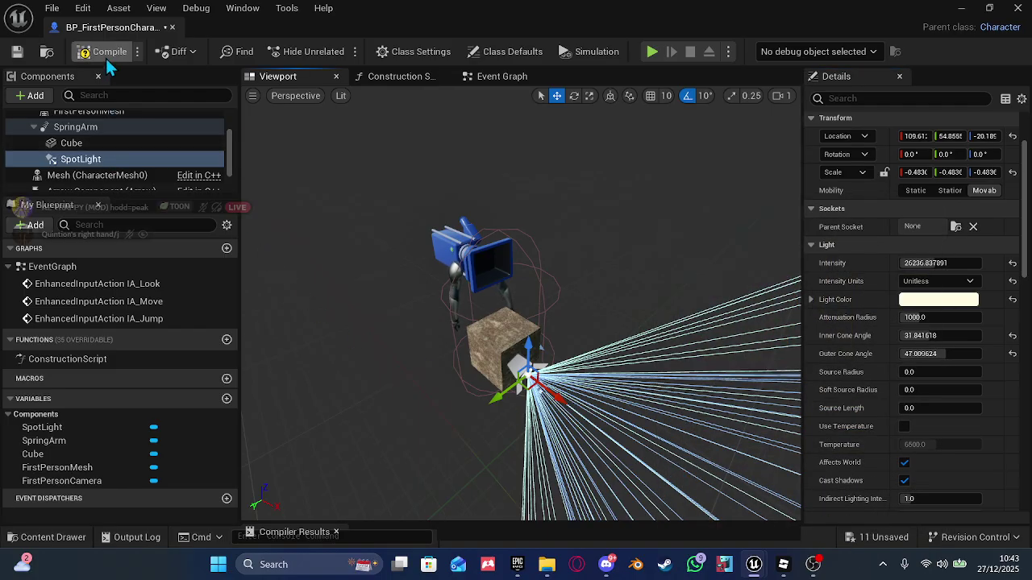
click(108, 56)
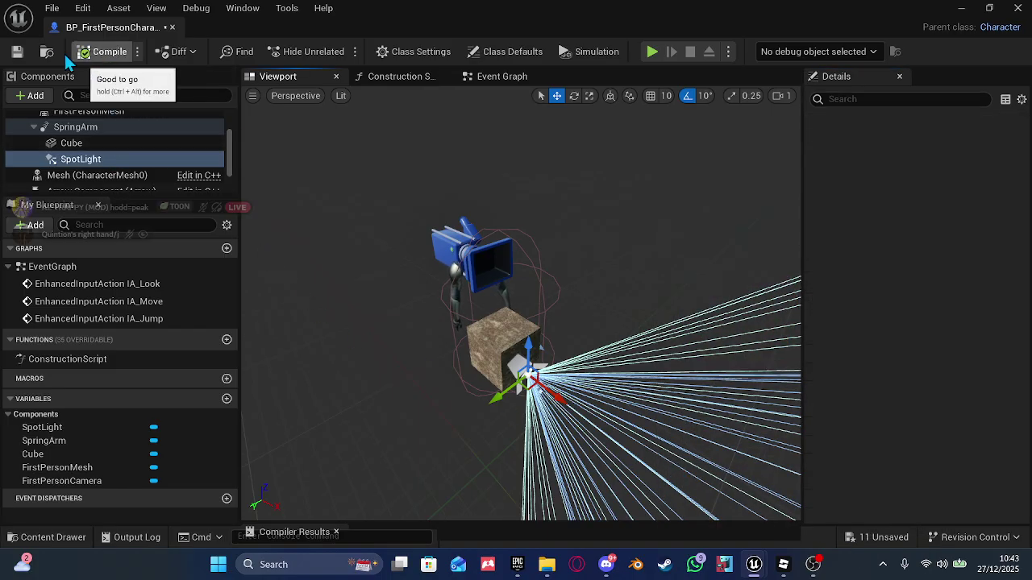
click(17, 51)
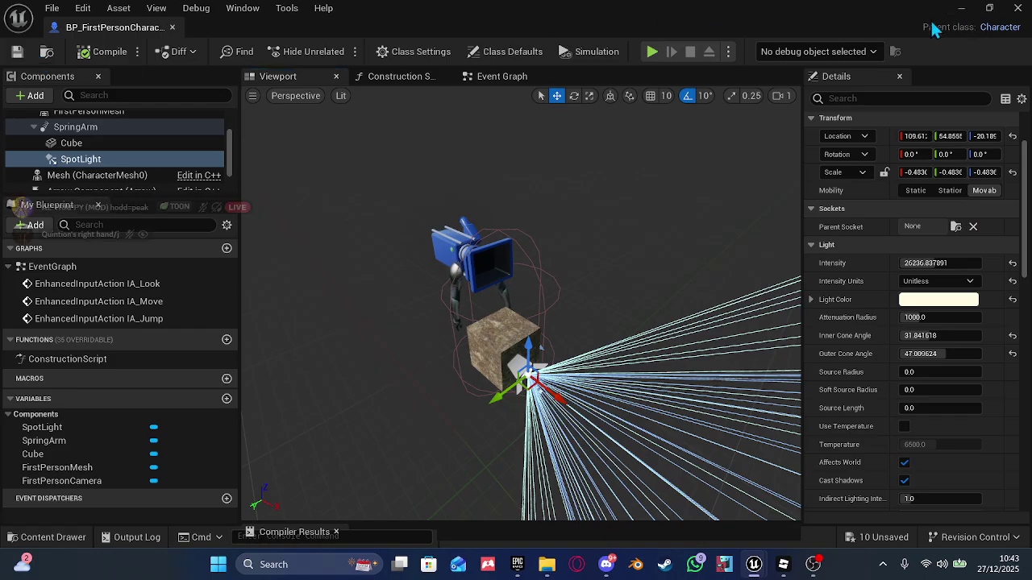
- Minimize the blueprint editor, play-test the spotlight while walking and jumping around the level, and stop playing
click(961, 8)
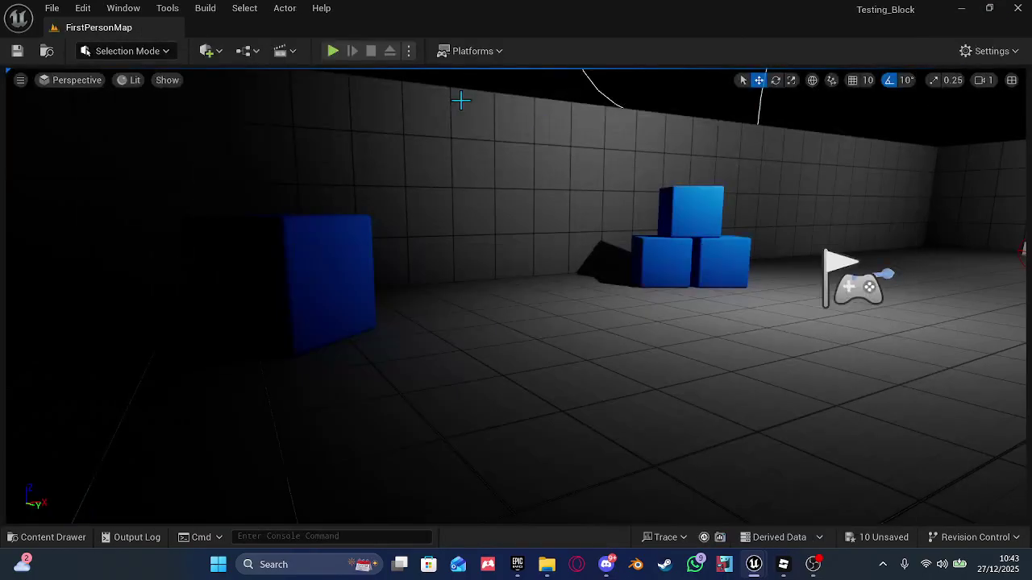
key(alt+p)
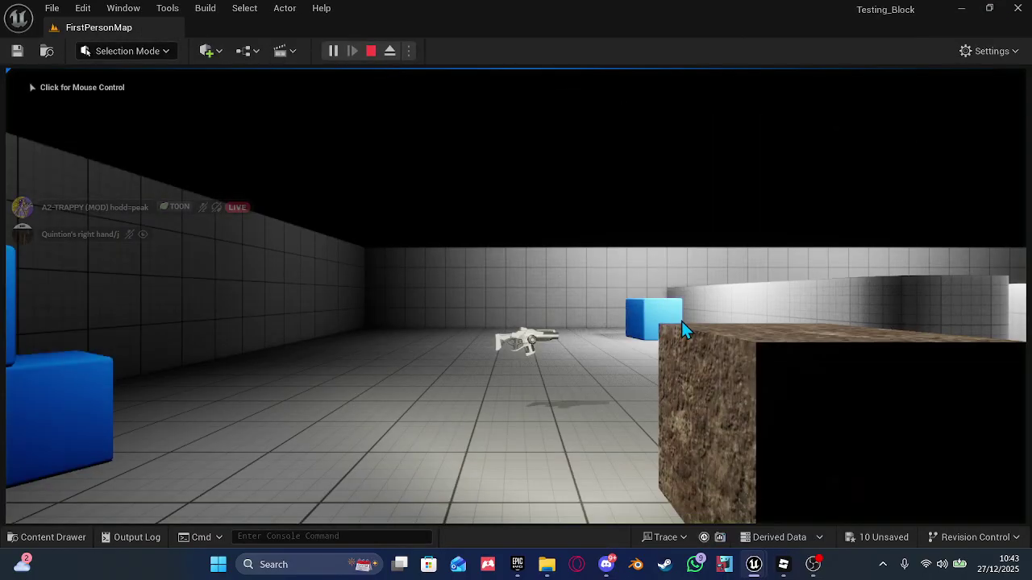
key(w)
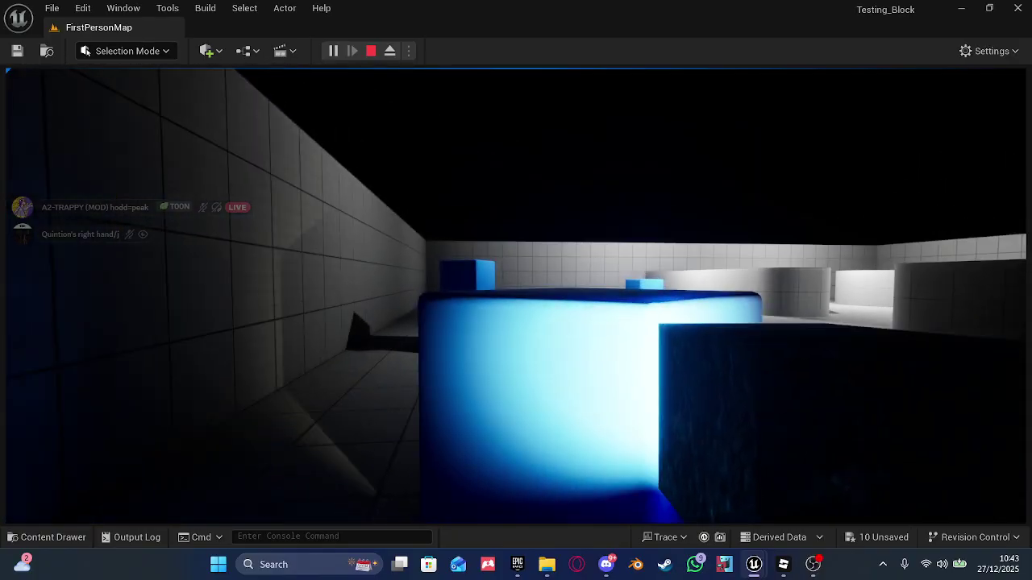
key(space)
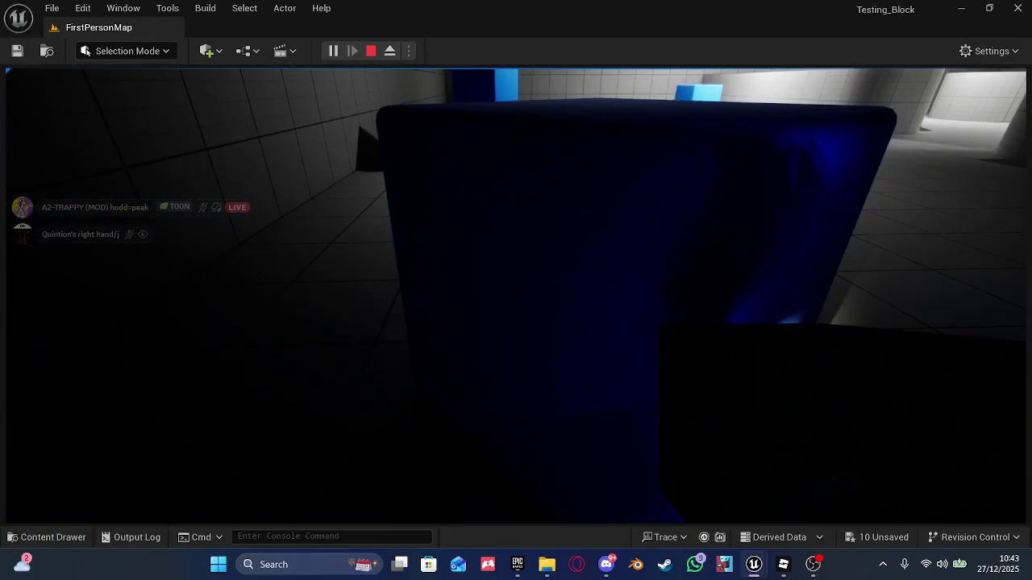
key(Escape)
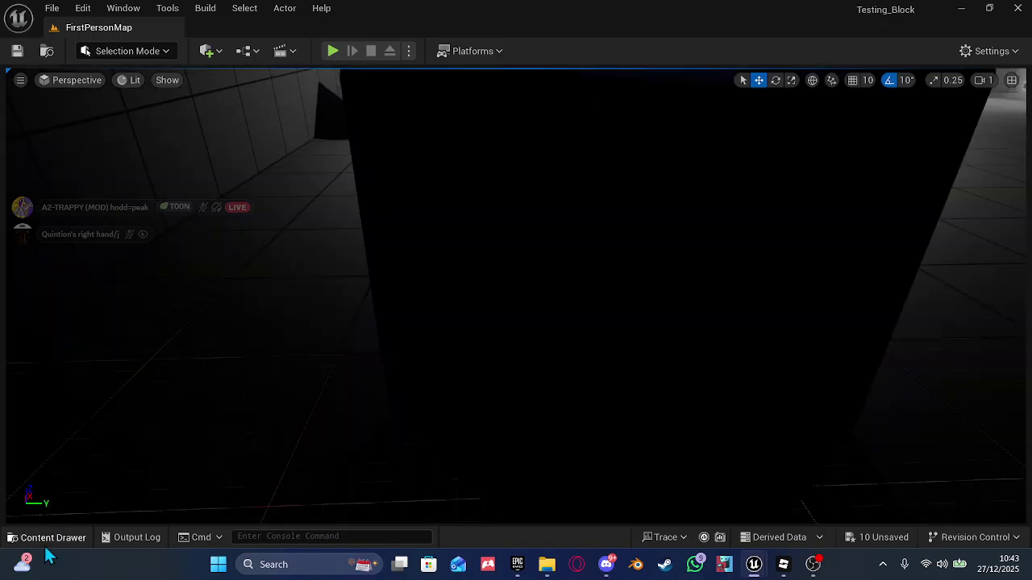
- Reopen the BP_FirstPersonCharacter blueprint and find an empty area below the jump input nodes in its Event Graph
click(50, 537)
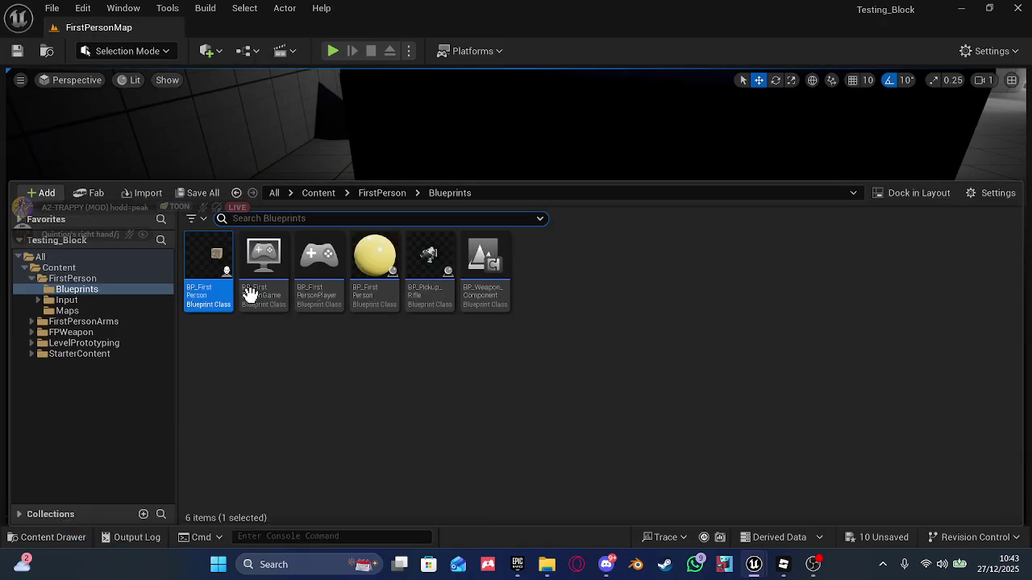
double_click(211, 270)
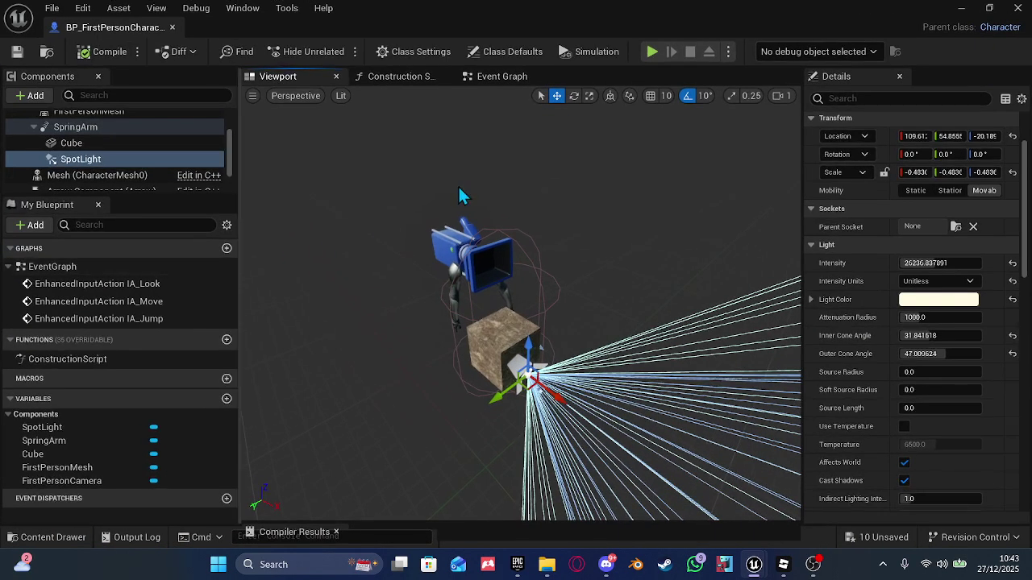
click(501, 77)
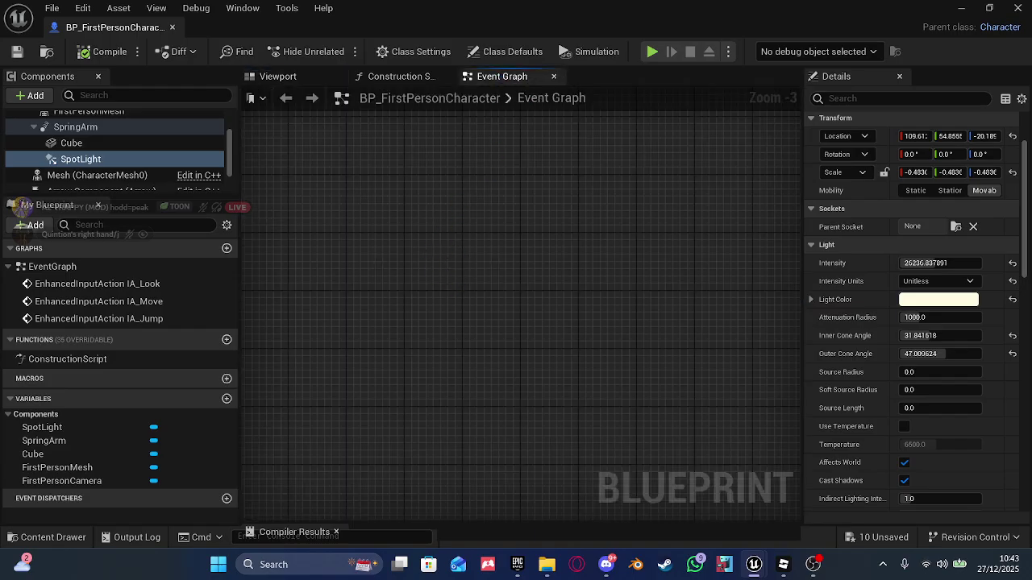
right_drag(606, 250, 334, 510)
scroll(378, 445, down, 1)
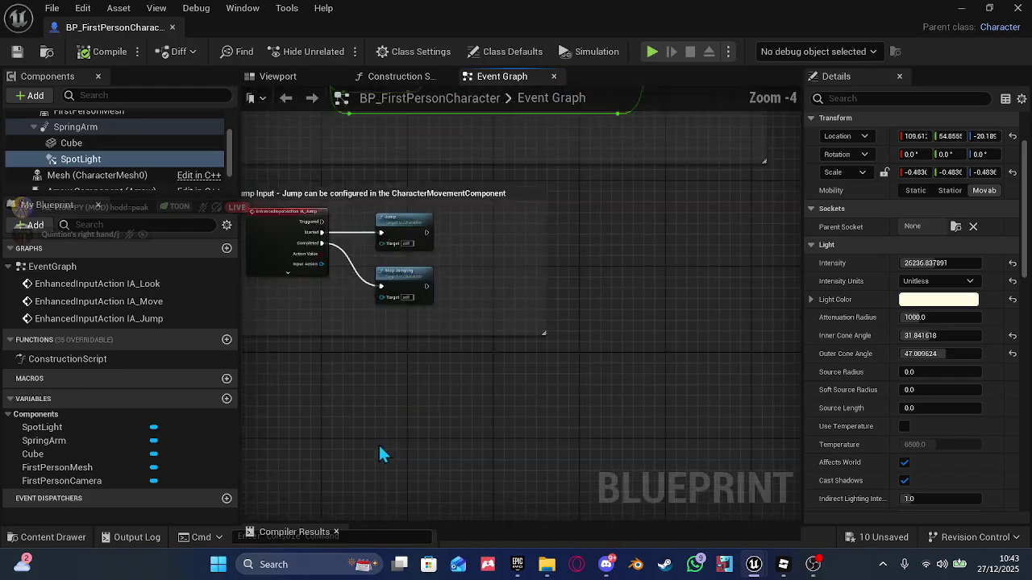
scroll(378, 445, down, 4)
scroll(435, 321, up, 4)
right_drag(400, 414, 300, 213)
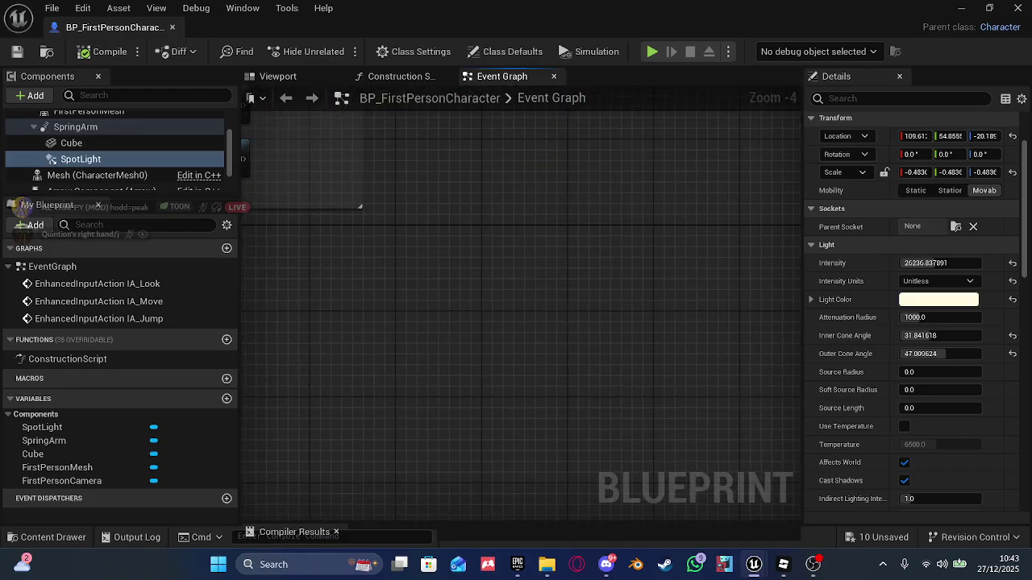
- Add an F keyboard event to the empty area of the Event Graph
right_drag(424, 286, 368, 270)
right_click(368, 273)
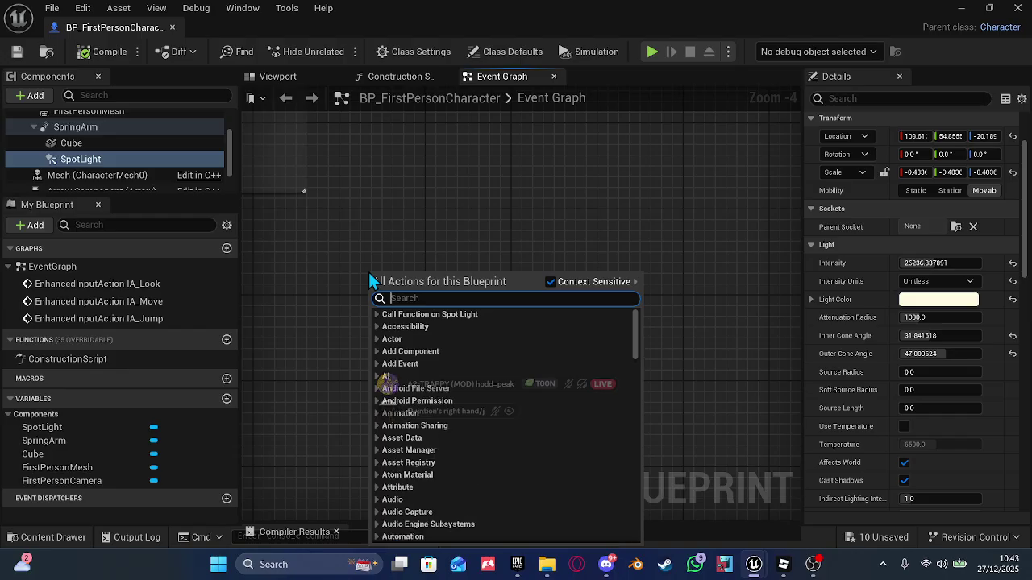
text(key)
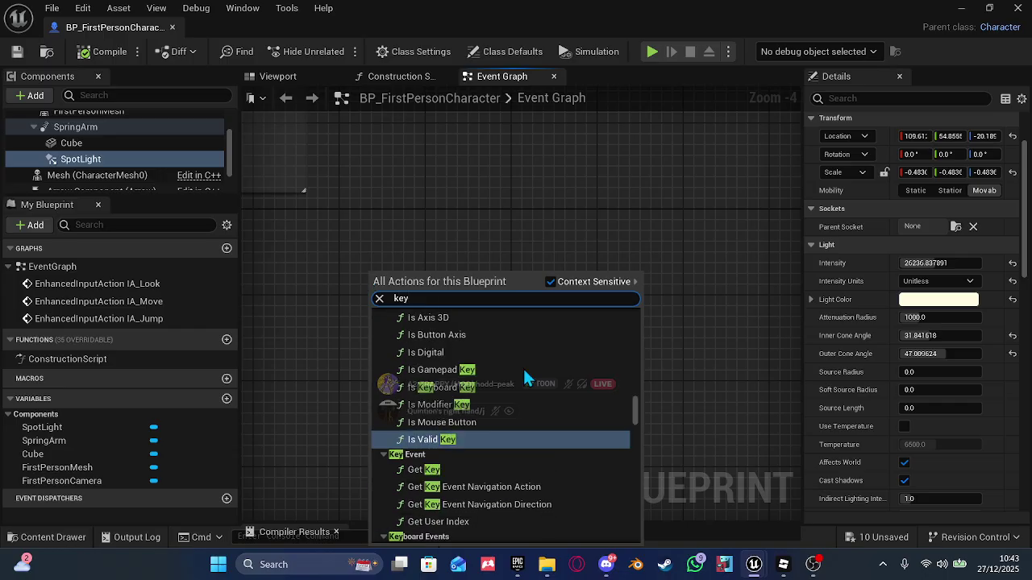
scroll(514, 367, down, 10)
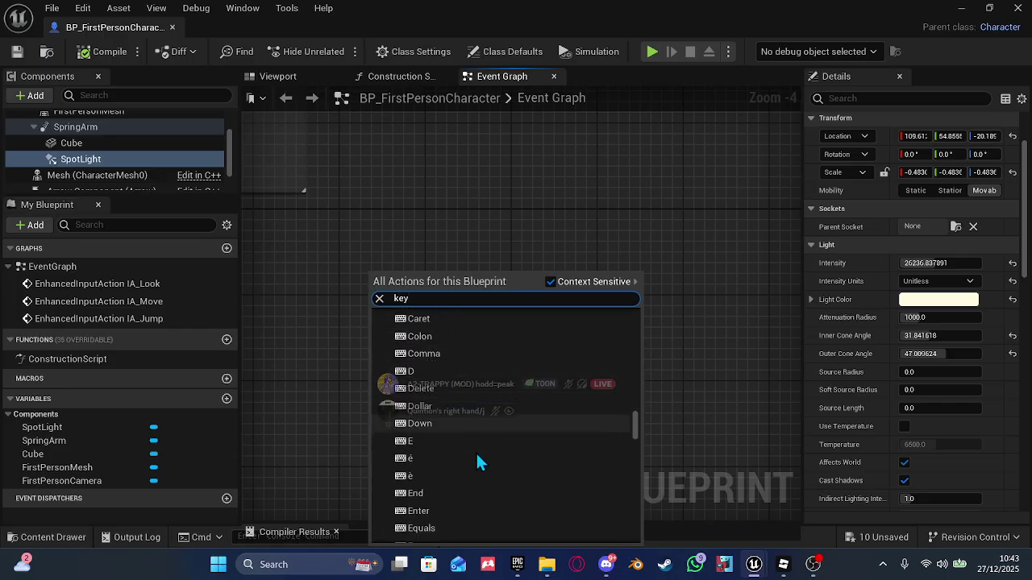
scroll(474, 451, down, 2)
click(435, 403)
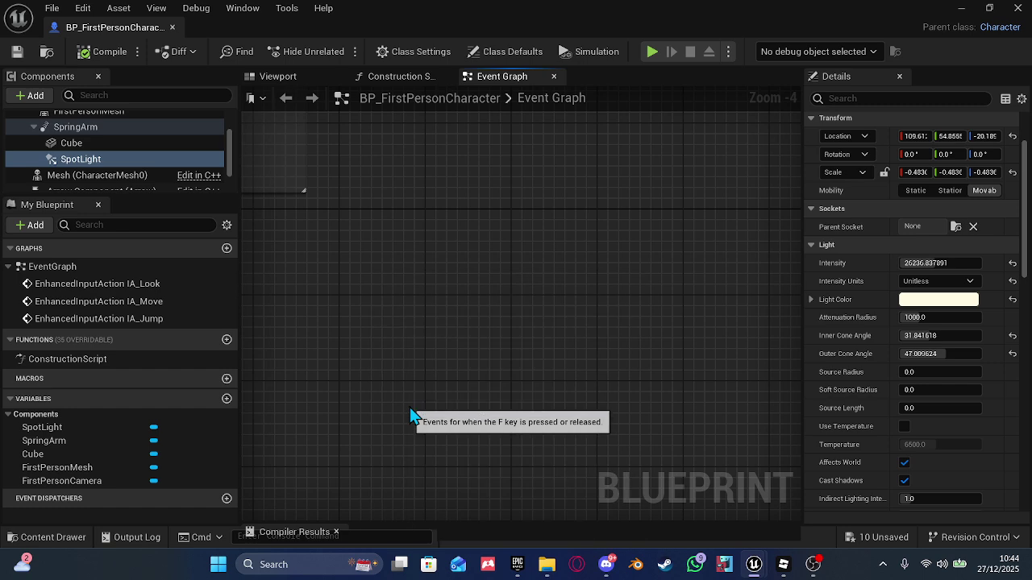
scroll(407, 288, up, 4)
- Add a Flip Flop node driven by the F key event's Pressed output
drag(379, 290, 534, 300)
text(flip)
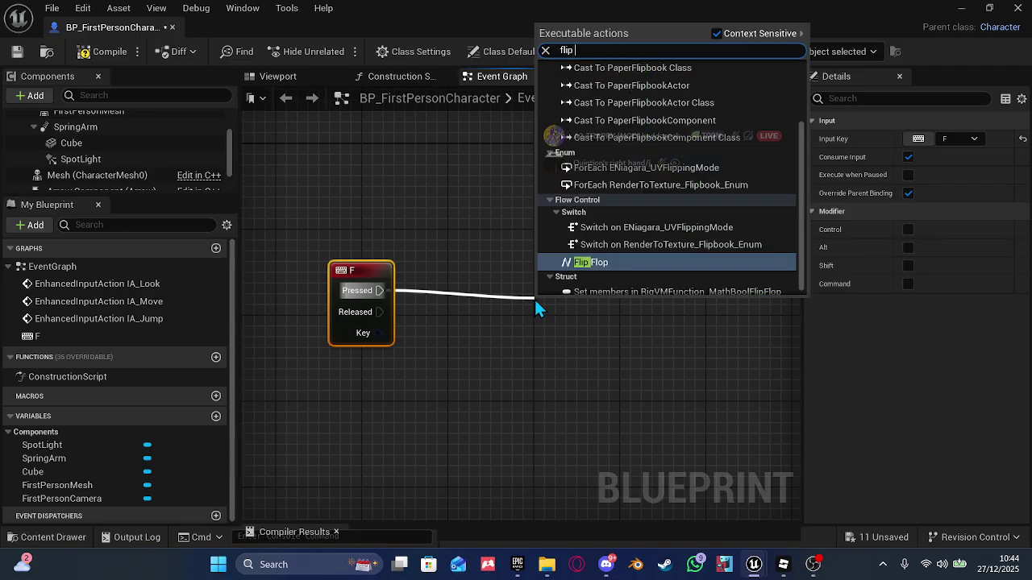
click(587, 262)
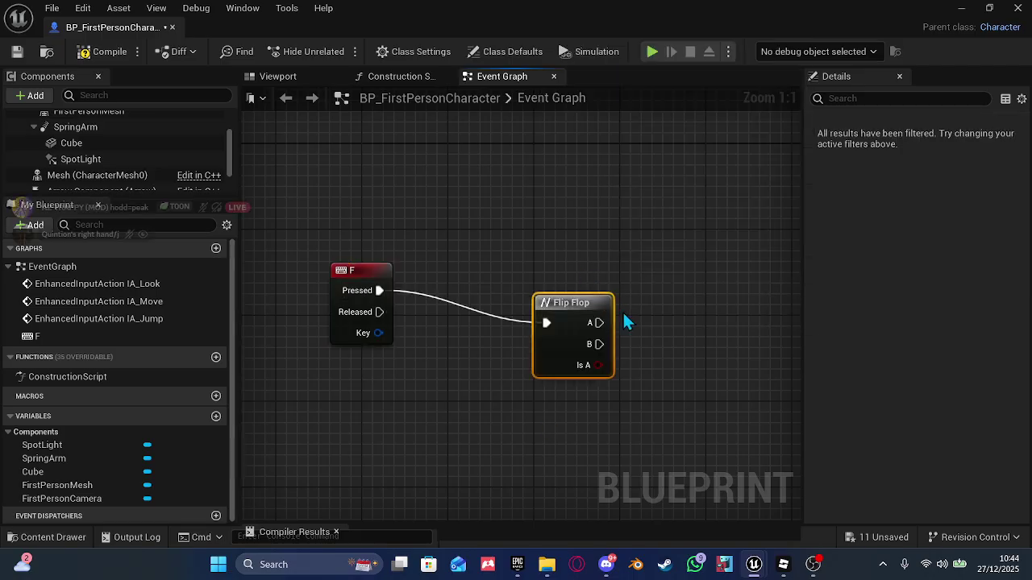
scroll(622, 311, down, 10)
scroll(622, 311, up, 8)
scroll(621, 311, up, 1)
scroll(636, 302, down, 4)
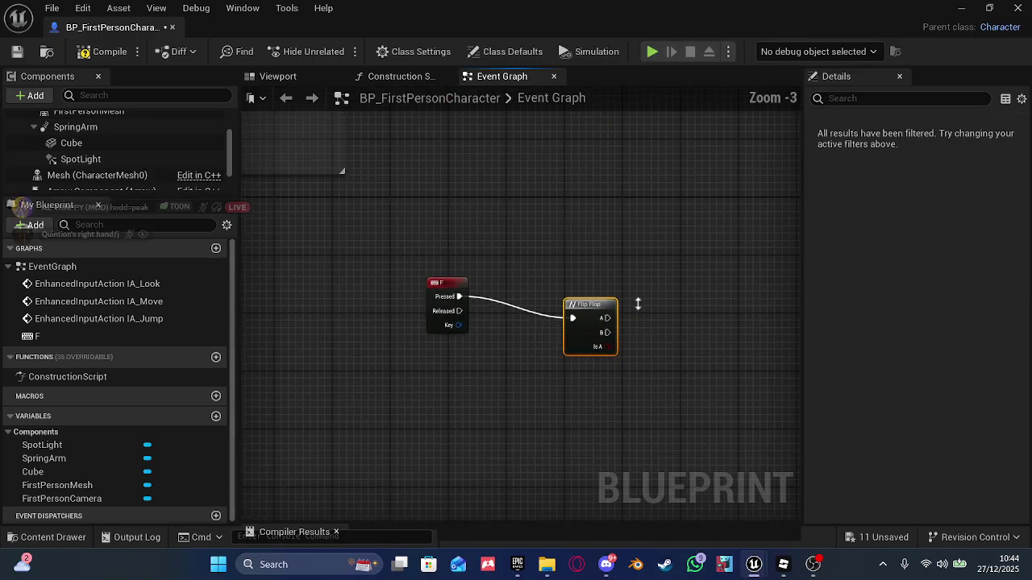
scroll(665, 304, up, 5)
scroll(703, 259, down, 2)
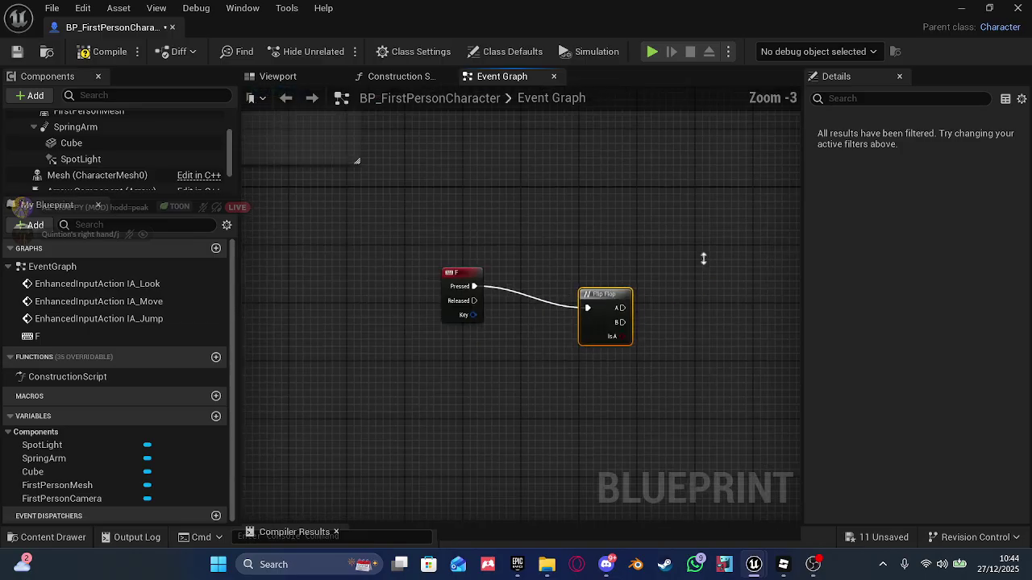
scroll(702, 262, up, 3)
scroll(646, 385, down, 3)
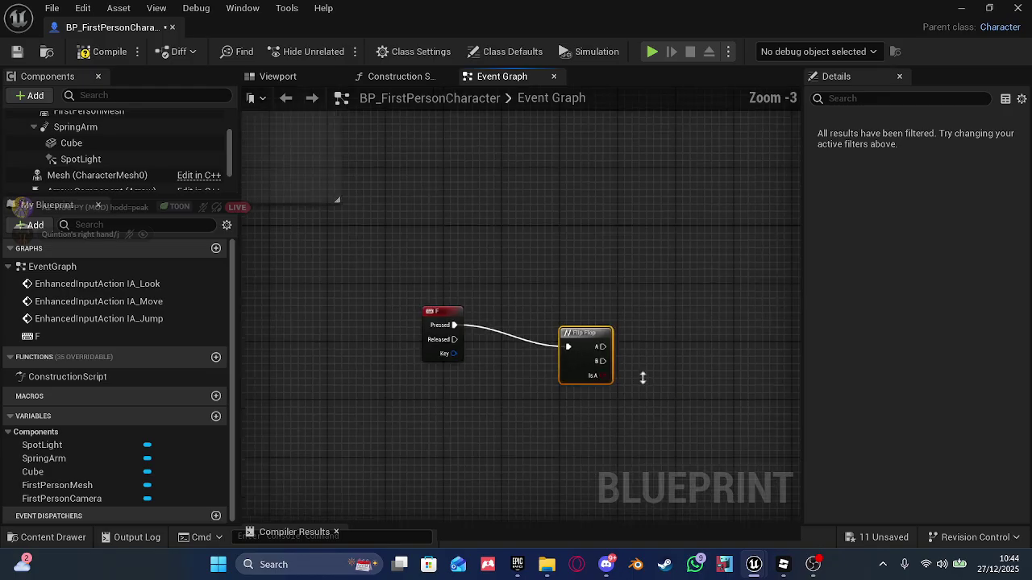
scroll(647, 385, up, 3)
drag(569, 319, 567, 318)
scroll(698, 258, down, 2)
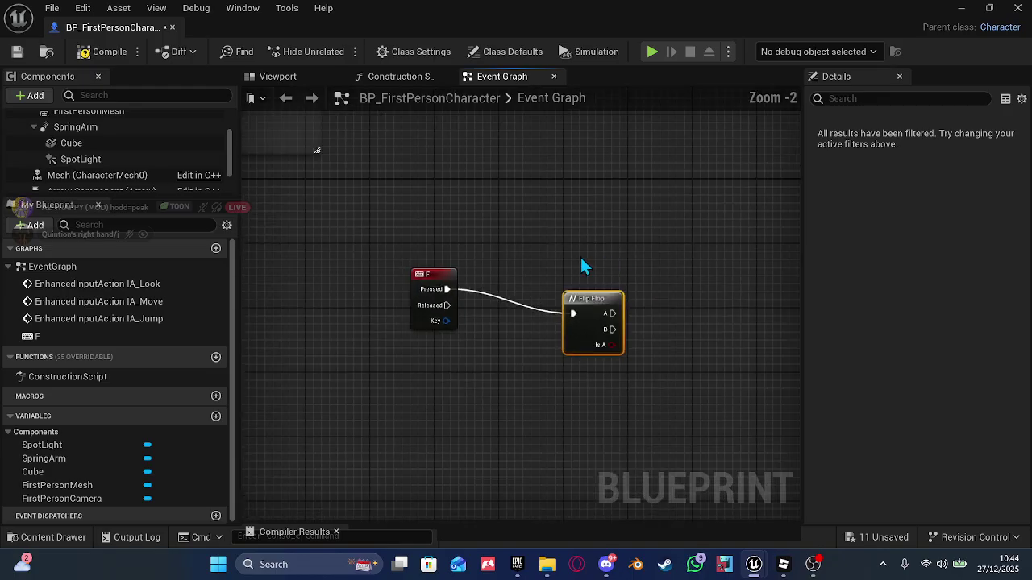
right_drag(672, 229, 505, 185)
click(497, 252)
scroll(497, 252, up, 2)
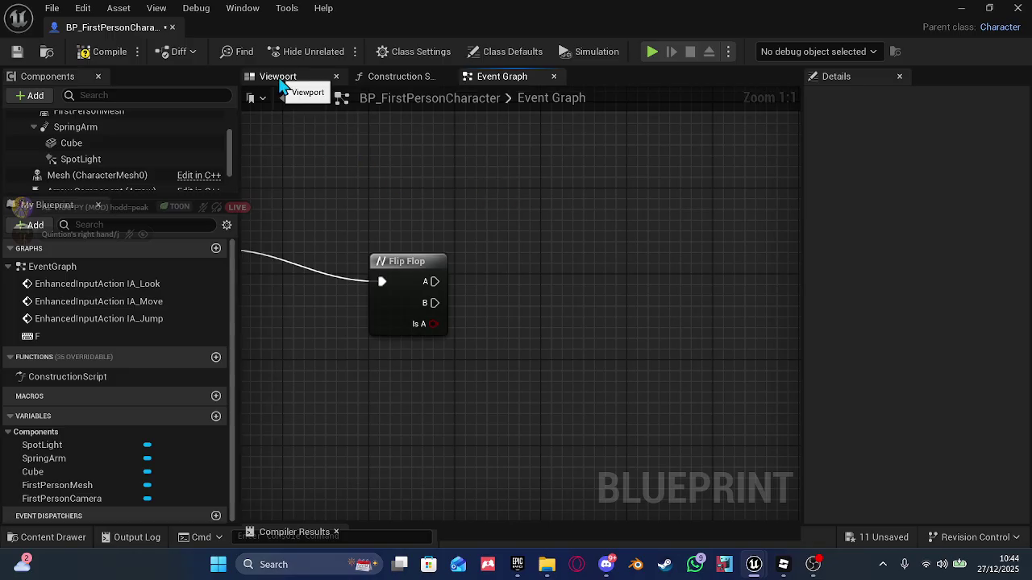
- Turn off the SpotLight component's Visible option in its rendering settings
click(278, 76)
click(539, 387)
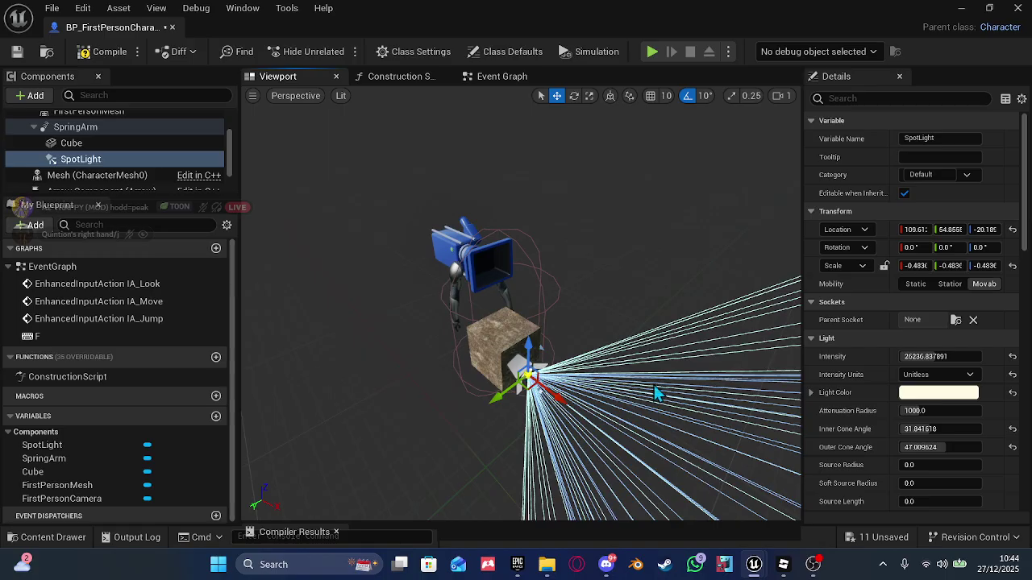
click(921, 98)
text(vis)
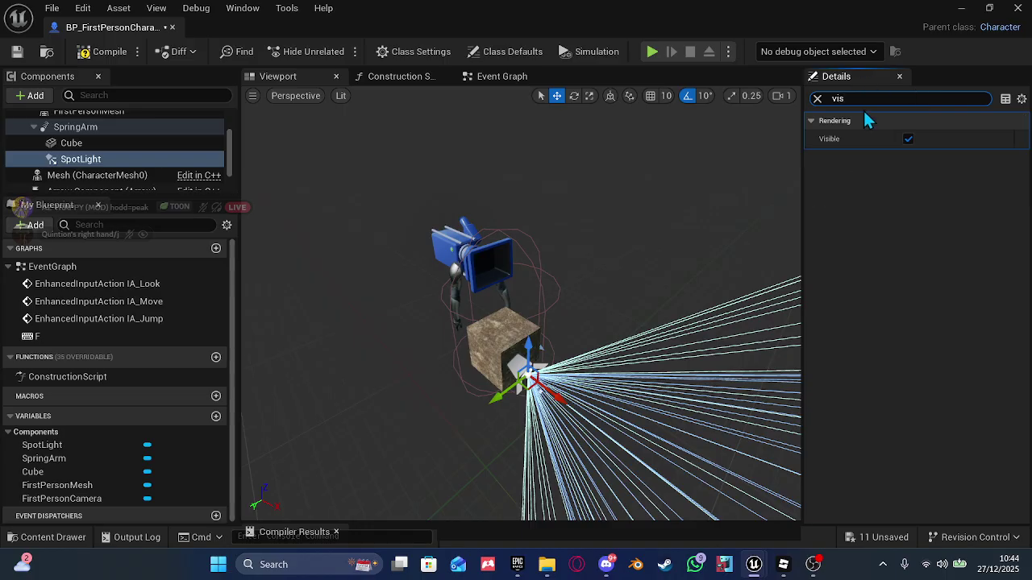
click(908, 139)
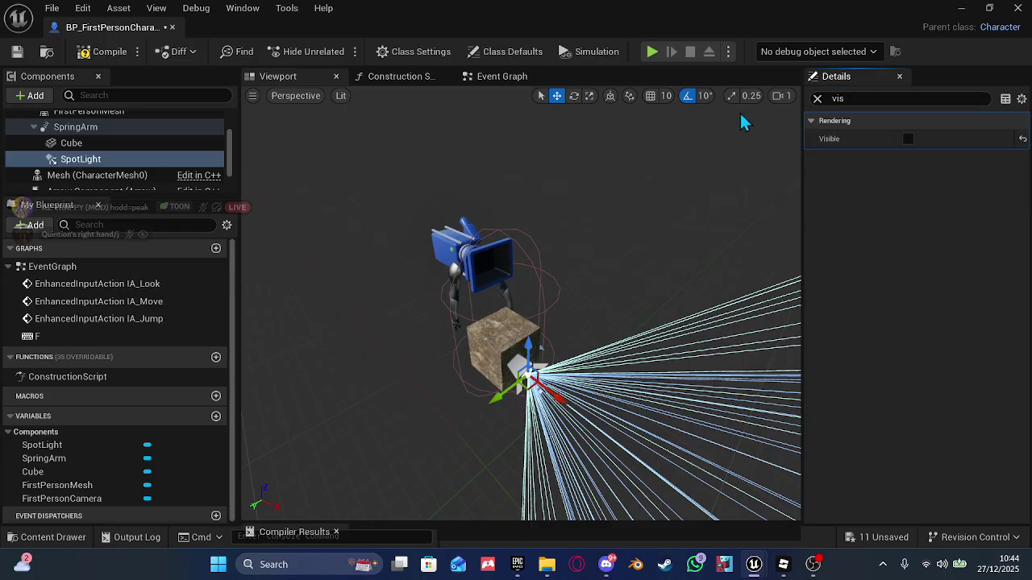
- In the Event Graph, add a Set Visibility node for the Spot Light on Flip Flop's A output, enable New Visibility and move it higher
click(501, 77)
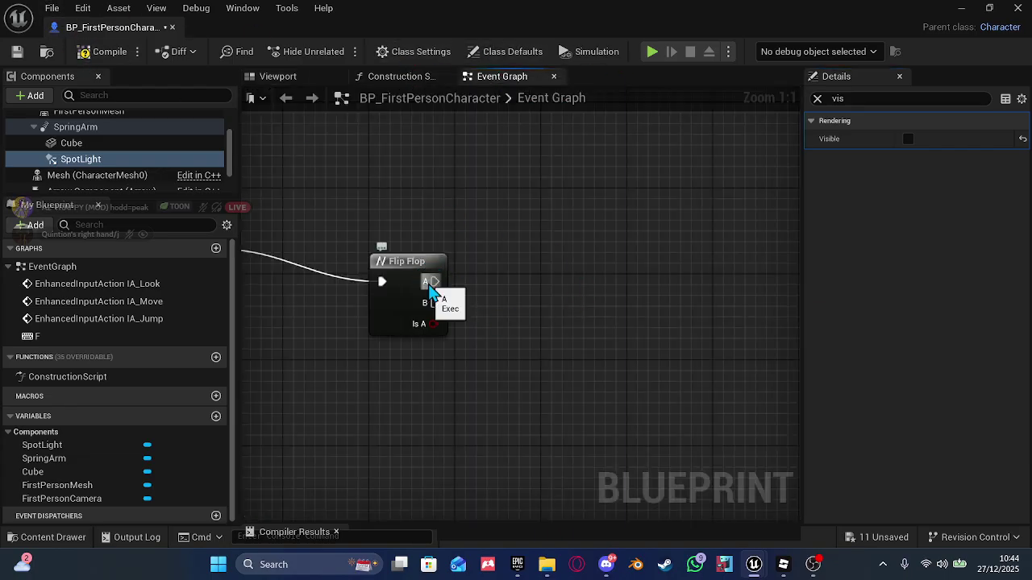
drag(432, 282, 577, 251)
text(se)
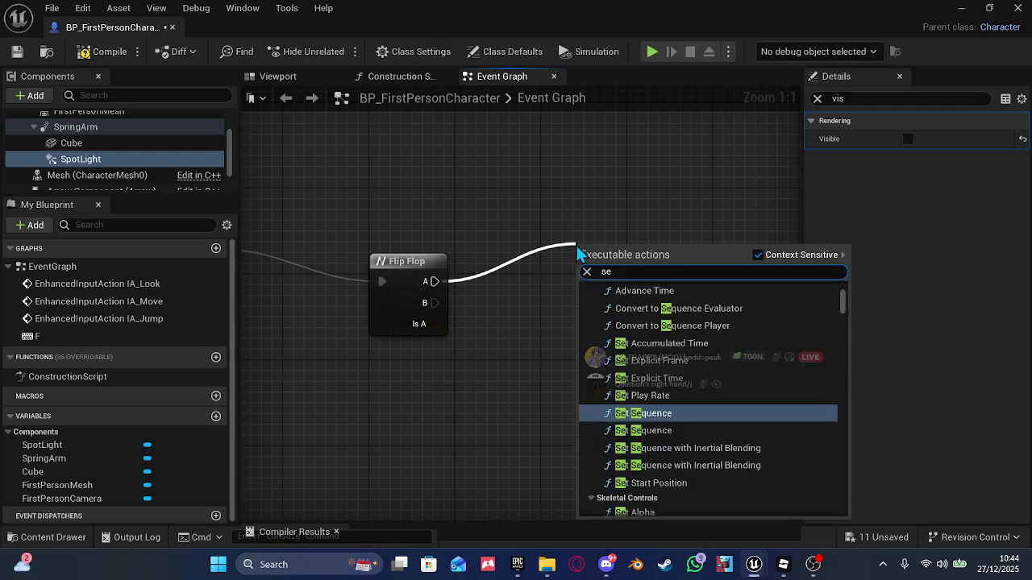
text(t vi)
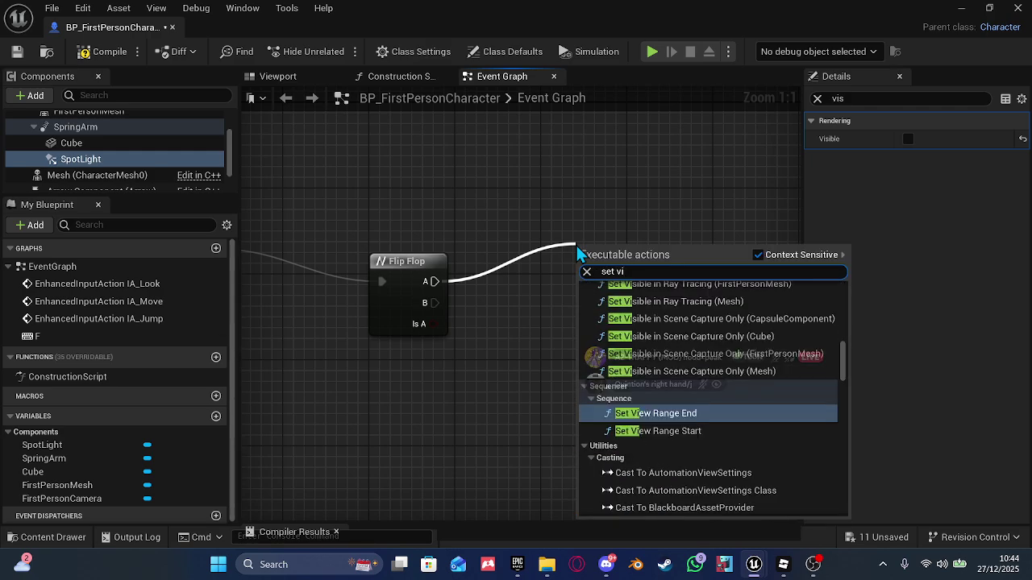
text(si)
key(Return)
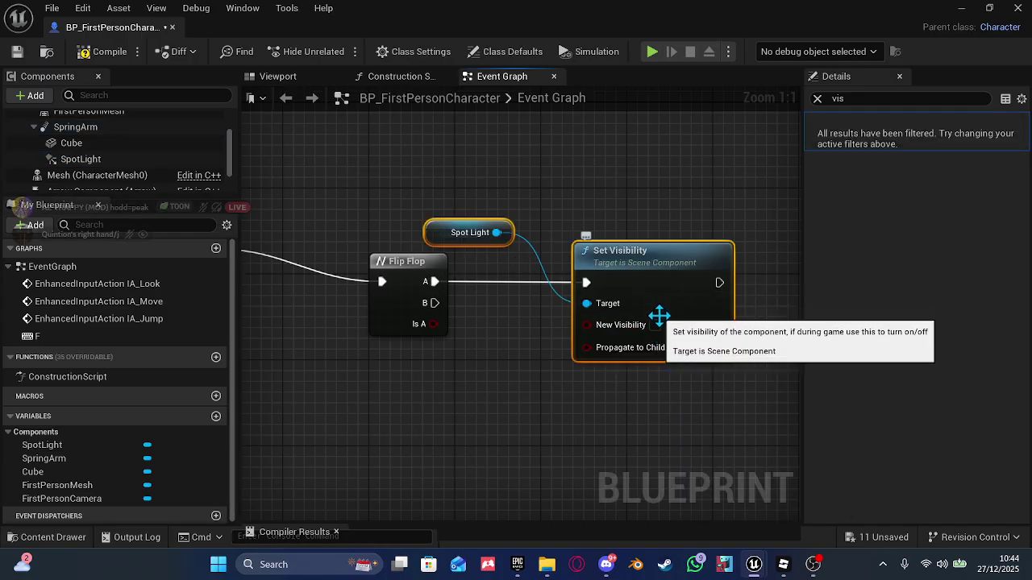
click(654, 325)
drag(668, 276, 678, 180)
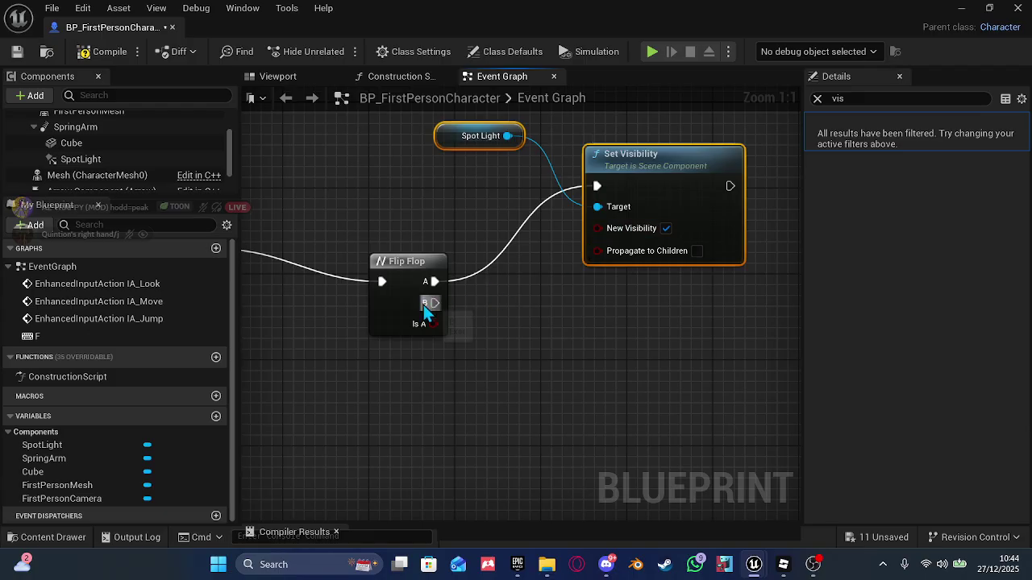
drag(435, 303, 559, 403)
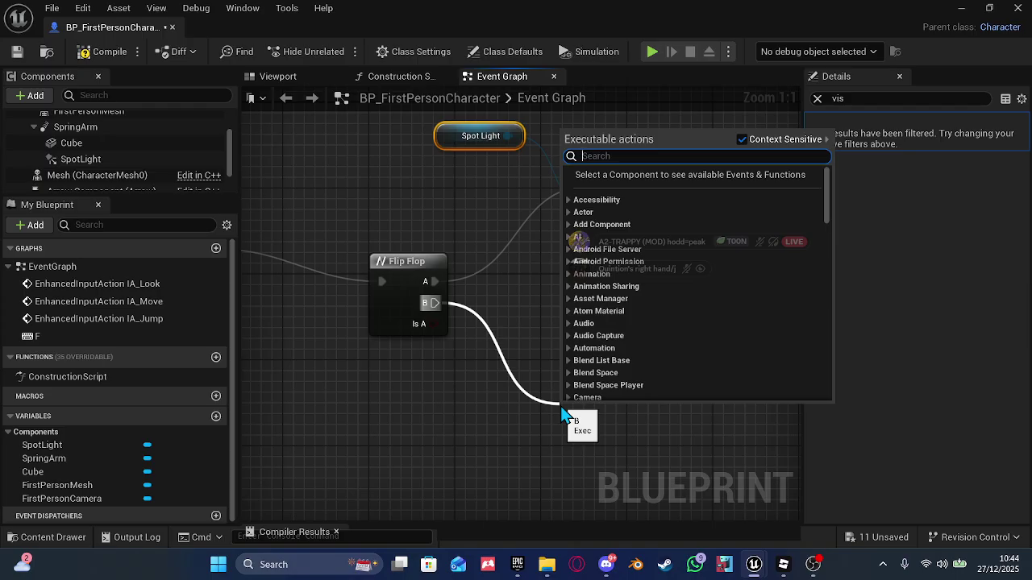
text(se)
click(562, 460)
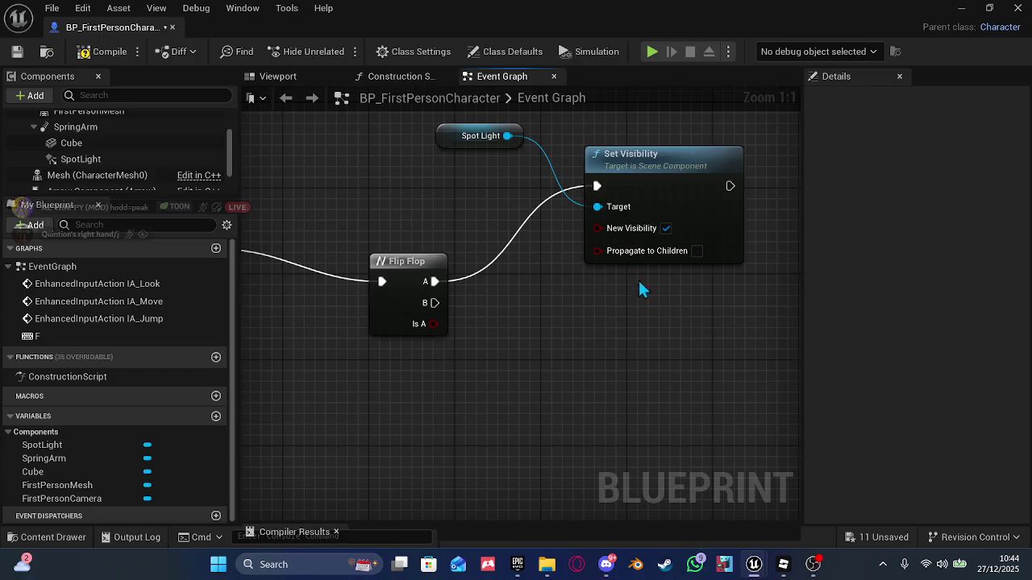
- Duplicate the Spot Light and Set Visibility nodes below the originals, connect the copy to Flip Flop's B output and line it up underneath
click(631, 186)
click(453, 134)
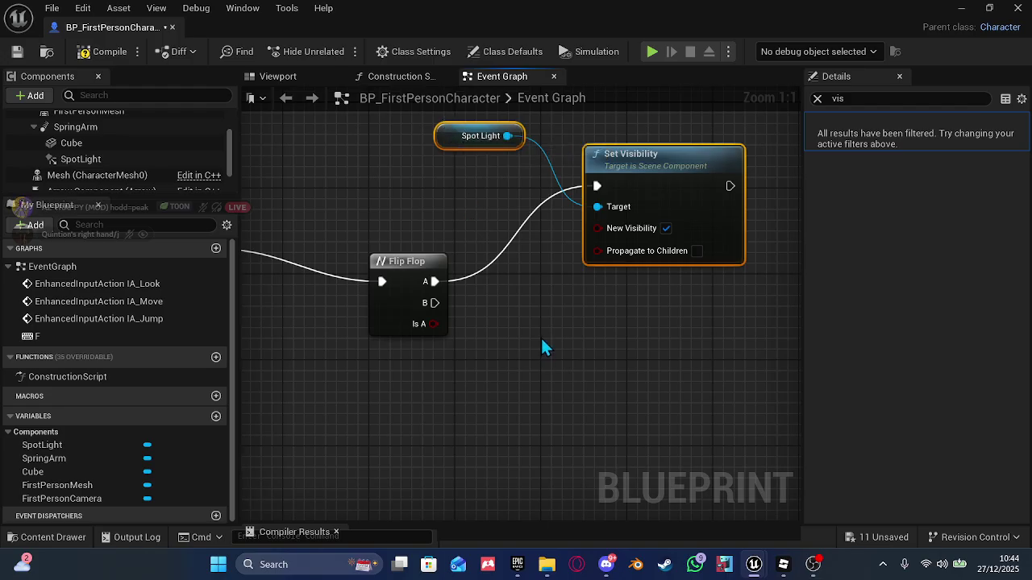
click(558, 367)
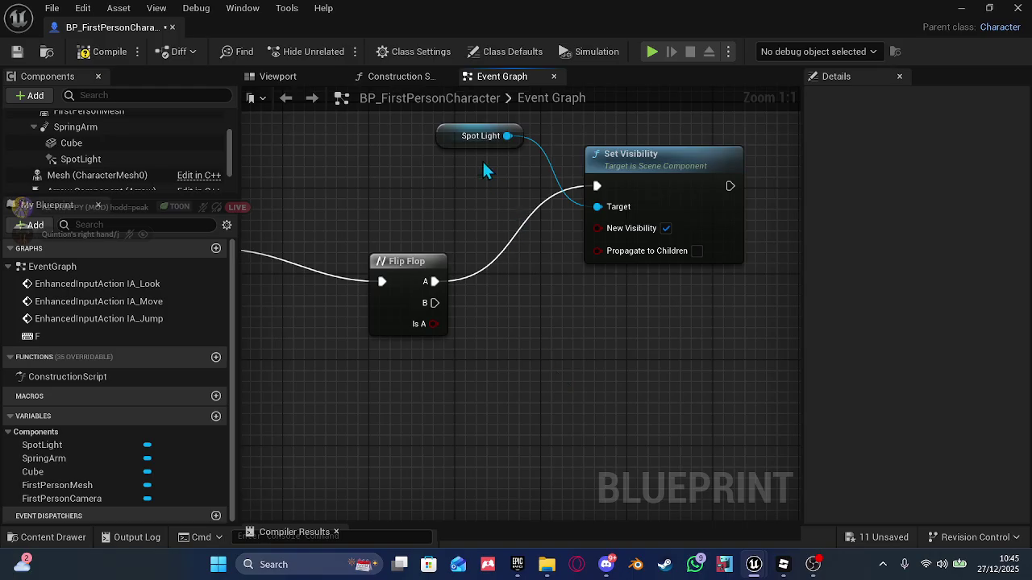
click(446, 135)
ctrl+click(638, 194)
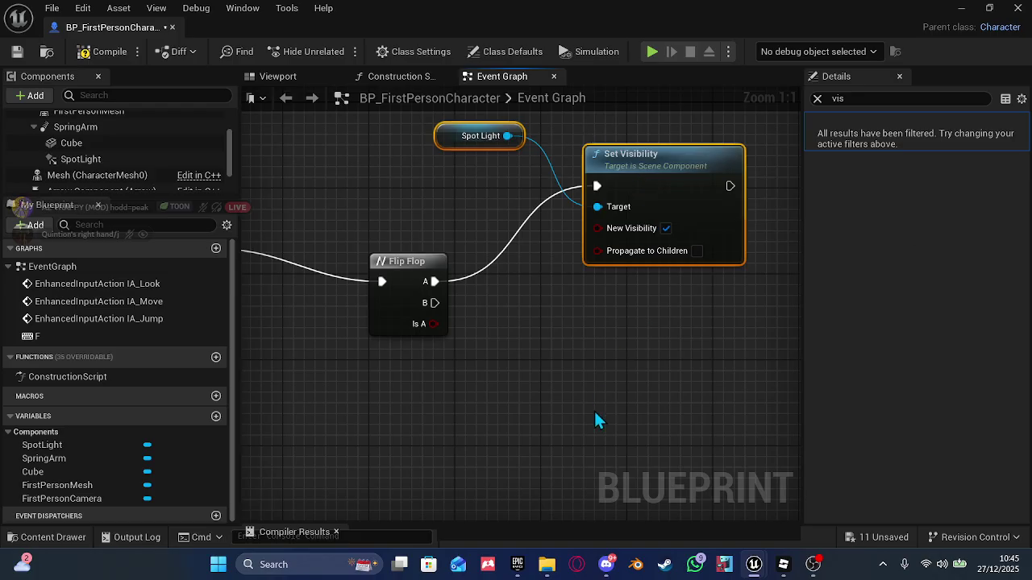
key(ctrl+v)
drag(723, 458, 434, 303)
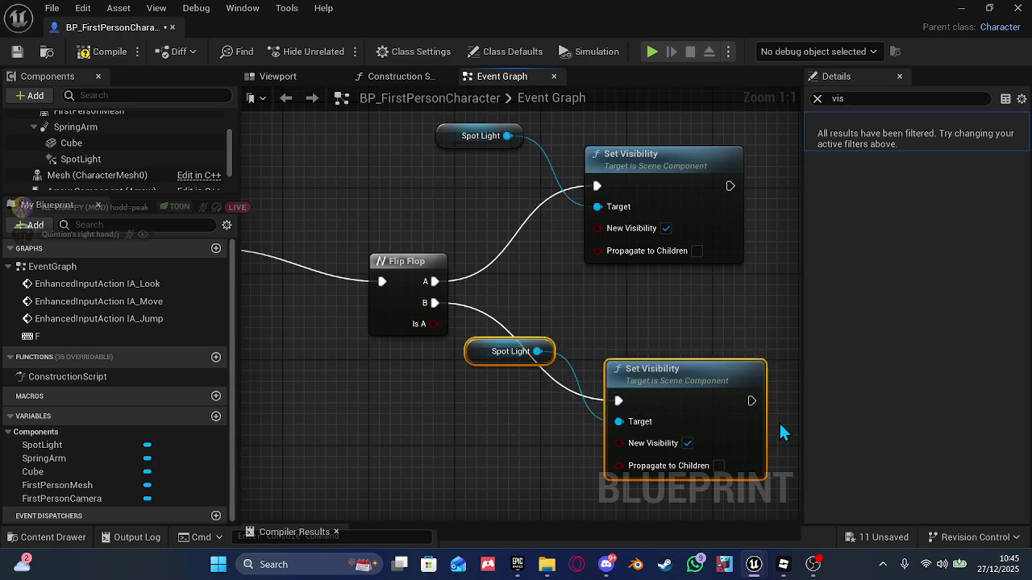
right_drag(725, 324, 569, 321)
drag(540, 382, 506, 383)
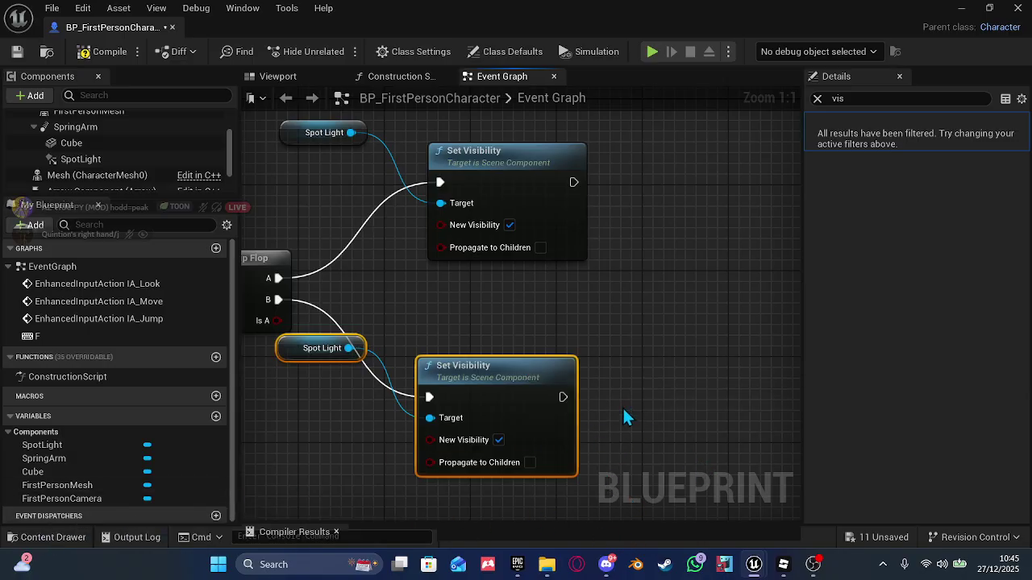
- Switch to the Opera GX browser and open Pixabay's Sound Effects section in a new tab
click(576, 564)
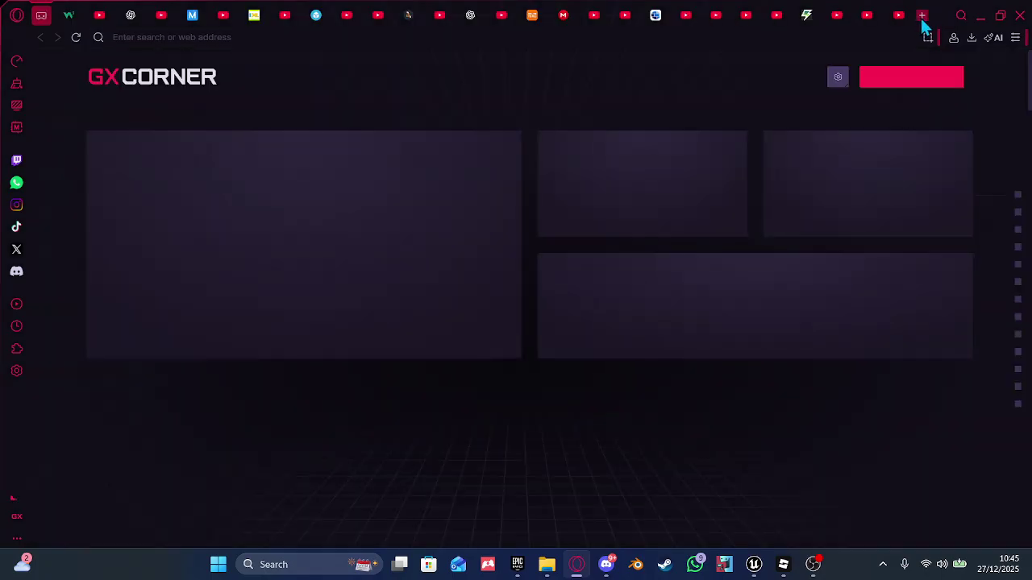
click(922, 14)
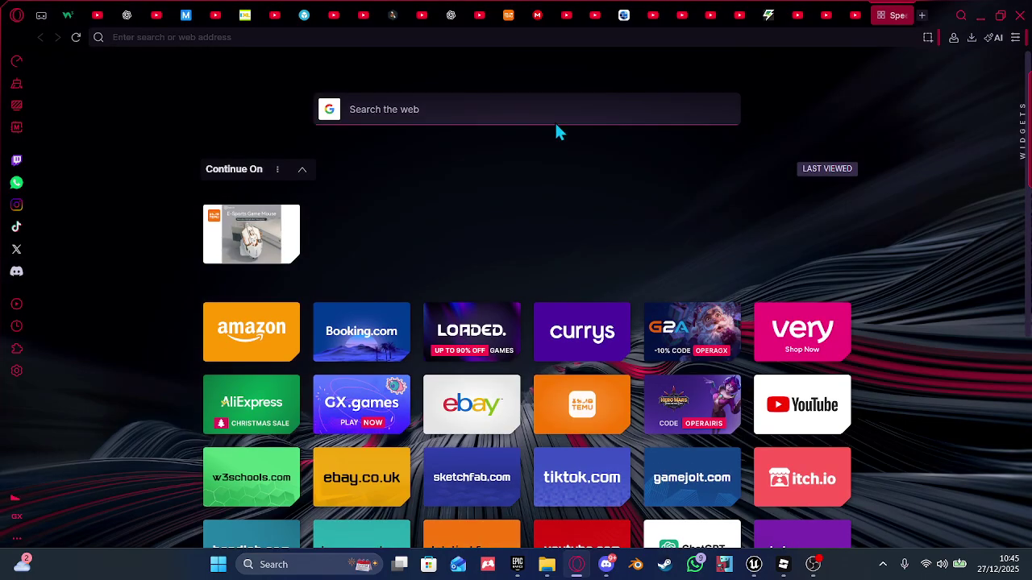
click(555, 111)
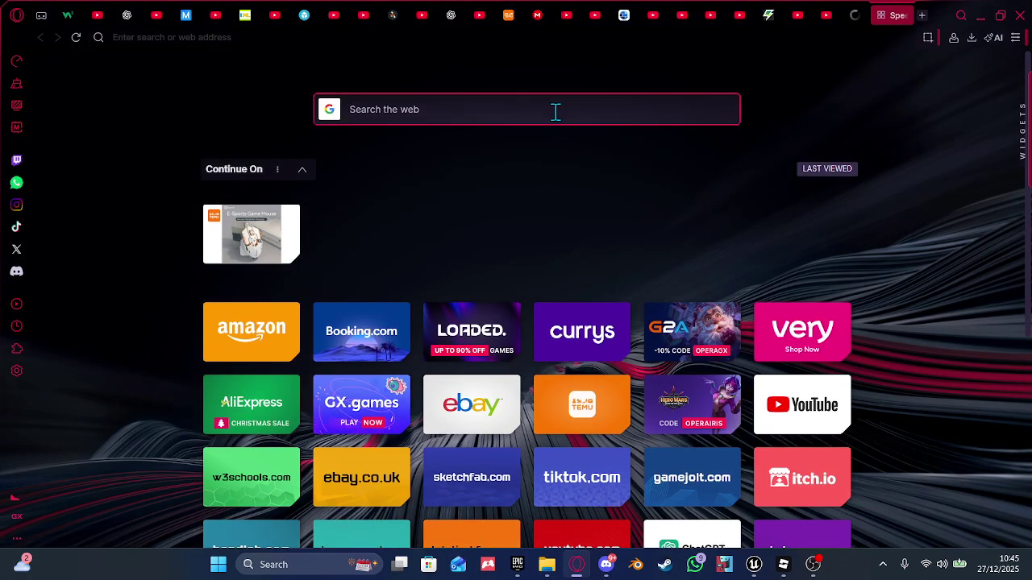
scroll(598, 141, down, 3)
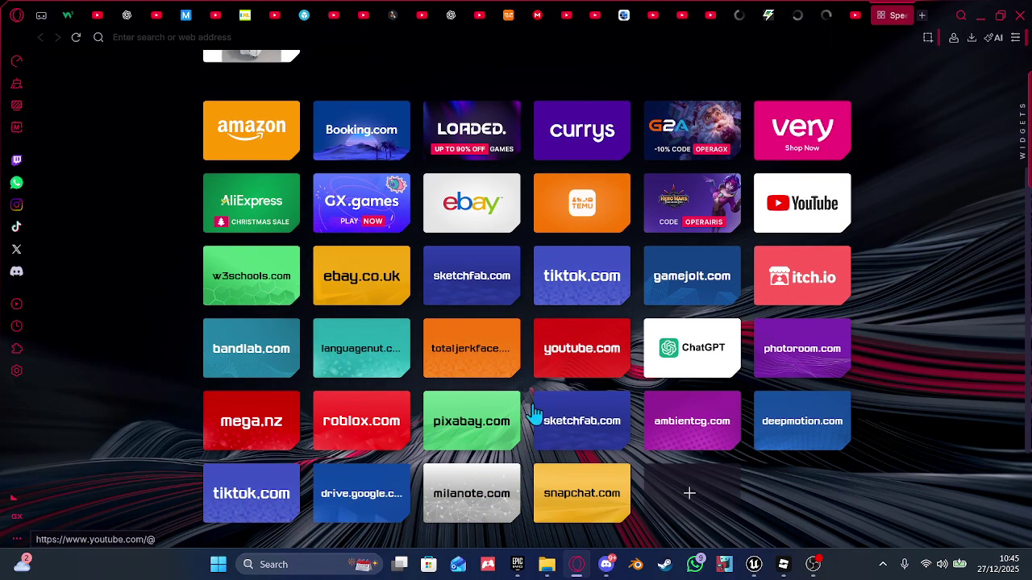
click(473, 435)
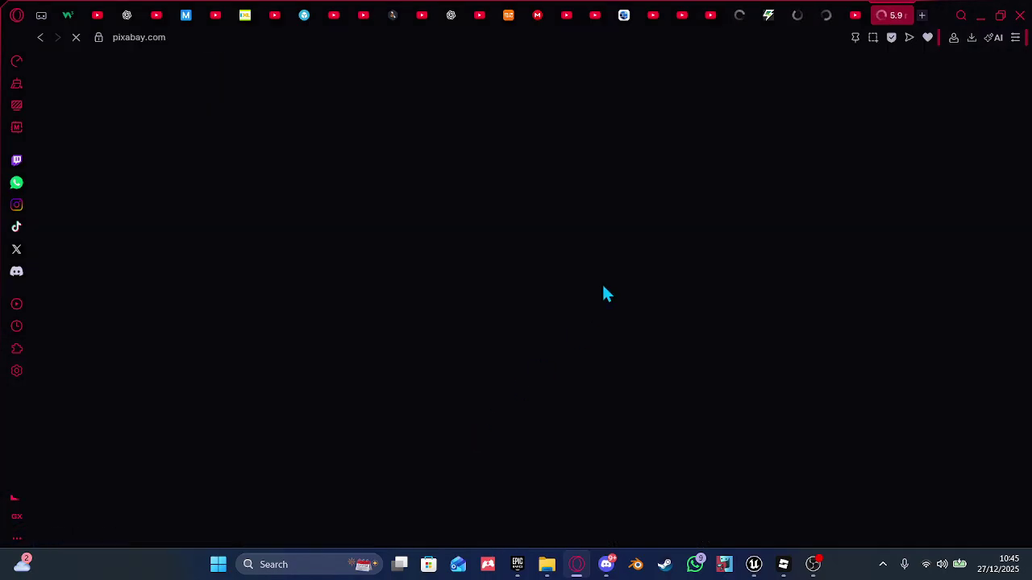
scroll(608, 305, down, 1)
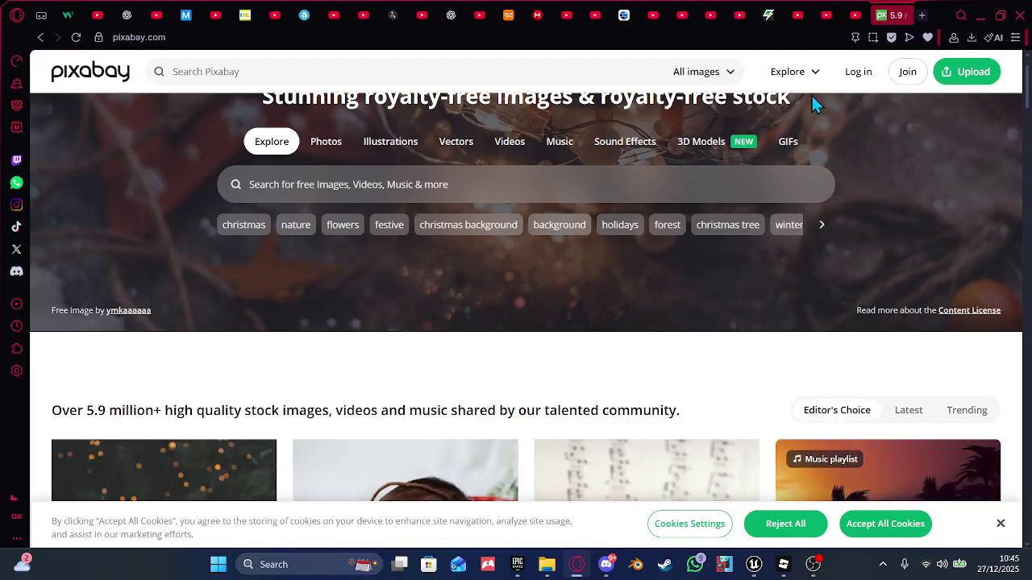
click(619, 146)
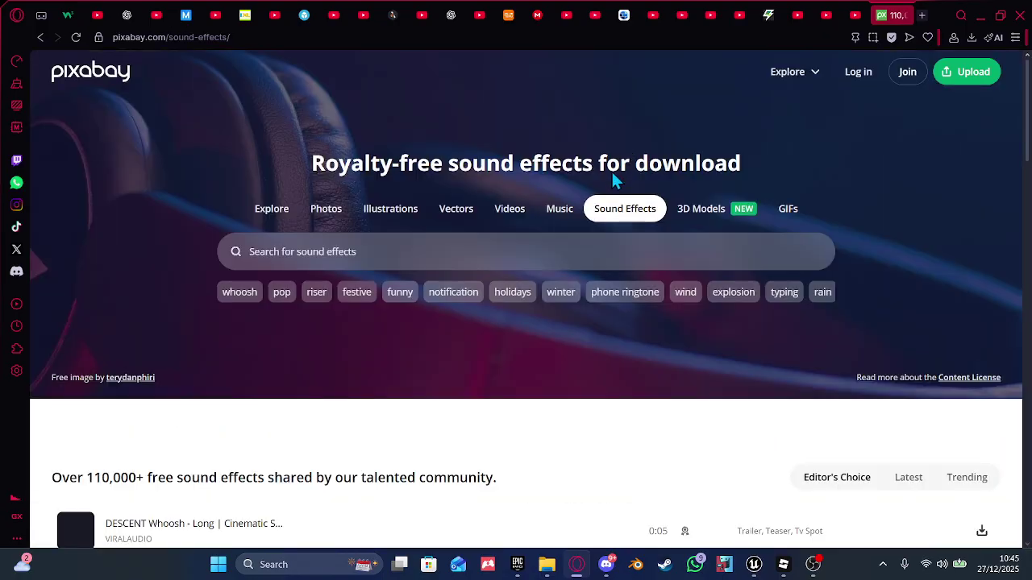
- Search Pixabay's sound effects for flashlight and preview the Flashlight Clicking On sound
scroll(479, 224, down, 3)
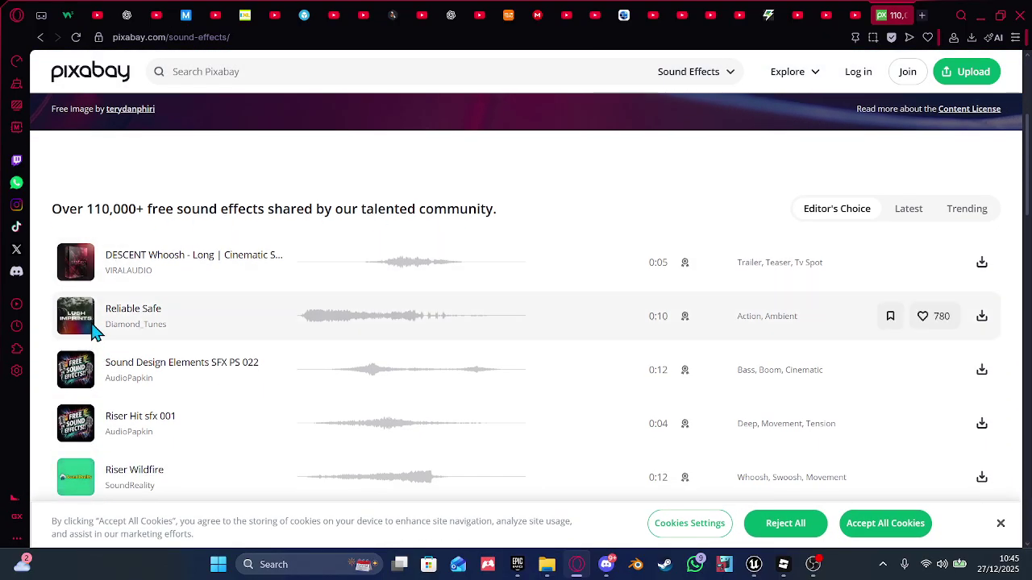
scroll(233, 270, up, 3)
click(326, 253)
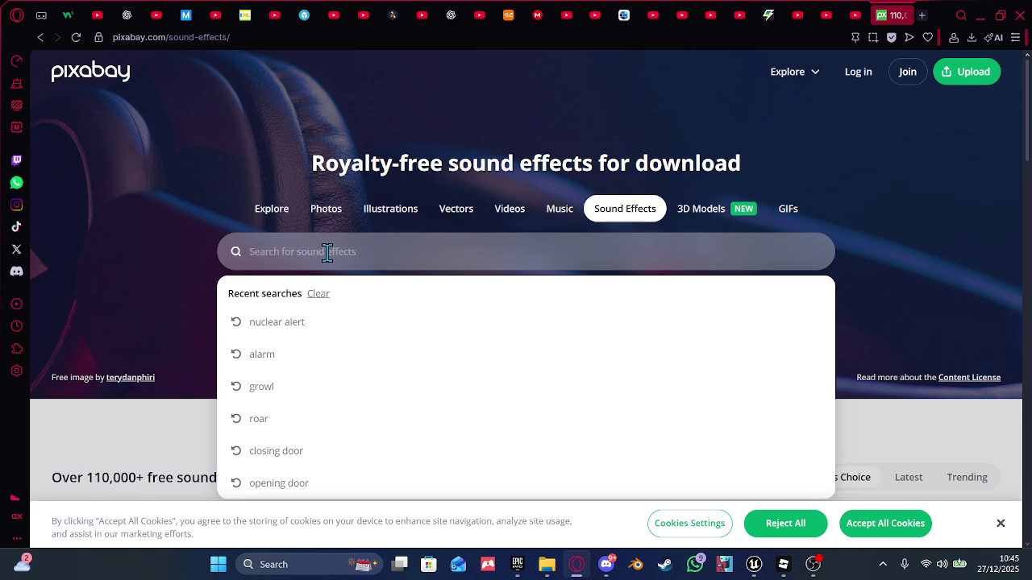
text(flash)
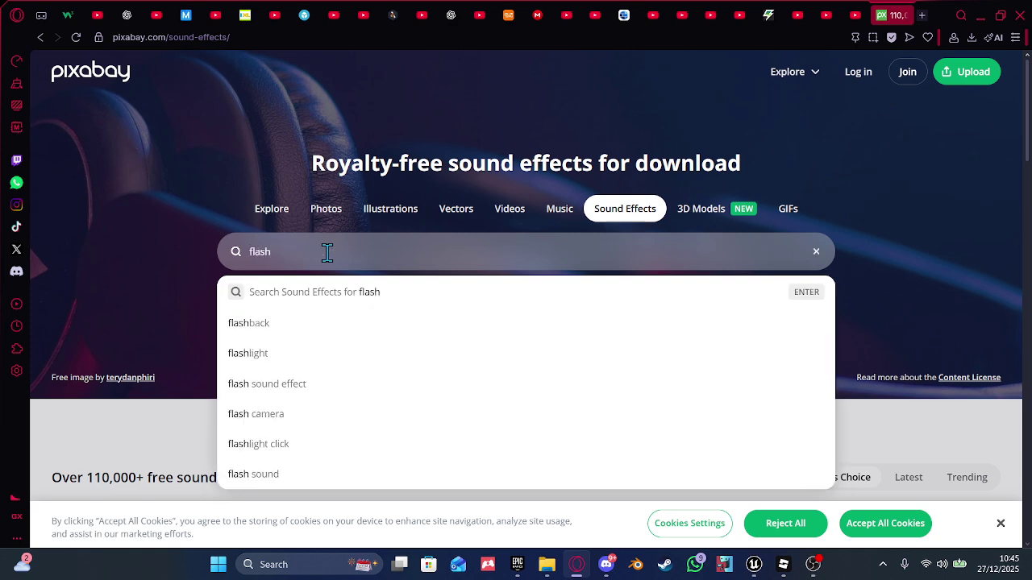
click(268, 355)
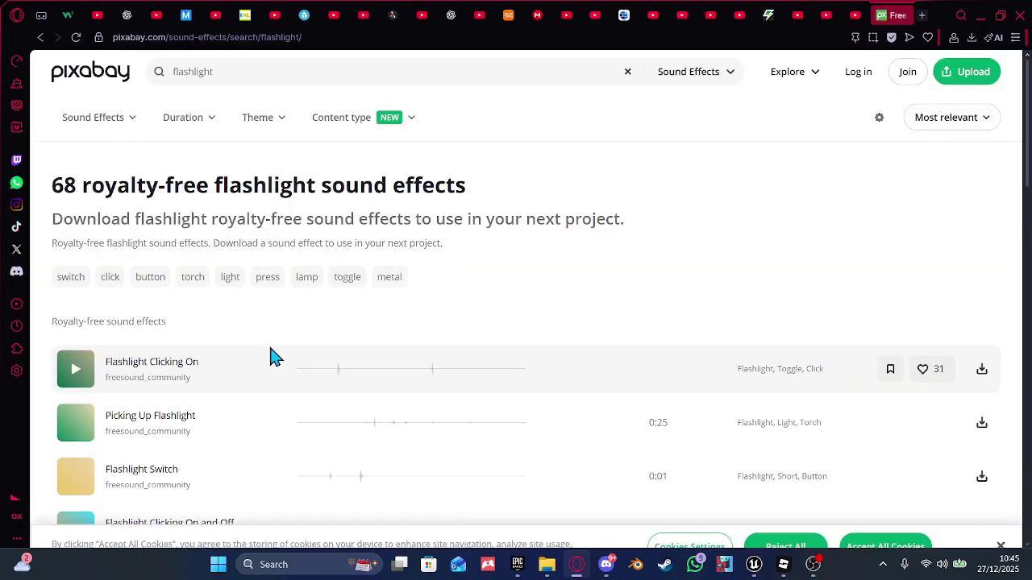
click(76, 370)
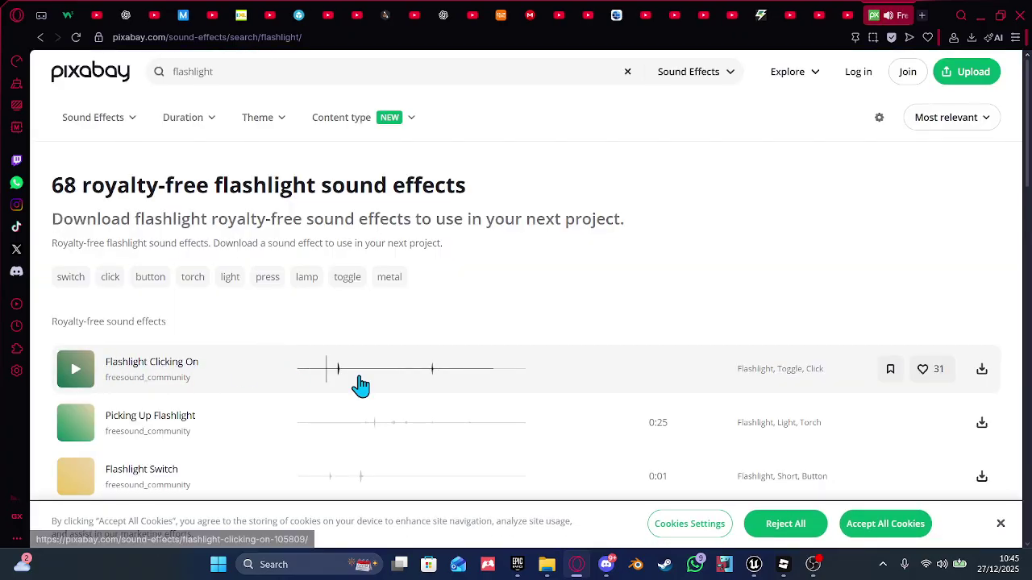
scroll(540, 384, down, 2)
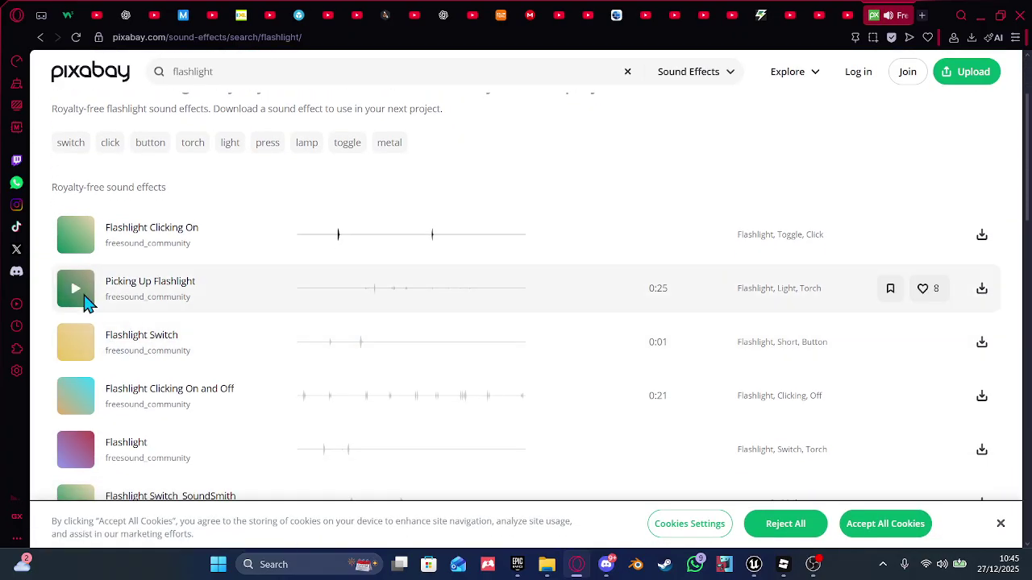
- Preview several other flashlight sounds in the search results and download the Flashlight Click sound
click(87, 303)
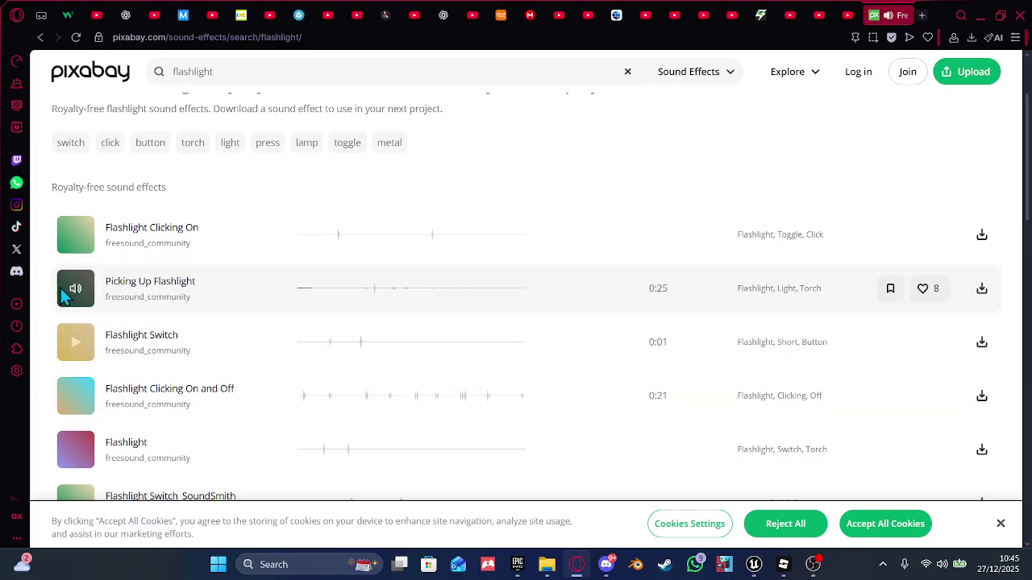
click(72, 294)
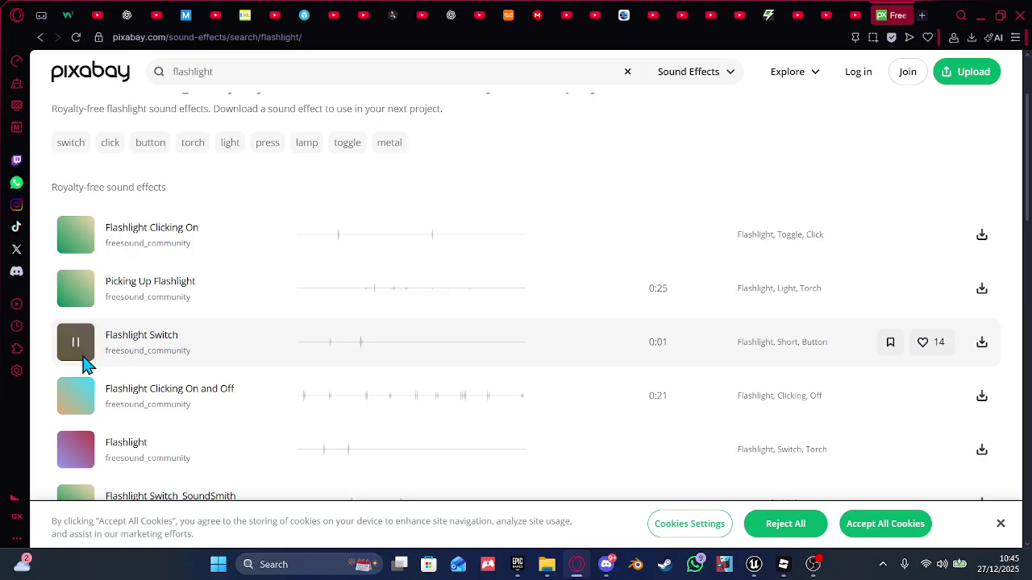
scroll(111, 366, down, 5)
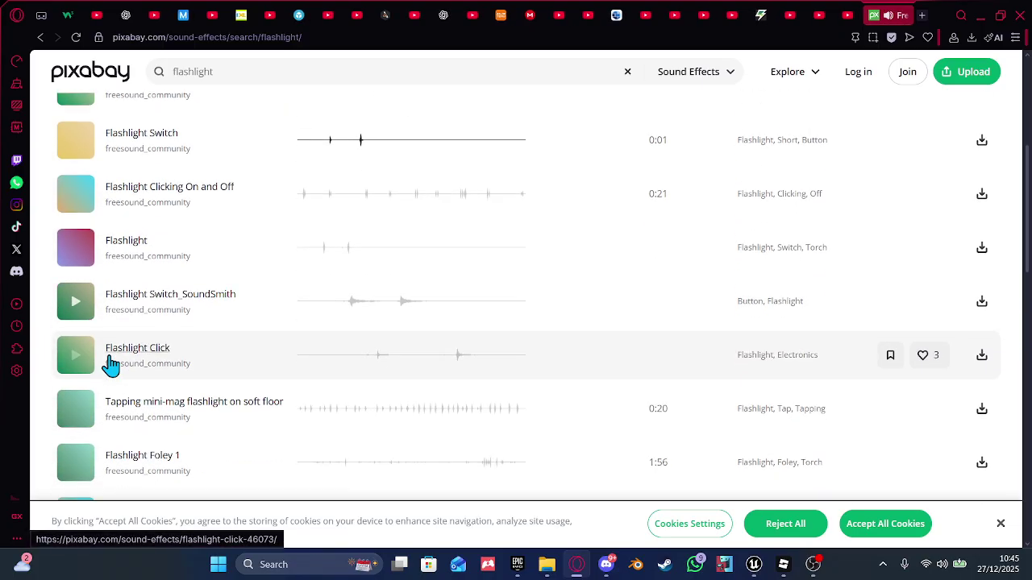
scroll(156, 341, down, 6)
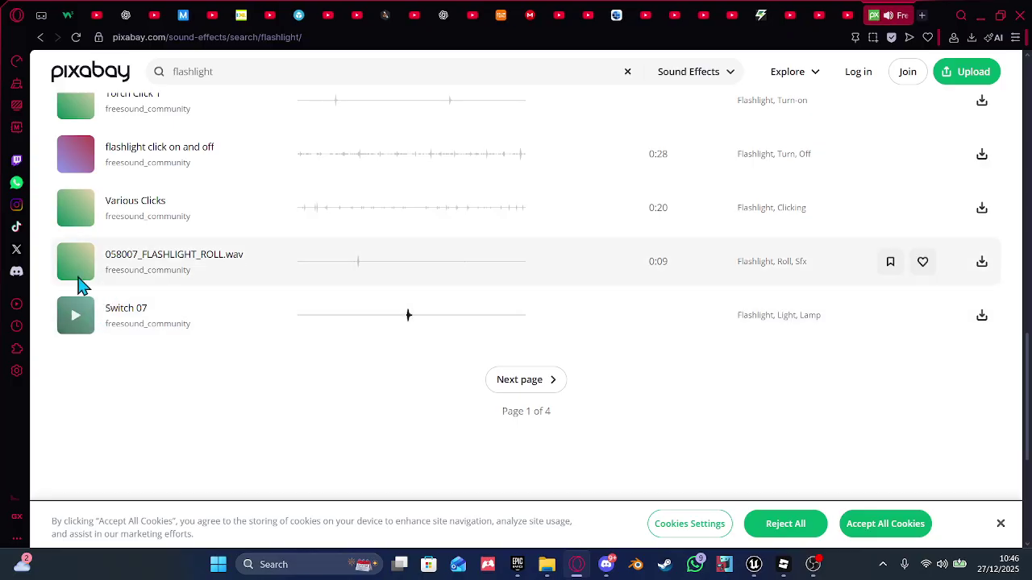
scroll(165, 290, up, 15)
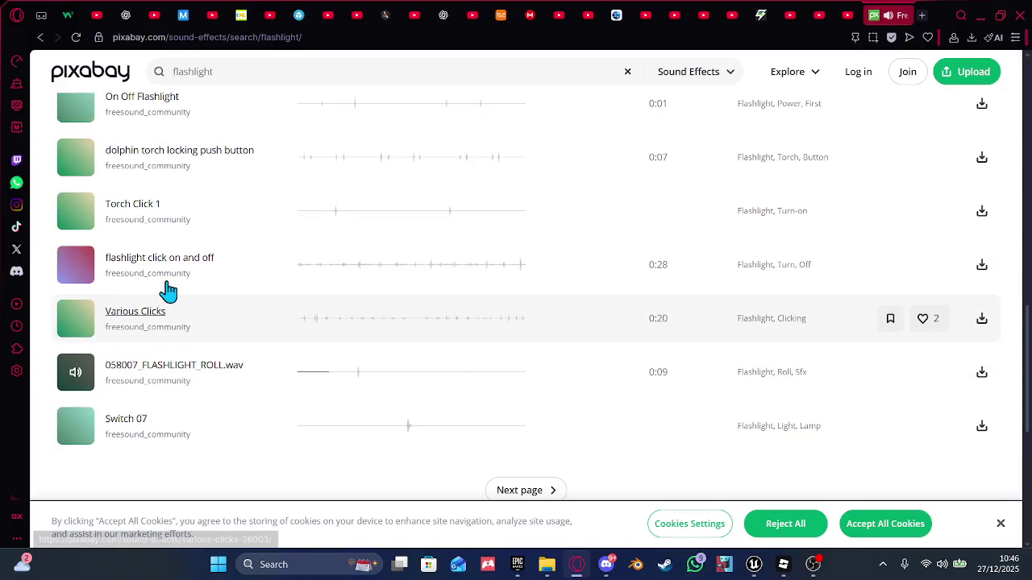
scroll(170, 320, down, 2)
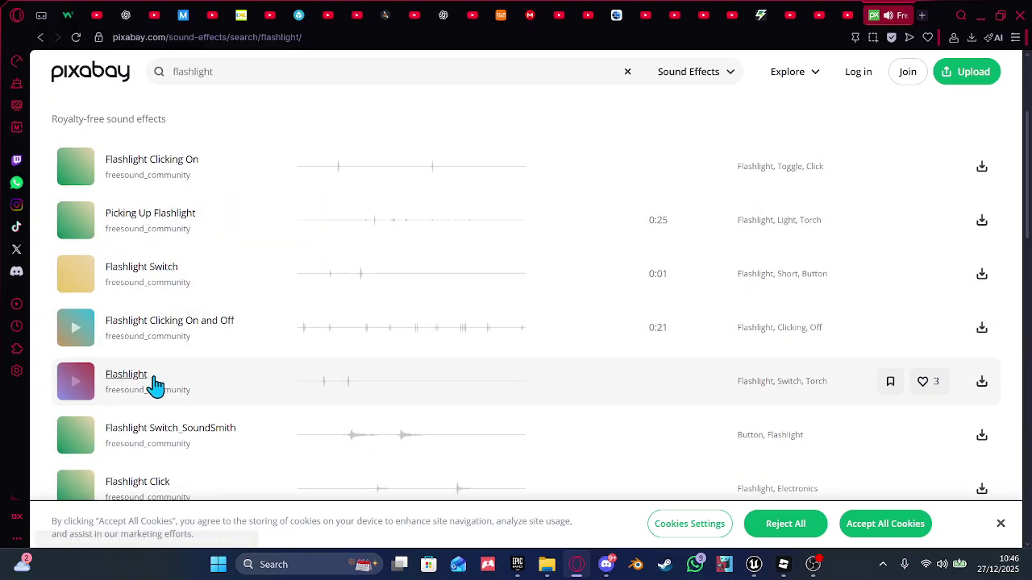
scroll(137, 403, down, 2)
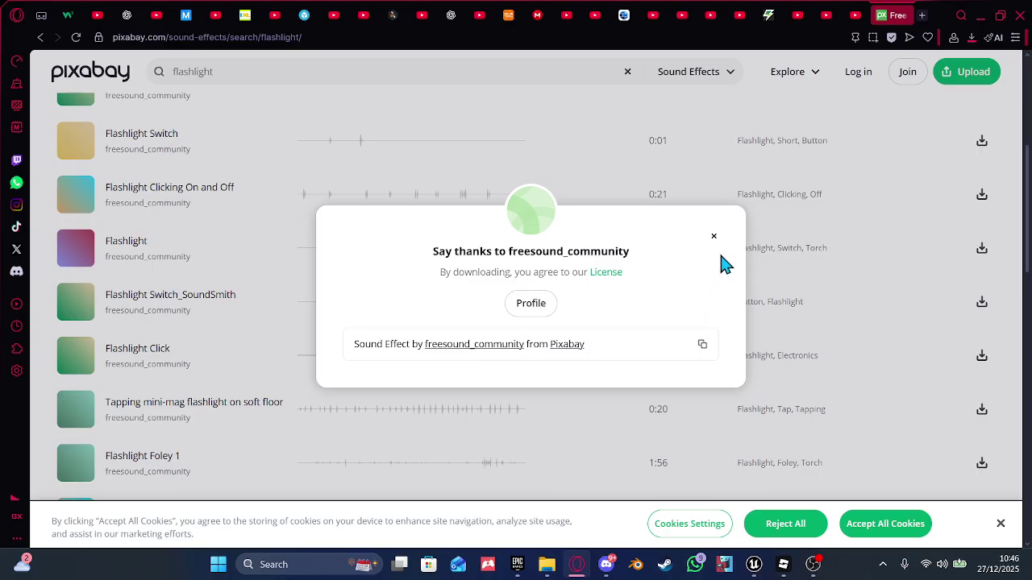
click(714, 236)
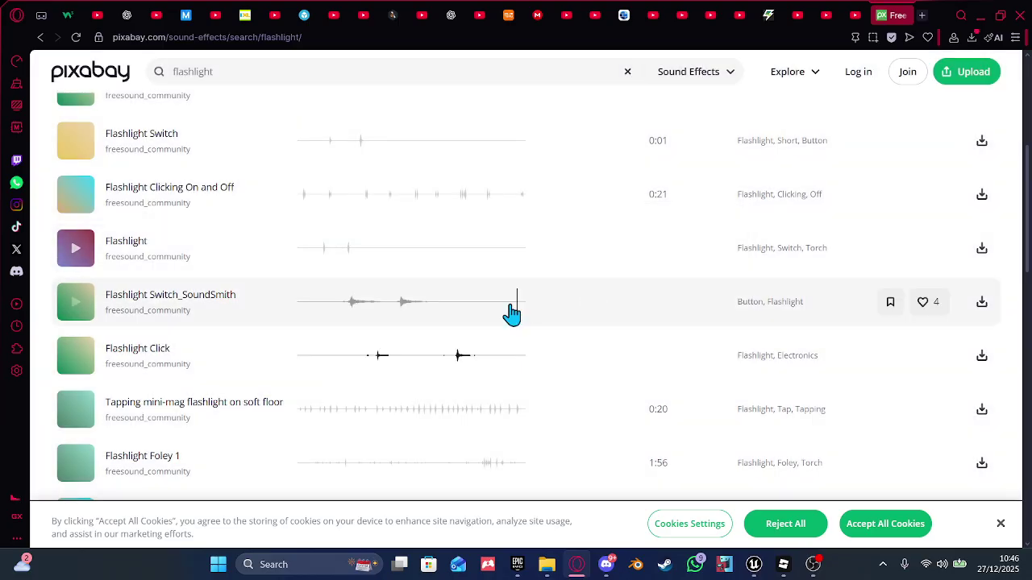
- Preview the Flashlight Switch sound further down the results and change the search to flashlight off
scroll(198, 290, down, 2)
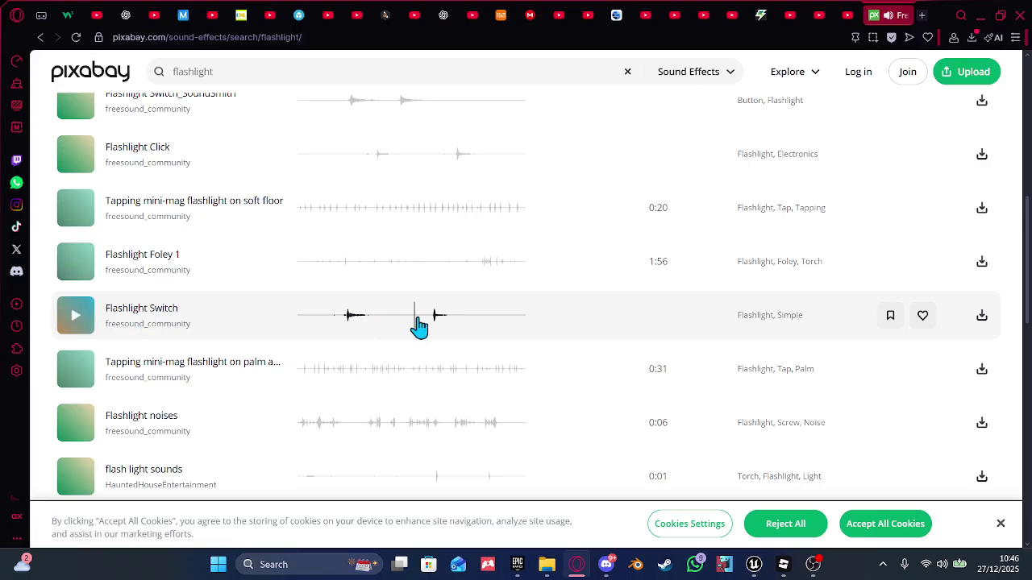
scroll(76, 300, down, 1)
scroll(131, 311, up, 2)
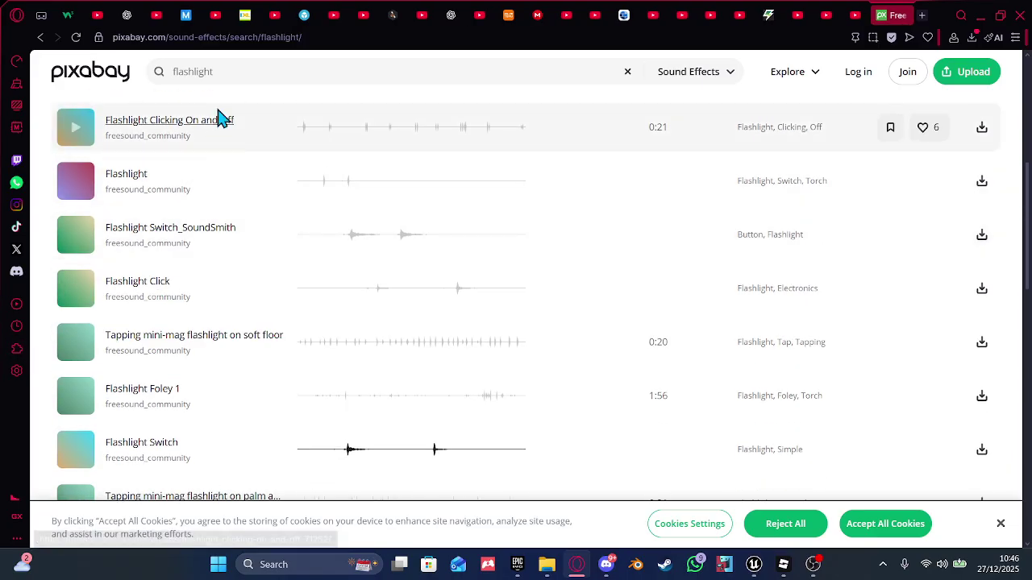
click(216, 72)
text(off)
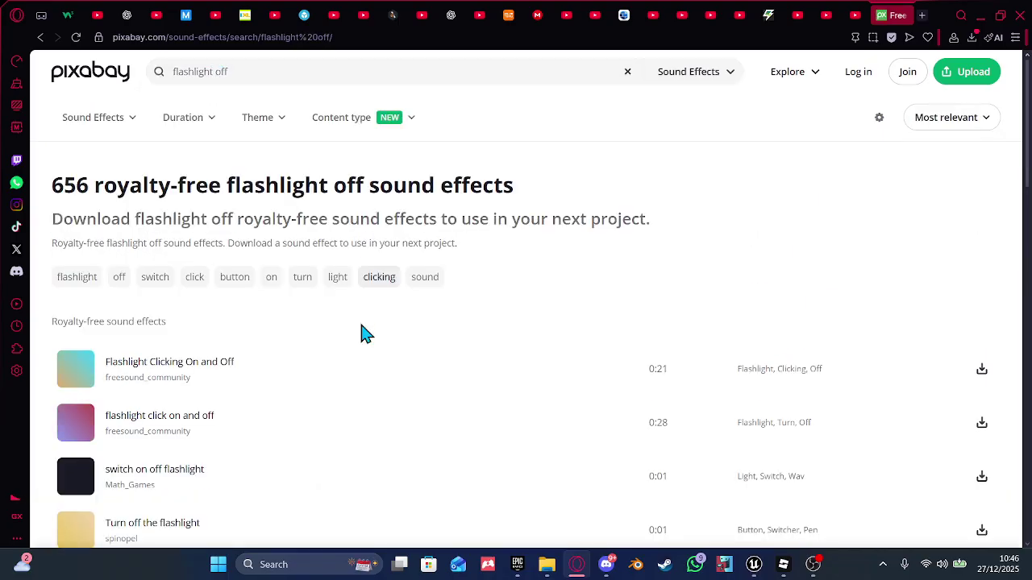
- Preview the flashlight off results and download the switch on off flashlight sound
scroll(188, 374, down, 2)
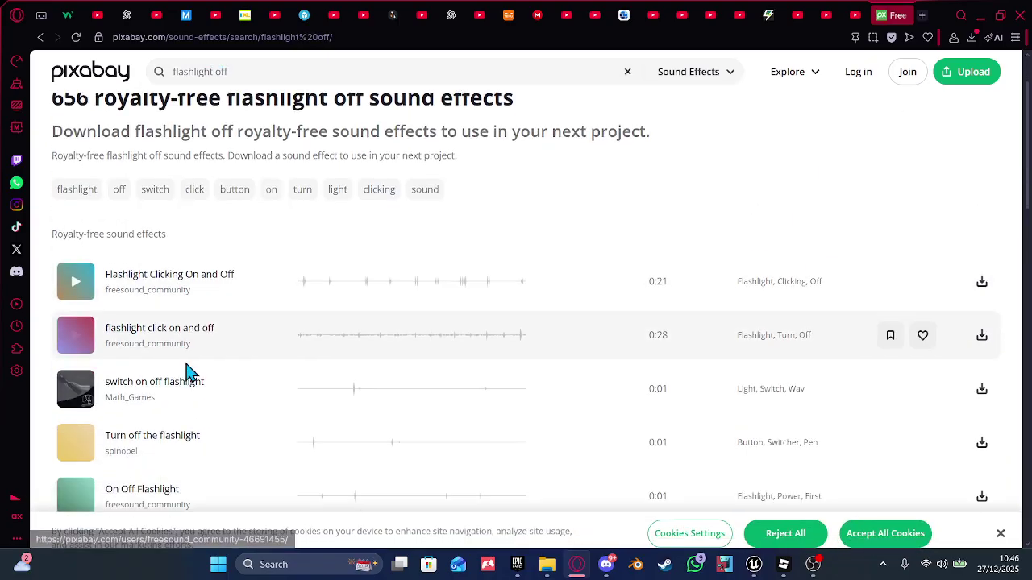
click(80, 349)
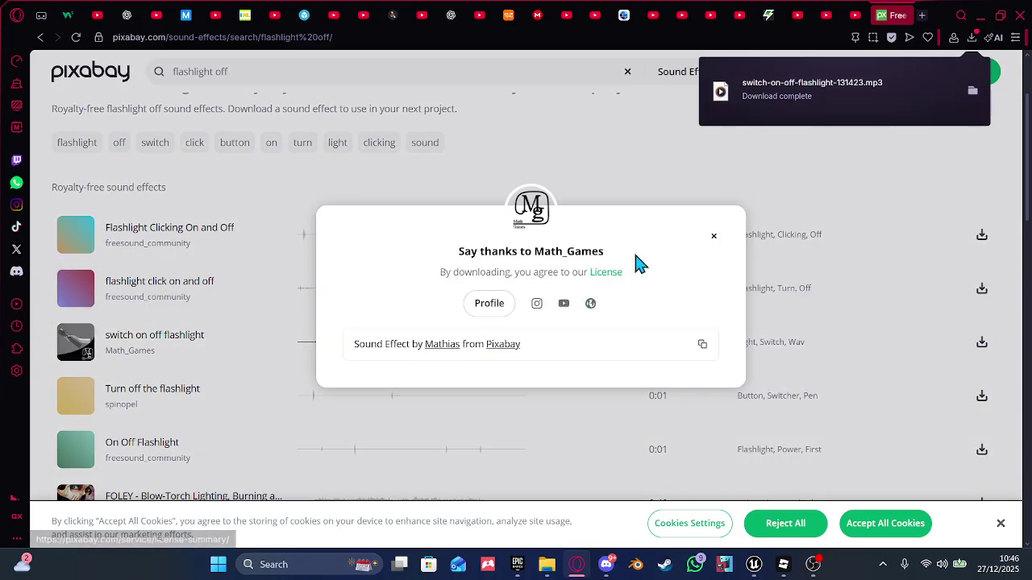
click(714, 239)
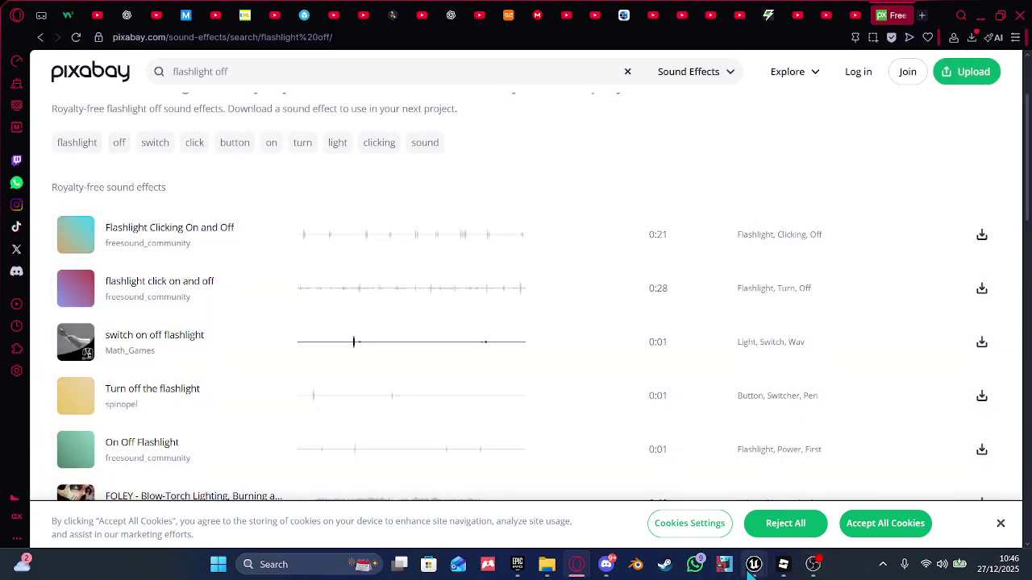
- Return to BP_FirstPersonCharacter's Event Graph in Unreal Editor, add a Play Sound 2D node after the upper Set Visibility and align it
mouse_move(754, 564)
mouse_move(871, 486)
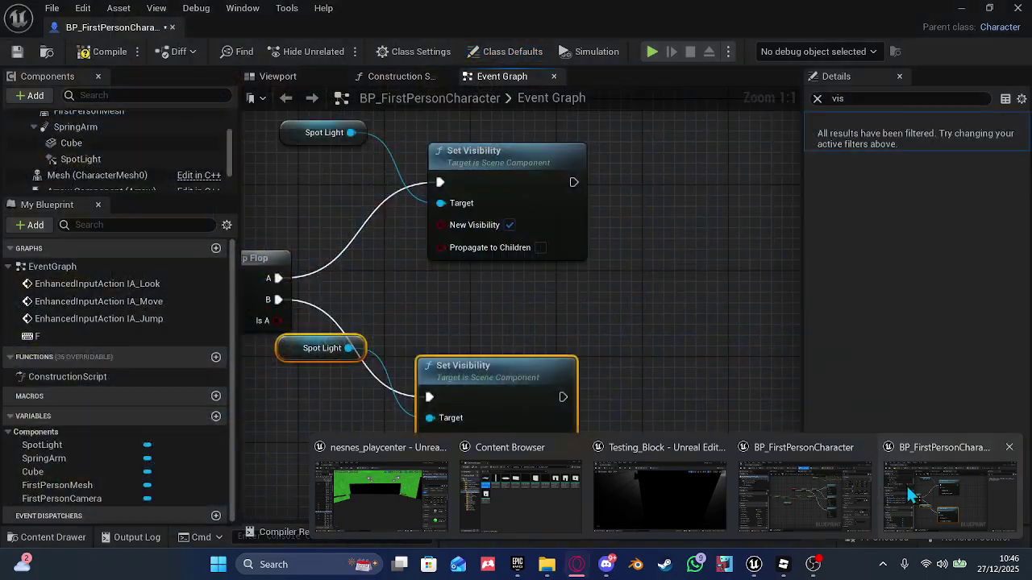
click(906, 484)
right_drag(594, 403, 426, 457)
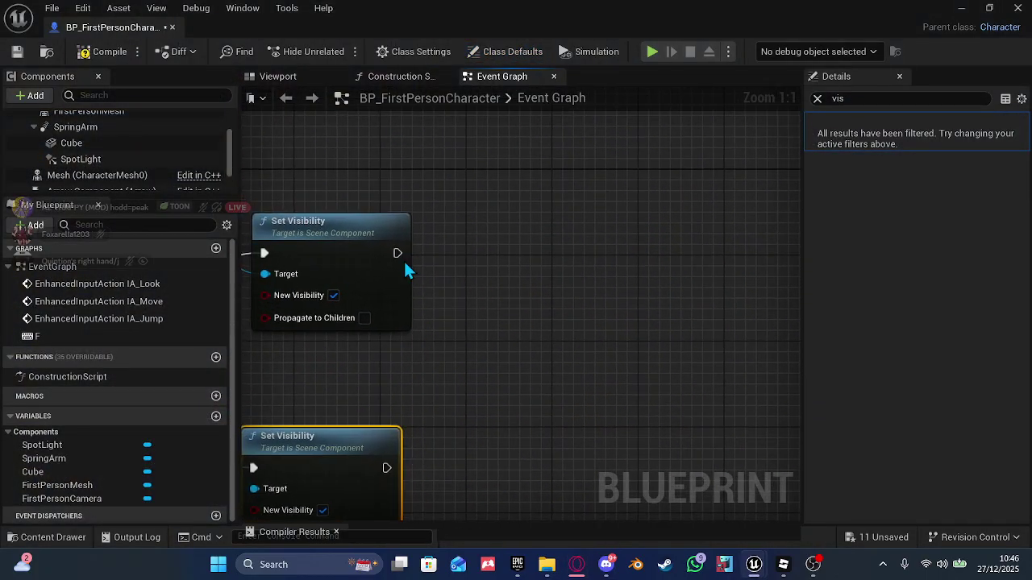
drag(403, 259, 537, 254)
text(p)
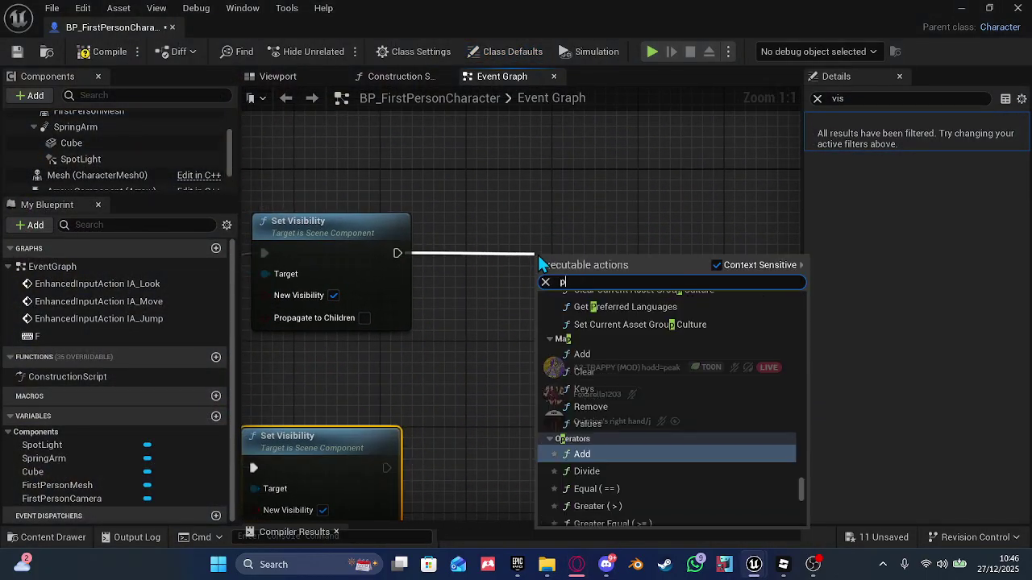
text(lay sou)
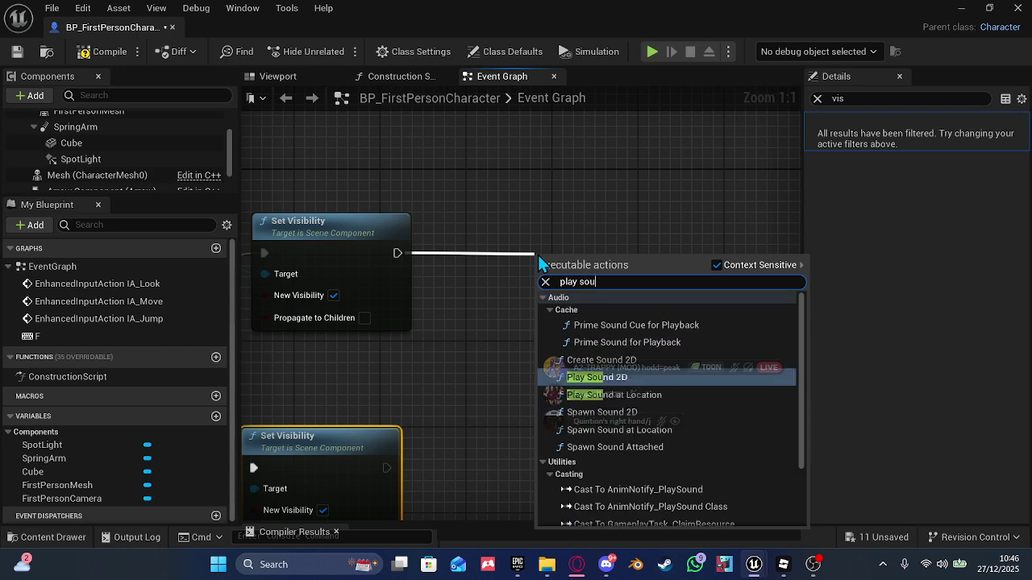
click(667, 377)
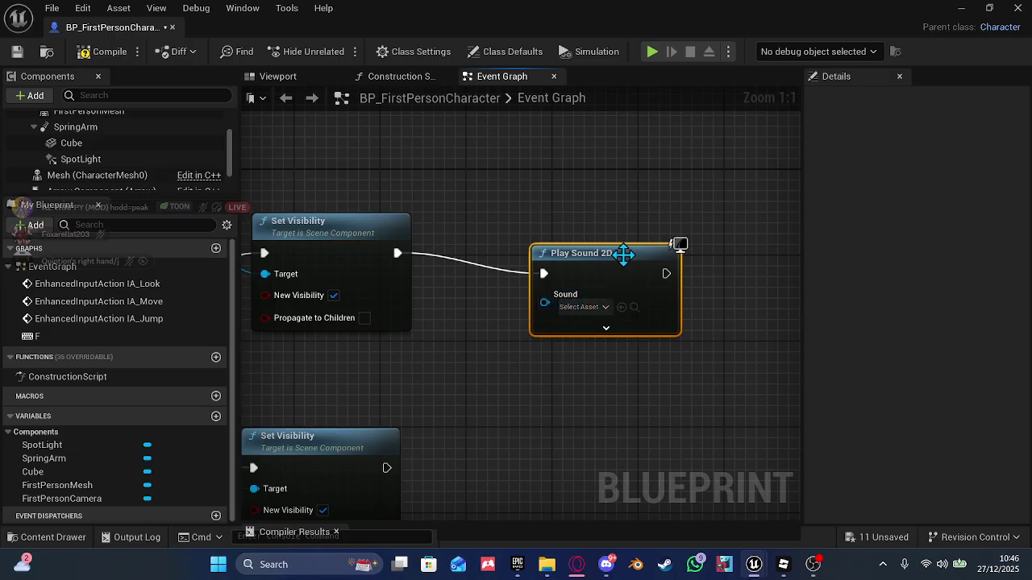
drag(623, 255, 613, 233)
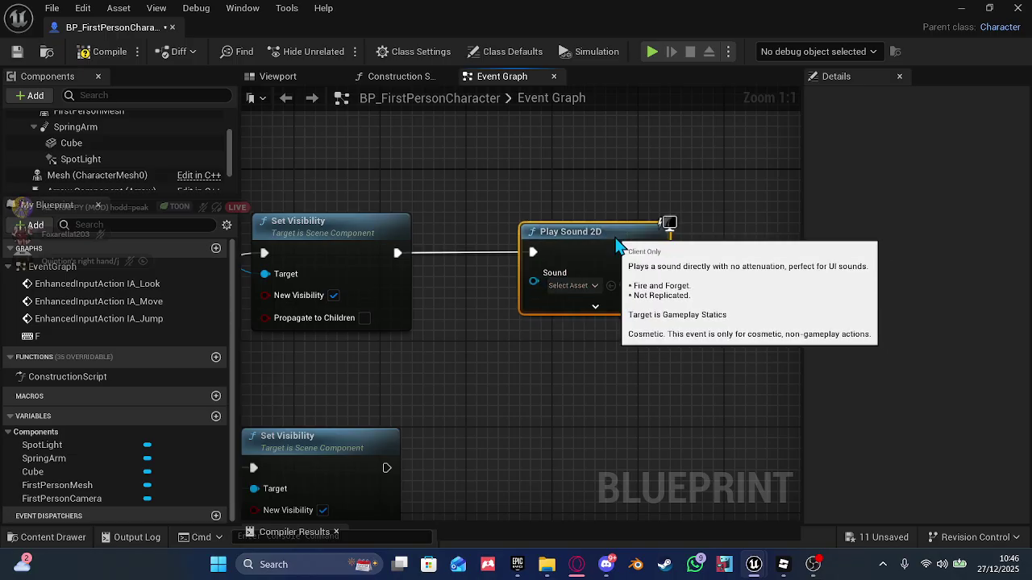
- Open and enlarge the Content Drawer, and create a folder named audio in the Content folder
click(51, 540)
drag(408, 499, 416, 403)
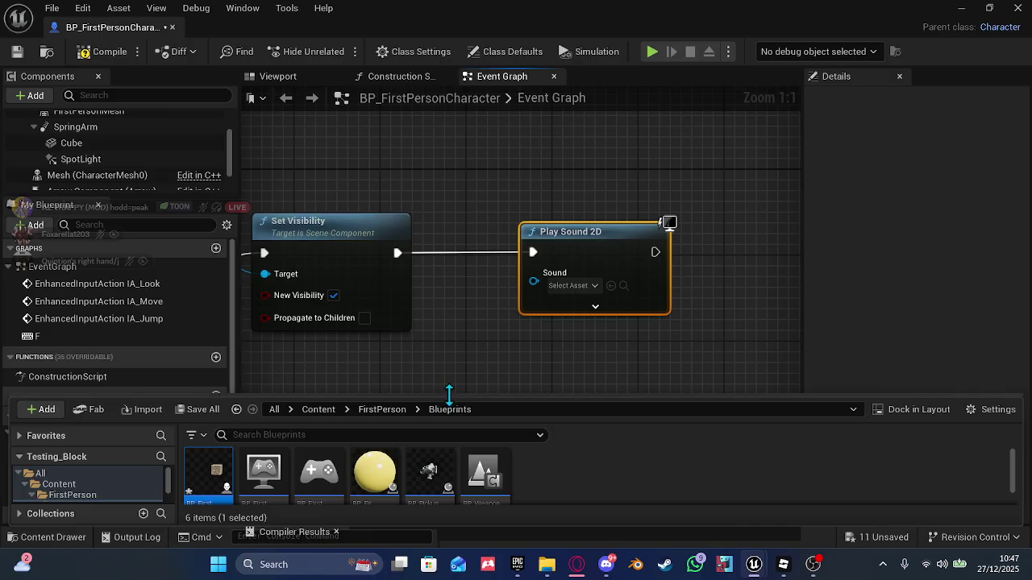
drag(448, 394, 435, 292)
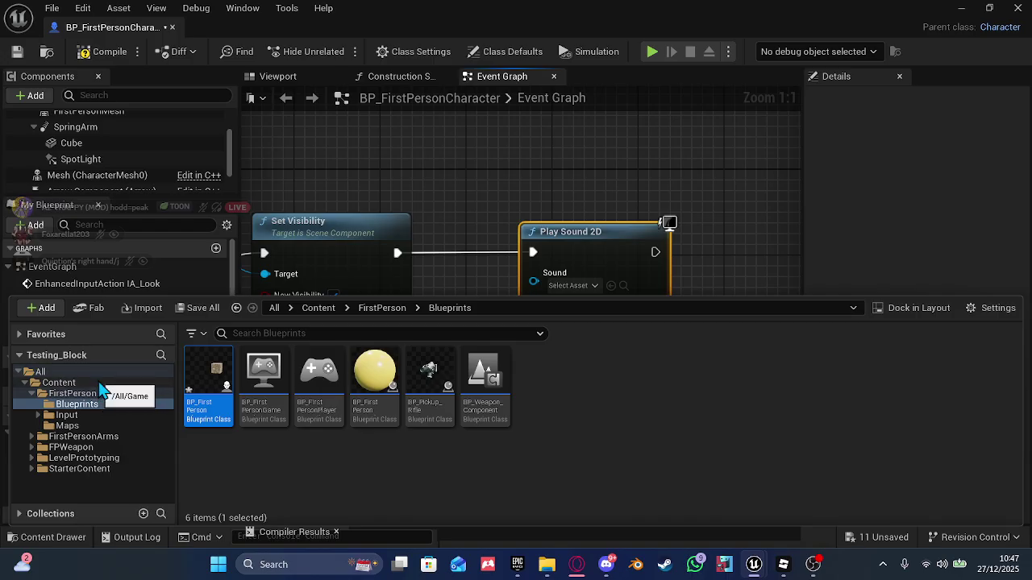
click(71, 383)
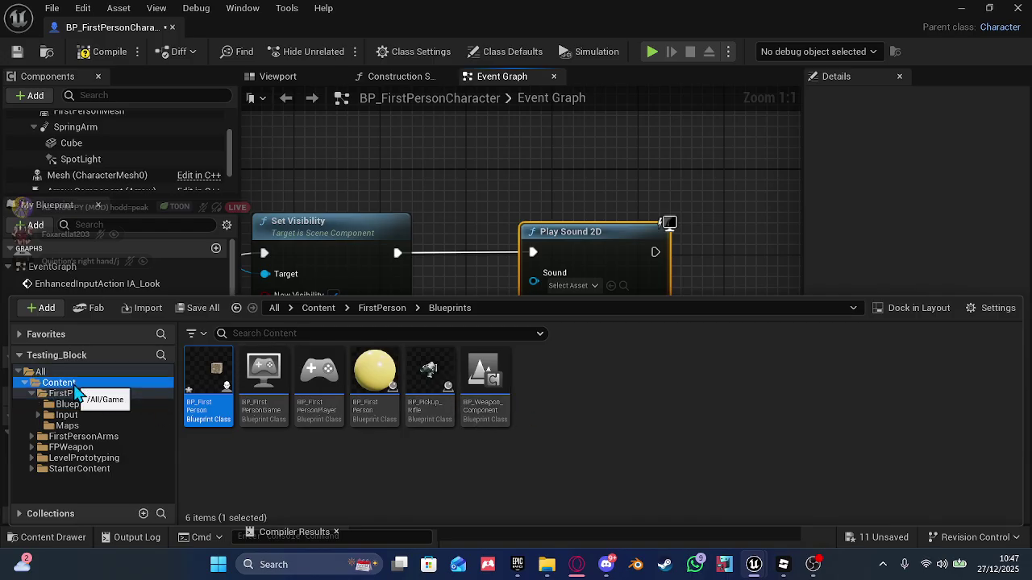
right_click(563, 392)
click(618, 230)
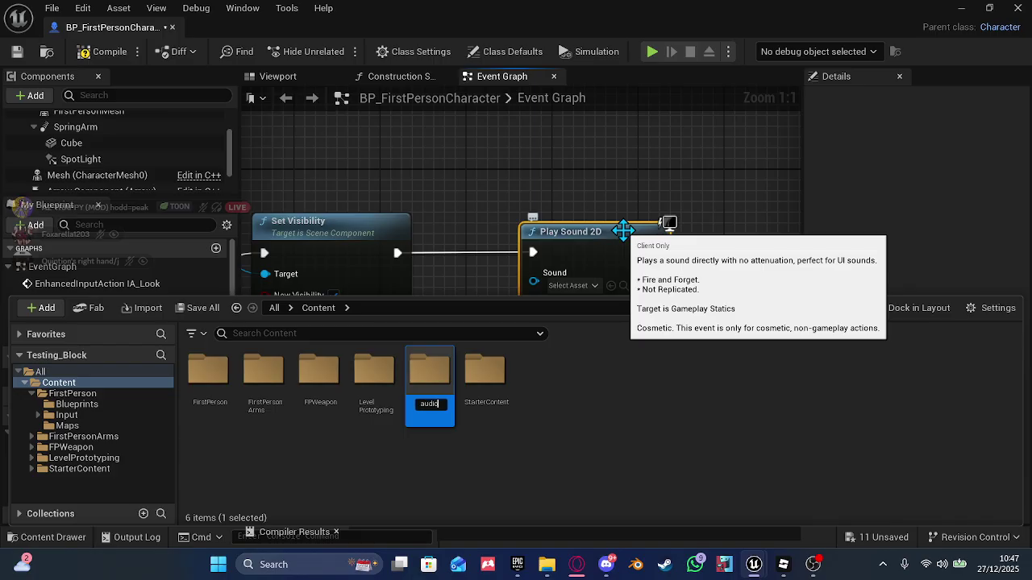
text(audio)
key(Return)
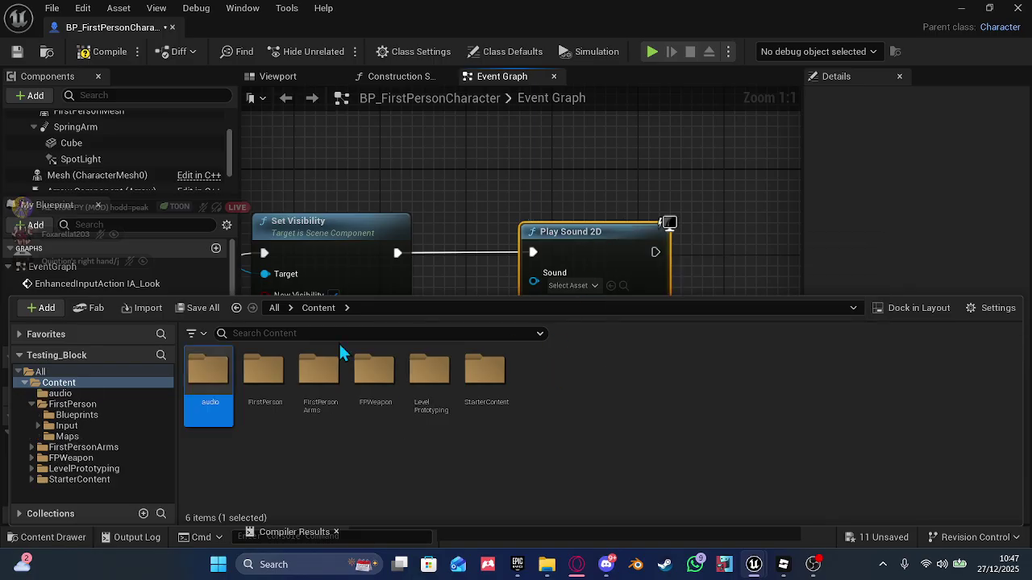
- Import switch-on-off-flashlight-131423 and flashlight-click-46073 from Downloads into the audio folder
double_click(221, 374)
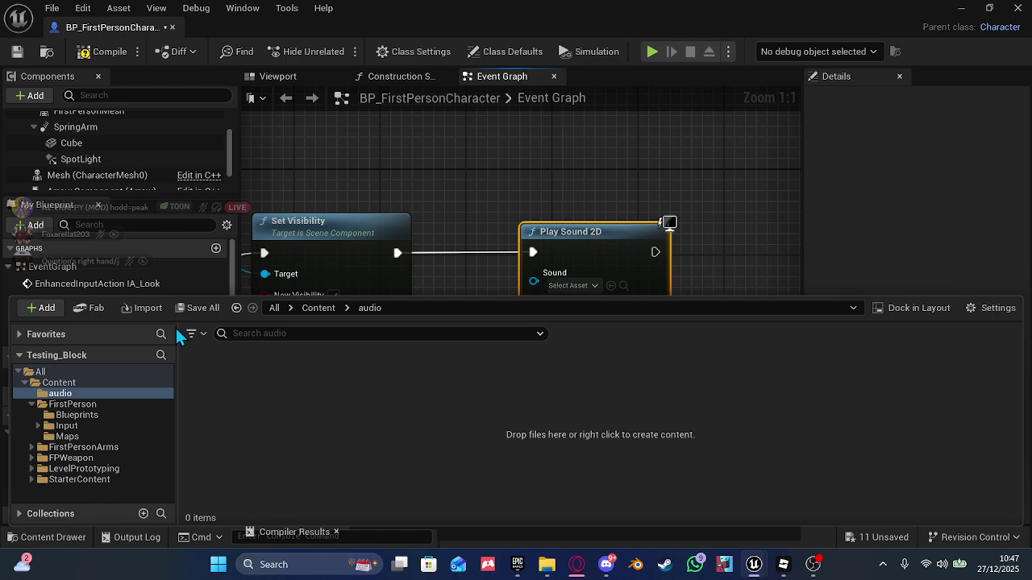
click(147, 307)
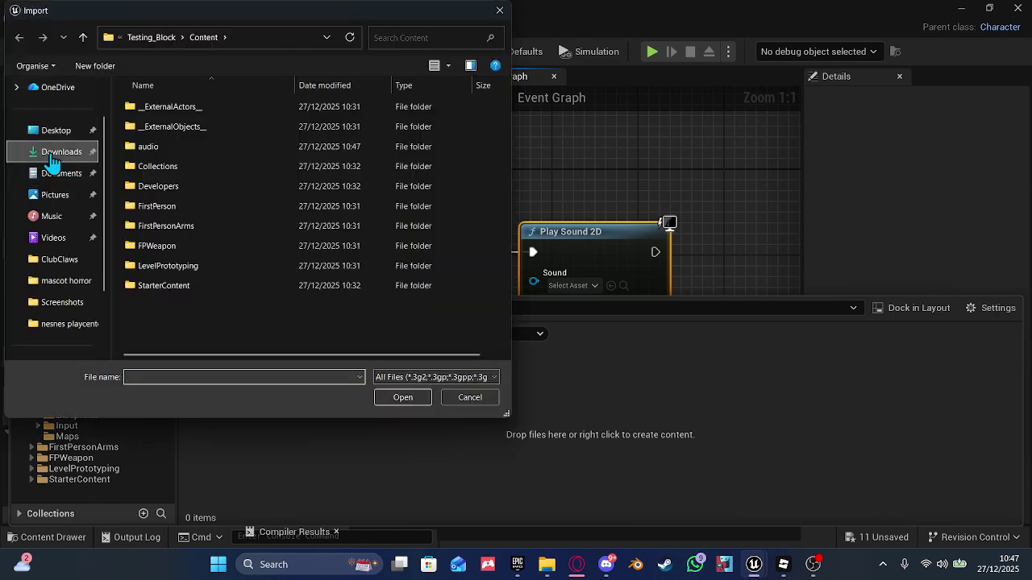
click(51, 153)
click(141, 143)
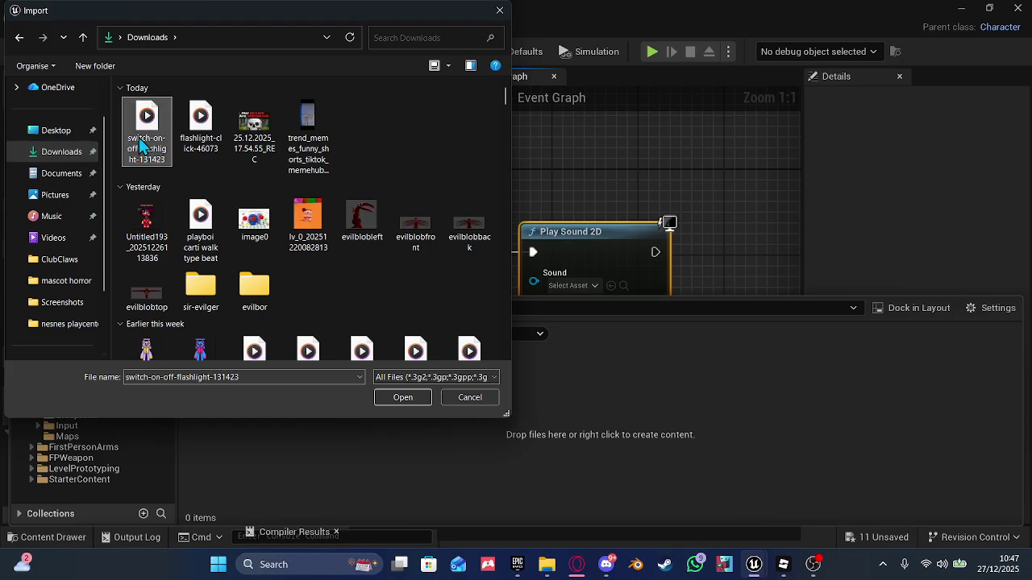
ctrl+click(180, 139)
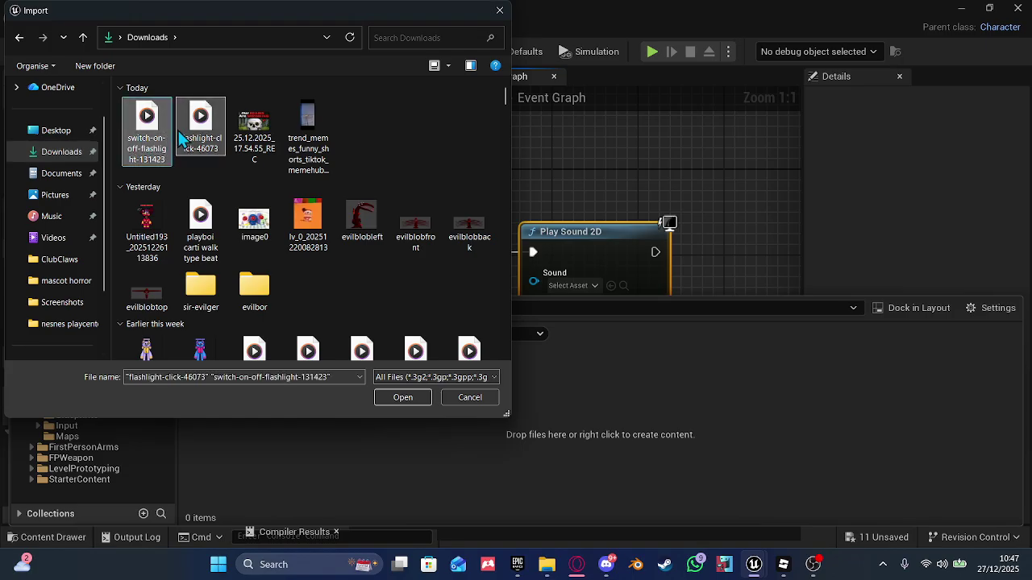
click(403, 397)
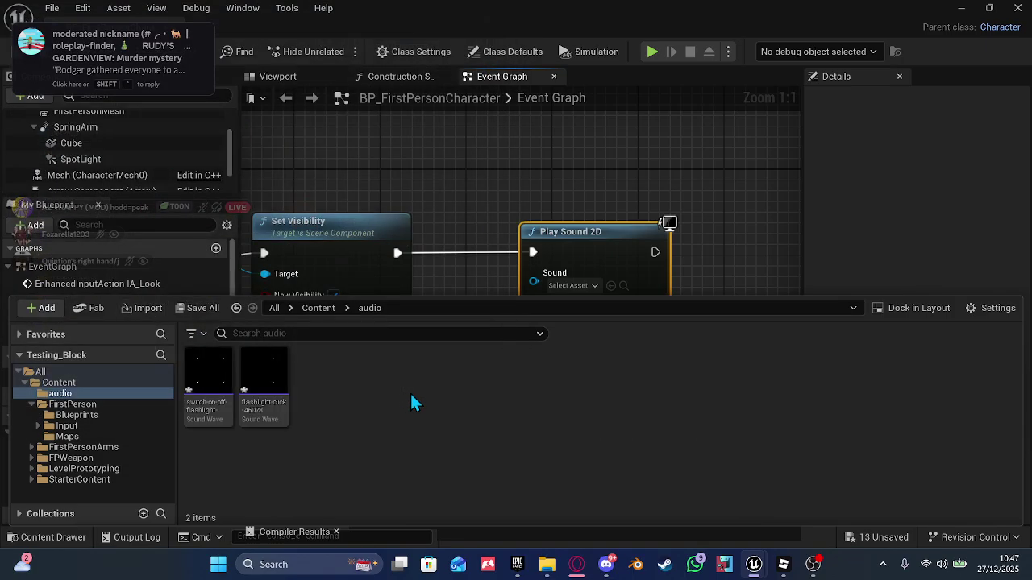
- Set the sound of the upper Play Sound 2D node to flashlight-click-46073
right_drag(399, 279, 387, 215)
right_drag(462, 234, 499, 248)
click(596, 234)
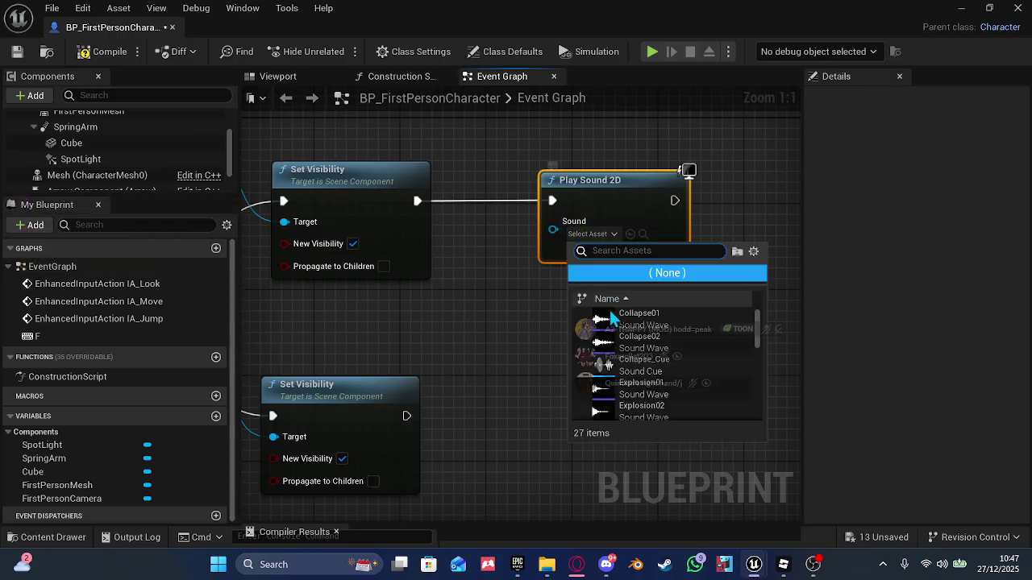
scroll(640, 355, down, 10)
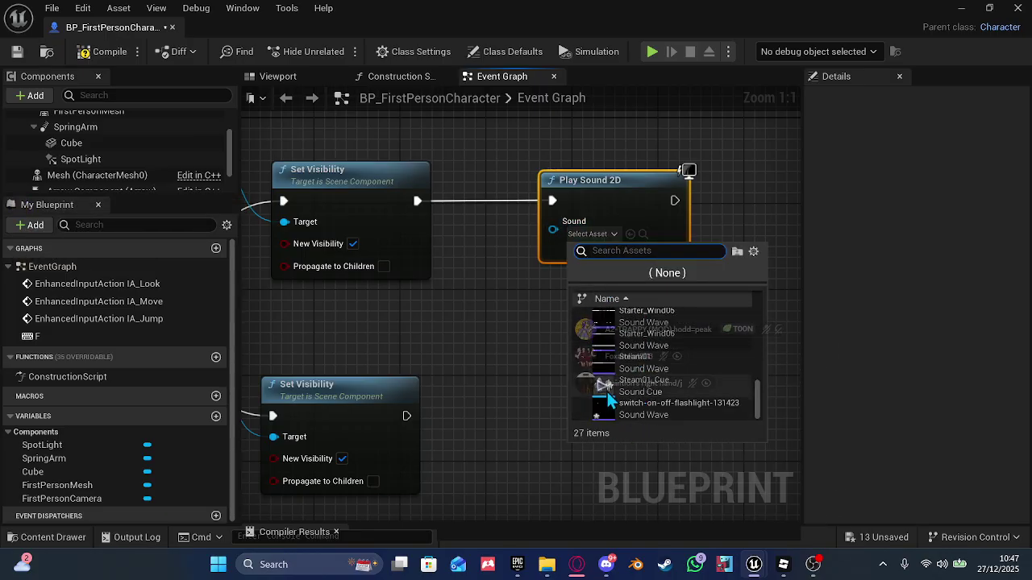
scroll(617, 376, up, 3)
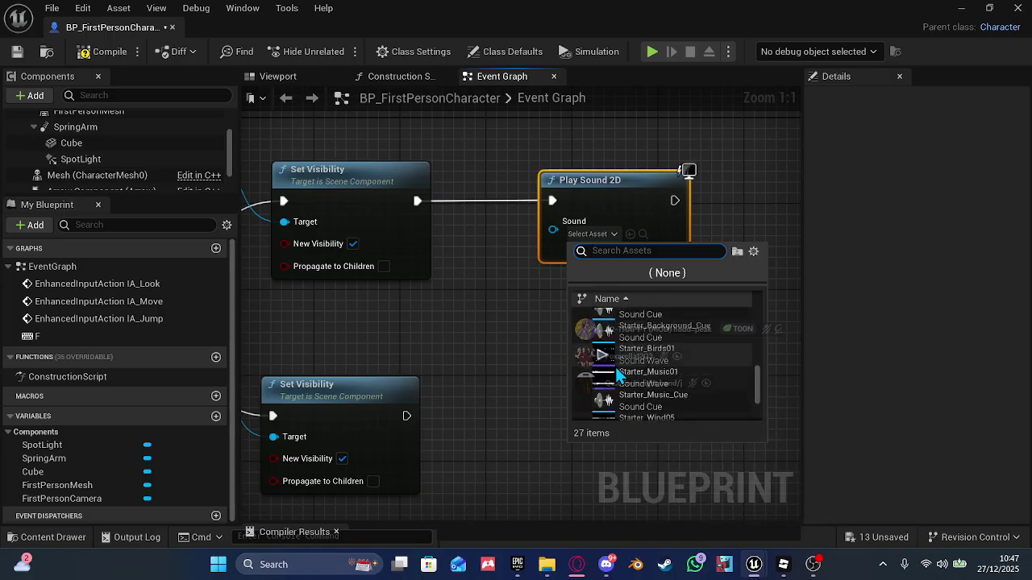
scroll(615, 367, up, 5)
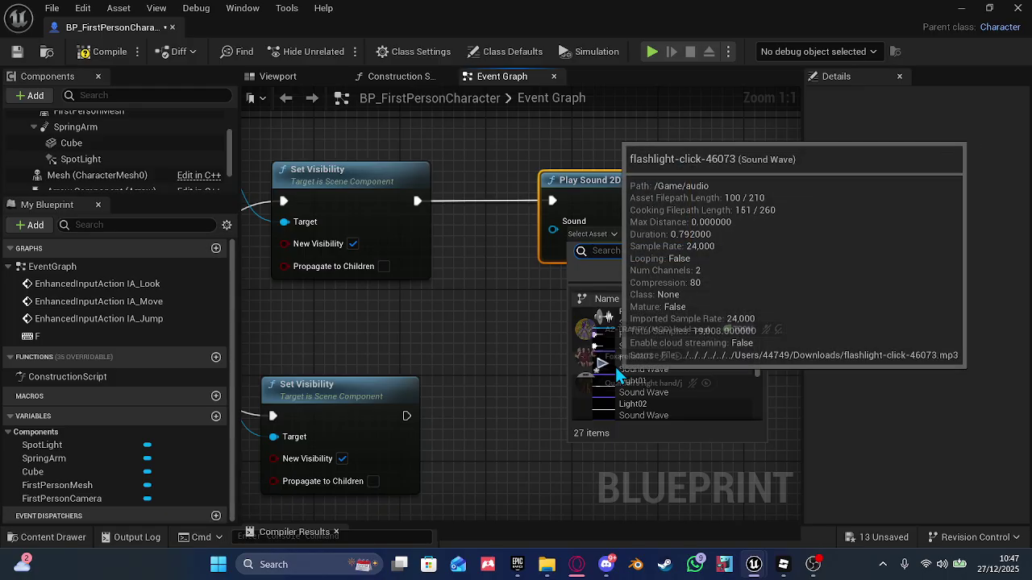
scroll(615, 370, up, 2)
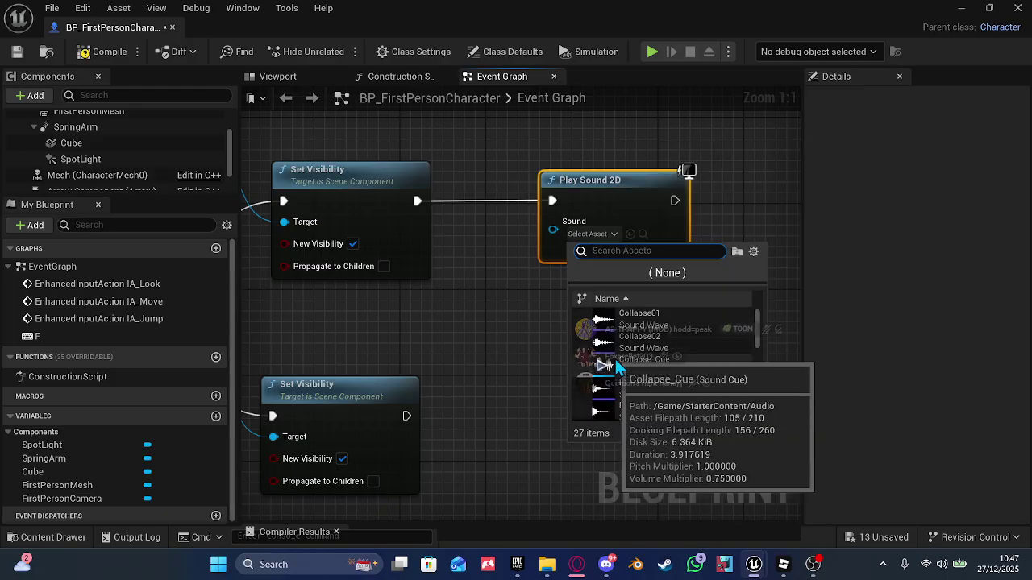
text(fl)
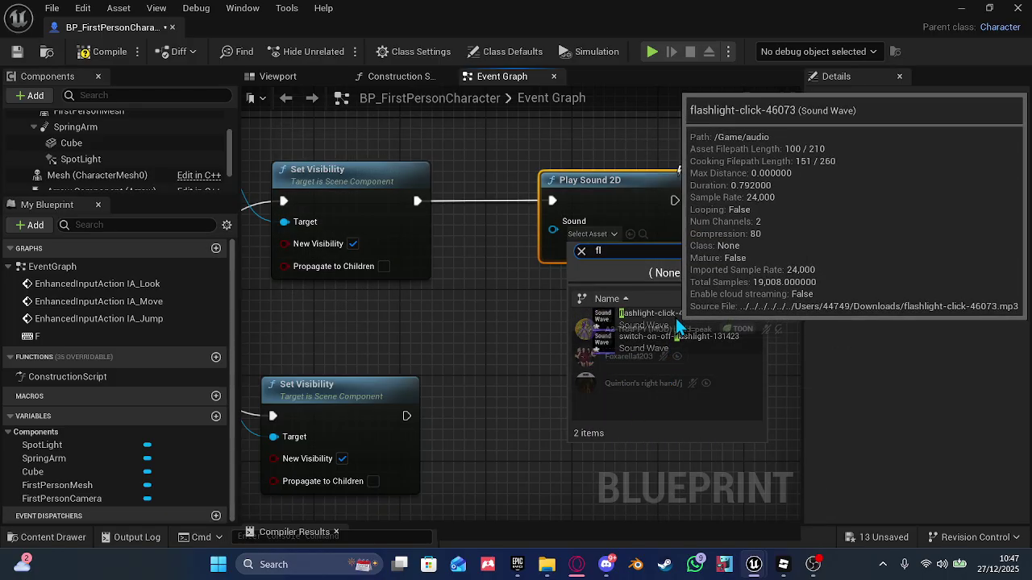
click(696, 314)
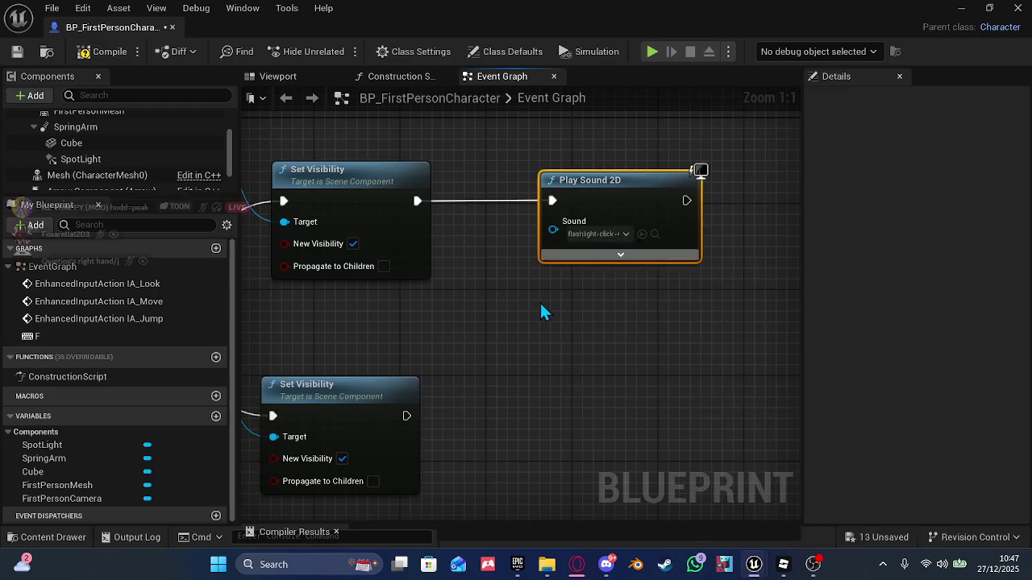
- Filter the node's sound assets by fl and preview switch-on-off-flashlight-131423 without assigning it
click(618, 235)
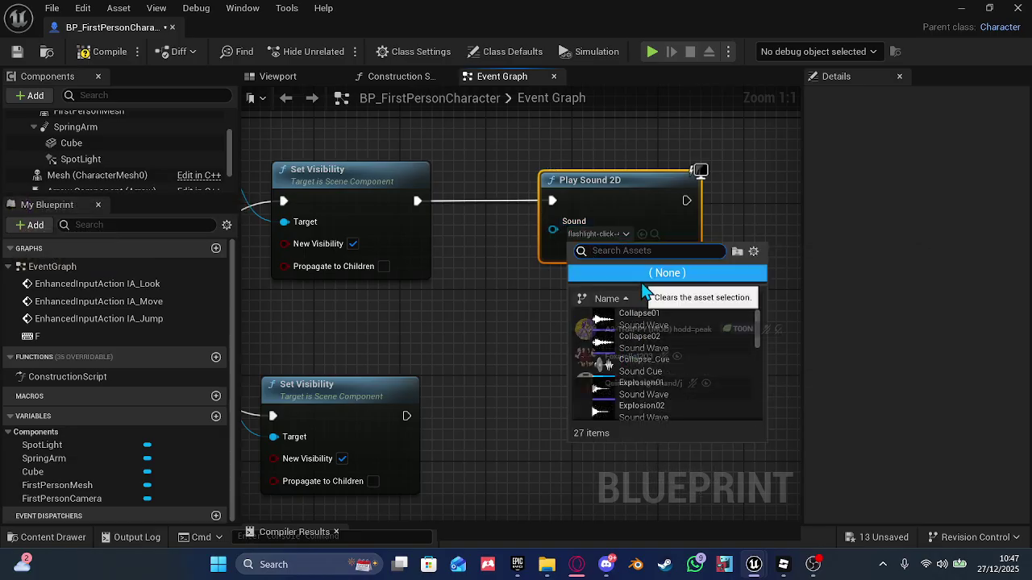
text(fl)
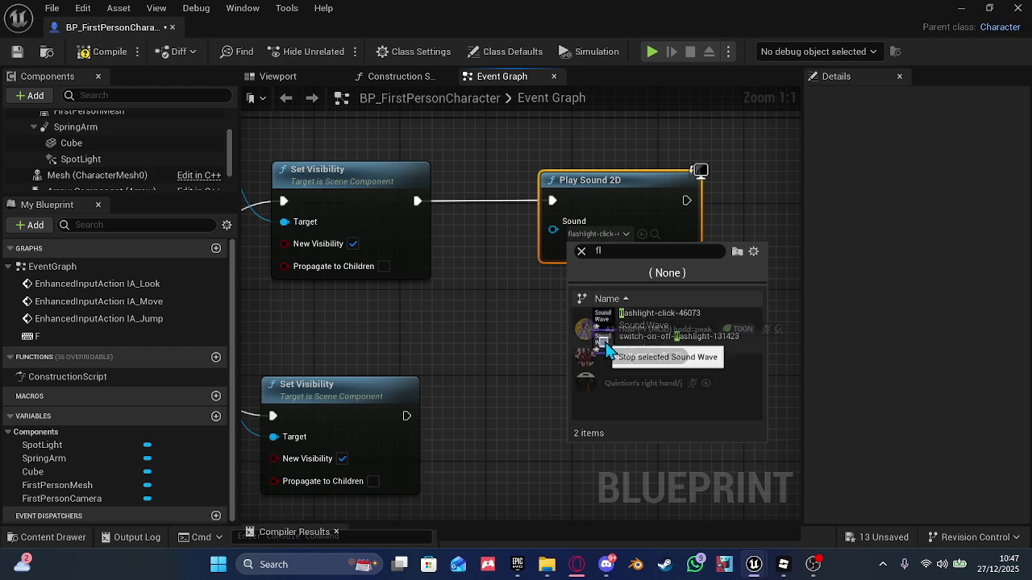
click(457, 437)
- Duplicate the Play Sound 2D node, connect it after the lower Set Visibility, and set its sound to switch-on-off-flashlight-131423
click(631, 206)
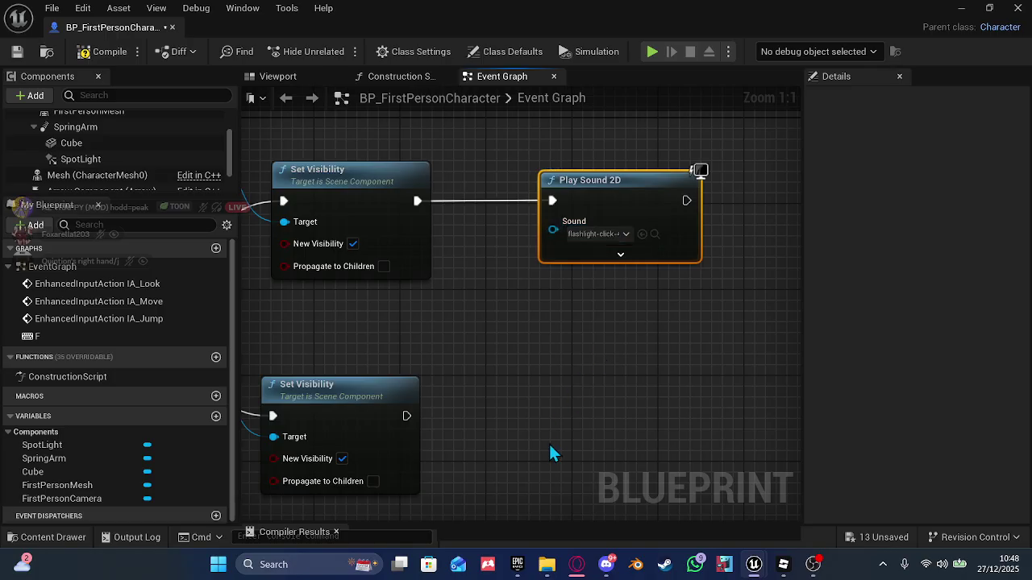
key(ctrl+c)
key(ctrl+v)
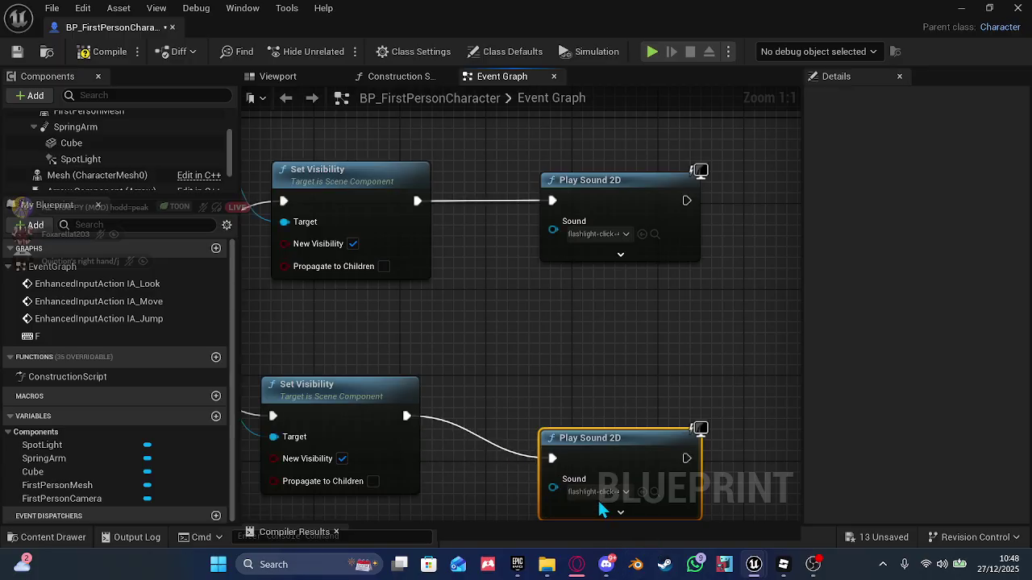
click(599, 494)
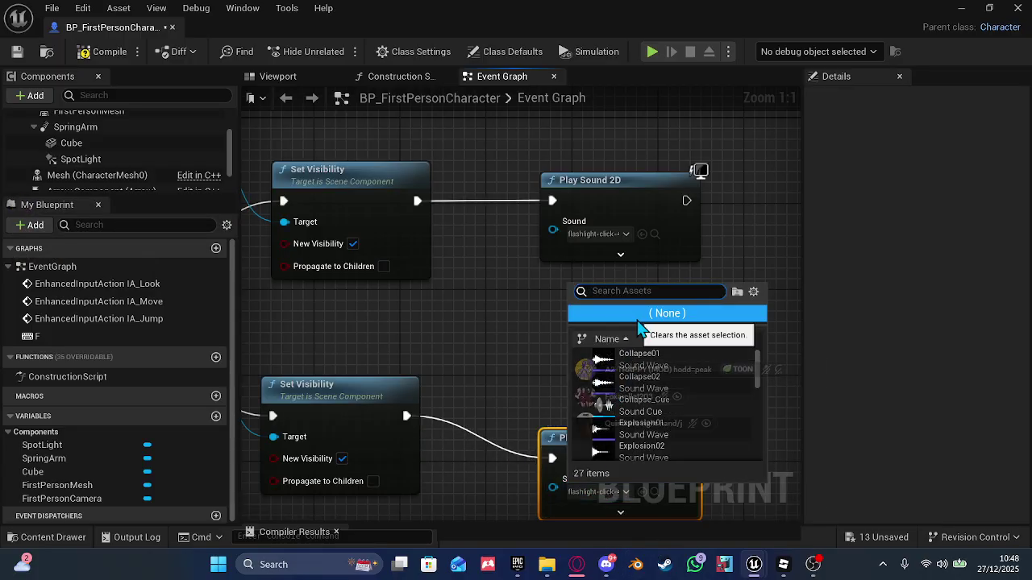
text(fl)
click(651, 389)
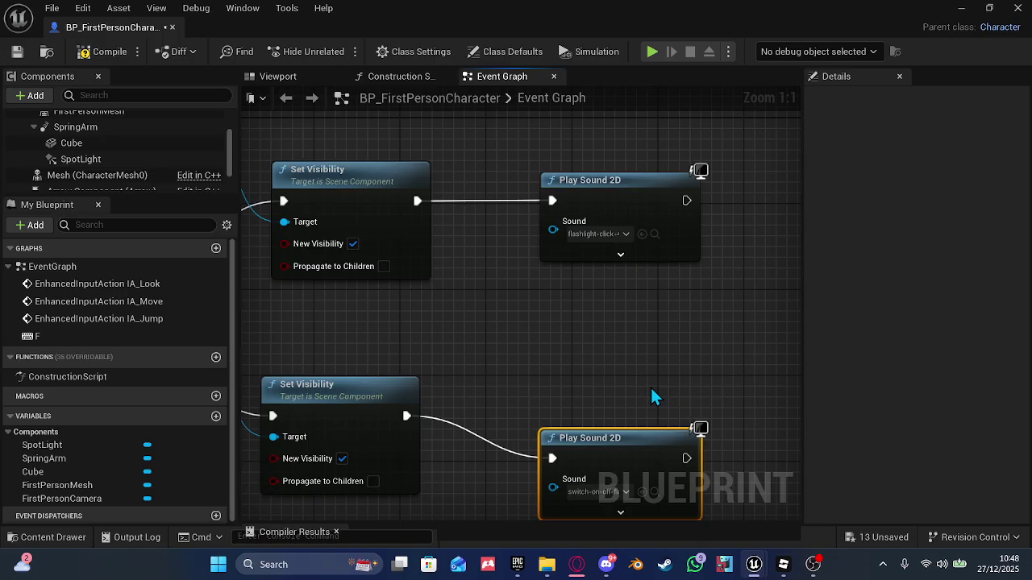
drag(614, 443, 613, 421)
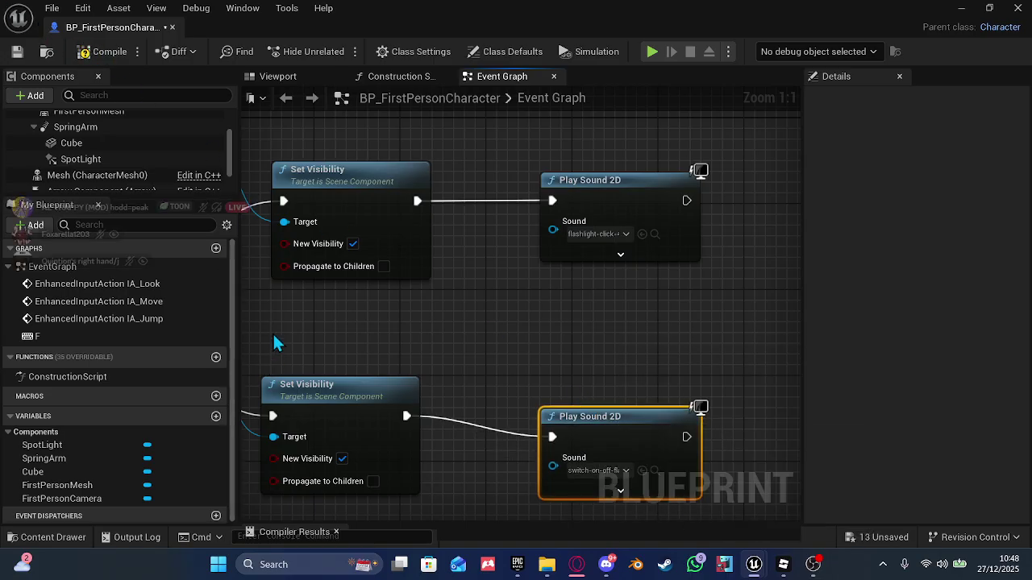
- Disable New Visibility on the lower Set Visibility node, and compile and save the blueprint
right_drag(416, 256, 635, 231)
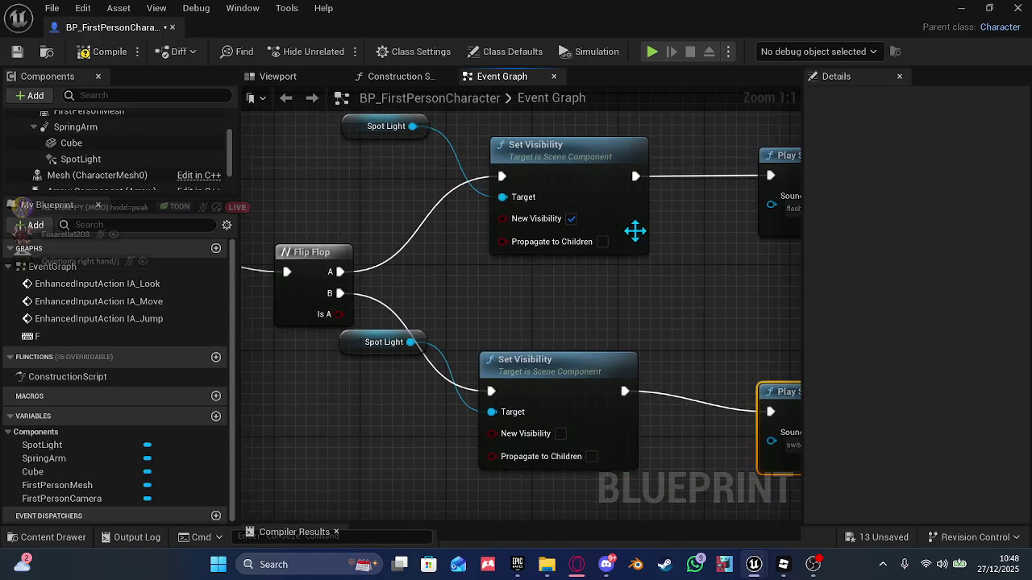
right_drag(555, 311, 414, 285)
scroll(561, 332, down, 1)
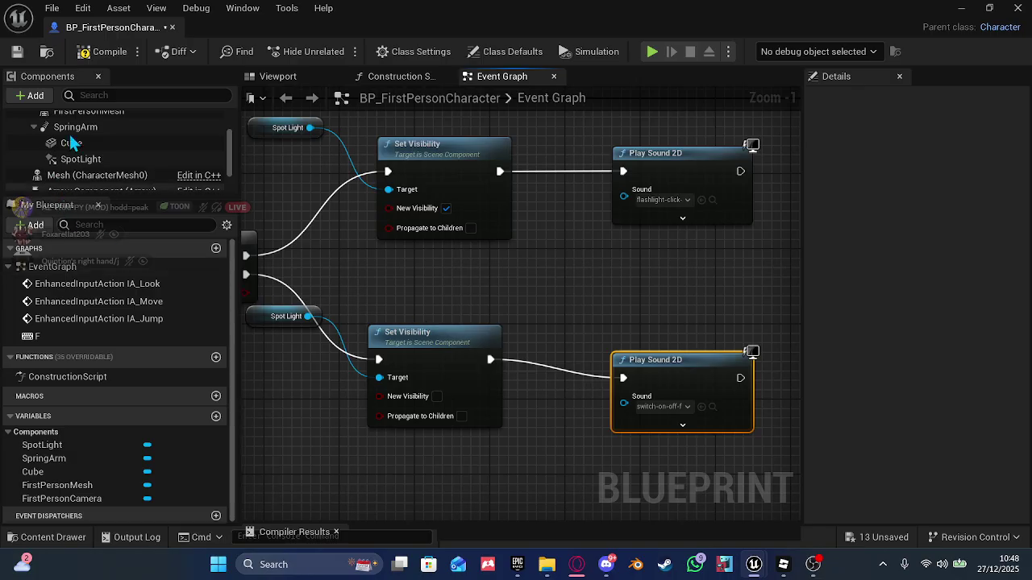
click(74, 51)
click(22, 52)
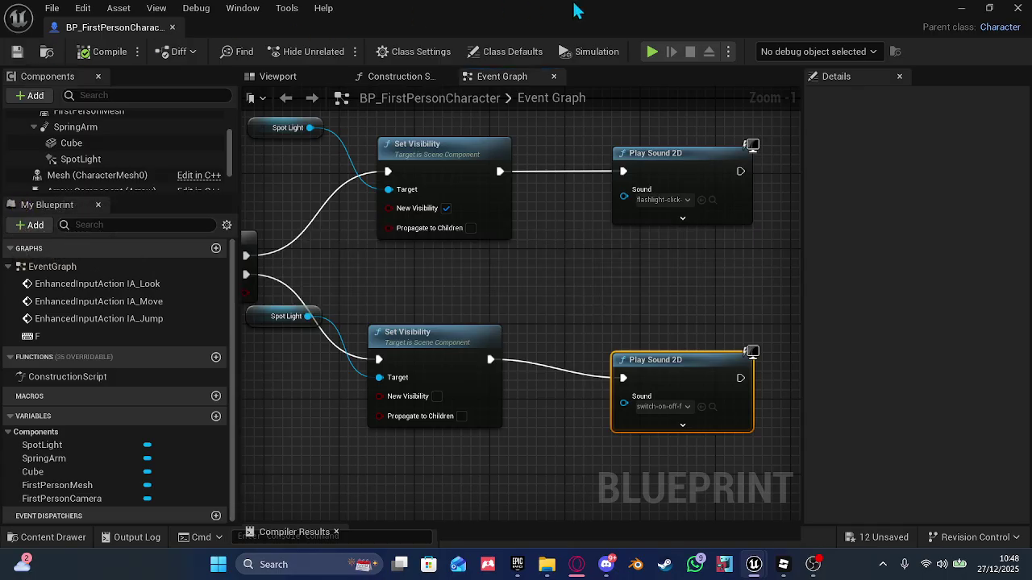
- Play-test FirstPersonMap, walking around and repeatedly toggling the flashlight to check its light and click sounds, and end the session
click(957, 9)
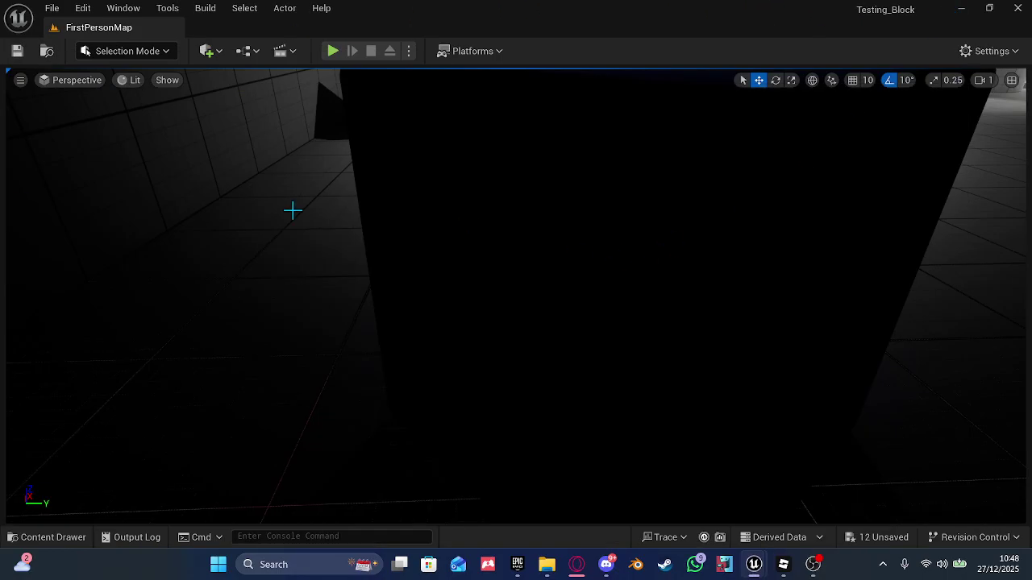
click(333, 51)
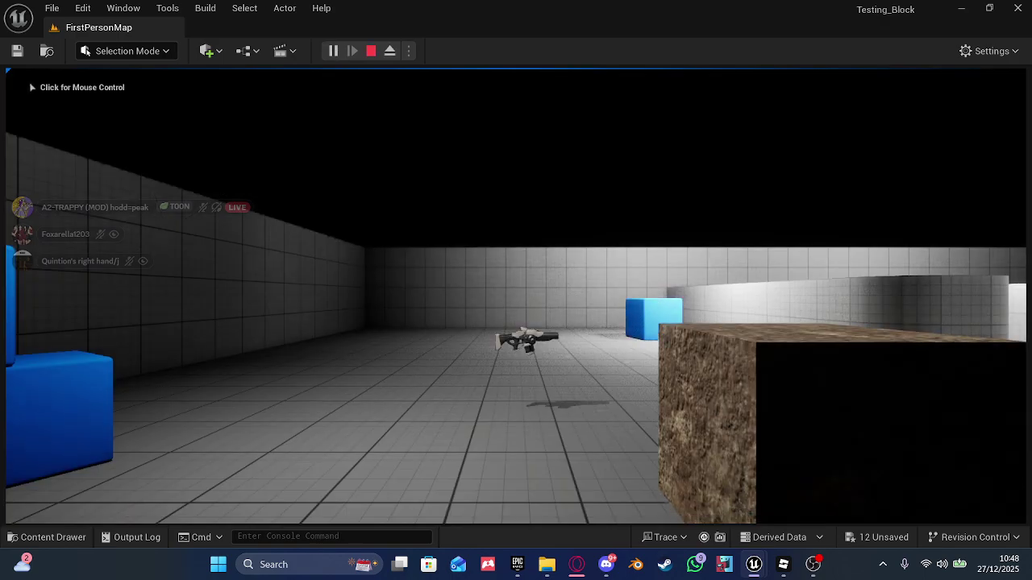
click(647, 291)
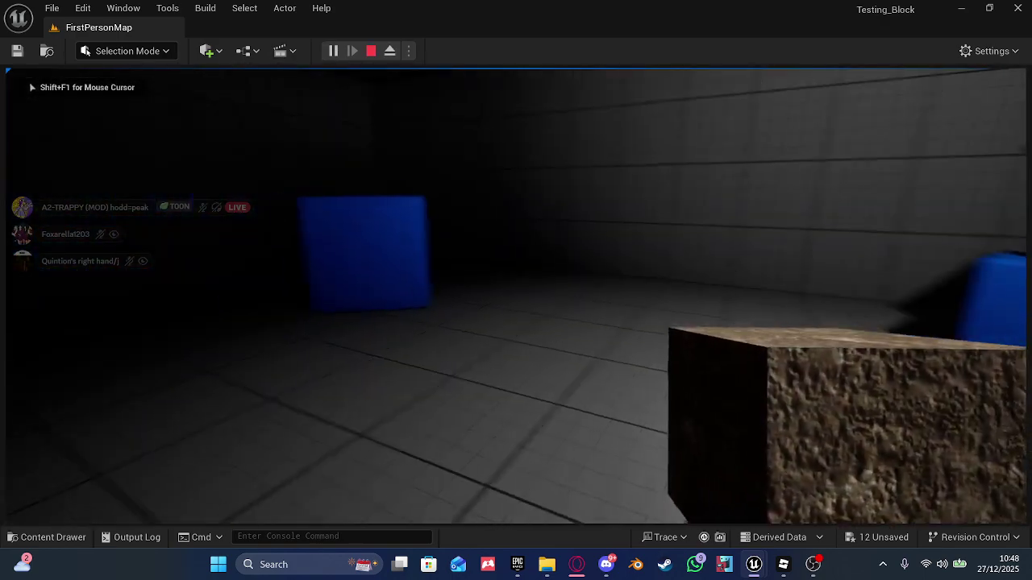
key(w)
key(f)
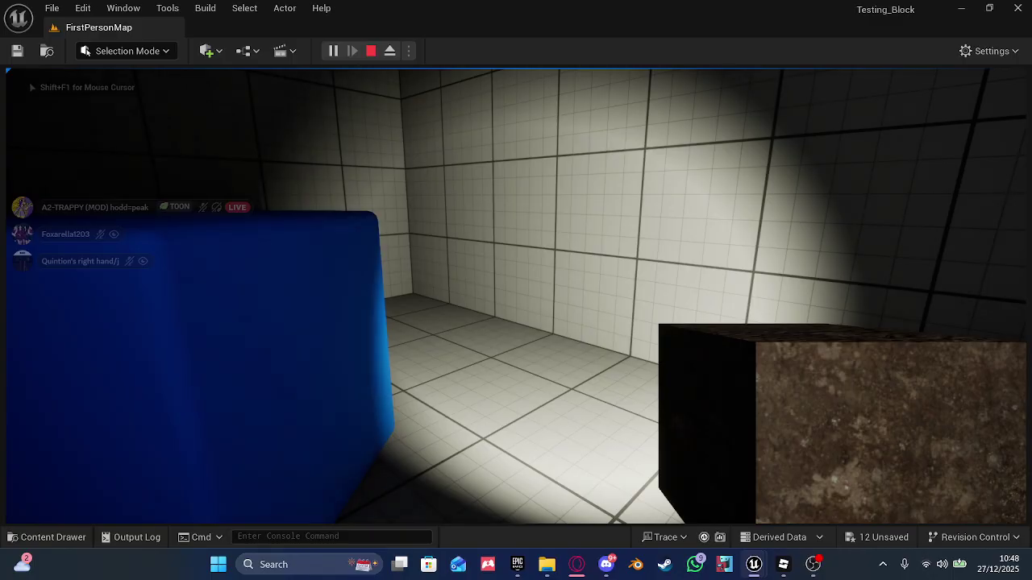
key(f)
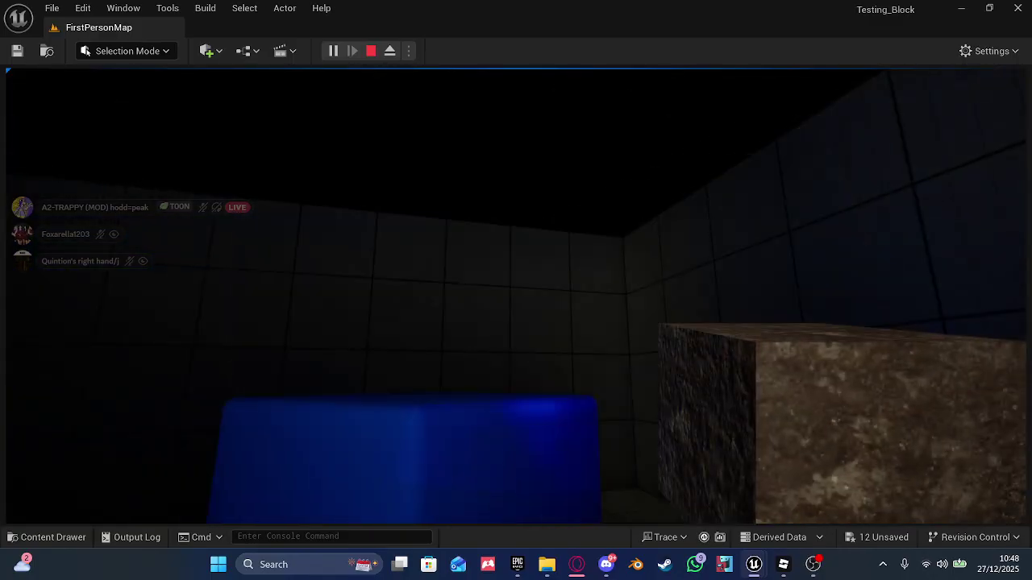
key(f)
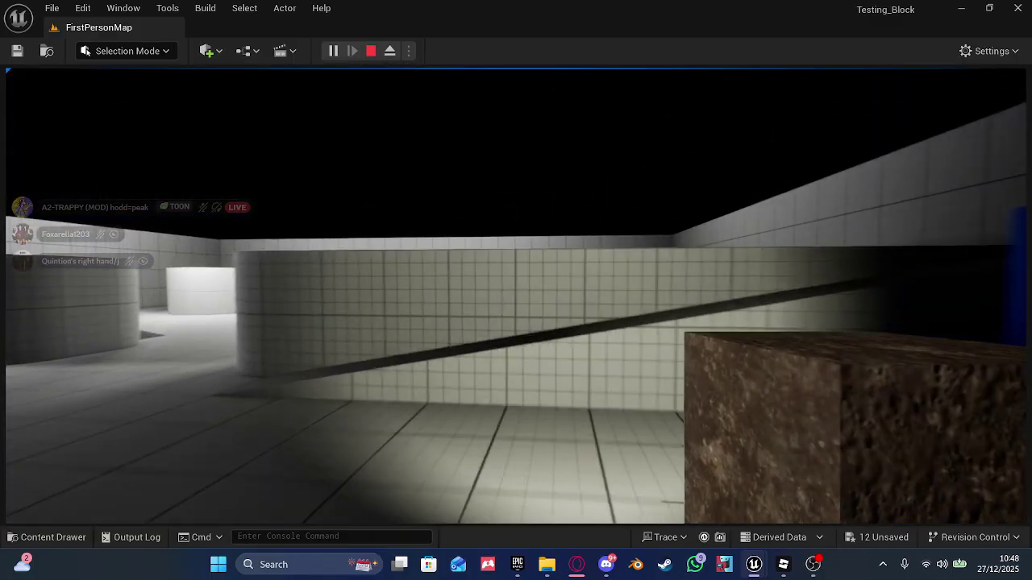
key(w)
key(f)
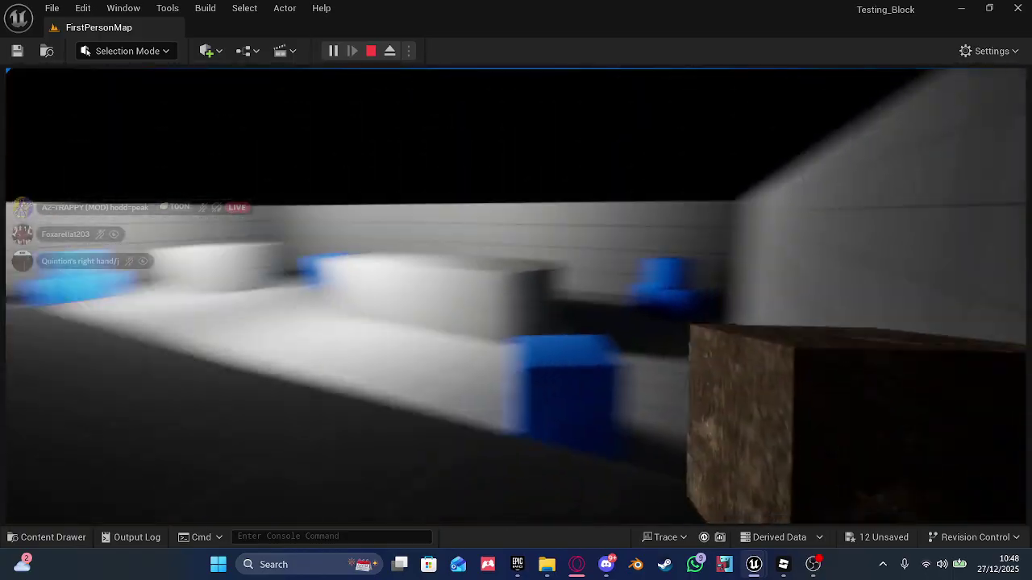
key(f)
key(w)
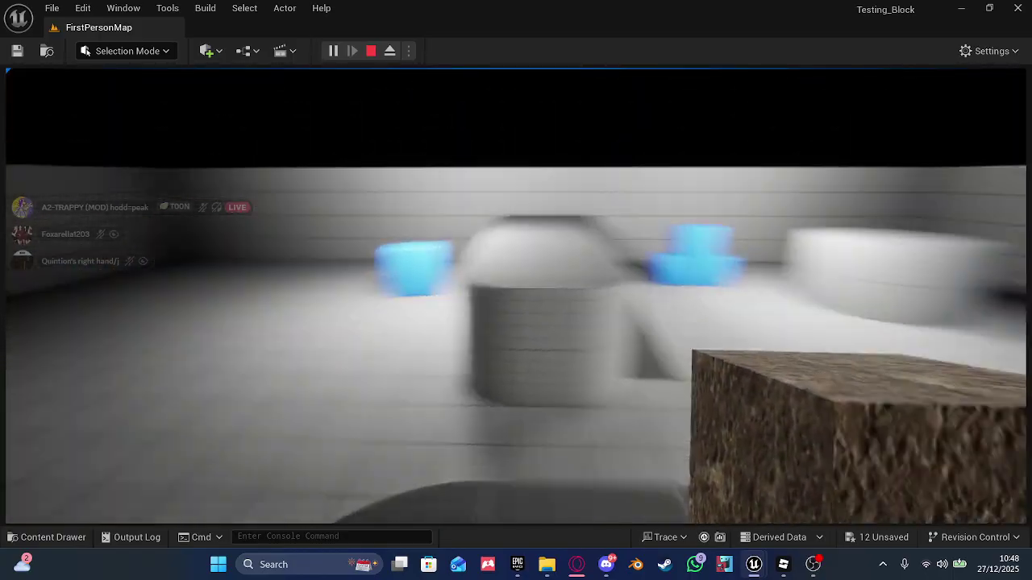
key(w)
key(space)
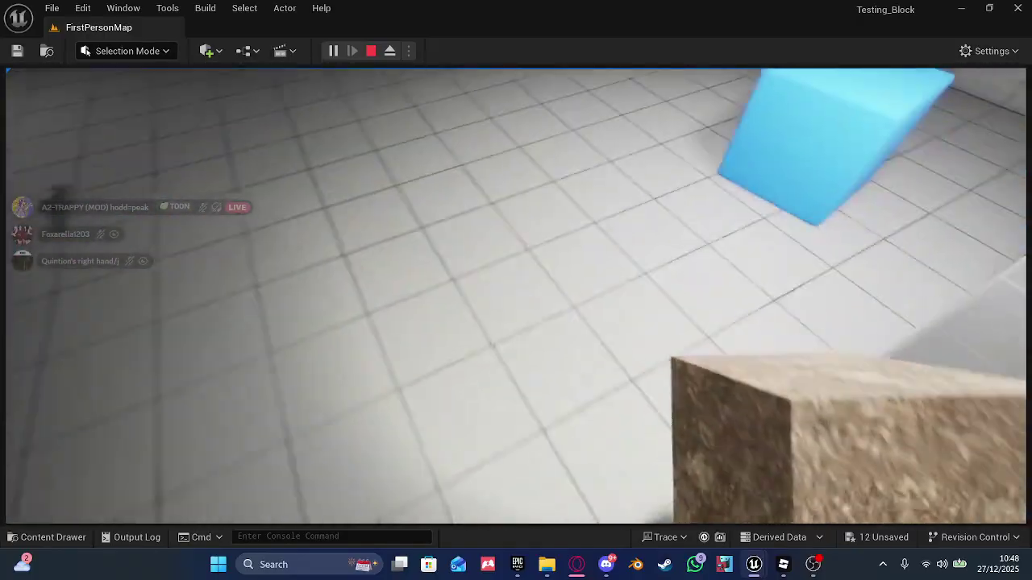
key(w)
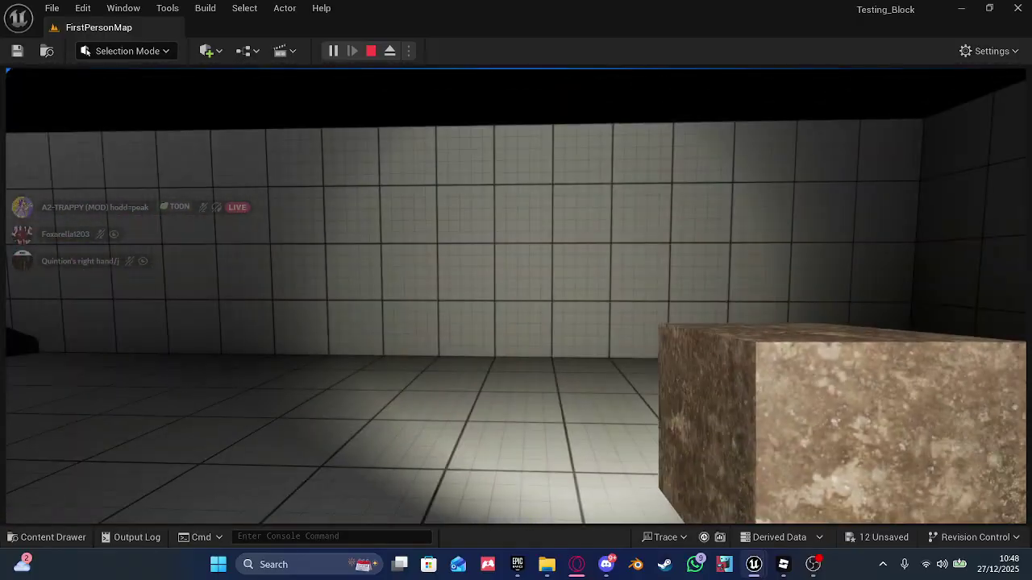
key(Escape)
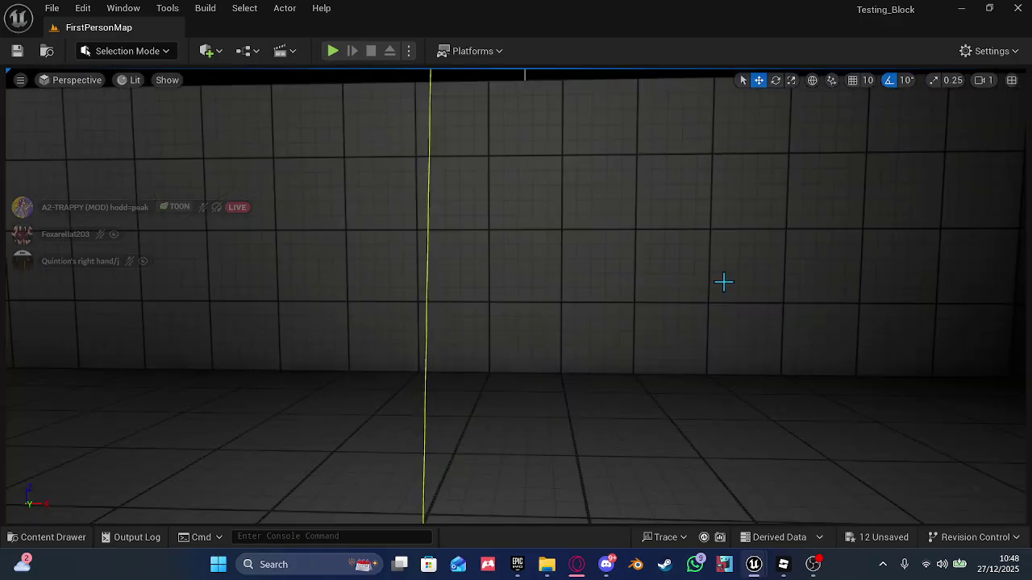
- Select the point light PointLight4 over the long block in the level and open its edit options
right_drag(723, 281, 919, 250)
key(w)
mouse_move(491, 202)
right_down()
mouse_move(524, 121)
mouse_move(491, 322)
mouse_move(492, 202)
right_up()
key(s)
click(521, 242)
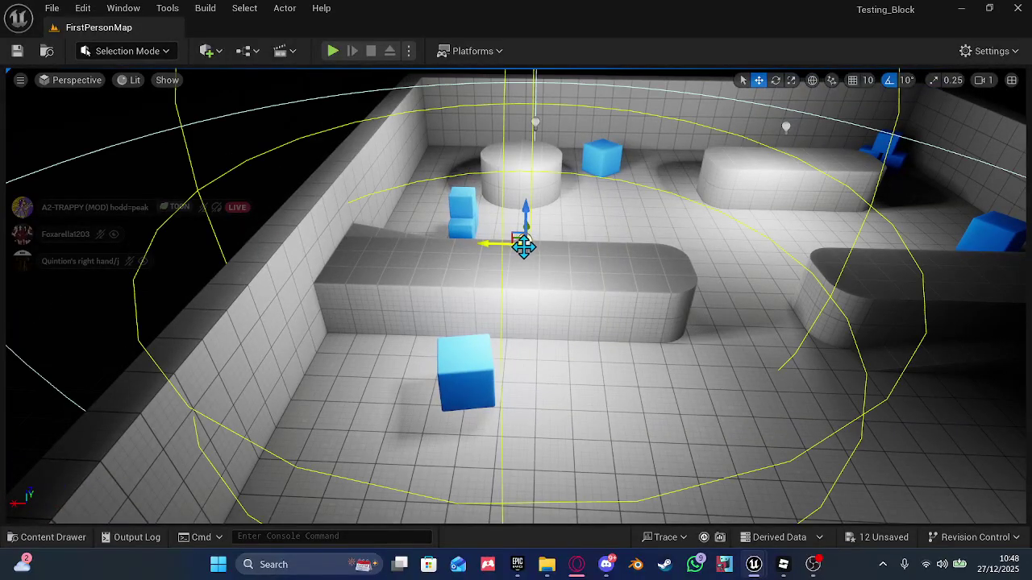
right_click(524, 242)
mouse_move(602, 342)
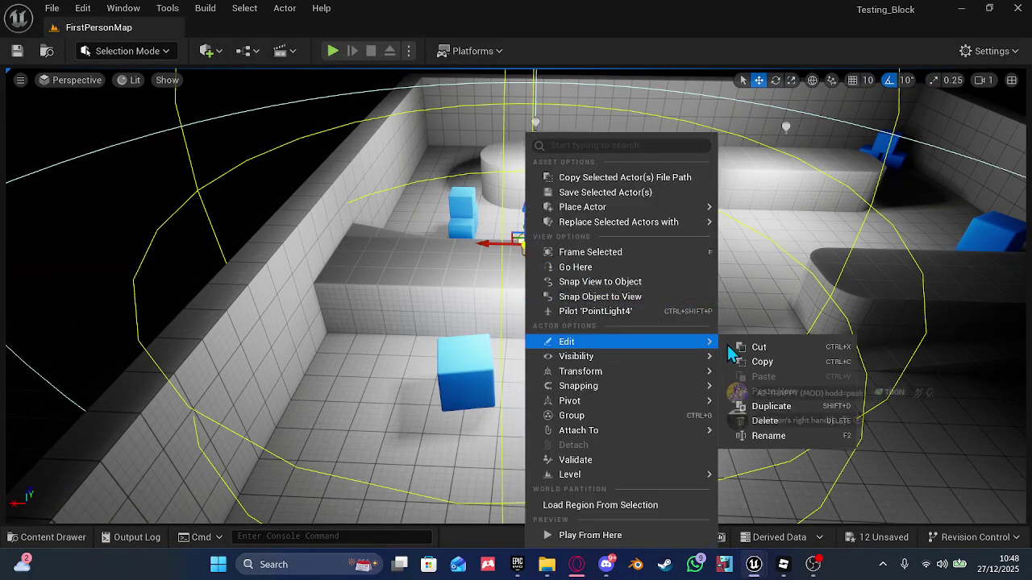
- Delete the point lights PointLight4 and PointLight3 from the level
click(769, 423)
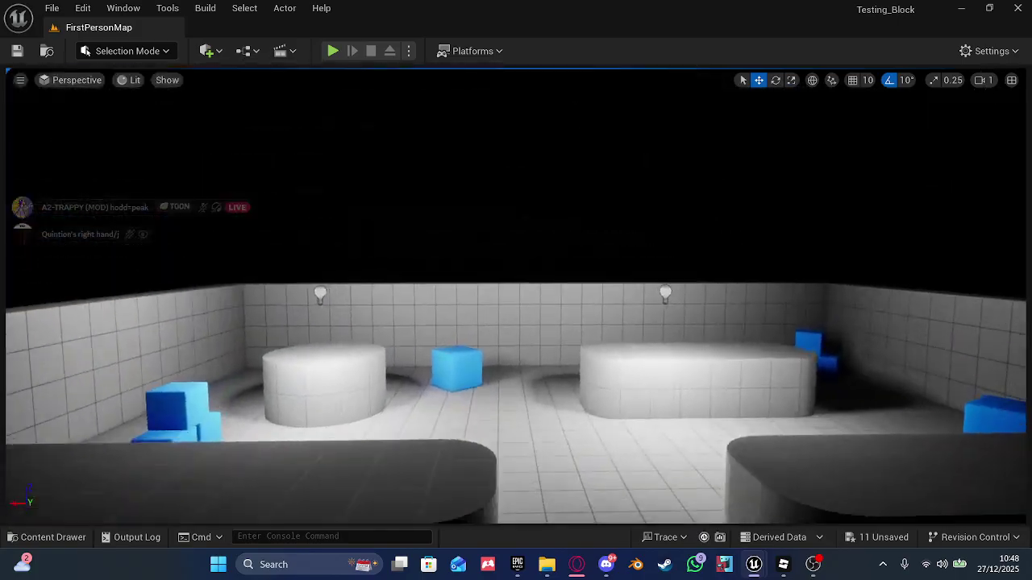
mouse_move(648, 332)
right_down()
mouse_move(750, 342)
mouse_move(604, 310)
mouse_move(648, 333)
right_up()
key(w)
click(636, 365)
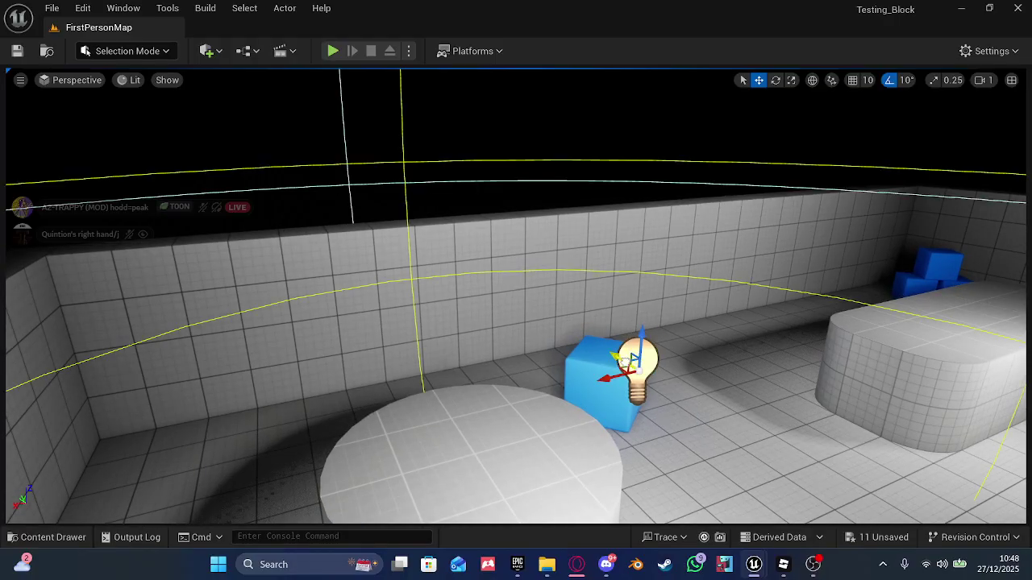
right_click(627, 363)
mouse_move(710, 341)
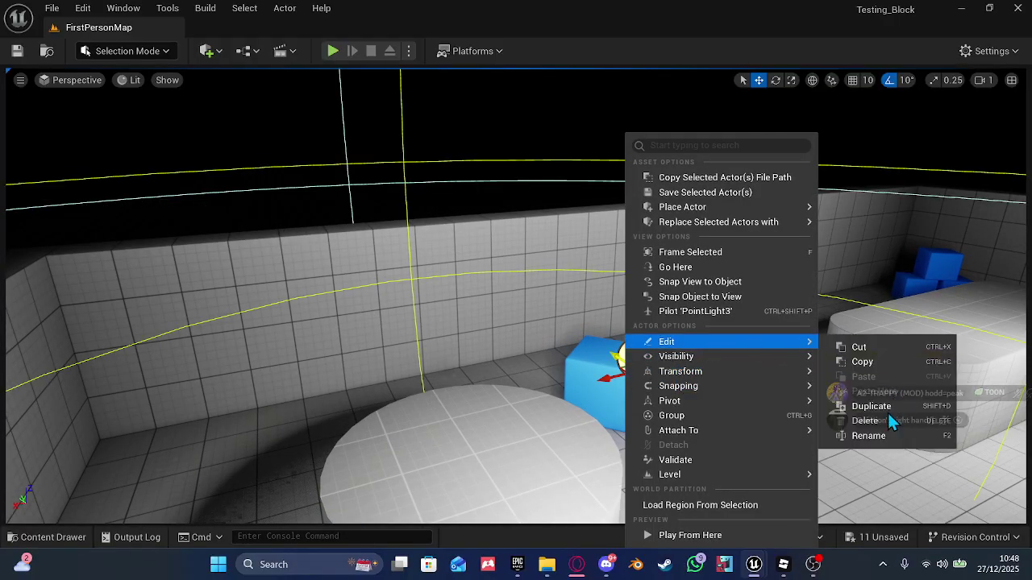
click(881, 422)
- Play-test the level, walking around the room with the flashlight to check the darker lighting, and end the session
click(333, 51)
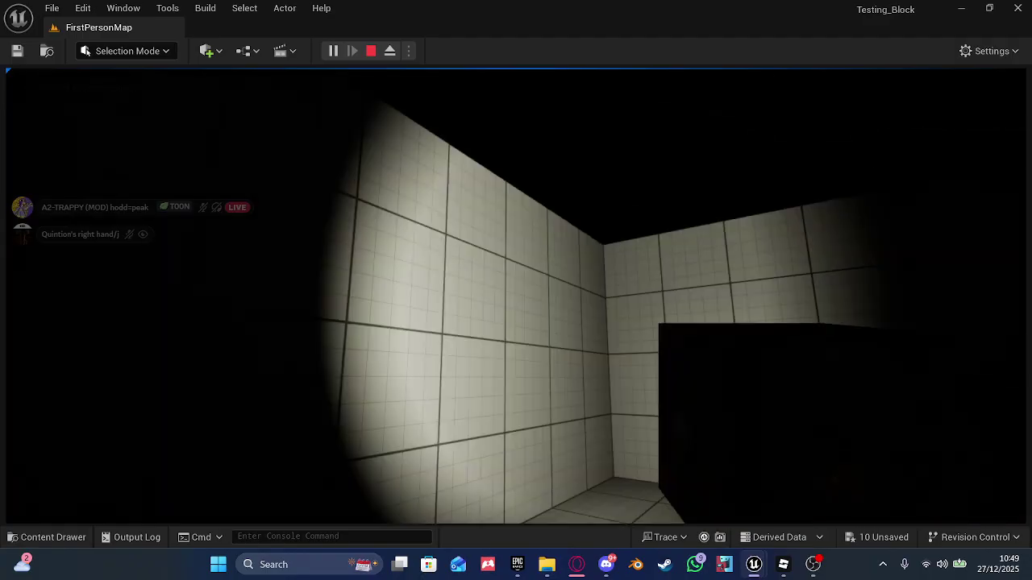
key(w)
key(w)
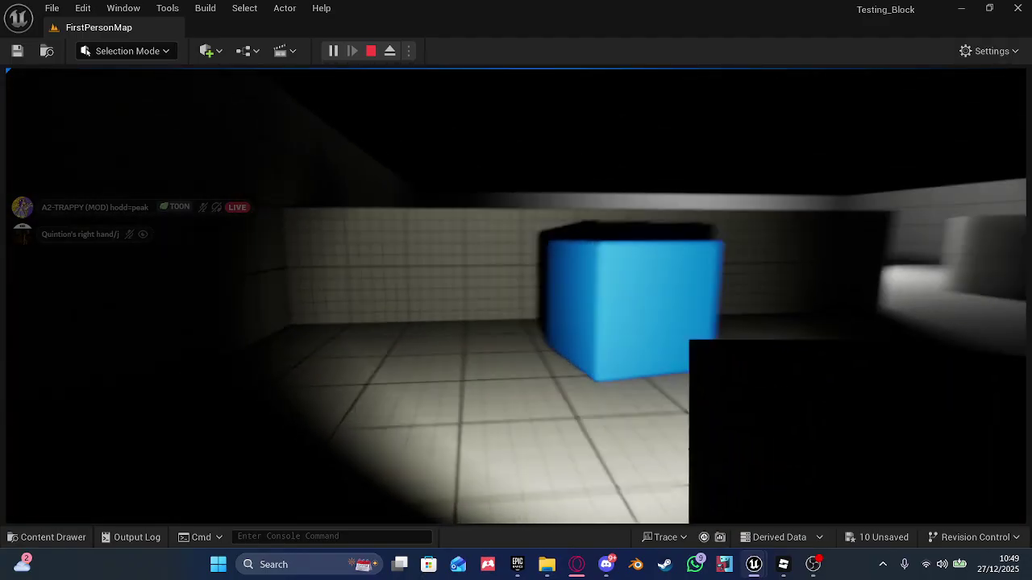
key(w)
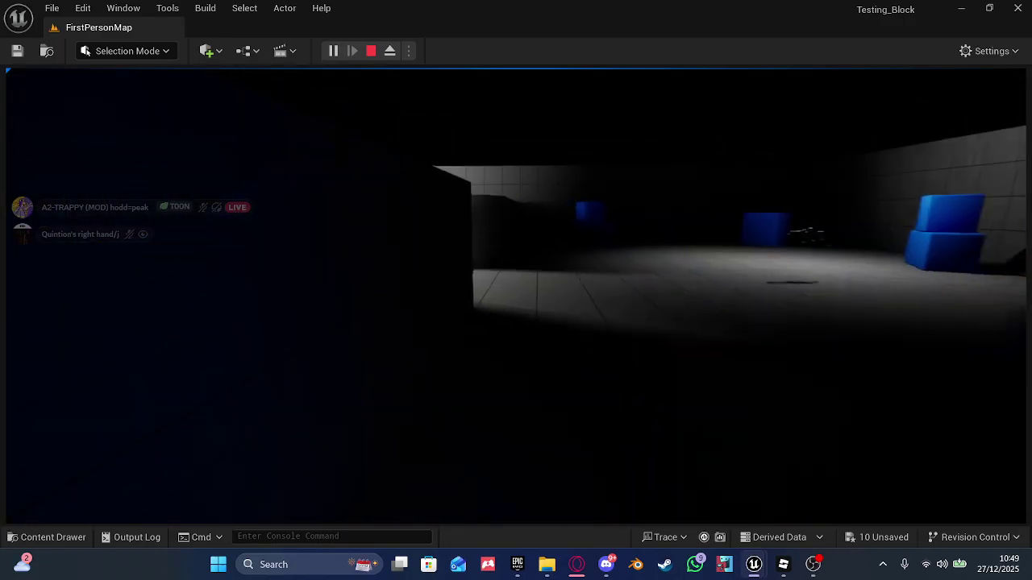
key(w)
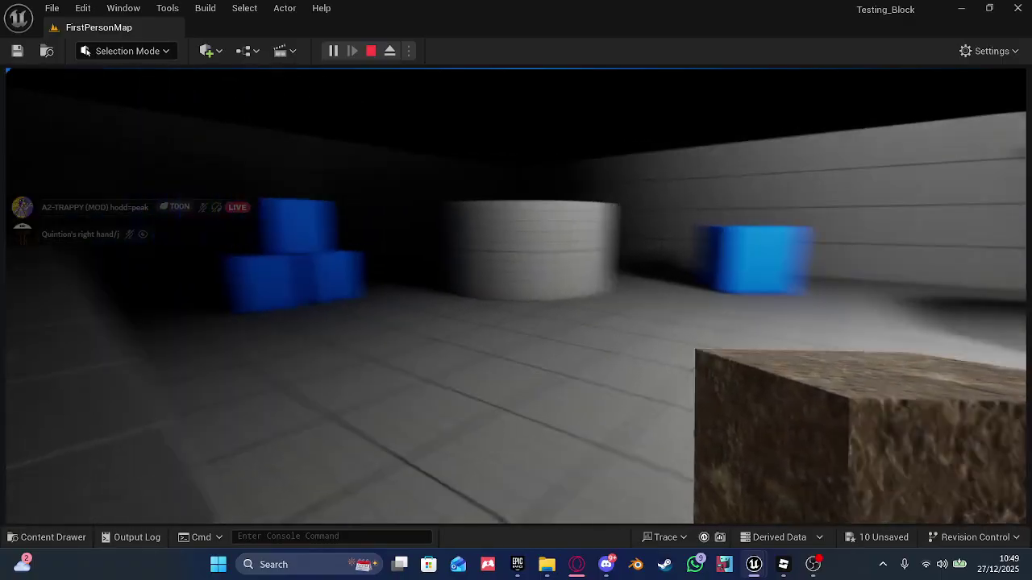
key(w)
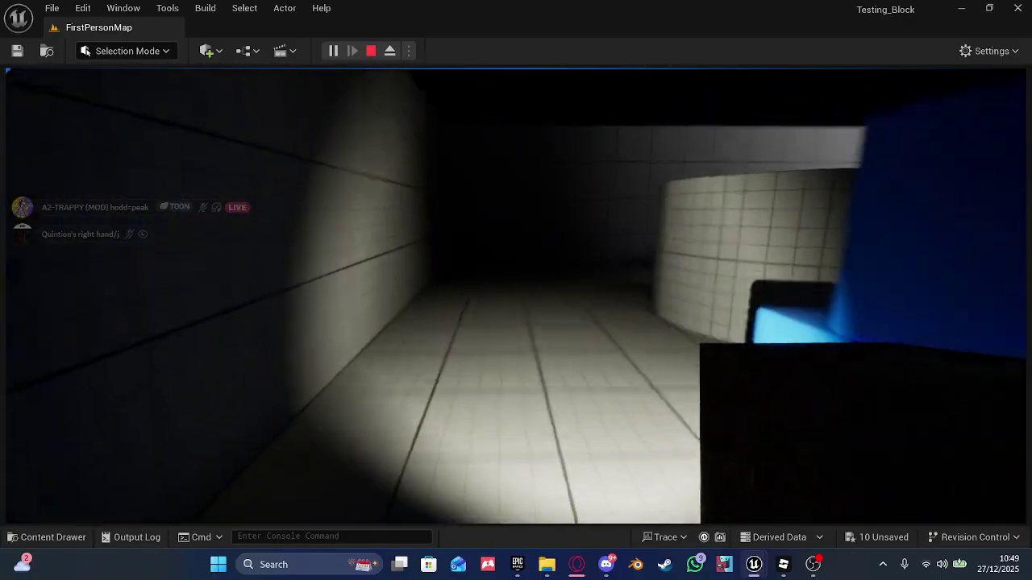
key(w)
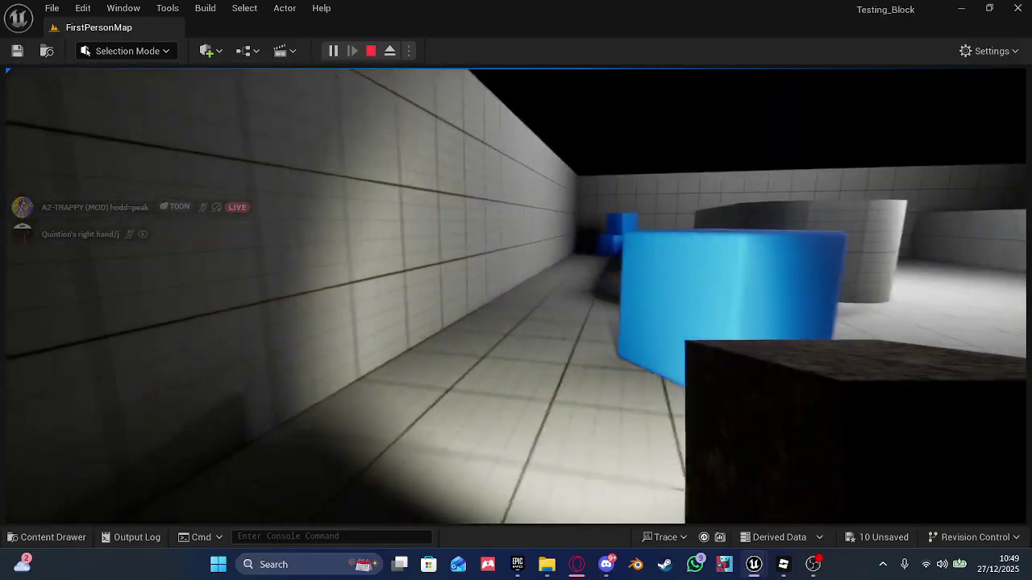
key(Escape)
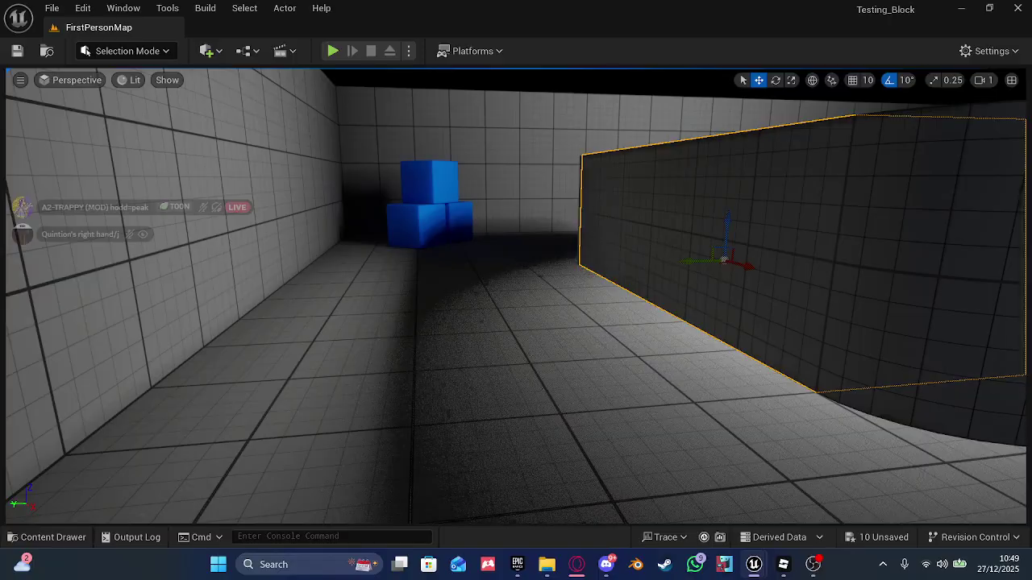
- Expand the collapsed Outliner and add an Exponential Height Fog actor to the level
right_drag(709, 309, 686, 326)
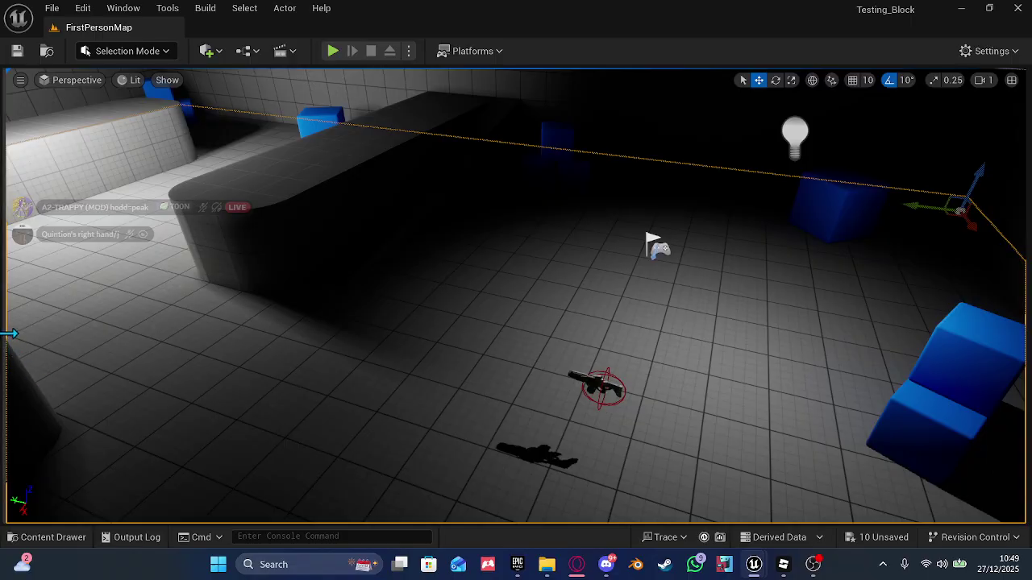
click(9, 333)
drag(278, 377, 170, 376)
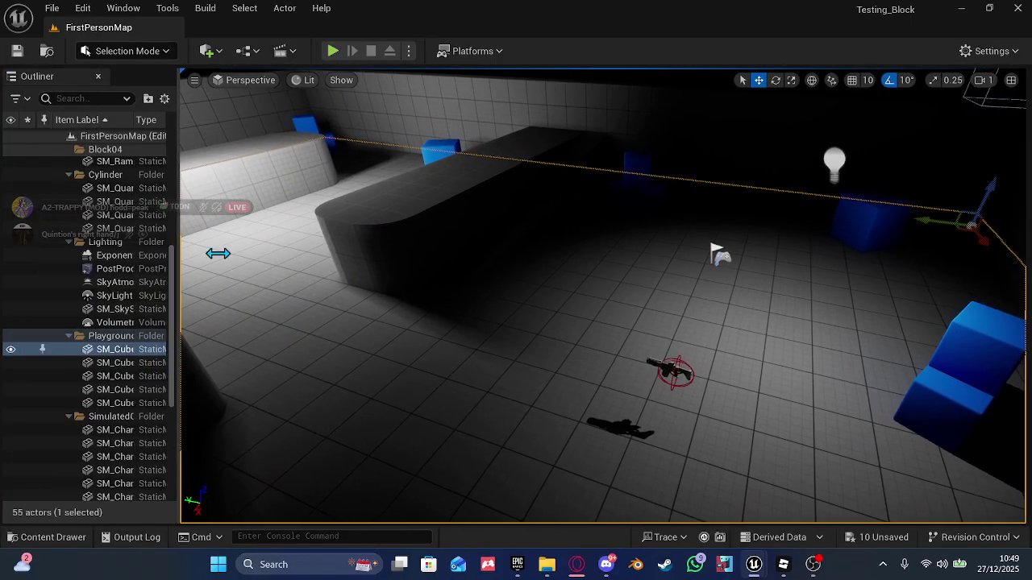
click(208, 52)
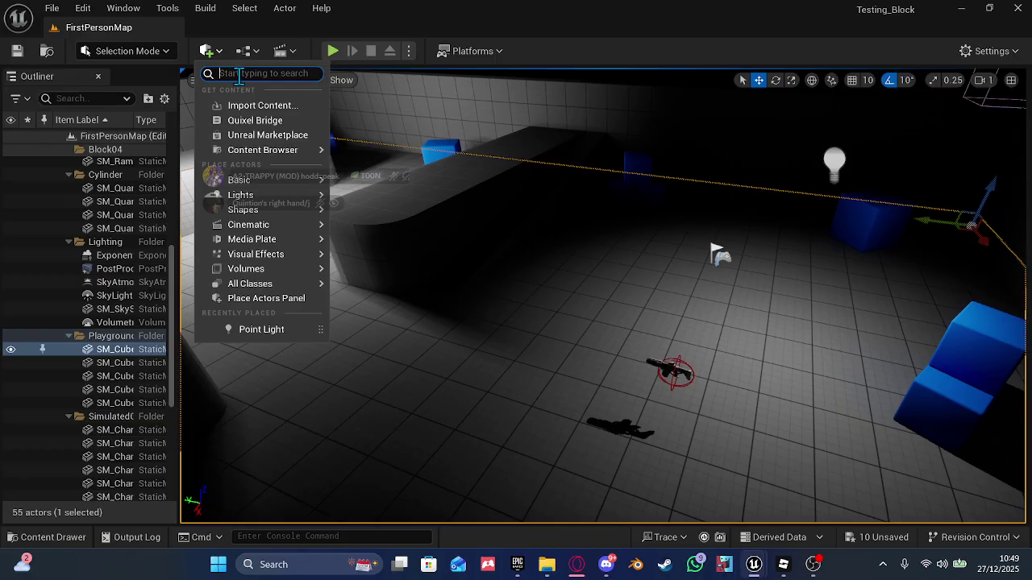
text(fo)
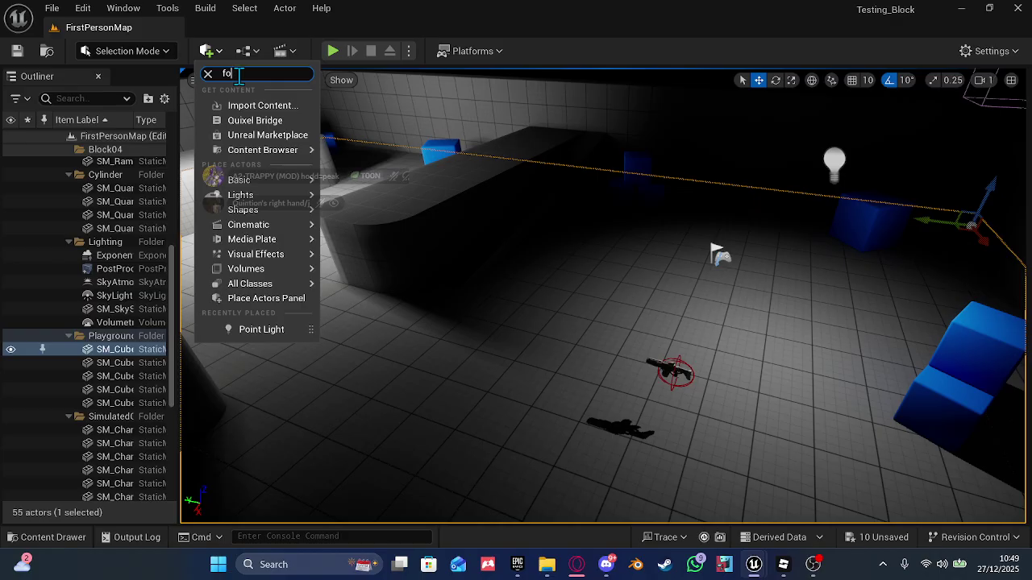
text(g)
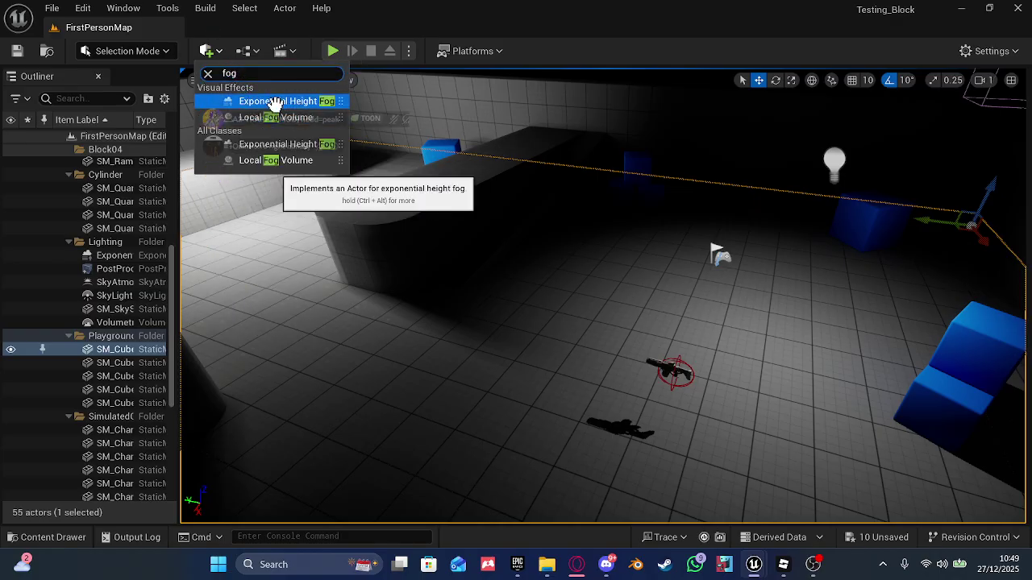
click(274, 103)
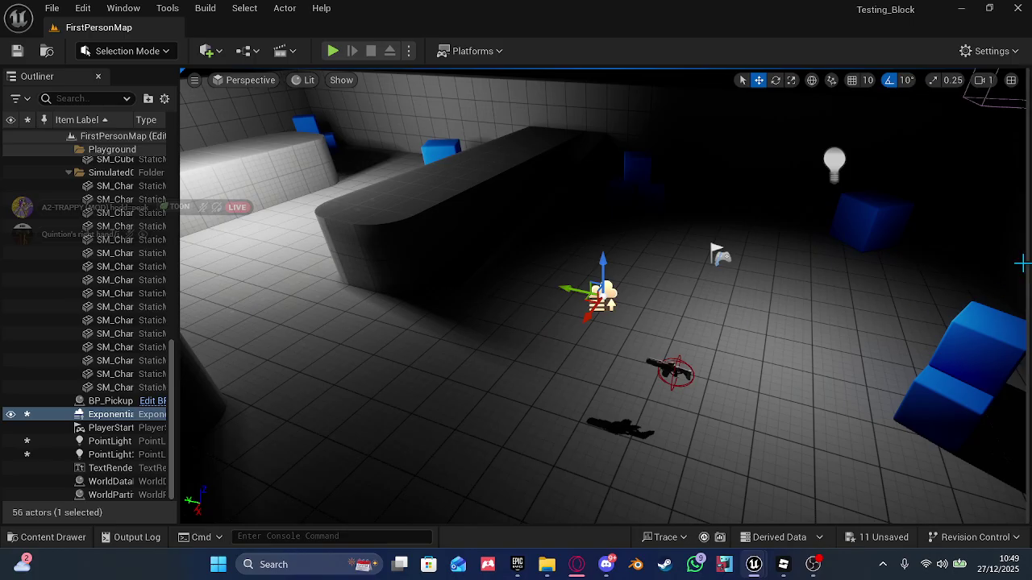
- Reveal the fog actor's details filtered by "fog", enable Volumetric Fog and set its Scattering Distribution to about 0.39
drag(1022, 262, 725, 266)
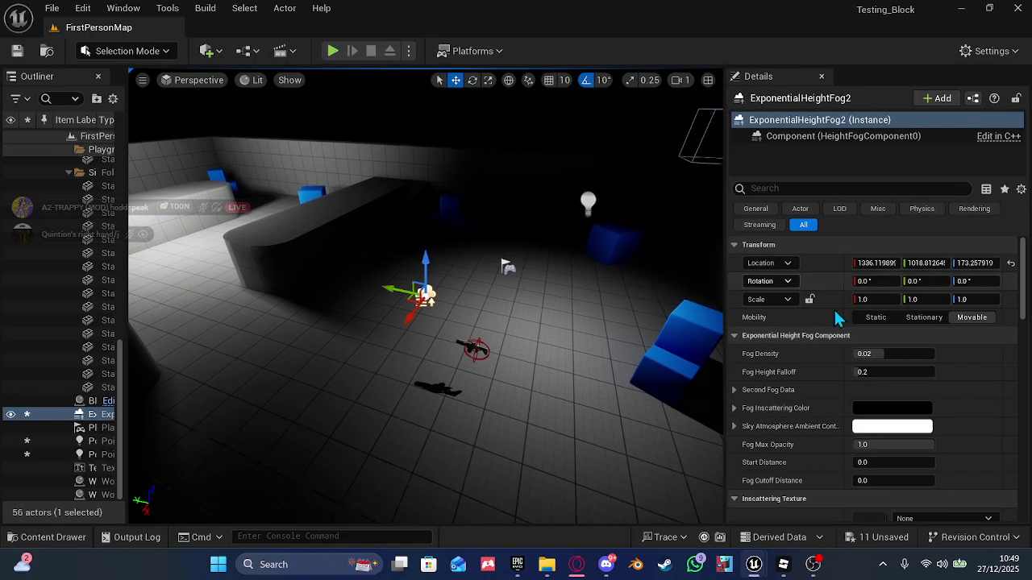
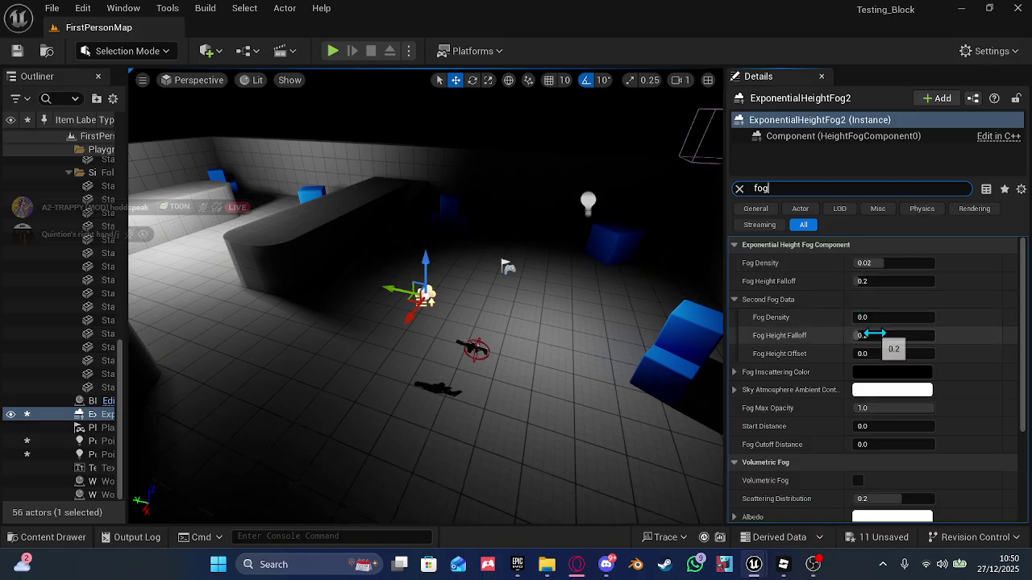
scroll(870, 335, down, 5)
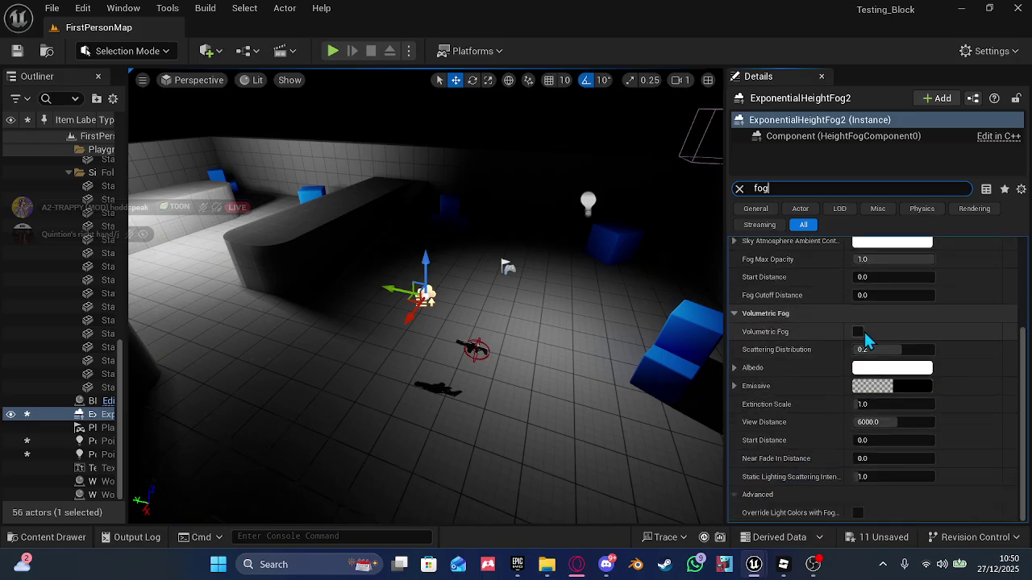
click(858, 331)
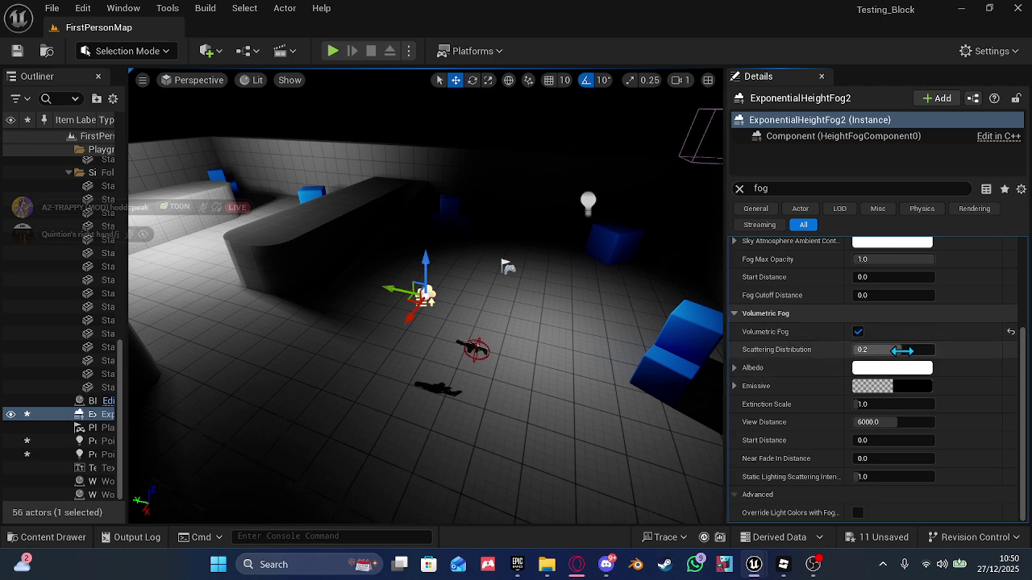
- Change the volumetric fog's Albedo to a muted light blue
click(892, 369)
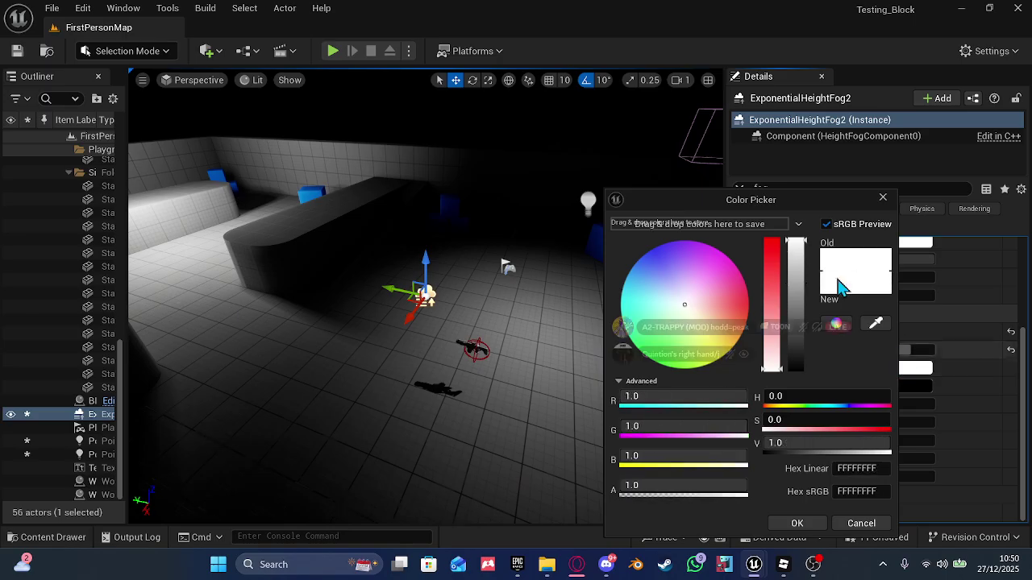
drag(786, 262, 790, 325)
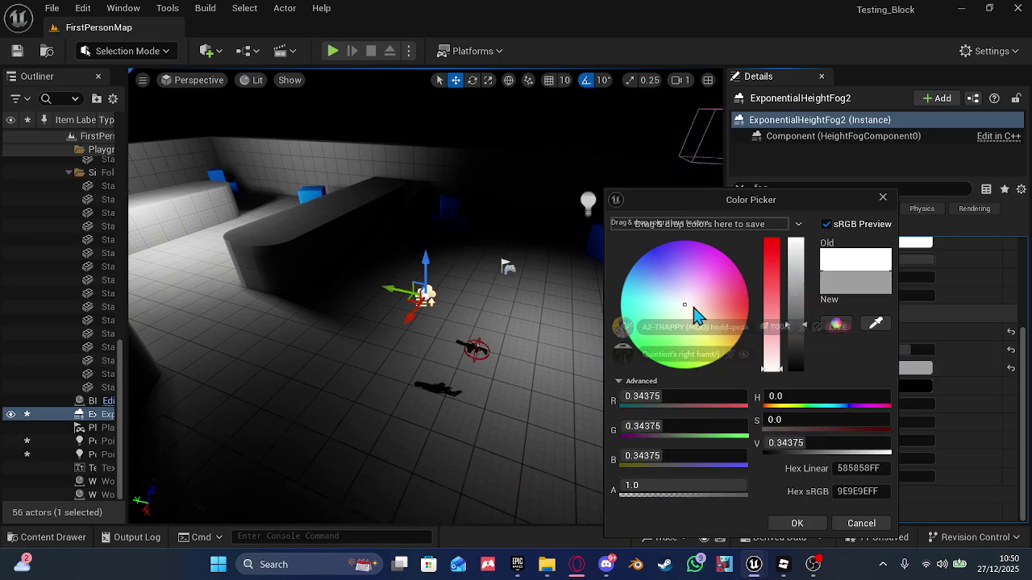
click(687, 307)
drag(688, 305, 687, 304)
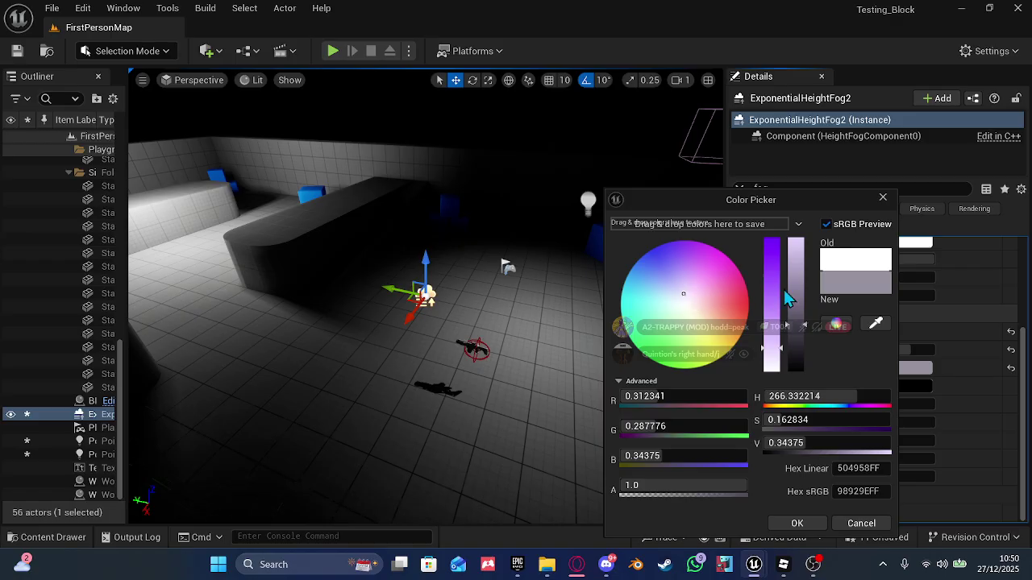
drag(786, 297, 750, 298)
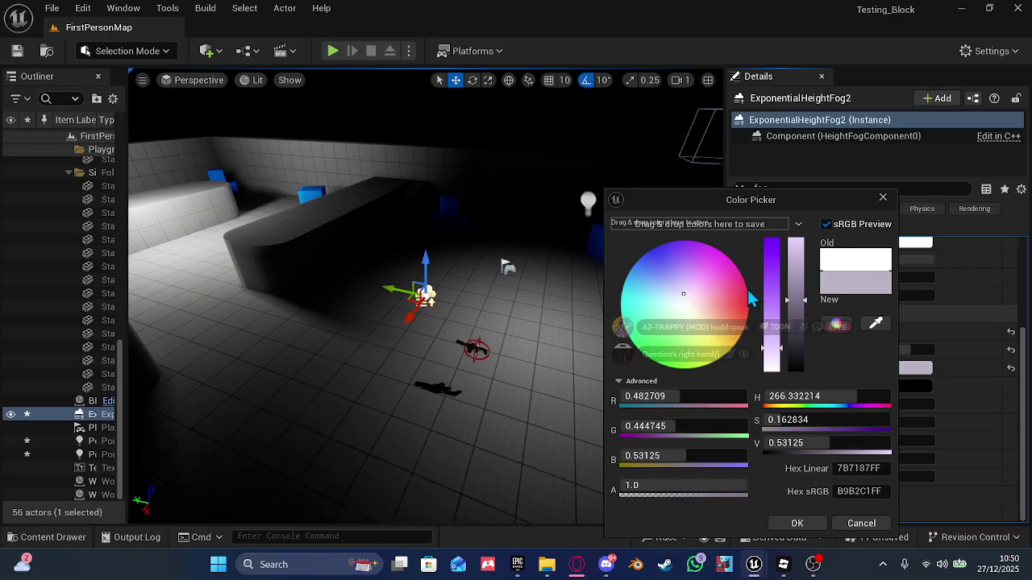
click(678, 292)
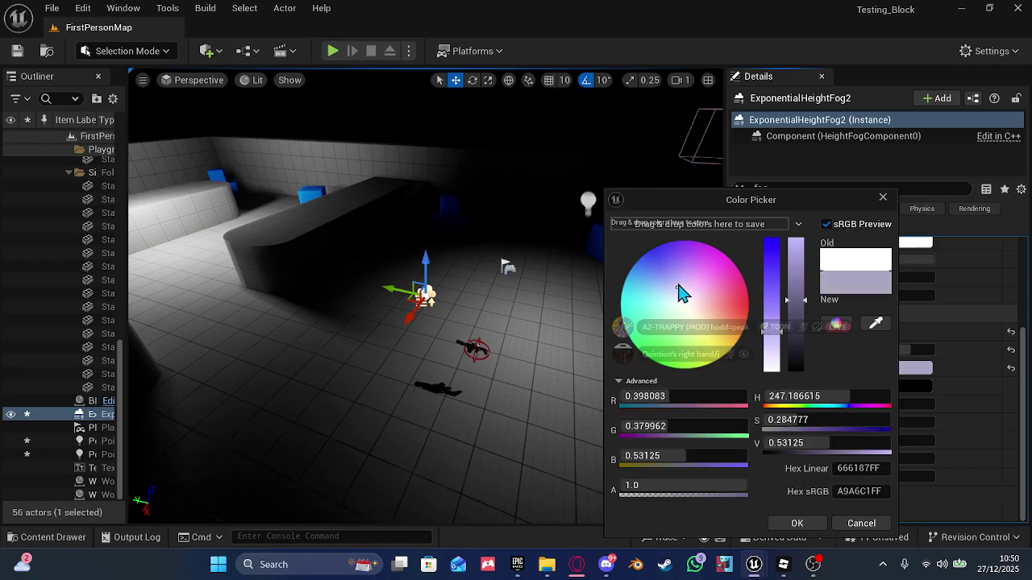
drag(678, 287, 672, 288)
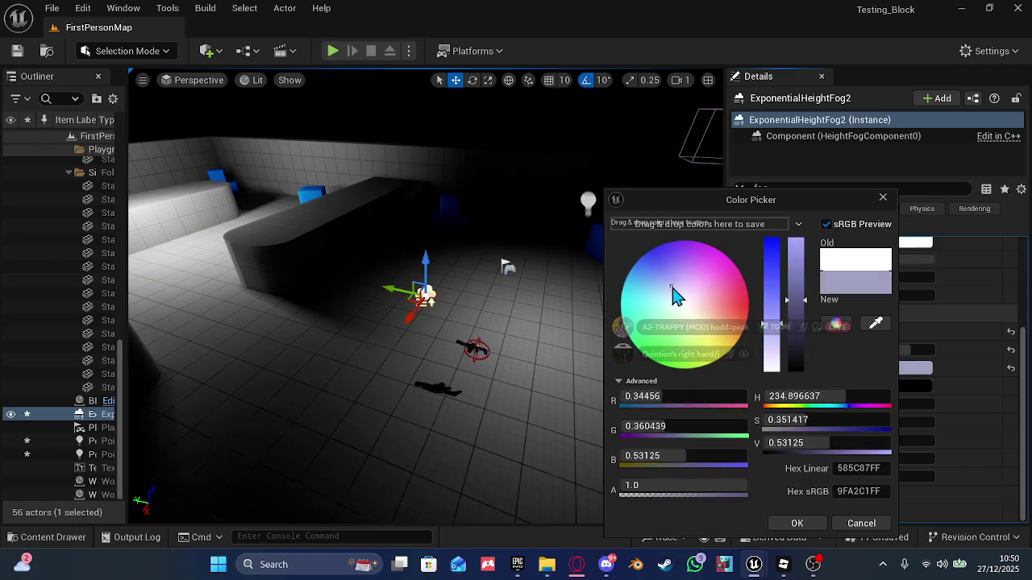
drag(679, 304, 655, 282)
click(797, 524)
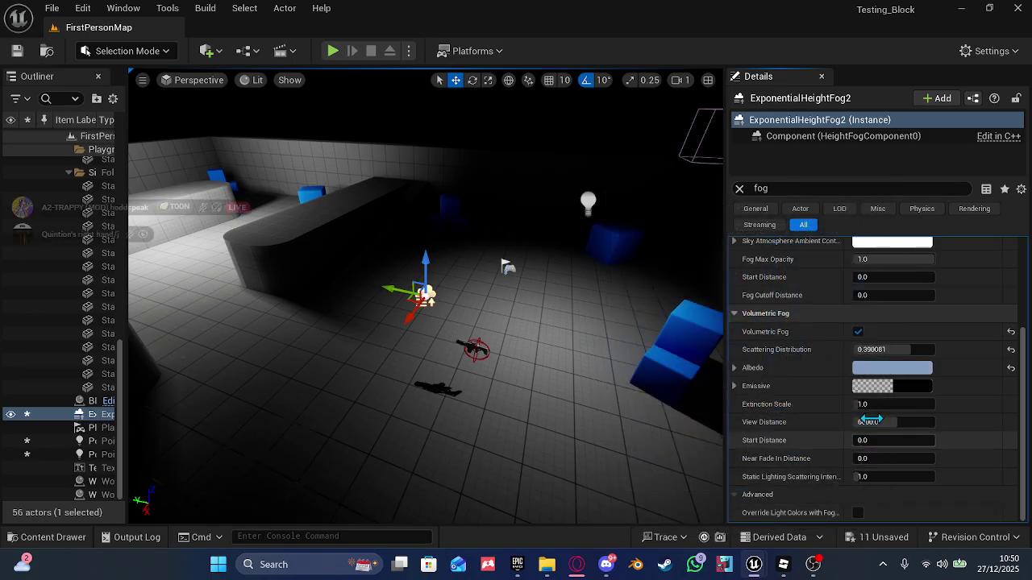
- Set the volumetric fog's Extinction Scale to 10, Start Distance to about 1632, Near Fade In Distance to about 442 and Static Lighting Scattering Intensity to about 4.47
drag(864, 404, 912, 405)
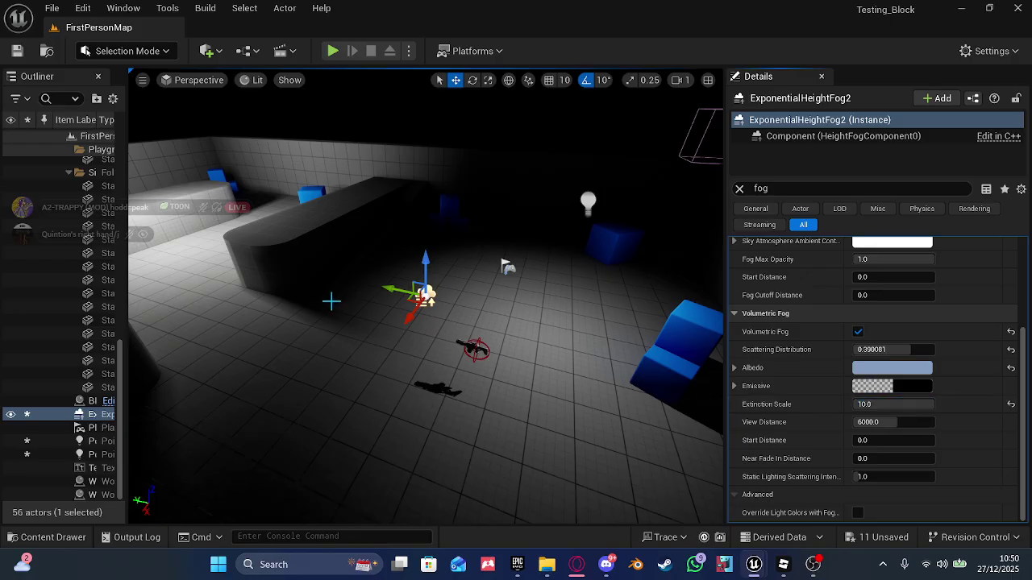
right_drag(331, 301, 218, 260)
click(887, 440)
text(5000)
key(Return)
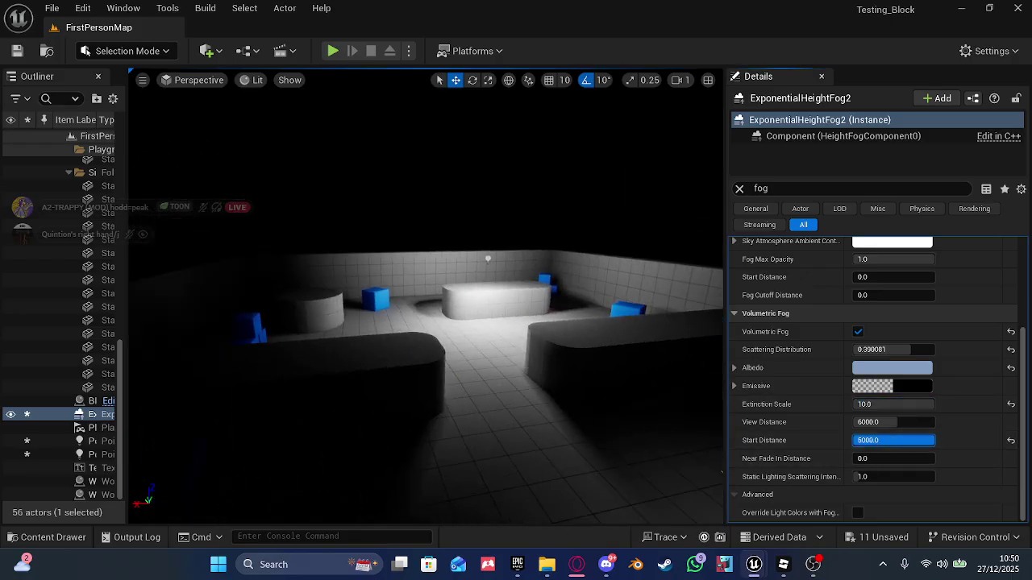
drag(877, 440, 888, 476)
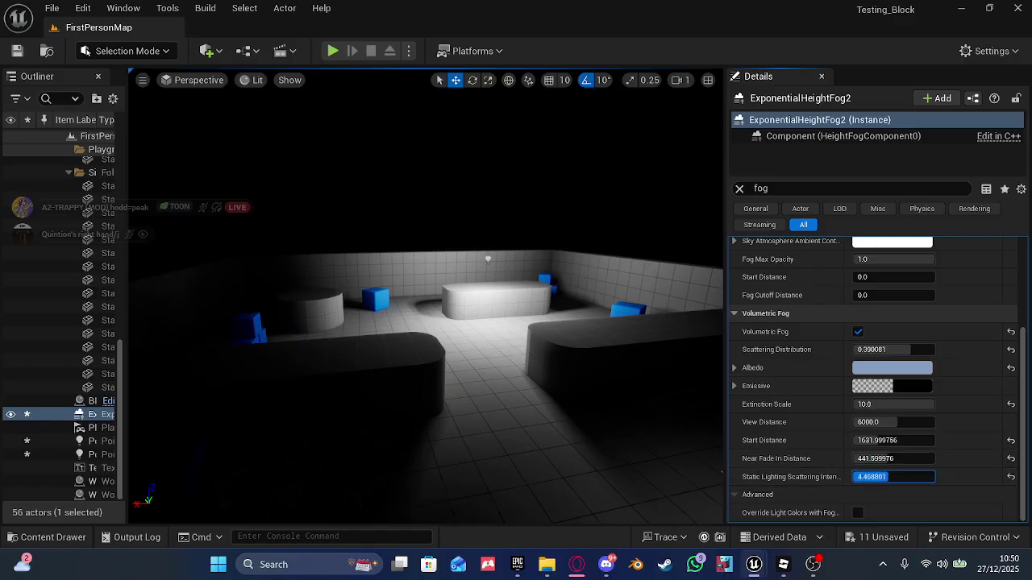
- Set the height fog component's Start Distance to about 2656 and Fog Cutoff Distance to about 15255842
scroll(854, 370, up, 3)
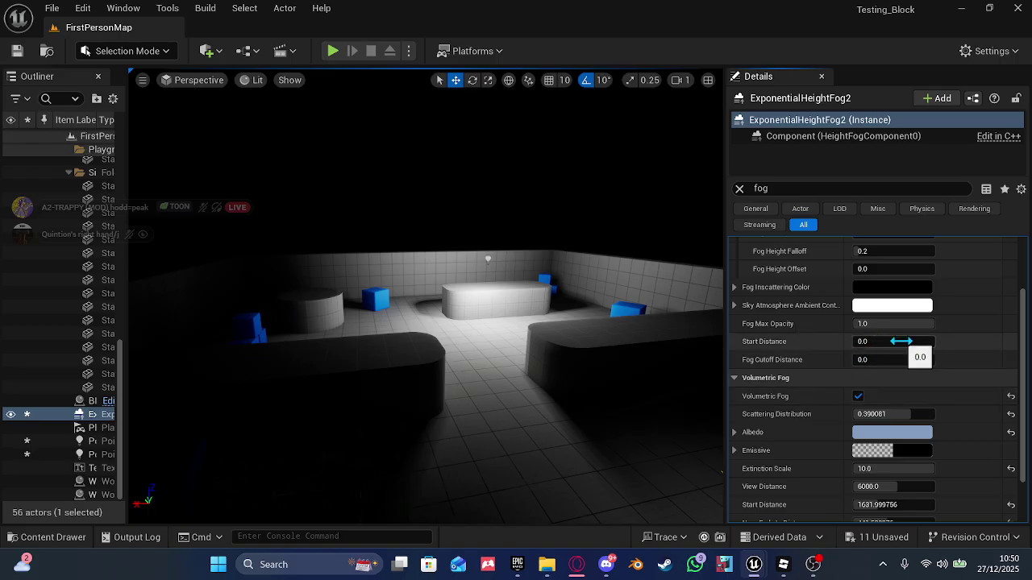
drag(893, 341, 893, 371)
- Set Fog Density to about 0.026 and Fog Height Falloff to about 0.79, with second fog density about 0.032 and height offset about 4.96
scroll(862, 334, up, 4)
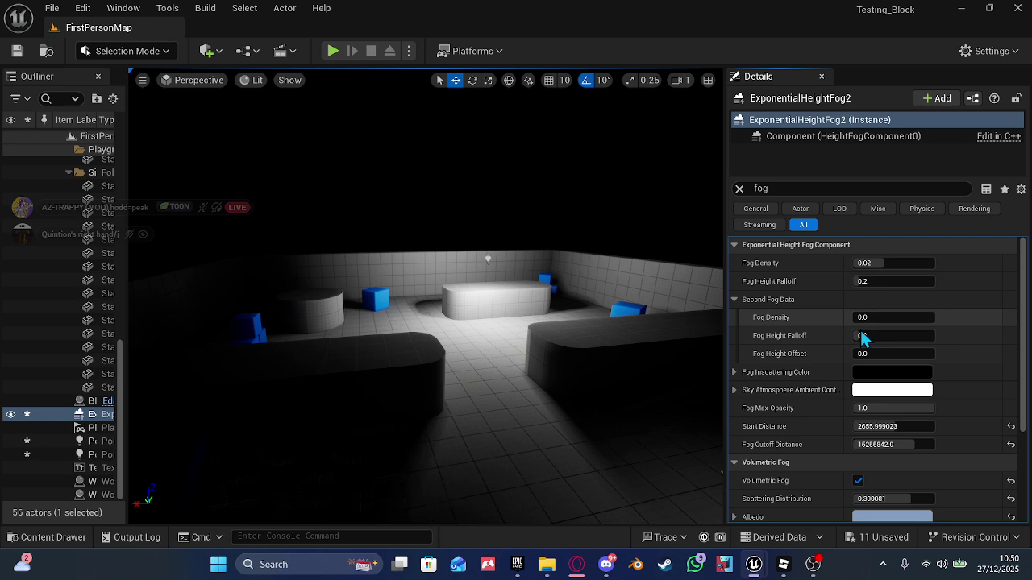
drag(889, 315, 898, 316)
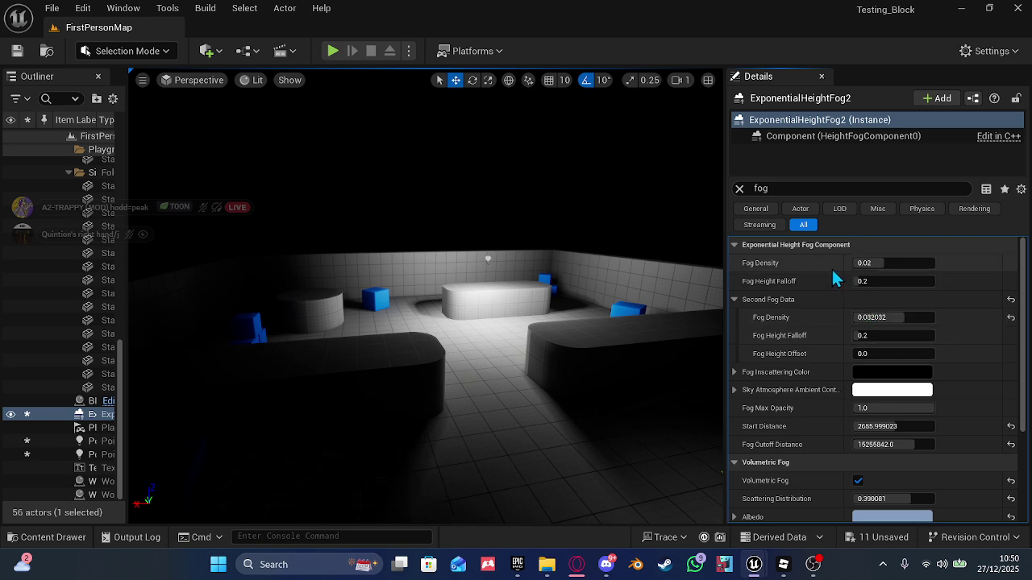
drag(866, 281, 894, 263)
drag(893, 353, 899, 353)
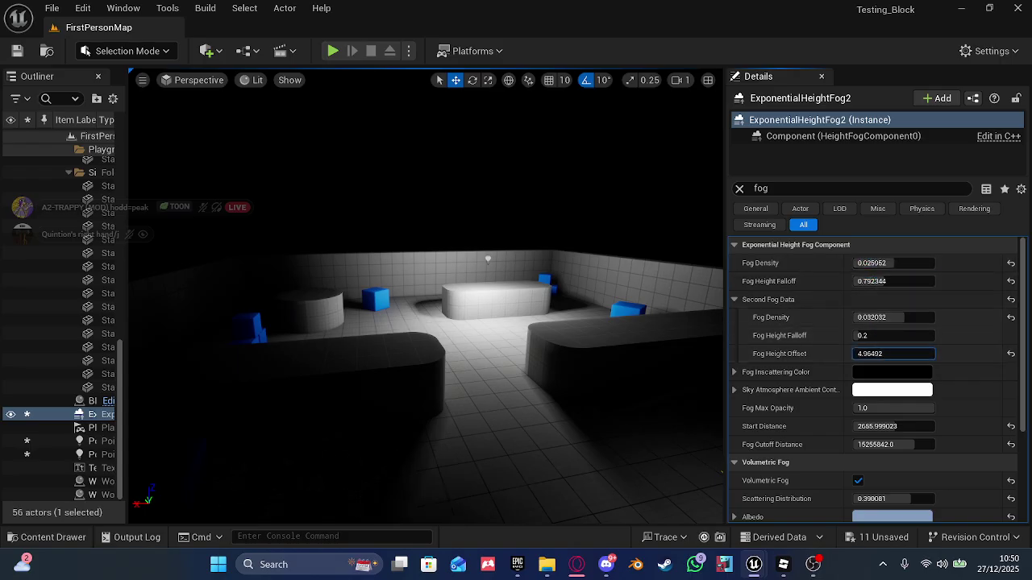
- Set the Fog Inscattering Color to light grey, hex sRGB D2D2D2
click(878, 371)
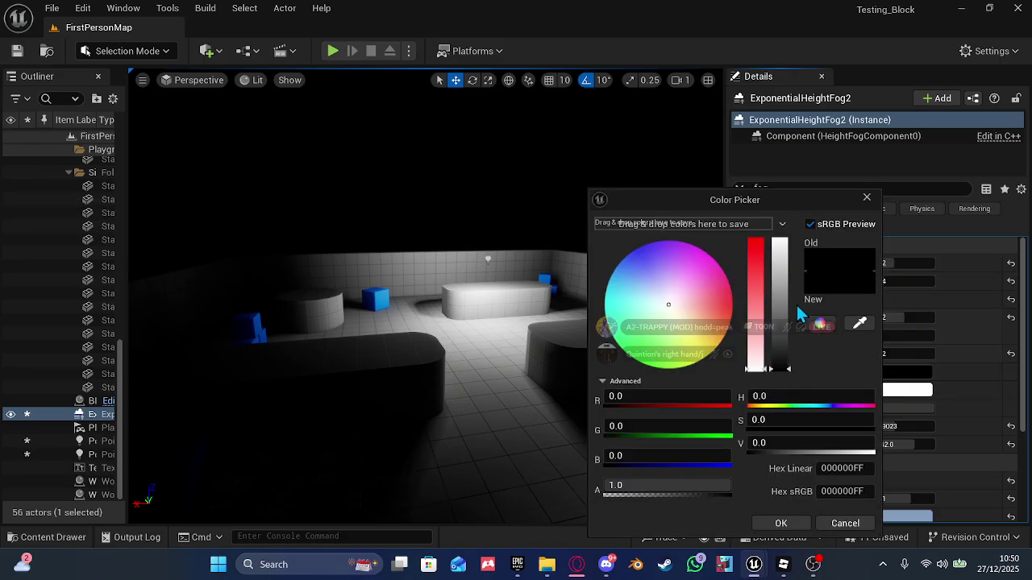
drag(778, 323, 780, 286)
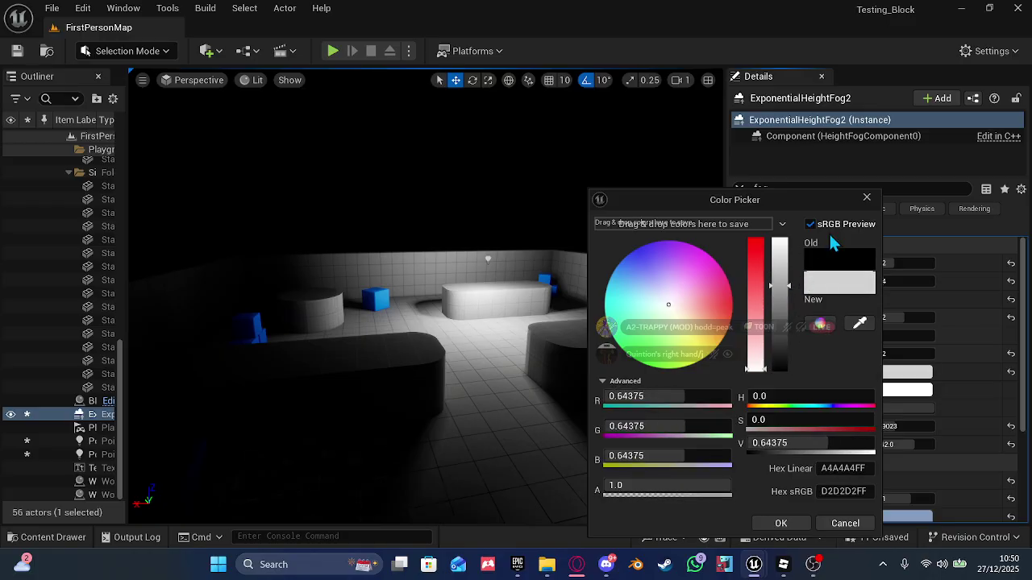
click(872, 201)
mouse_move(533, 252)
right_down()
mouse_move(535, 340)
mouse_move(540, 242)
mouse_move(543, 260)
right_up()
key(s)
key(w)
key(w)
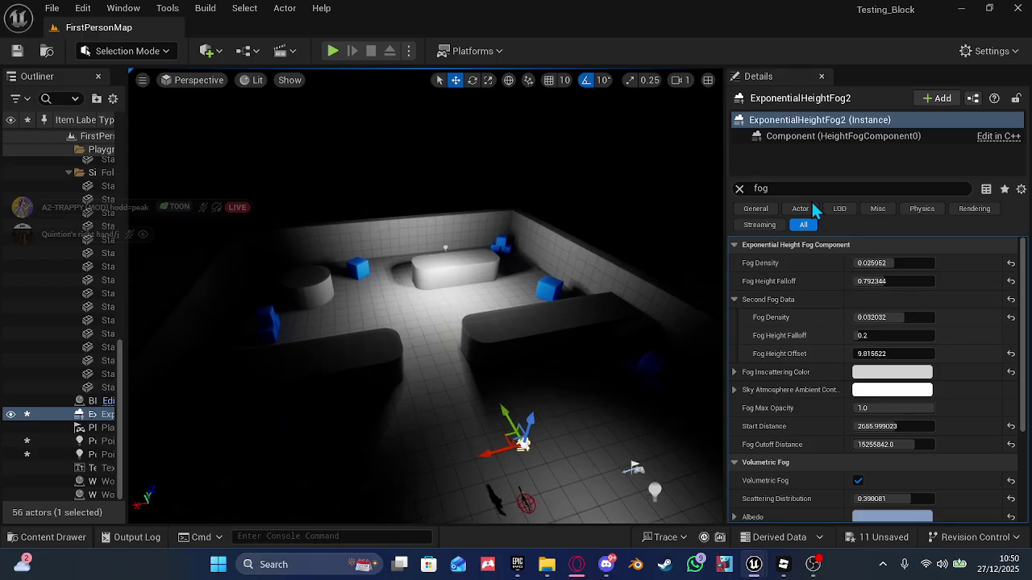
- Clear the property filter and set the second fog's Height Falloff to about 0.35 and Height Offset to about 21.28
click(739, 188)
scroll(872, 339, down, 2)
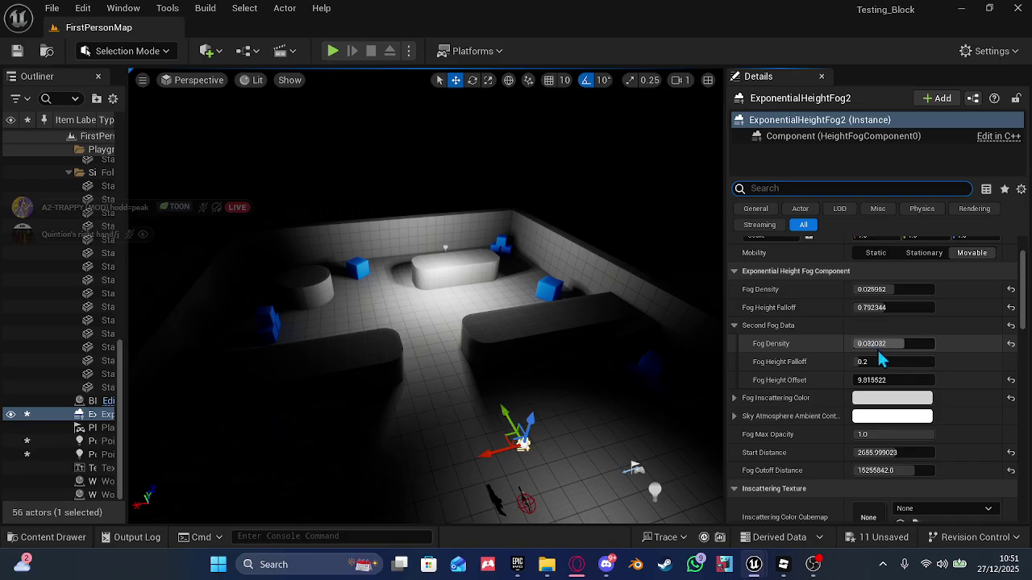
scroll(878, 348, down, 1)
drag(877, 343, 911, 358)
- Change the Fog Inscattering Color to a darker, muted greyish lavender
click(878, 376)
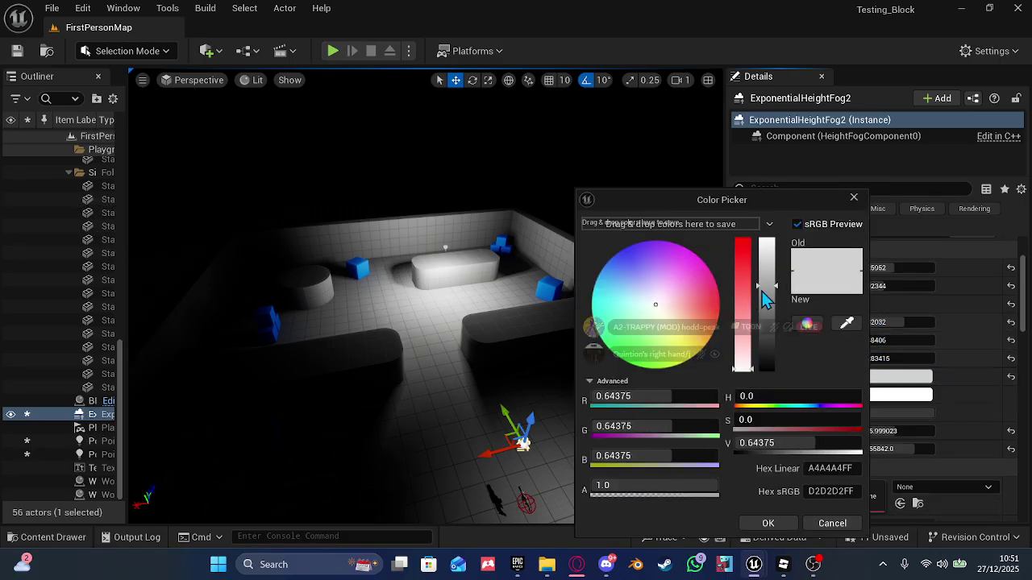
drag(762, 287, 762, 312)
drag(653, 303, 649, 290)
click(784, 522)
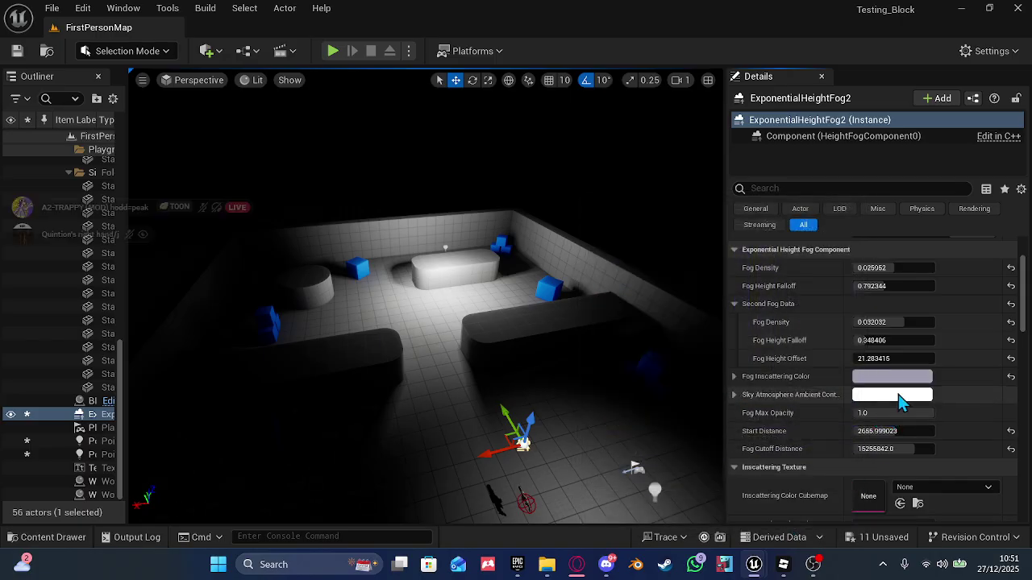
- Set the Sky Atmosphere Ambient Contribution color to a muted blue-grey, hex sRGB A6B7C9
click(896, 395)
mouse_move(681, 309)
mouse_down()
mouse_move(654, 288)
mouse_move(663, 293)
mouse_up()
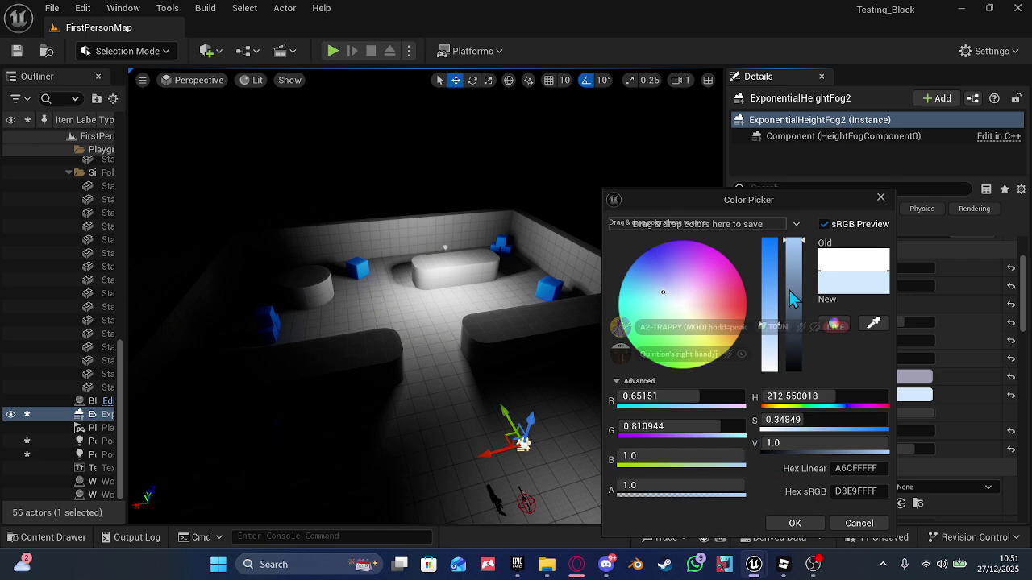
mouse_move(789, 292)
mouse_down()
mouse_move(793, 279)
mouse_move(793, 295)
mouse_up()
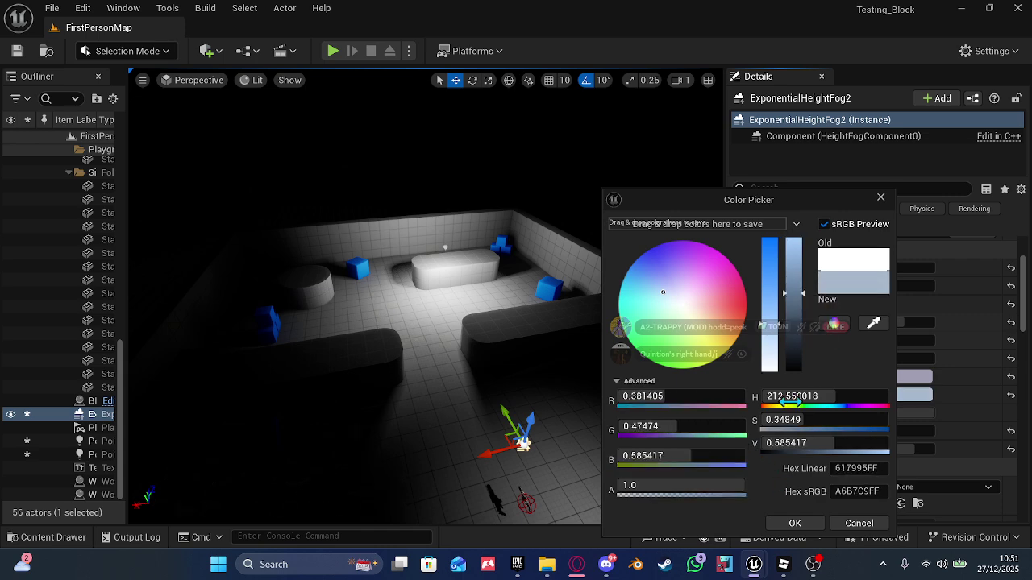
click(794, 523)
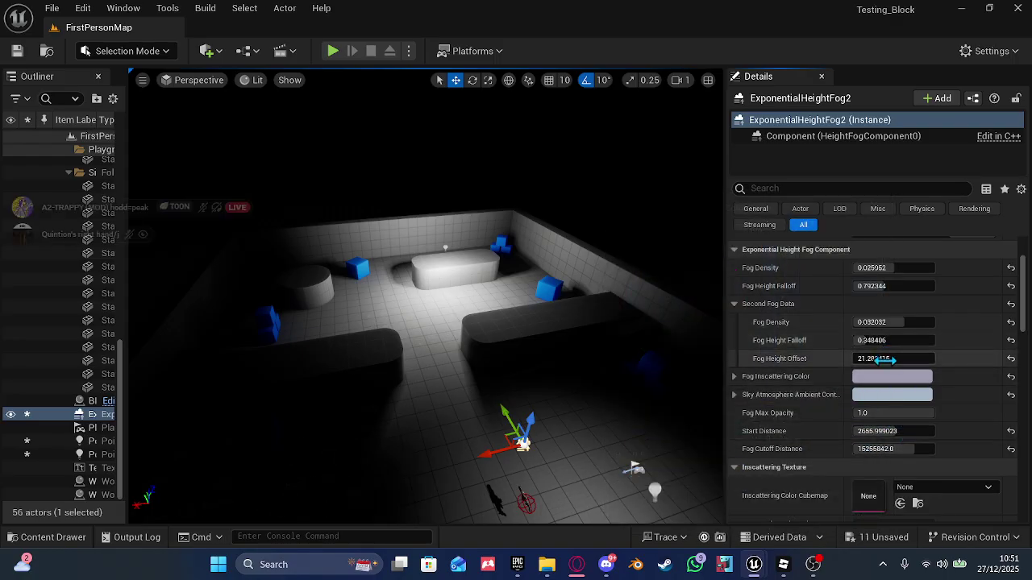
- Set Directional Inscattering Color to mid grey 919191, with its exponent about 34.55 and start distance about 17103
scroll(854, 330, down, 7)
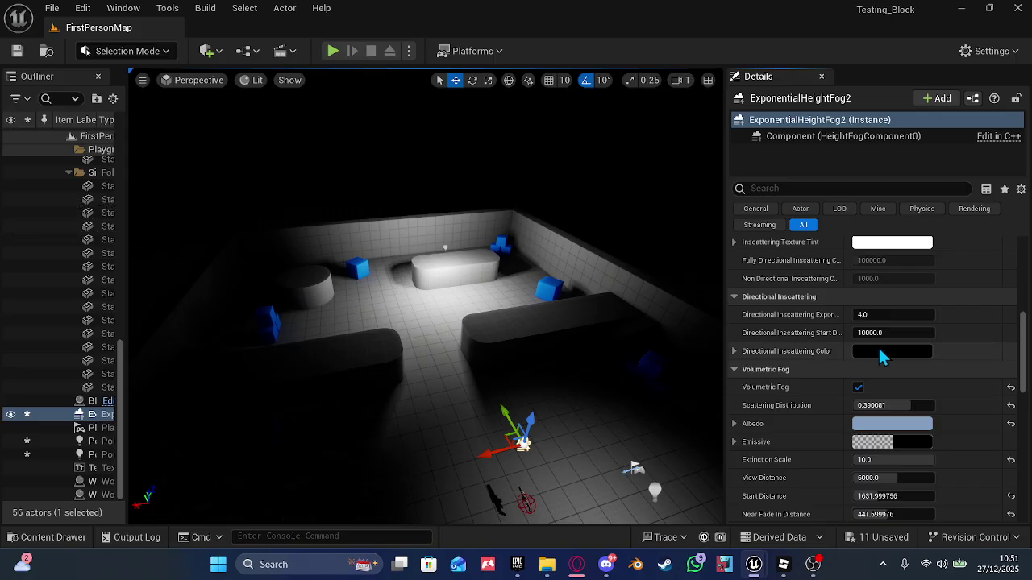
click(882, 352)
mouse_move(776, 329)
mouse_down()
mouse_move(775, 306)
mouse_move(779, 335)
mouse_up()
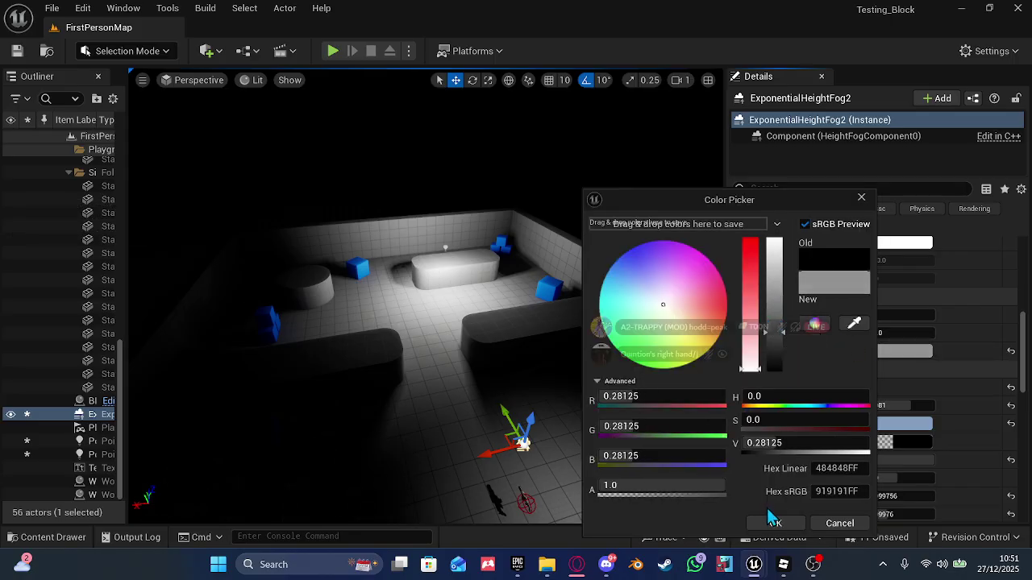
click(771, 525)
click(863, 315)
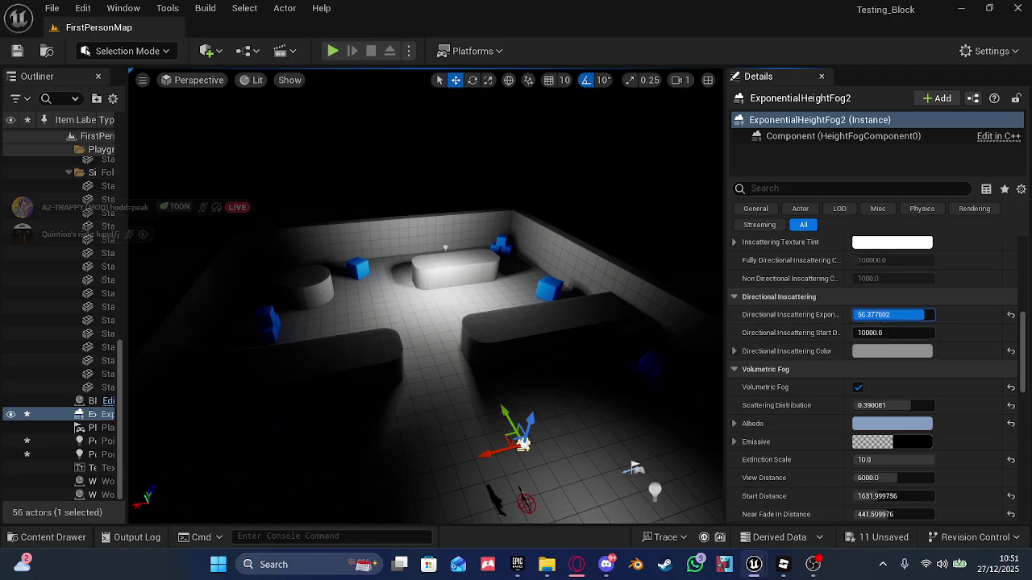
scroll(854, 355, down, 10)
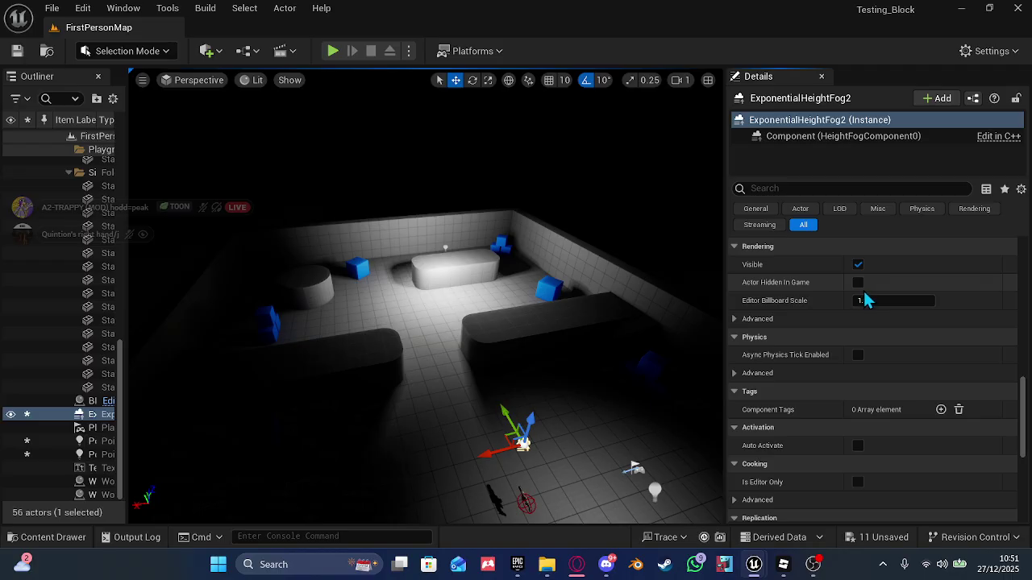
scroll(858, 311, down, 4)
scroll(862, 305, up, 5)
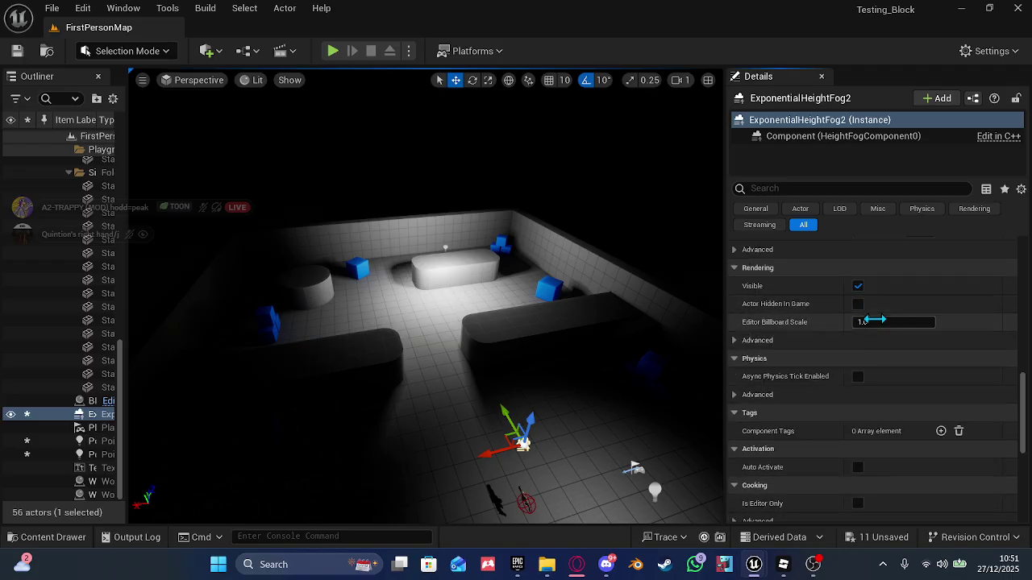
scroll(875, 332, down, 8)
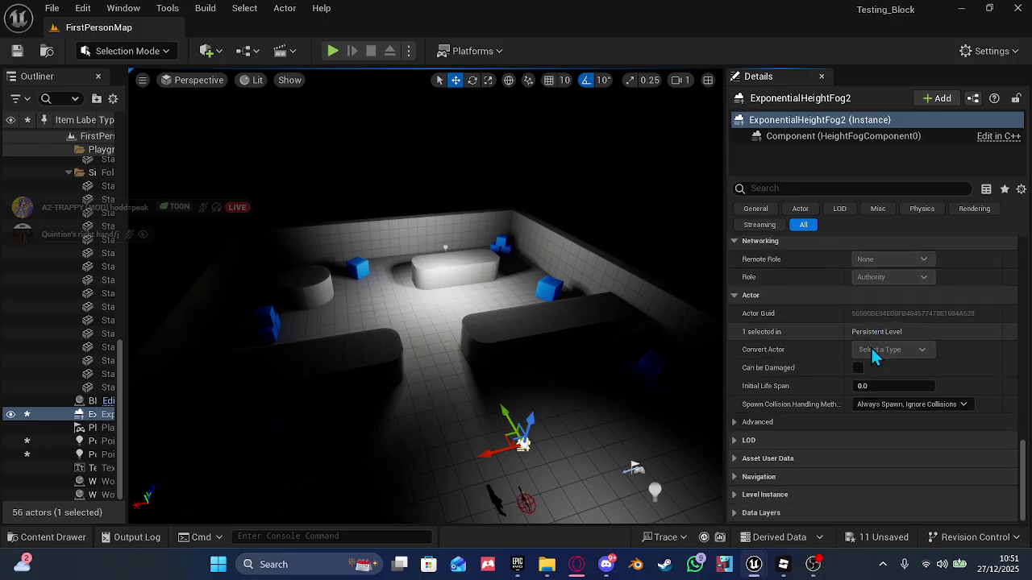
scroll(832, 403, up, 10)
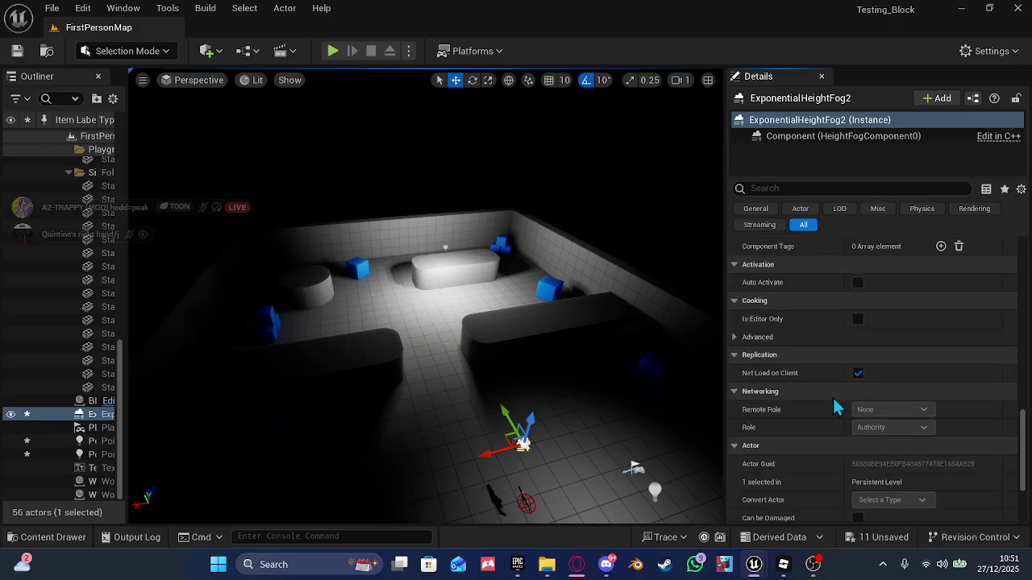
scroll(835, 395, up, 3)
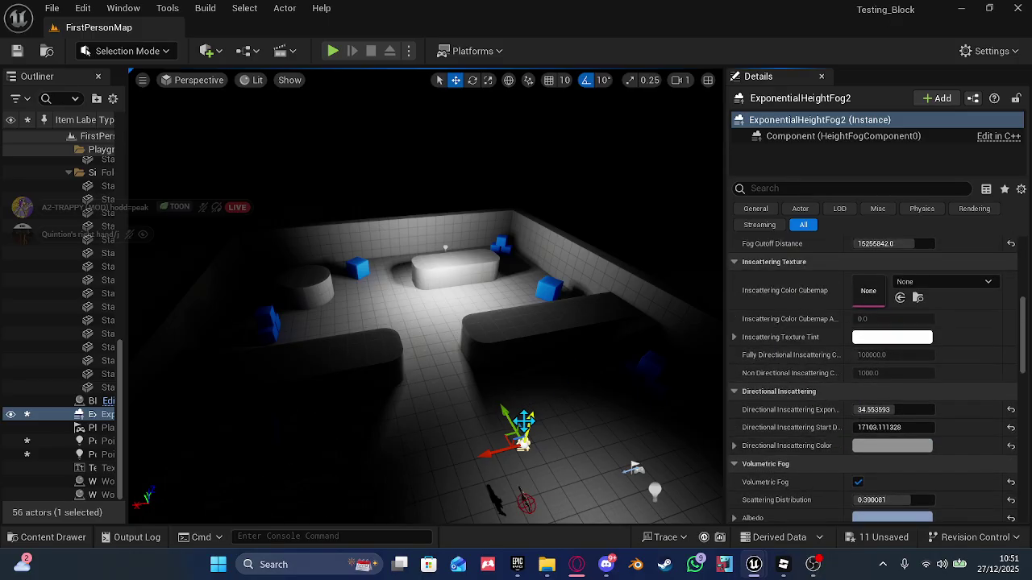
- Set the second fog's Height Offset to about 124753 and its Fog Height Falloff to about 0.47
right_drag(535, 312, 535, 266)
scroll(865, 435, up, 6)
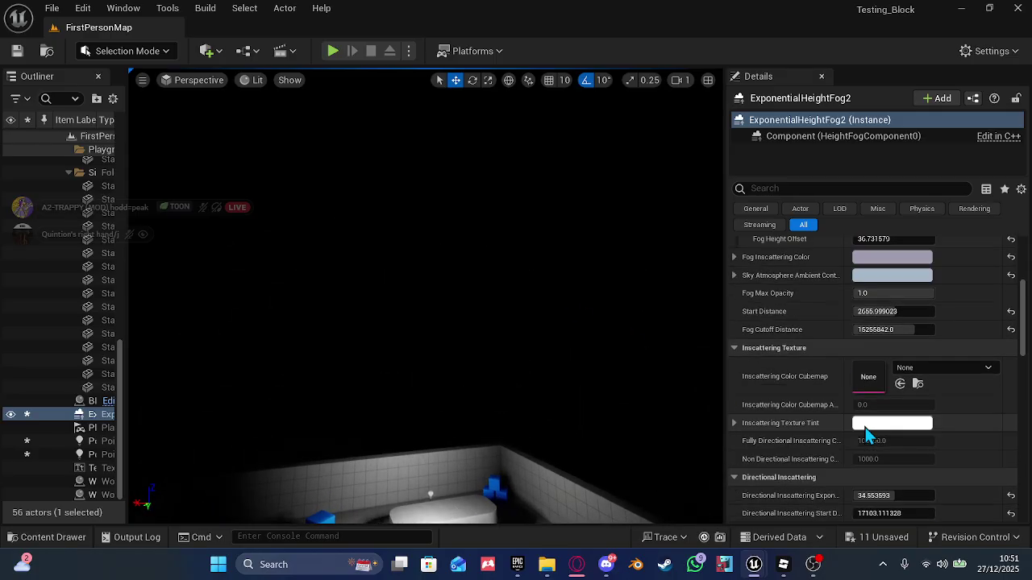
drag(881, 444, 902, 444)
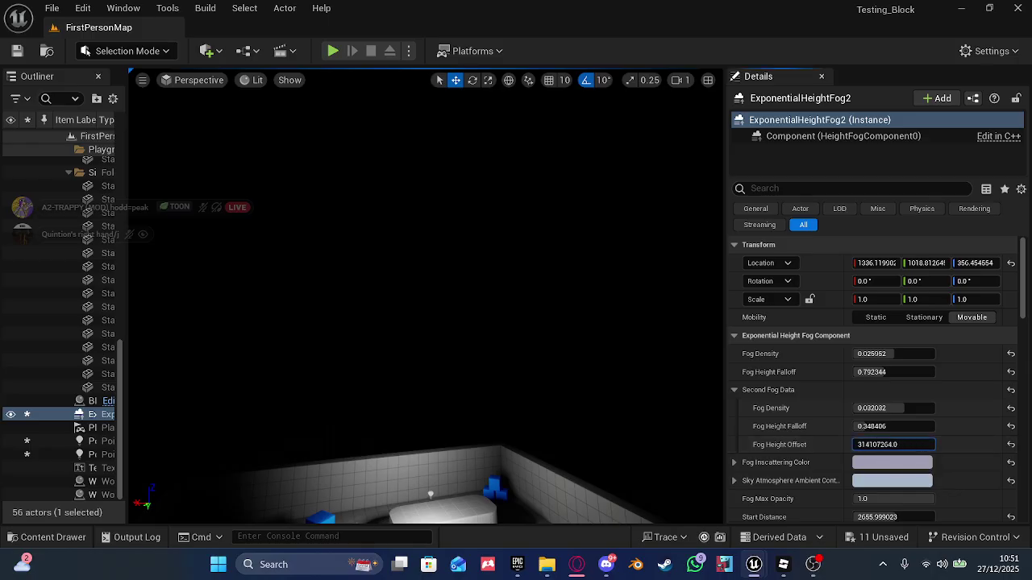
drag(903, 444, 887, 445)
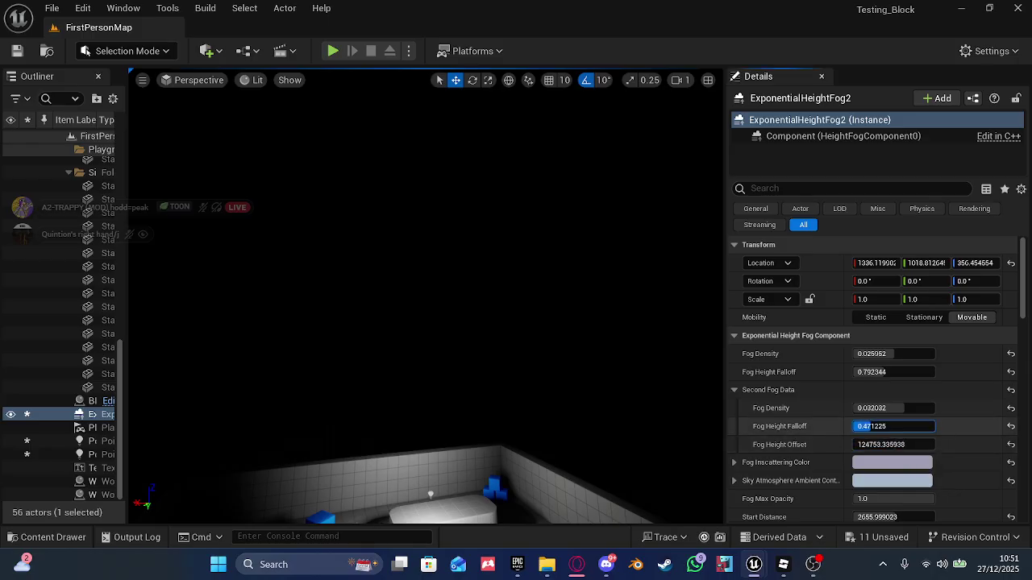
scroll(959, 371, down, 3)
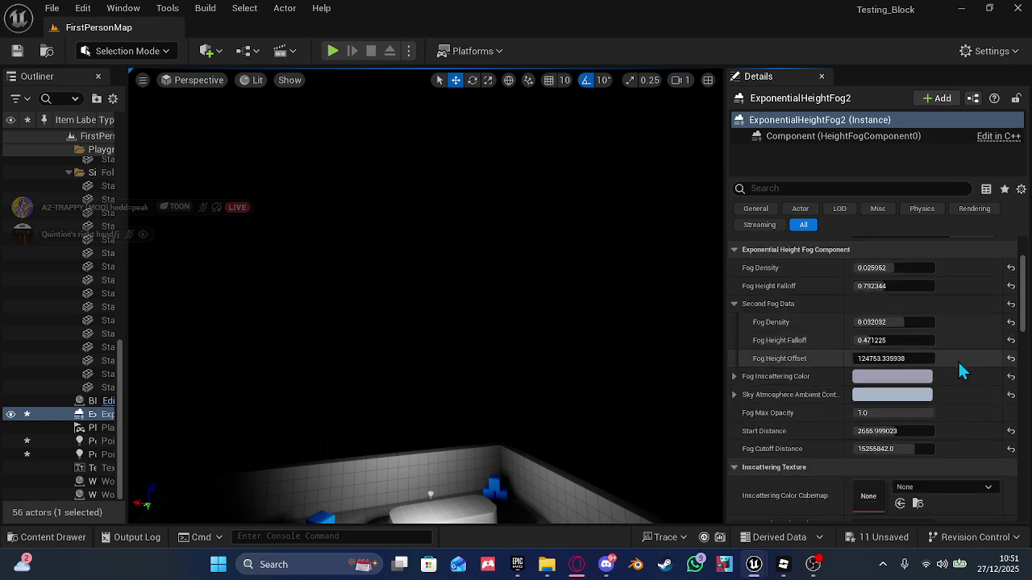
- Lower the height fog actor below the room to a Z location of about -462
scroll(959, 370, down, 3)
right_drag(524, 287, 520, 322)
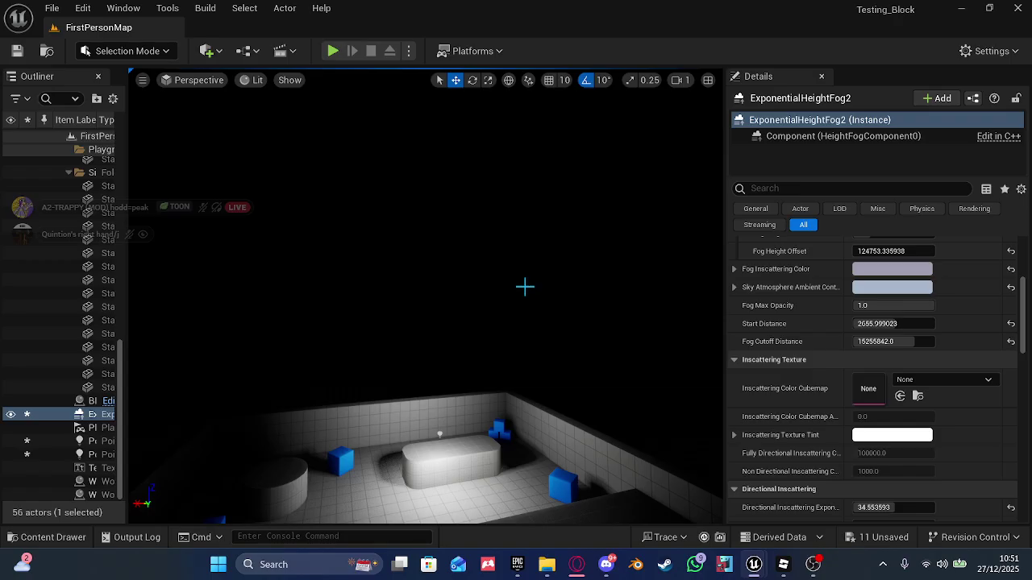
scroll(515, 347, down, 5)
scroll(490, 417, down, 2)
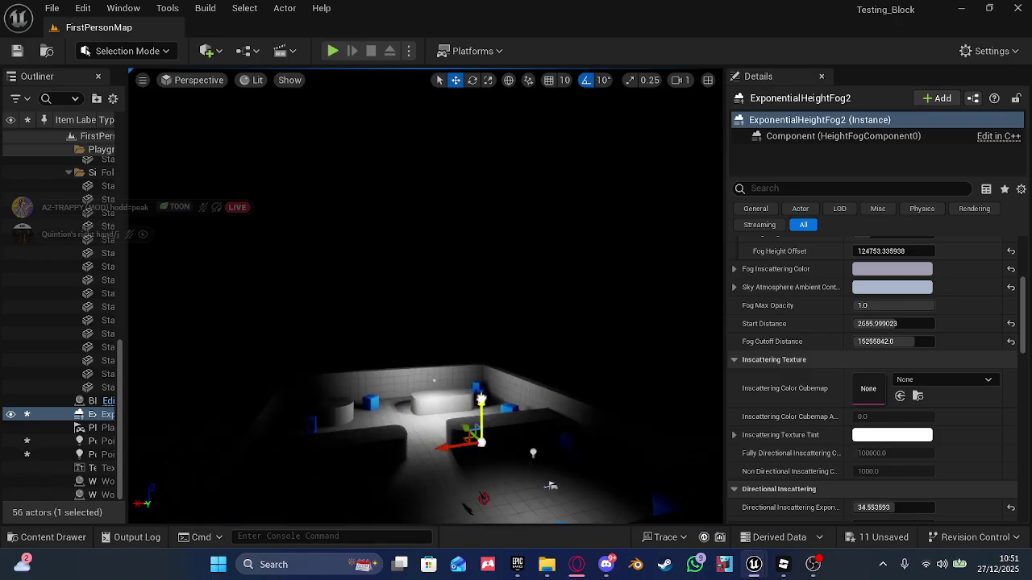
right_drag(477, 461, 476, 507)
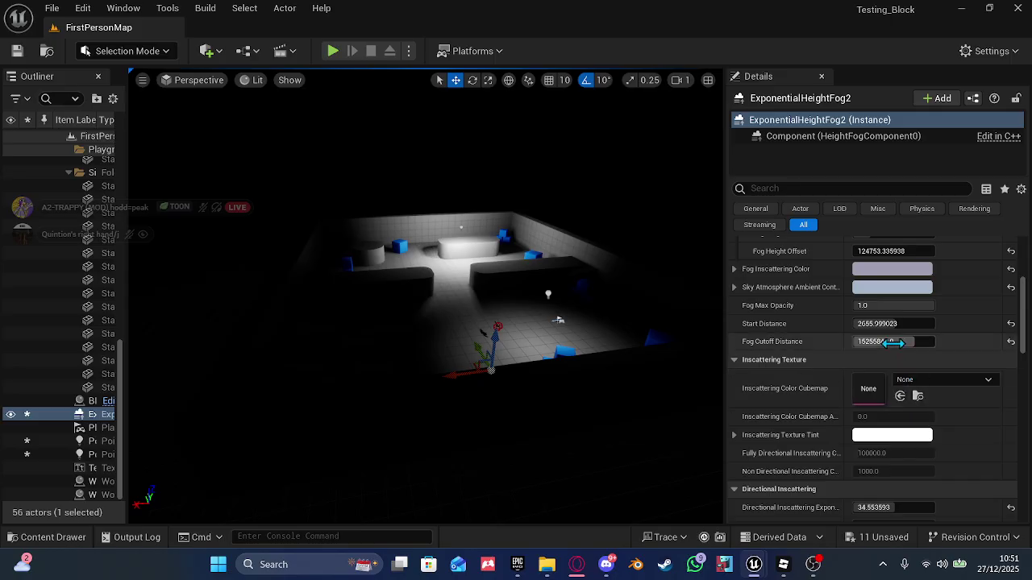
- Set the fog's Start Distance to about 736 and Fog Cutoff Distance to about 12071840, and adjust the fog density and height falloffs
drag(907, 341, 852, 323)
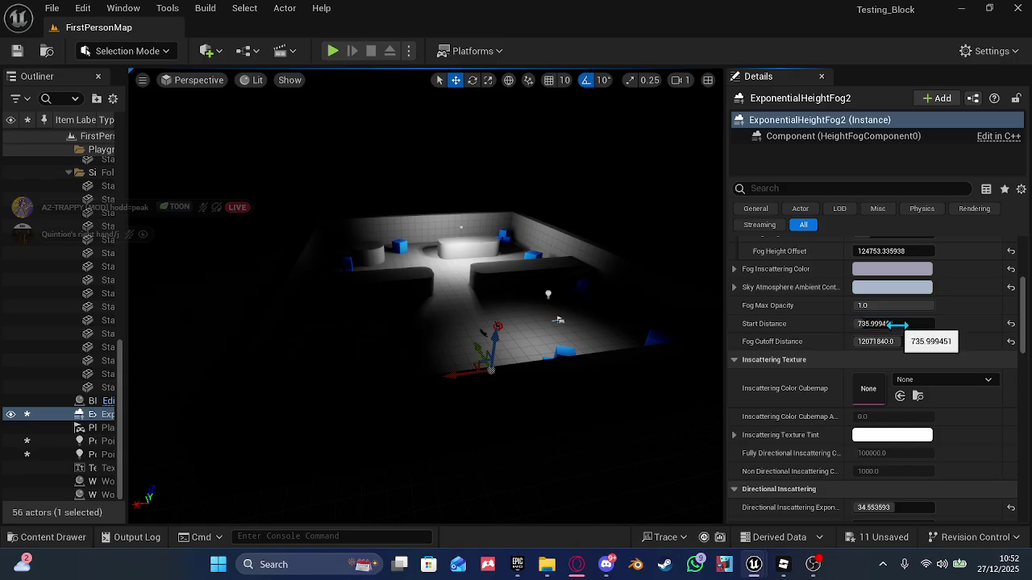
scroll(794, 366, up, 5)
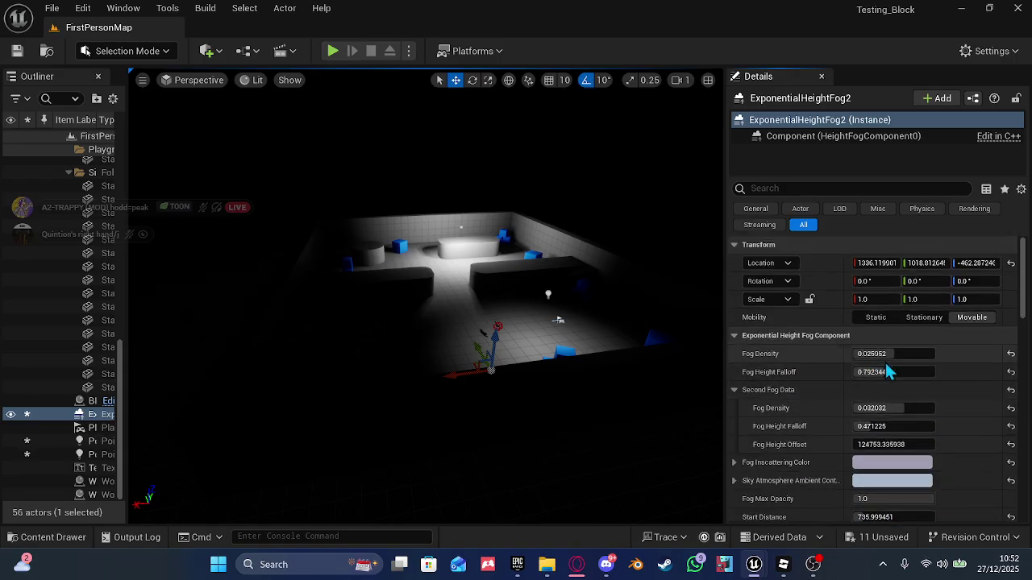
mouse_move(891, 353)
mouse_down()
mouse_move(915, 353)
mouse_move(896, 371)
mouse_up()
drag(894, 426, 907, 426)
- Set the Directional Inscattering Start Distance to about -0.76 and expand the Directional Inscattering Color channels
scroll(824, 438, down, 8)
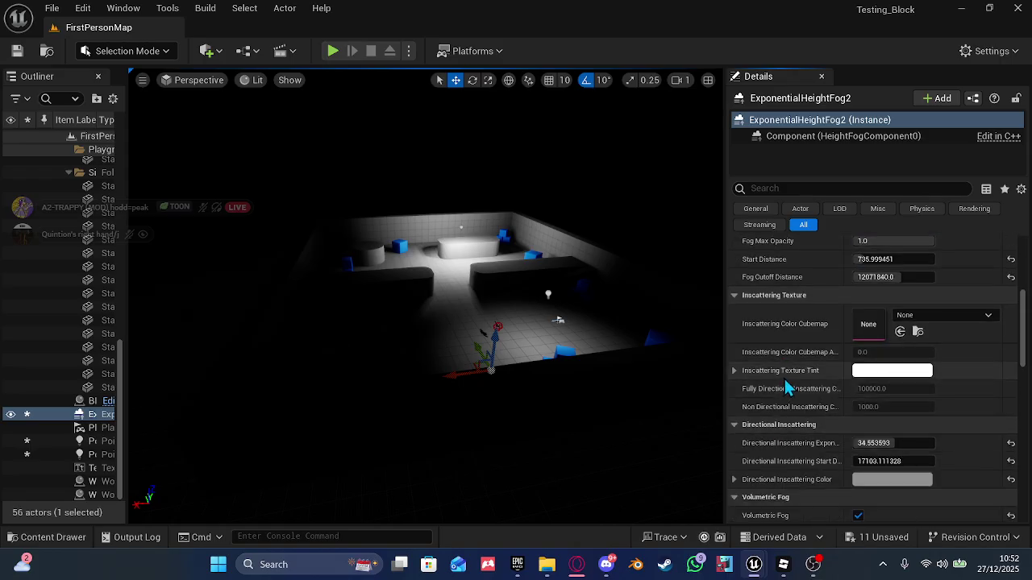
mouse_move(893, 461)
mouse_down()
mouse_move(875, 461)
mouse_move(896, 461)
mouse_up()
scroll(742, 408, down, 3)
click(734, 394)
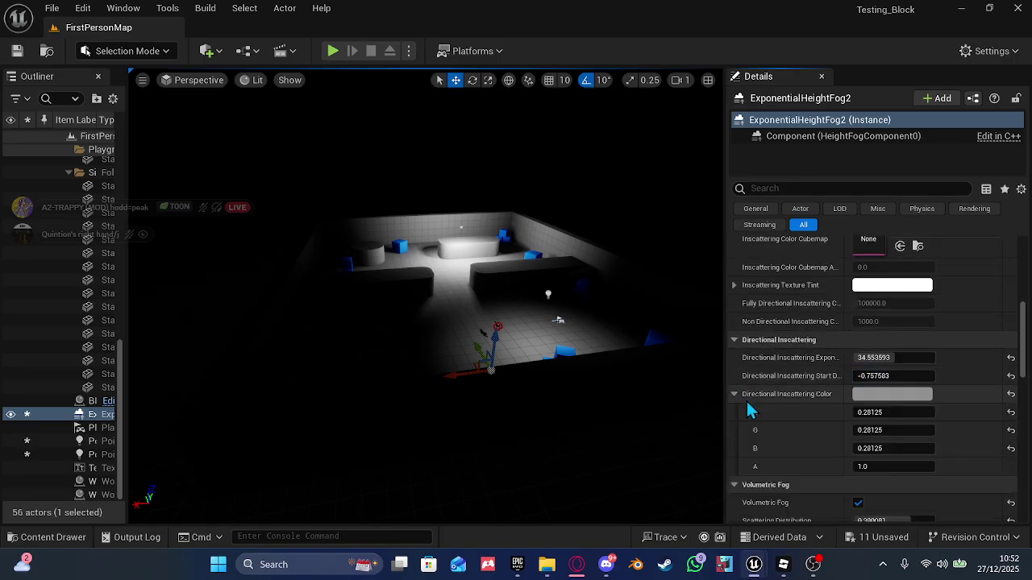
- Set the volumetric fog's View Distance to about 4398, keeping Volumetric Fog enabled and Extinction Scale at 10
scroll(748, 411, down, 3)
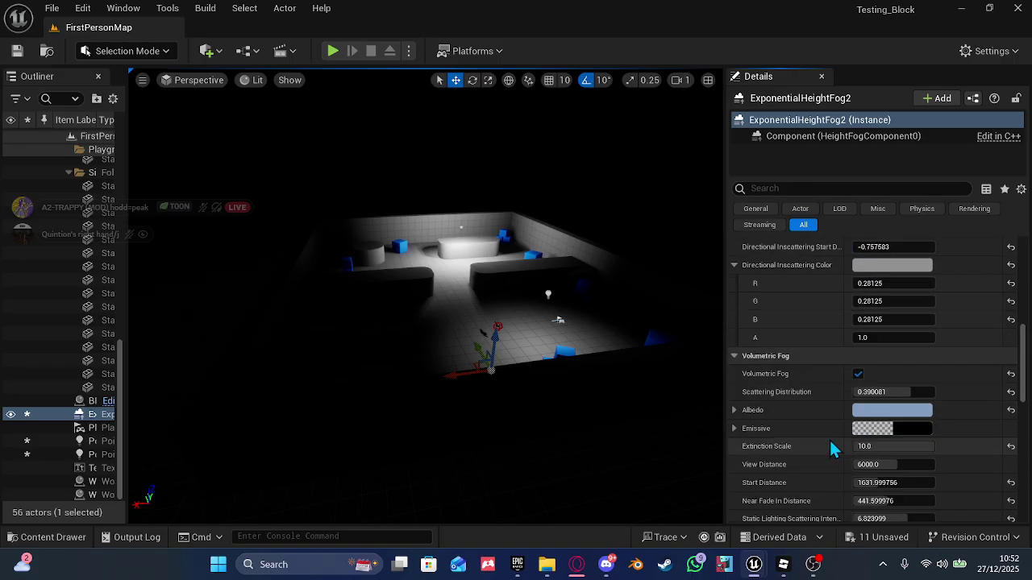
click(858, 375)
scroll(886, 425, down, 2)
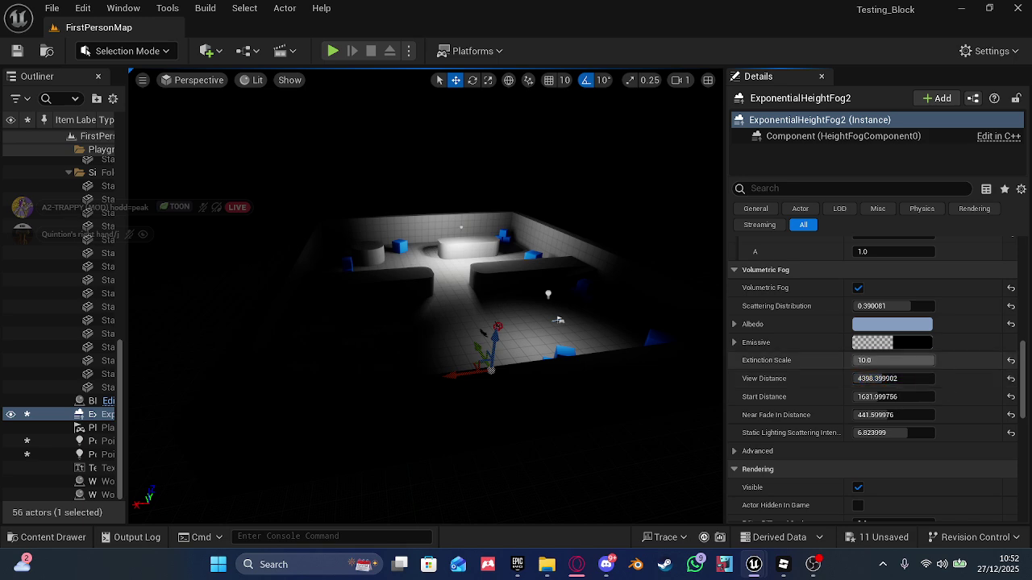
drag(906, 362, 861, 362)
key(Tab)
key(Tab)
key(Tab)
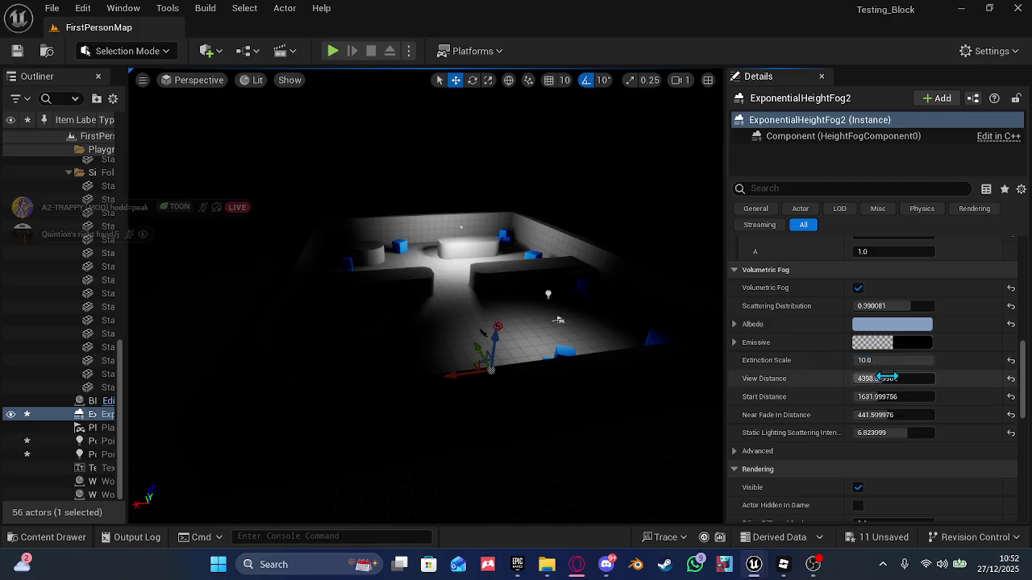
text(0.0)
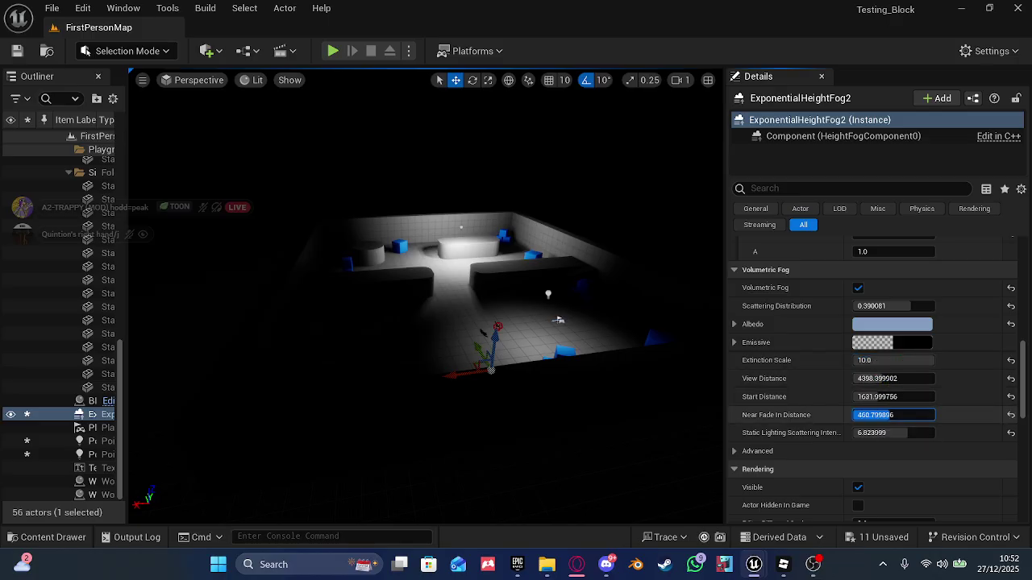
- Set Near Fade In Distance to about 858 and Static Lighting Scattering Intensity to about 7.01, and expand the advanced volumetric fog options
drag(889, 415, 909, 433)
click(753, 451)
scroll(877, 411, down, 2)
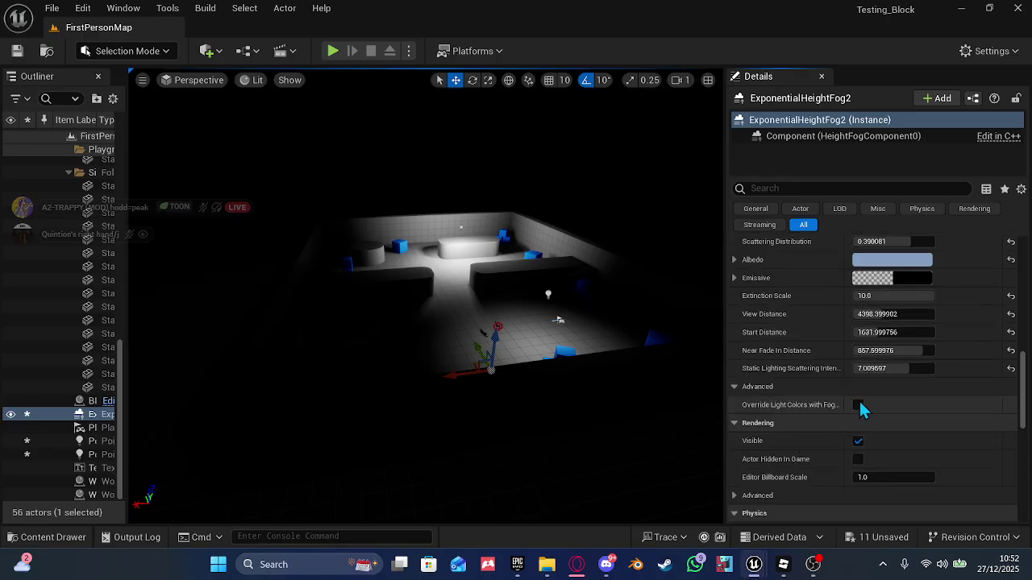
- Examine the fog around the level from far outside the room
right_drag(564, 321, 427, 313)
key(w)
key(d)
key(s)
key(s)
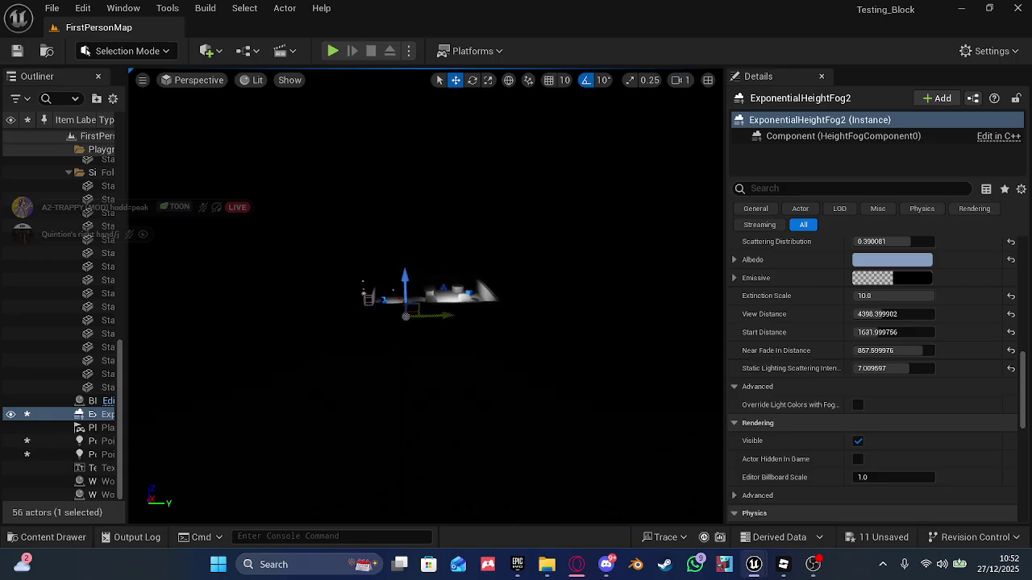
scroll(394, 355, up, 10)
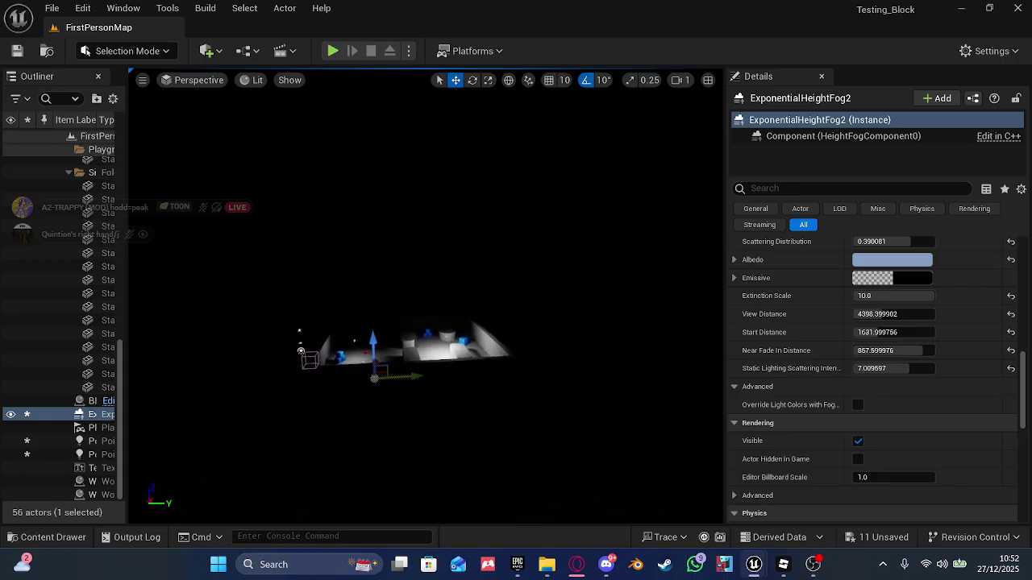
scroll(425, 363, up, 10)
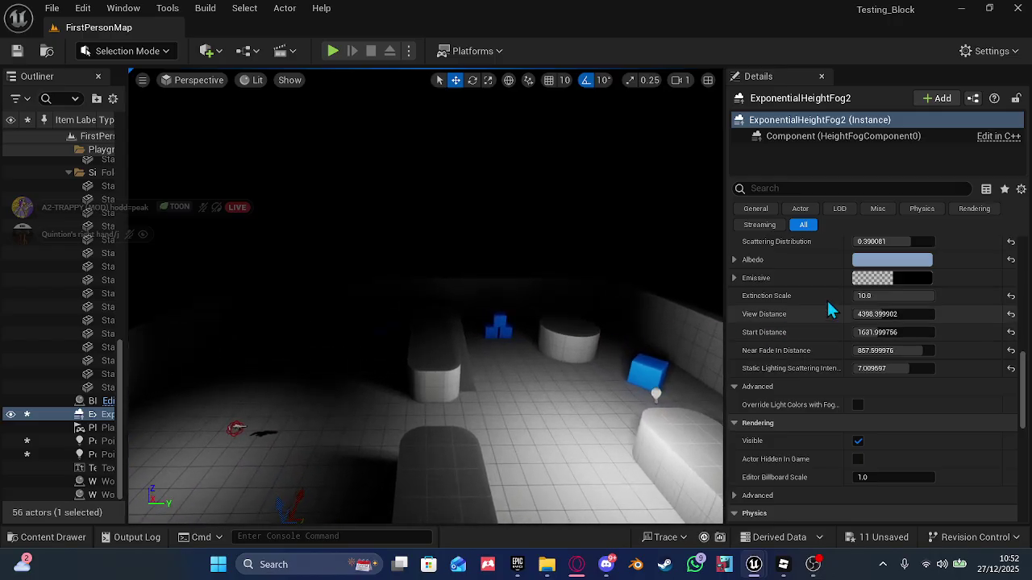
click(889, 280)
click(893, 332)
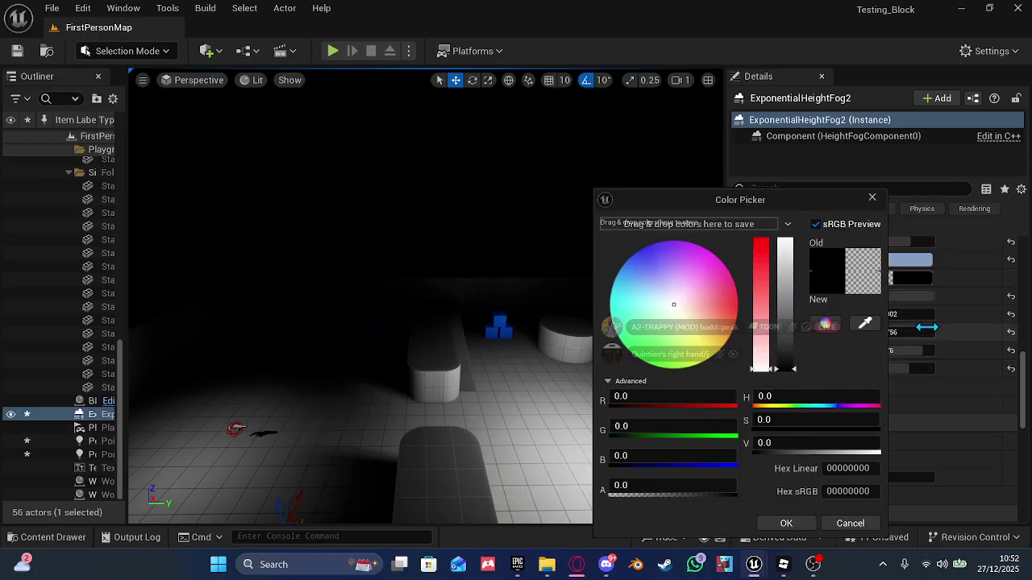
right_drag(530, 256, 709, 264)
right_drag(427, 276, 355, 251)
key(w)
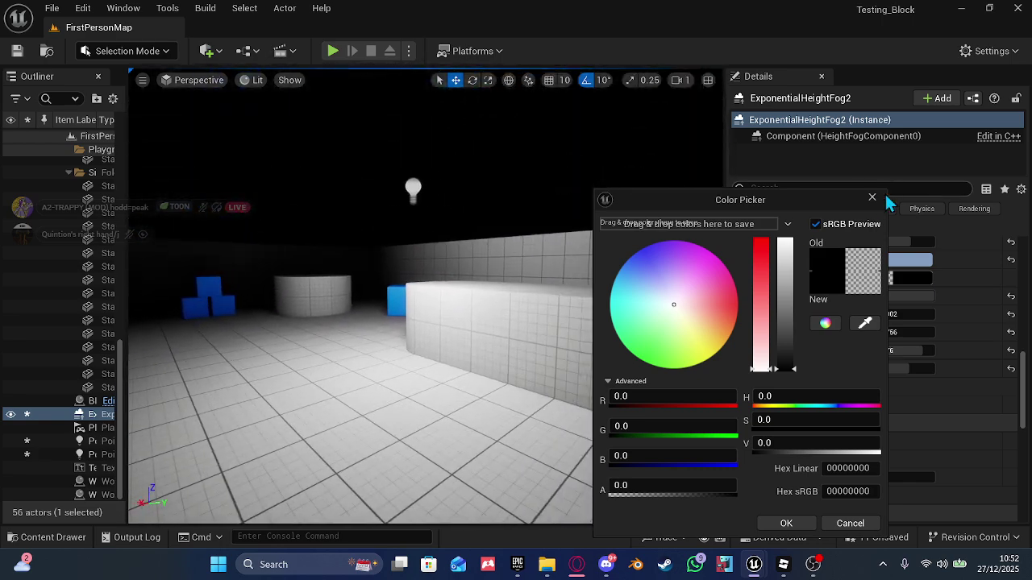
click(872, 197)
- Collapse the Directional Inscattering Color channels and set the Directional Inscattering Start Distance to about 1660
scroll(888, 293, up, 5)
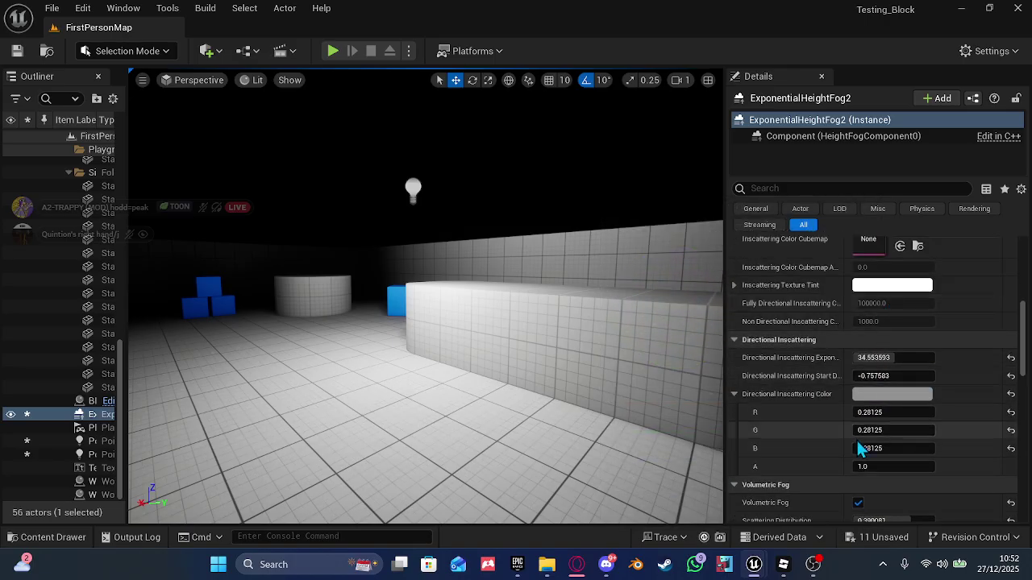
click(735, 393)
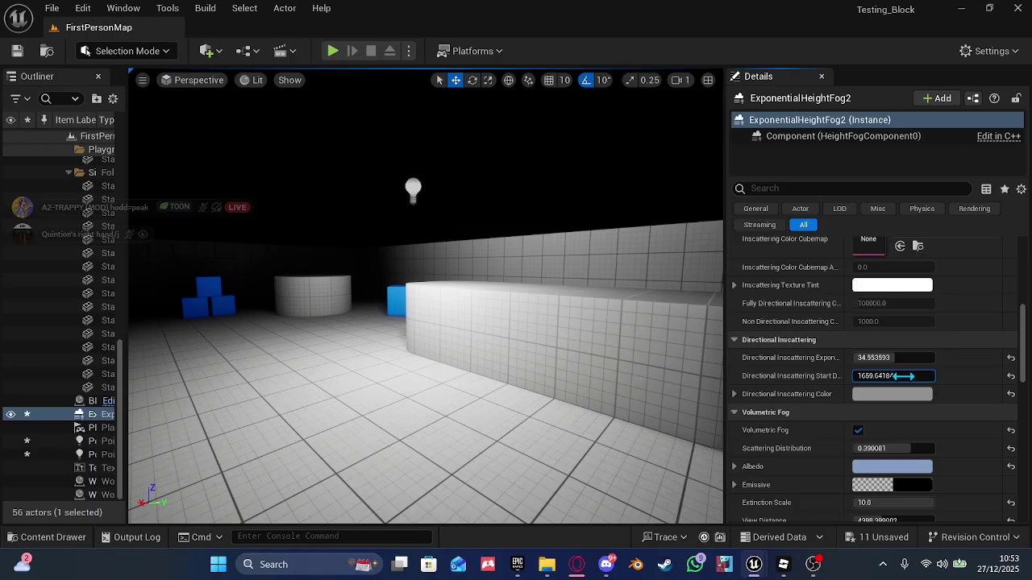
- Look through the fog actor's property categories, including General, Actor and Rendering, and return to showing all properties
scroll(845, 342, up, 3)
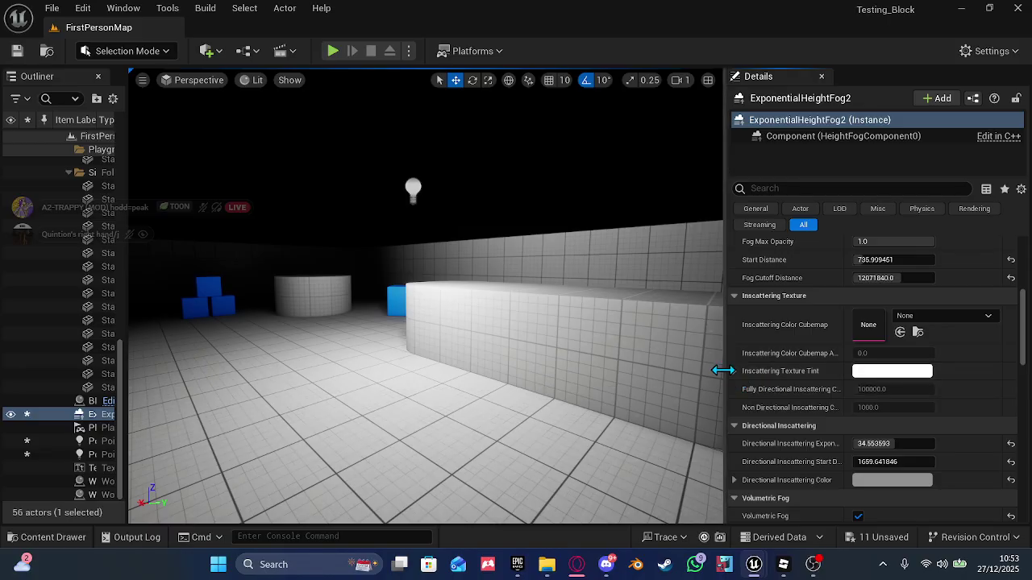
click(734, 372)
click(734, 372)
scroll(870, 389, up, 4)
scroll(871, 387, up, 5)
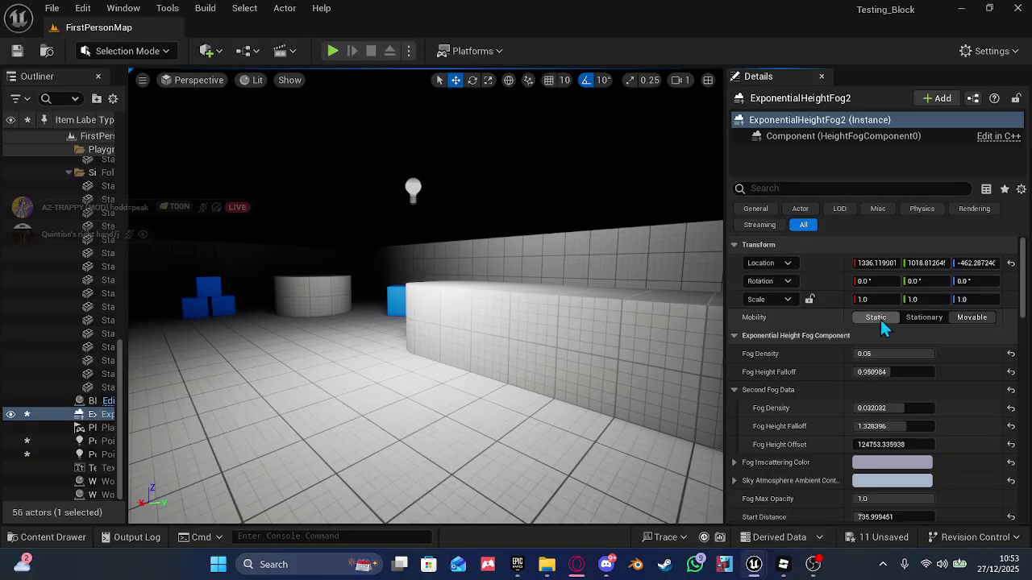
click(971, 319)
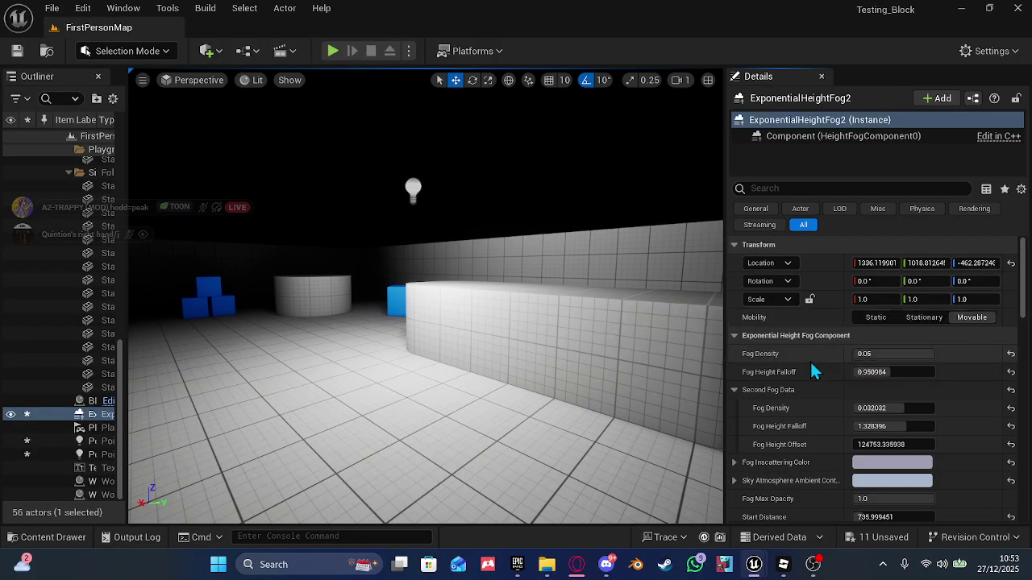
click(756, 211)
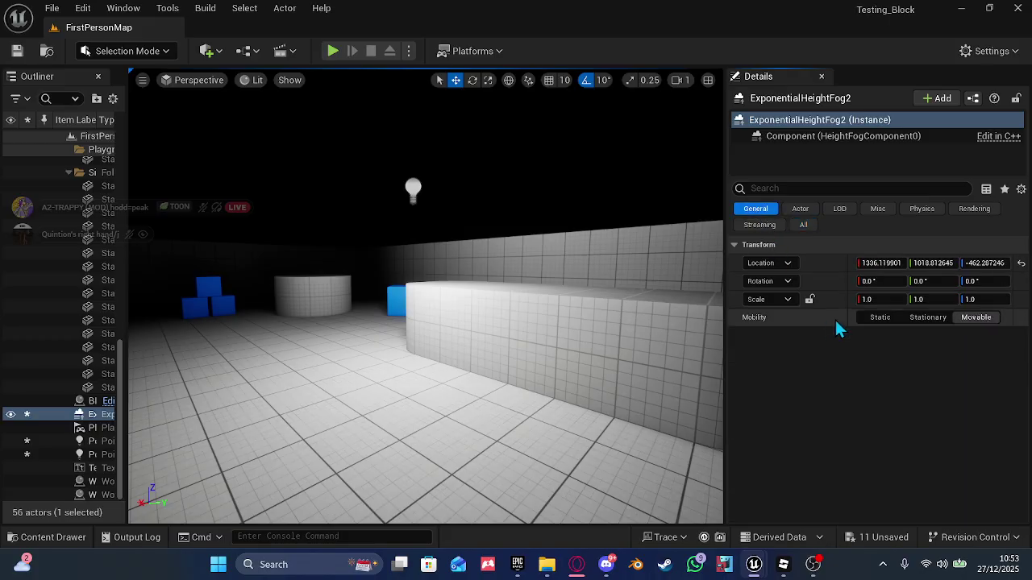
click(801, 212)
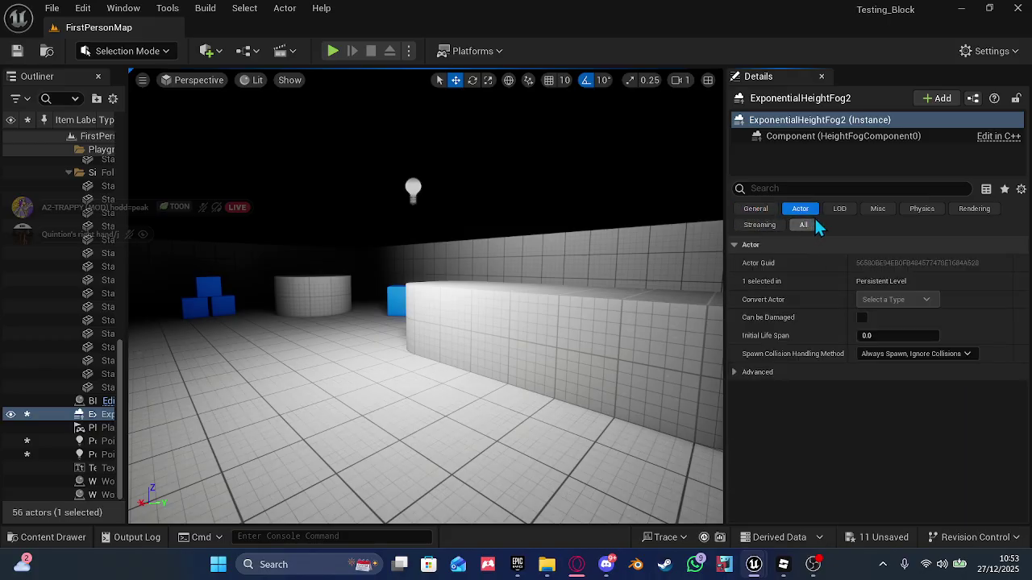
click(838, 212)
click(920, 211)
click(958, 211)
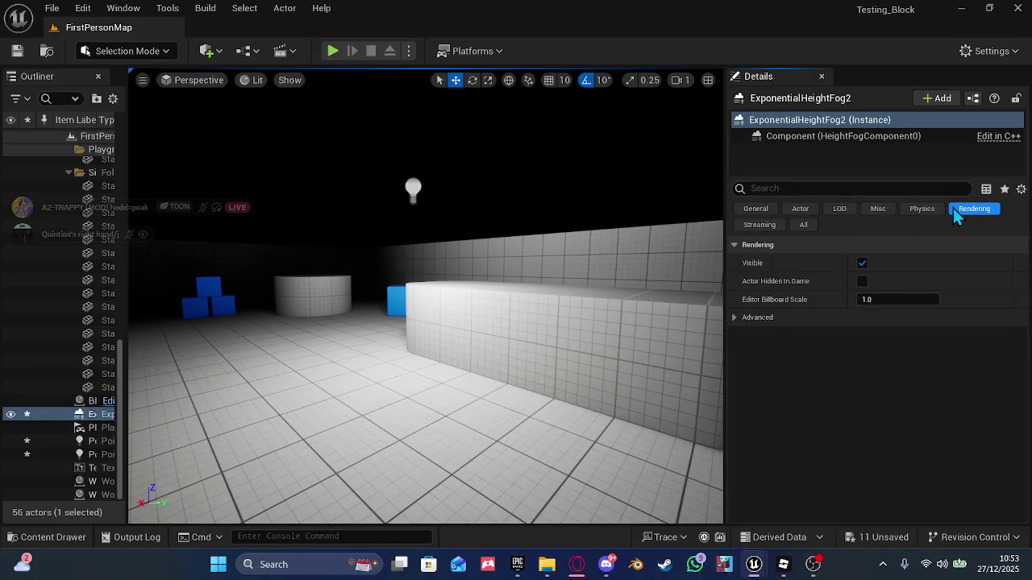
click(806, 225)
- Set the height fog's Fog Density to 3.0 and the Second Fog Data's Fog Density to 1.0
scroll(824, 380, down, 3)
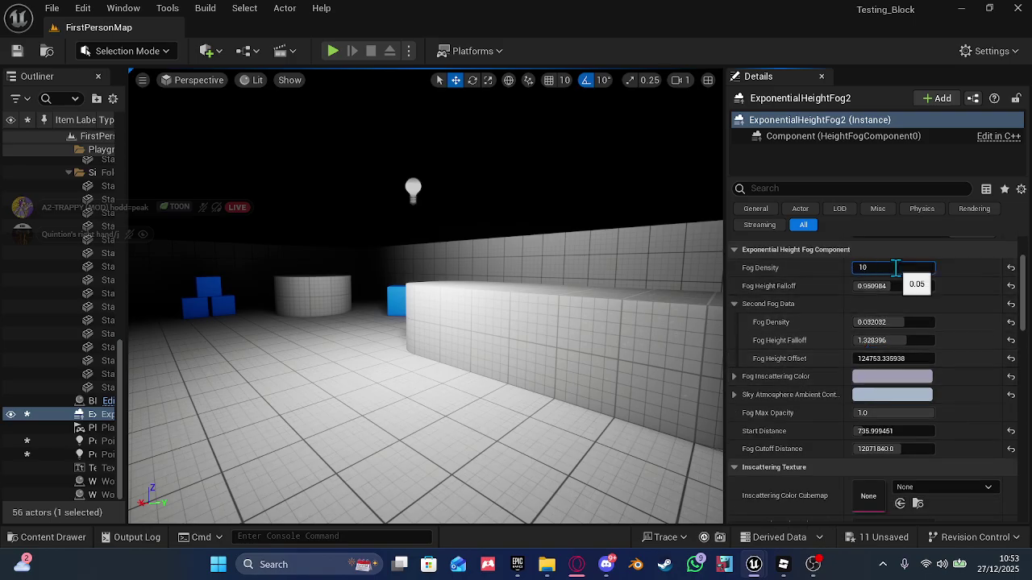
key(s)
right_drag(501, 285, 272, 338)
key(s)
key(w)
key(w)
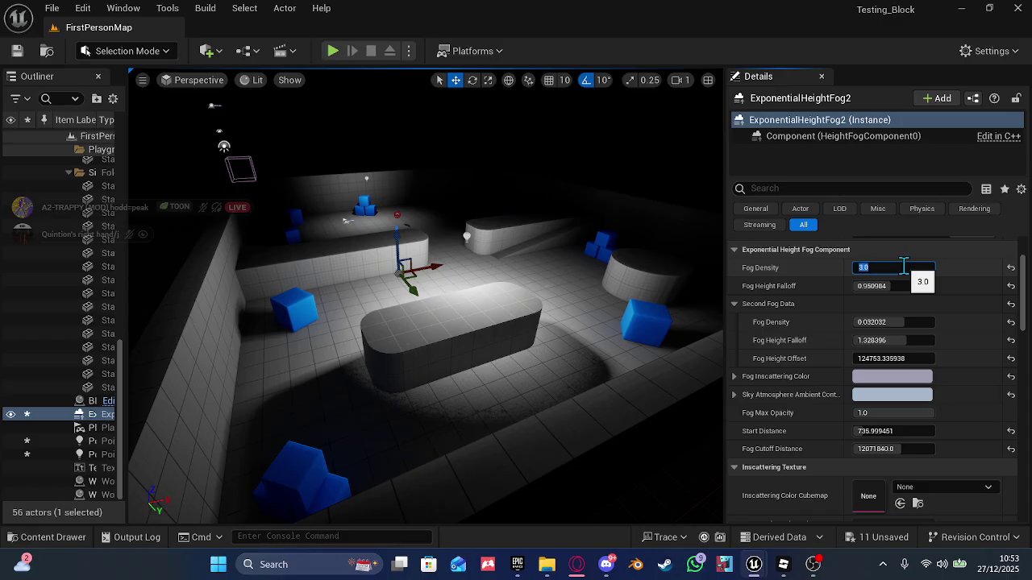
click(831, 312)
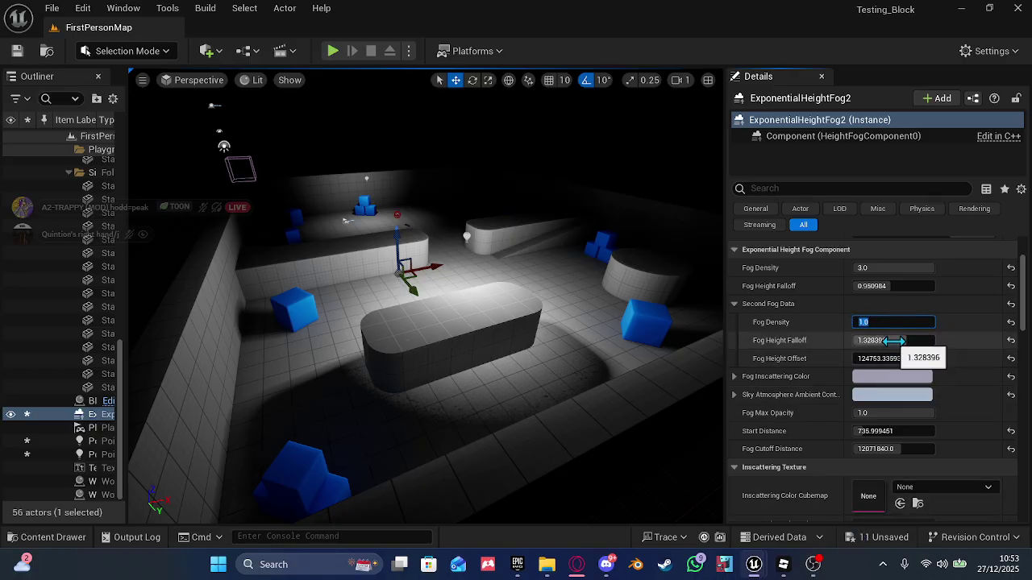
- Set the height fog's Start Distance to 5000 and its Fog Cutoff Distance to 20000000
scroll(884, 341, down, 5)
right_drag(478, 355, 478, 364)
key(s)
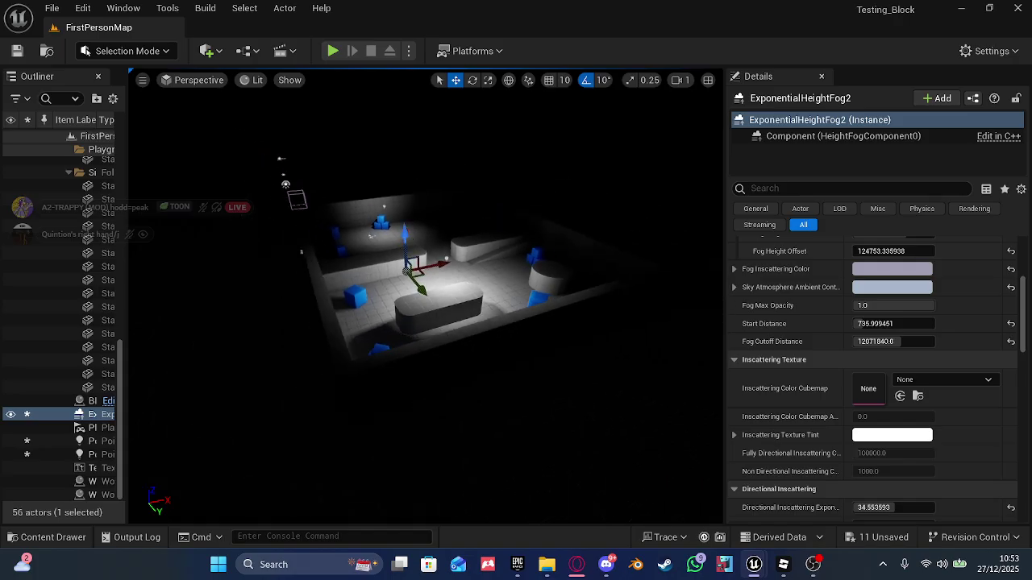
key(w)
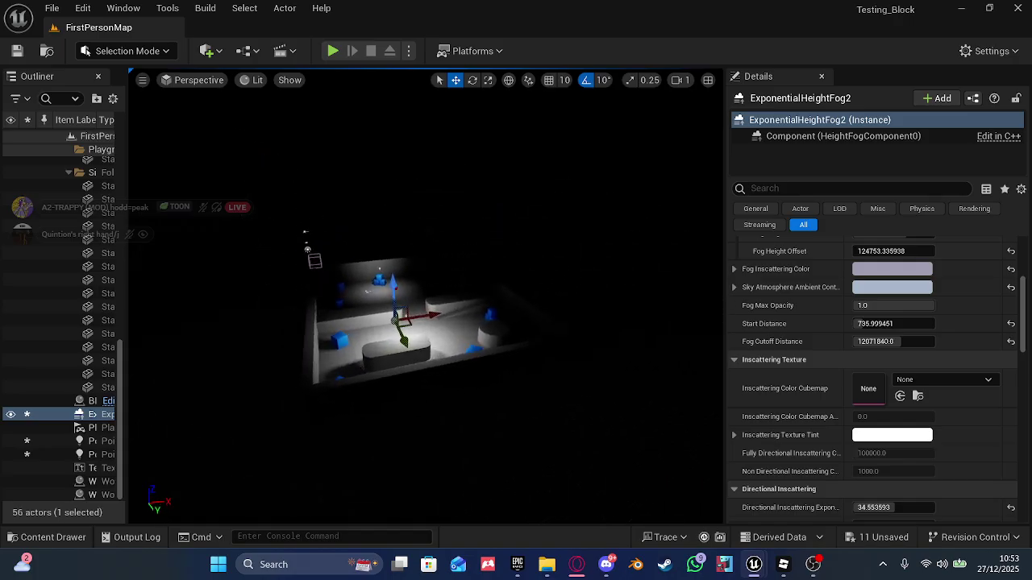
right_drag(532, 346, 556, 331)
key(w)
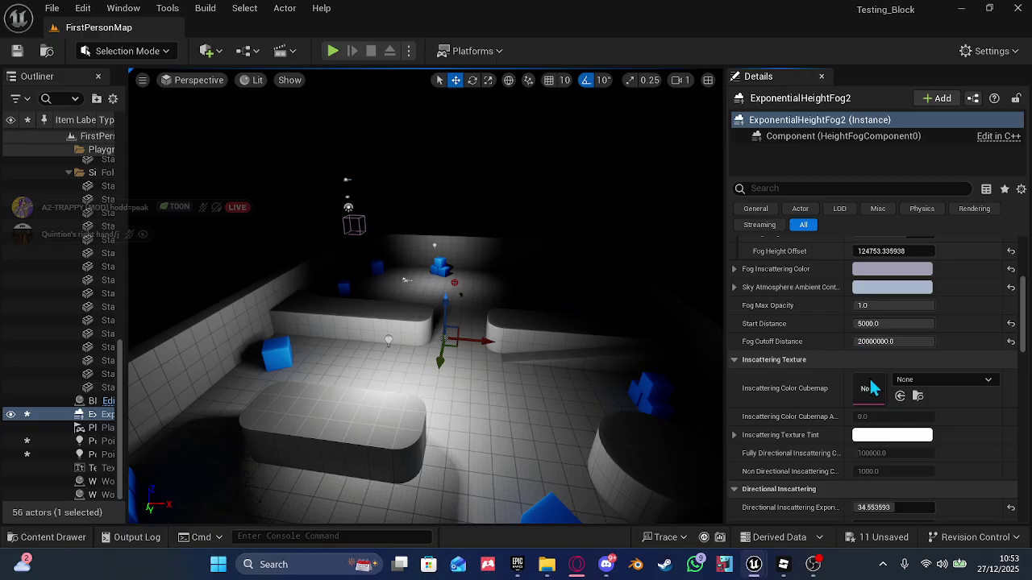
- Set the Directional Inscattering Start Distance to about 66887, and volumetric Start Distance to 5000, View Distance to about 9813, and Static Lighting Scattering Intensity to about 7.25
scroll(870, 388, down, 5)
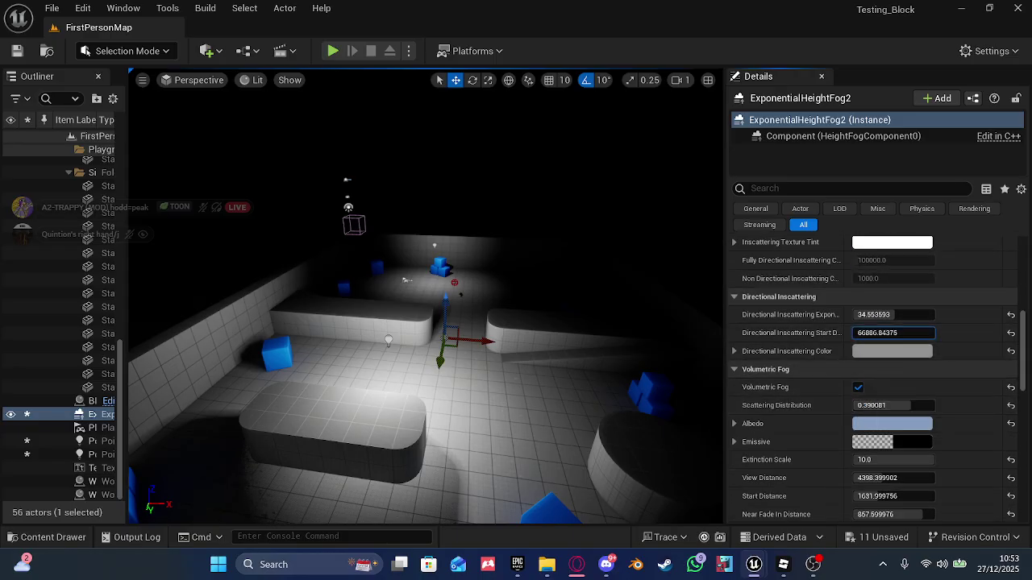
scroll(909, 436, down, 3)
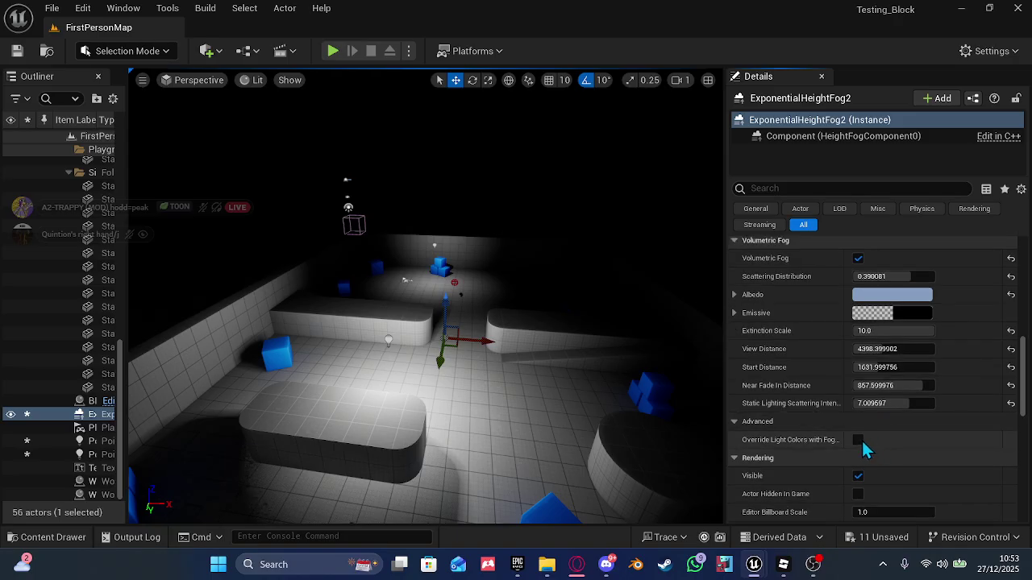
drag(872, 373, 1007, 372)
drag(866, 349, 951, 349)
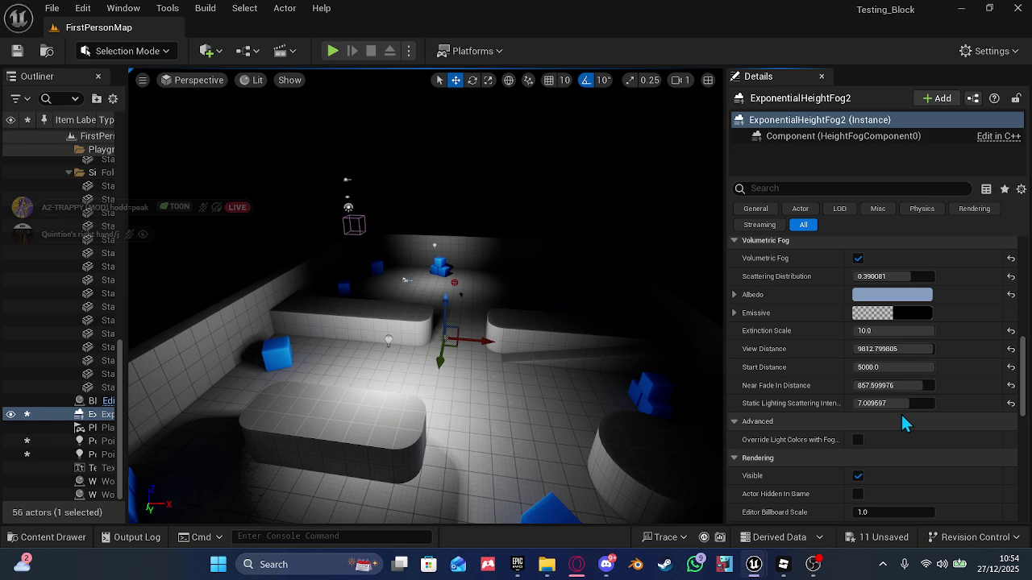
scroll(910, 407, down, 10)
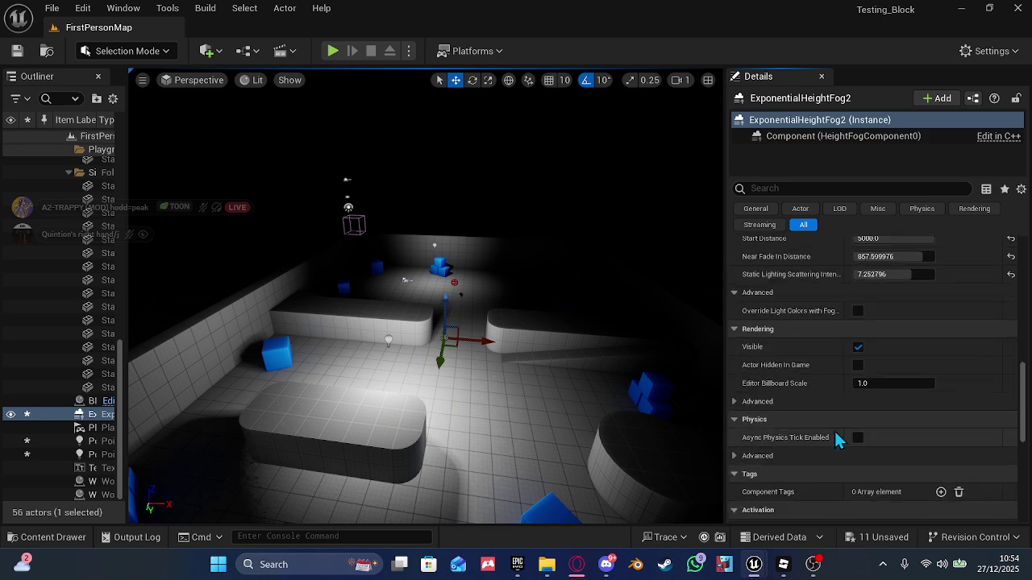
- Examine the fog actor's remaining property sections, including LOD, Asset User Data, Navigation and Level Instance
scroll(860, 377, down, 6)
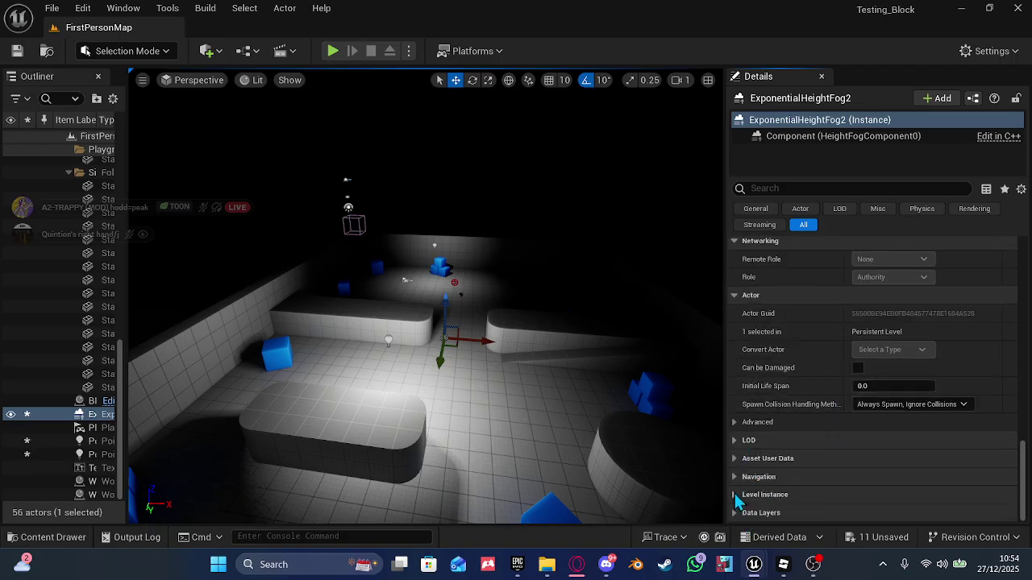
click(735, 494)
click(742, 442)
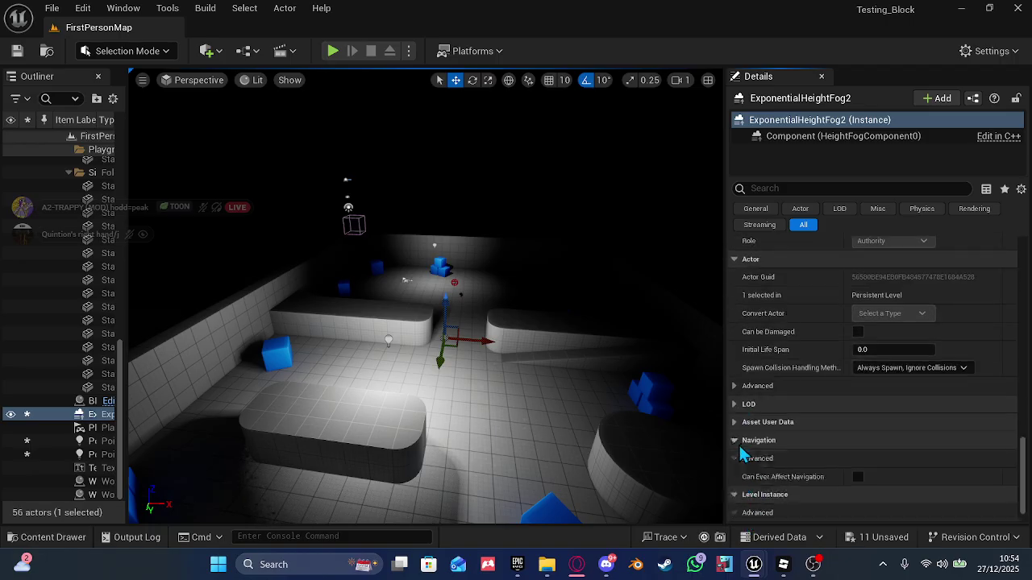
click(739, 427)
click(736, 406)
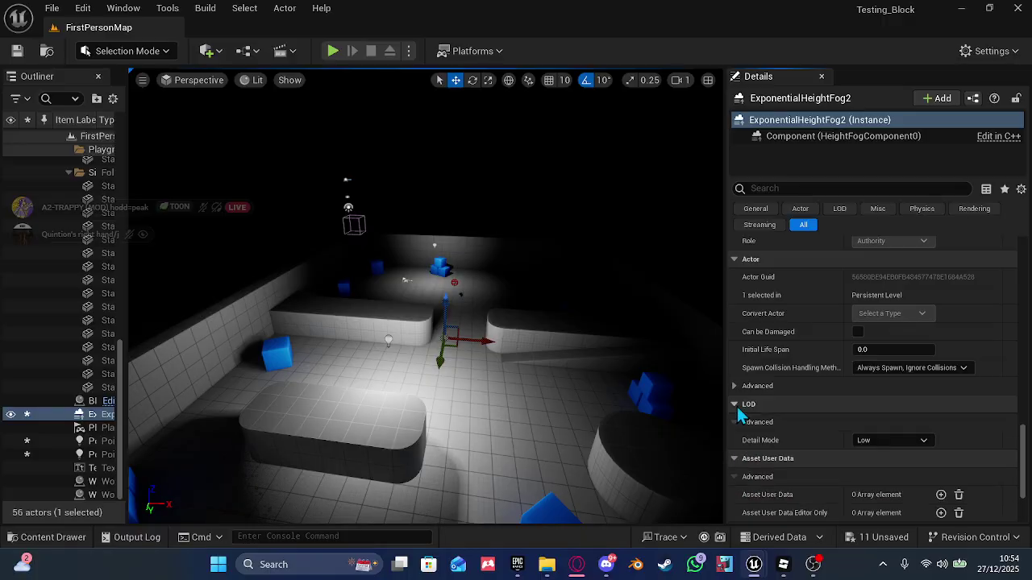
click(736, 406)
click(735, 420)
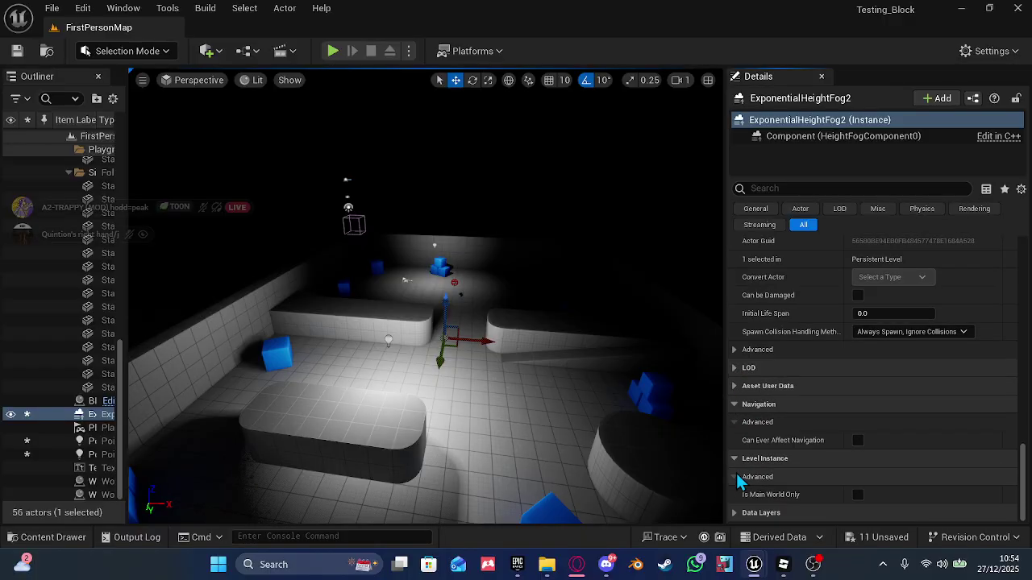
click(735, 515)
click(735, 428)
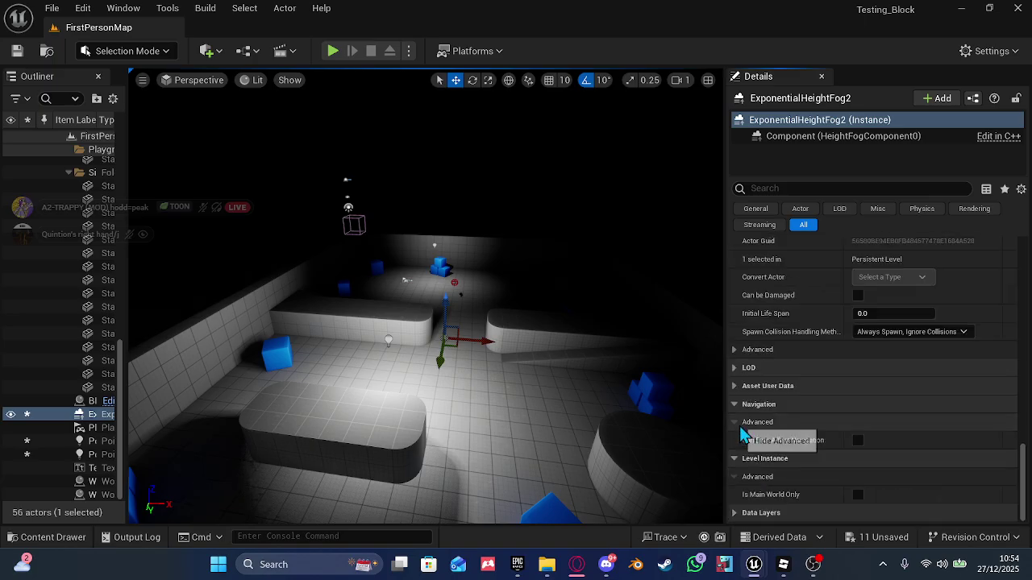
click(736, 459)
scroll(736, 450, up, 5)
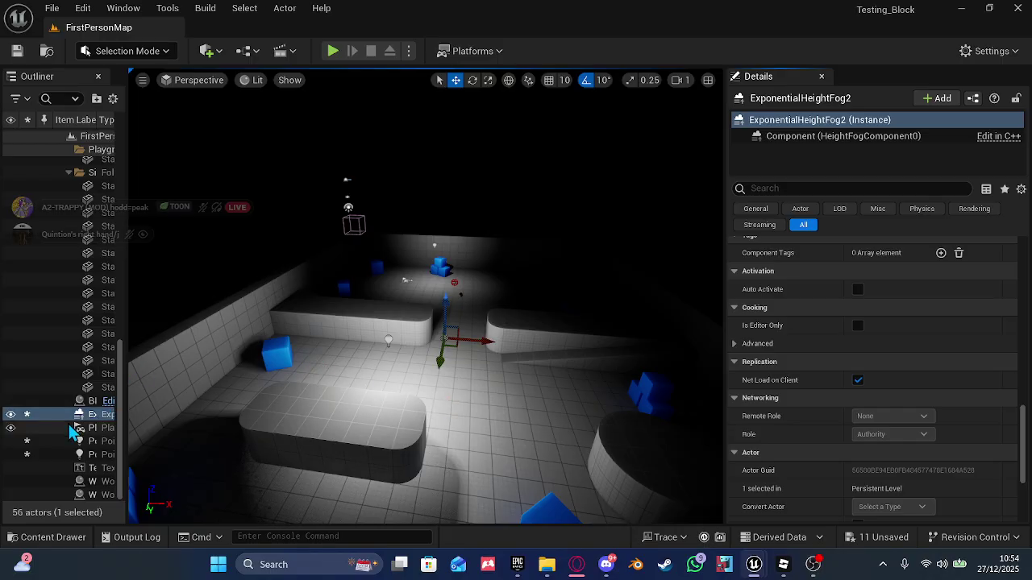
- Filter the Outliner by "g" and widen it enough to read the full actor names and types
scroll(64, 362, up, 10)
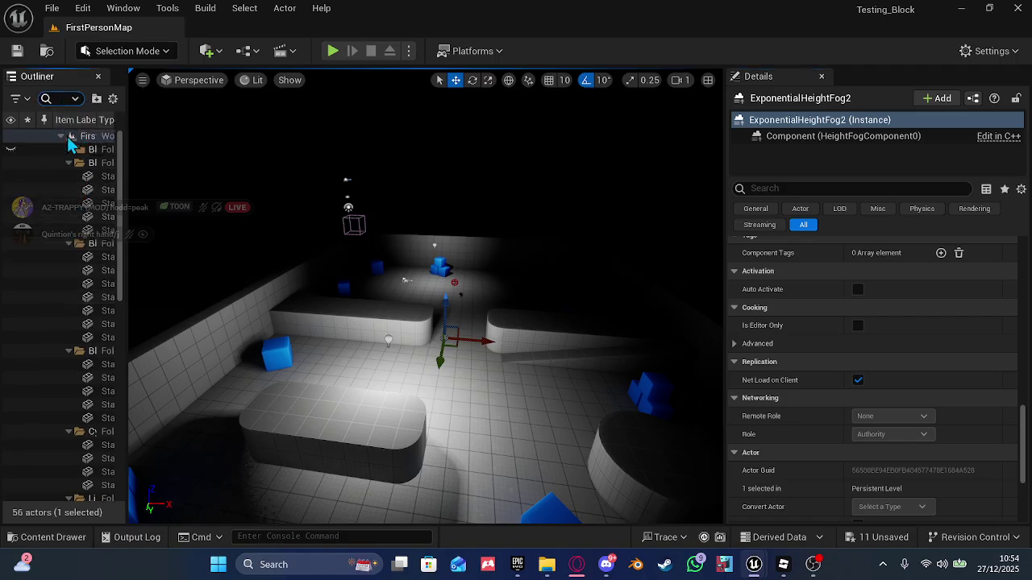
text(g)
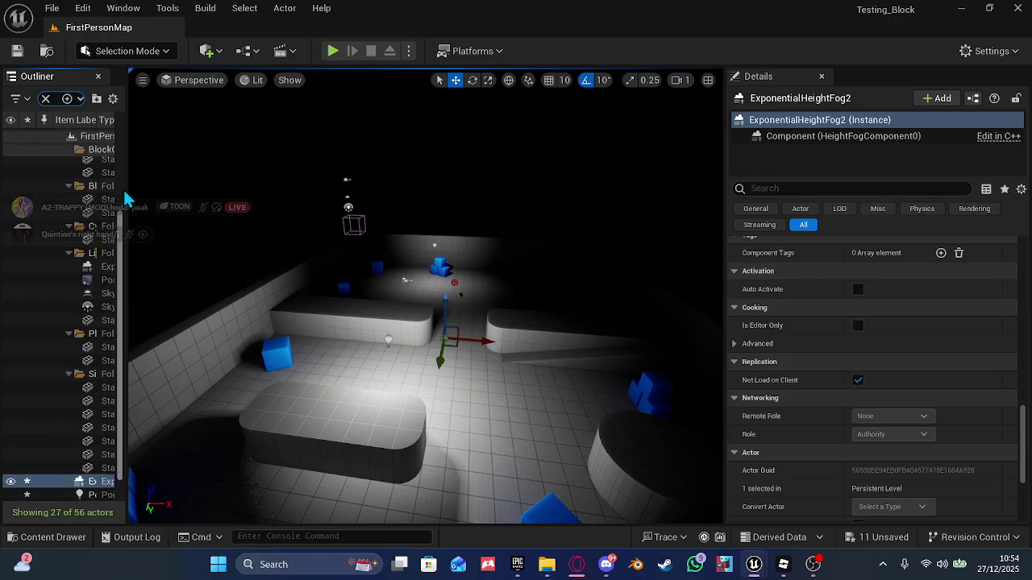
drag(127, 187, 322, 270)
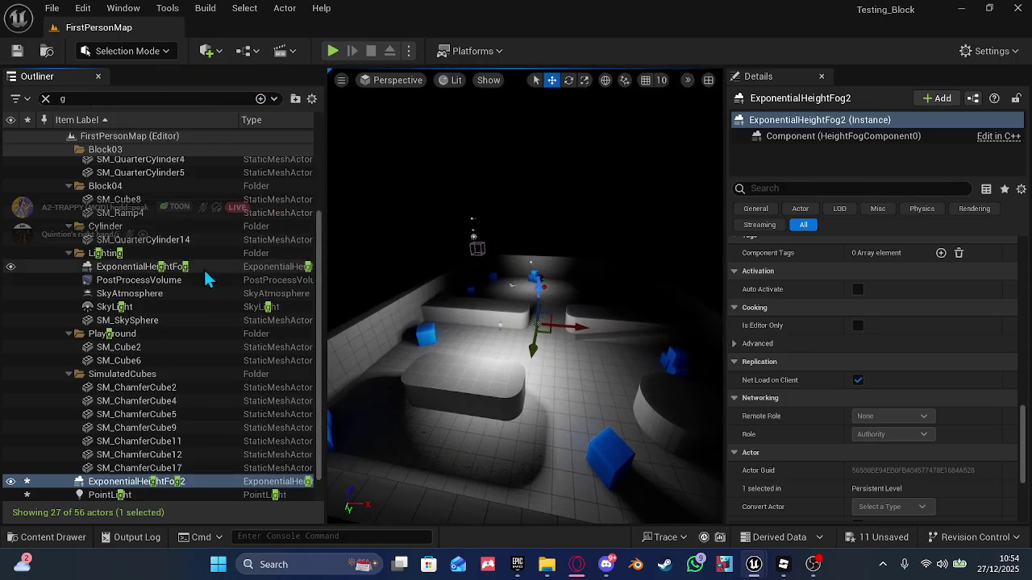
- Delete the original ExponentialHeightFog actor from the Lighting folder
click(182, 268)
right_click(185, 272)
click(161, 274)
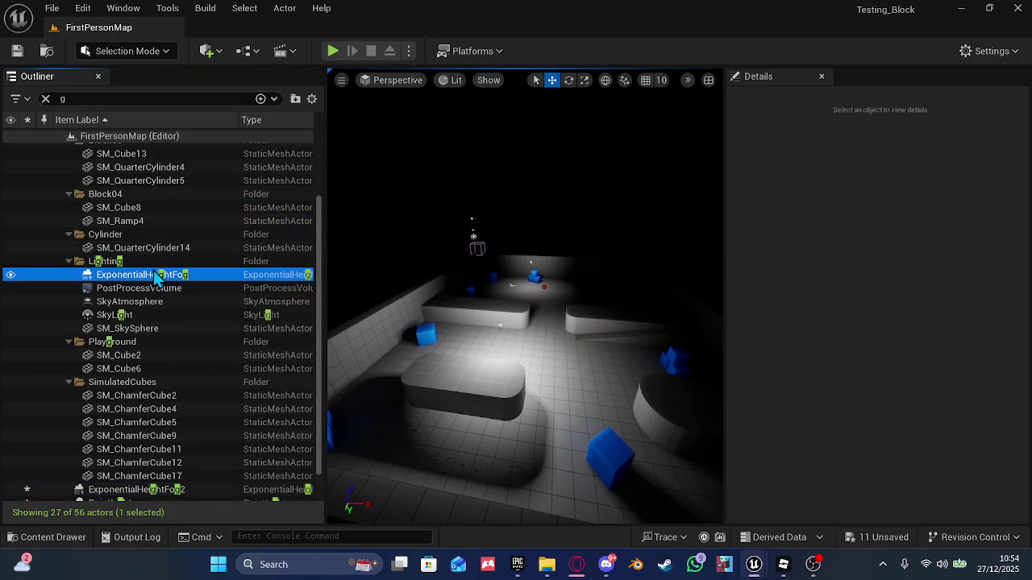
right_click(156, 276)
mouse_move(218, 310)
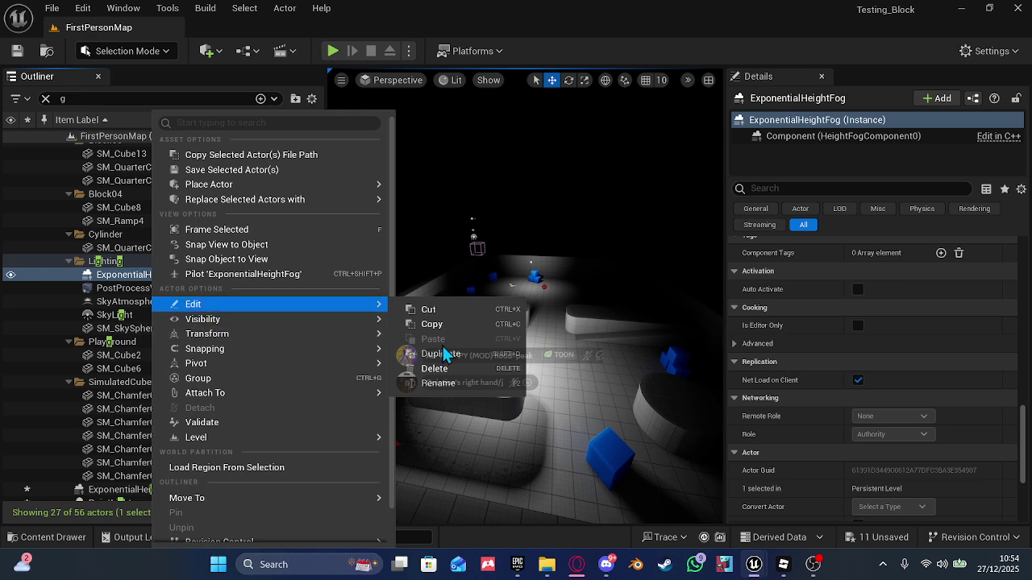
click(471, 369)
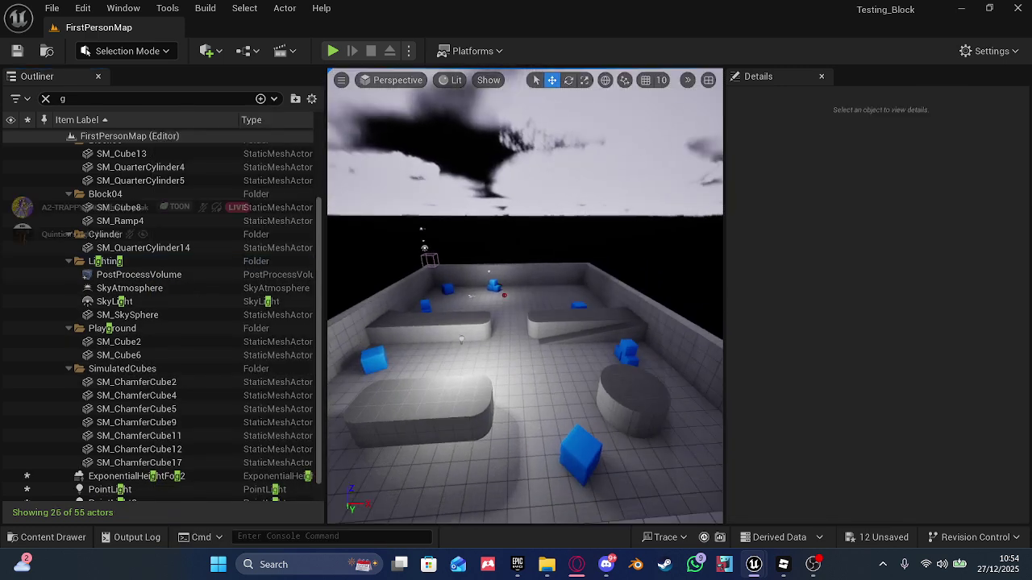
- Check the room and sky from inside the level and select the remaining ExponentialHeightFog2 actor
mouse_move(472, 369)
right_down()
mouse_move(471, 456)
mouse_move(471, 369)
right_up()
key(s)
key(w)
key(w)
scroll(194, 419, down, 2)
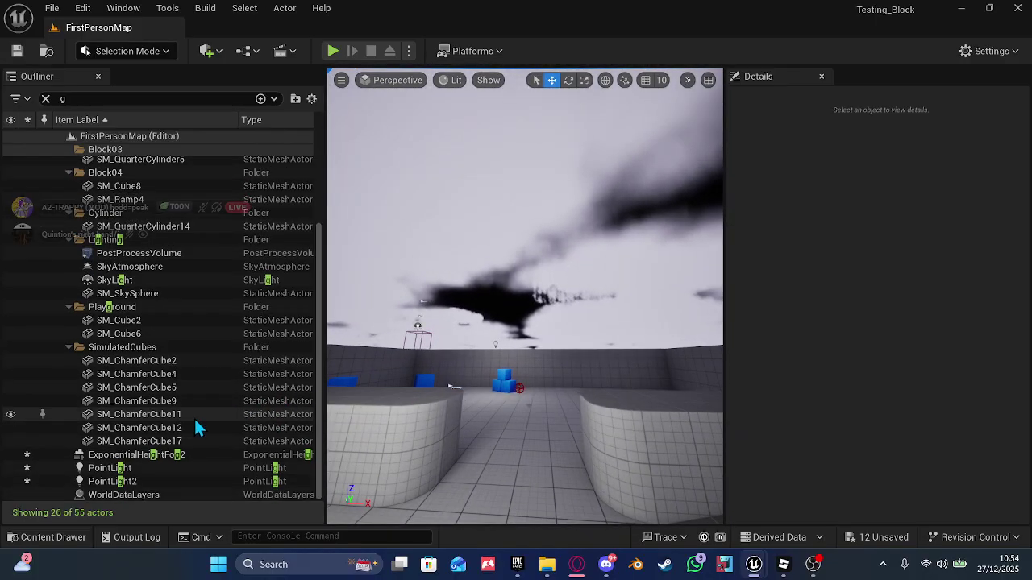
click(185, 455)
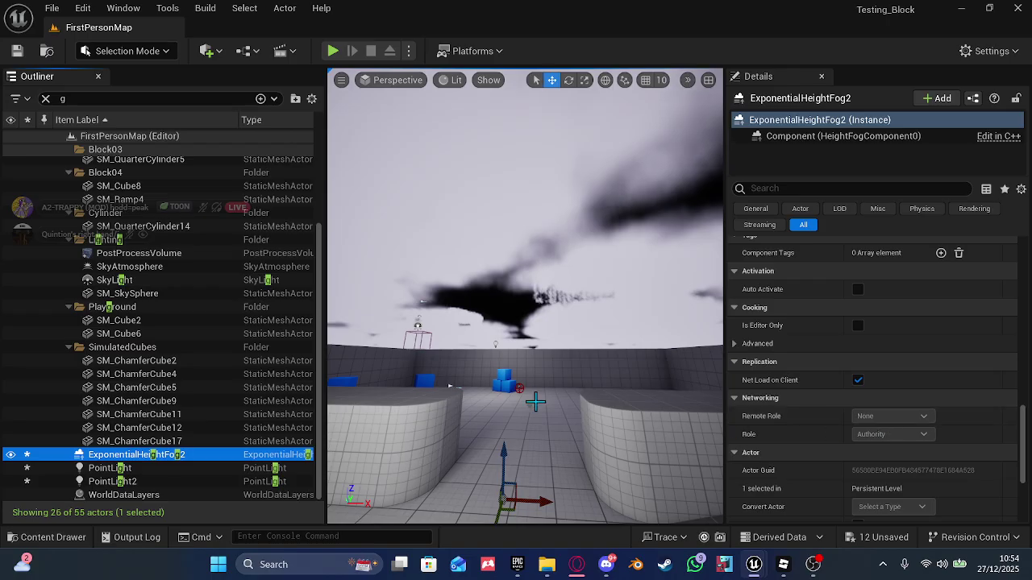
- Undo the deletion of the original ExponentialHeightFog actor and delete ExponentialHeightFog2 instead
key(ctrl+z)
key(ctrl+z)
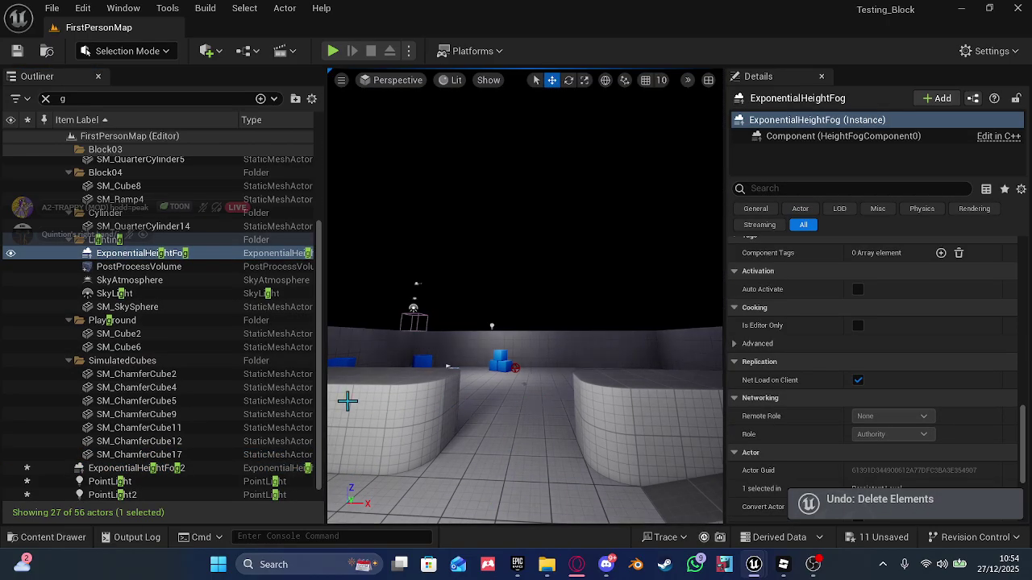
click(161, 468)
right_click(165, 468)
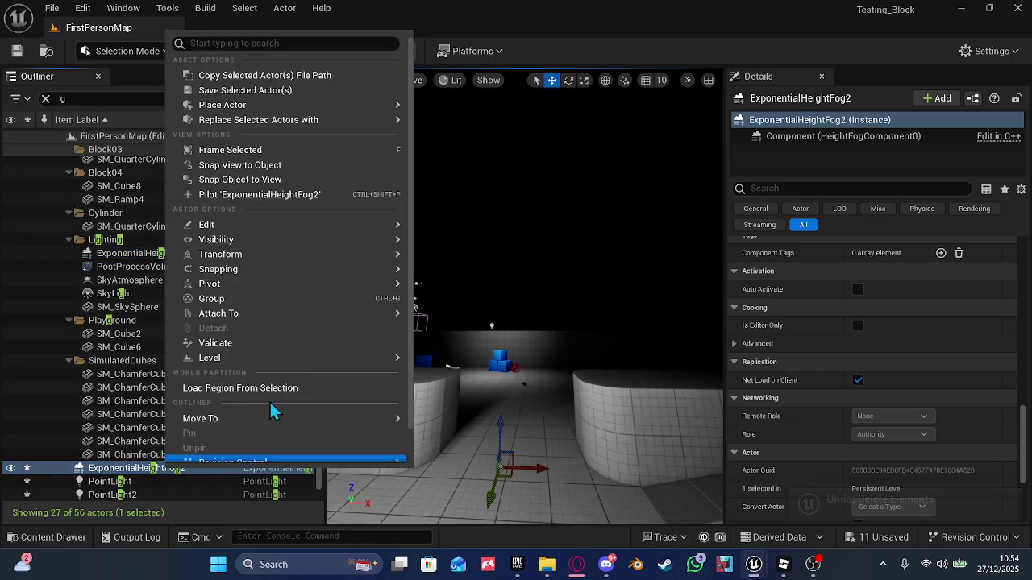
mouse_move(277, 224)
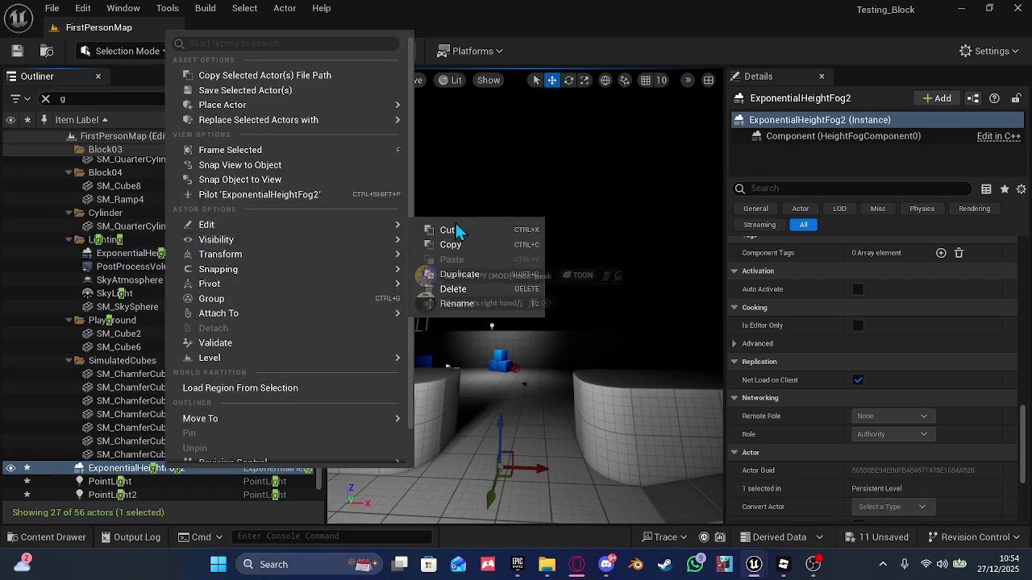
click(519, 288)
- Enable Volumetric Fog on the original ExponentialHeightFog actor in the Lighting folder
click(139, 266)
click(141, 252)
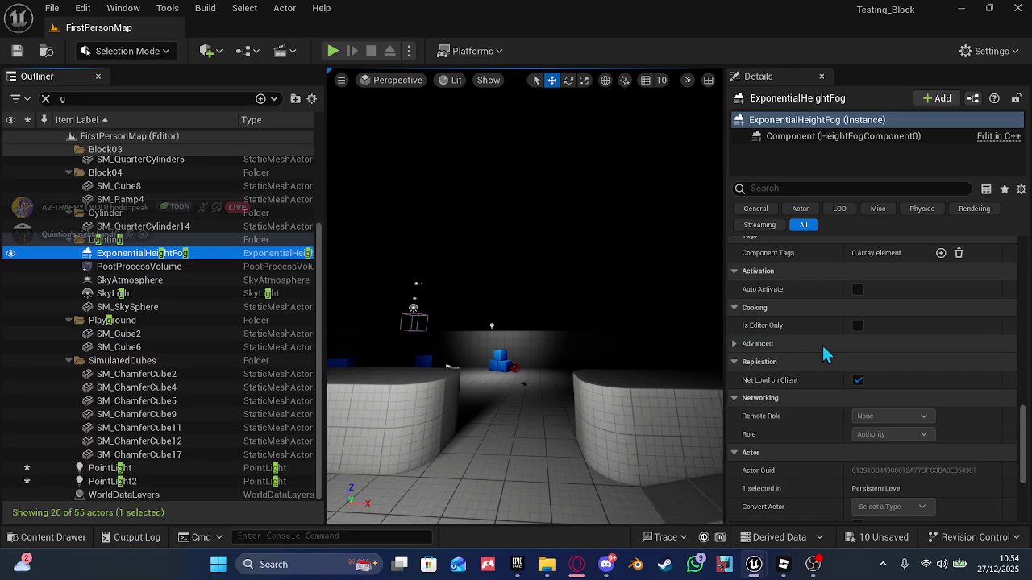
scroll(878, 338, up, 10)
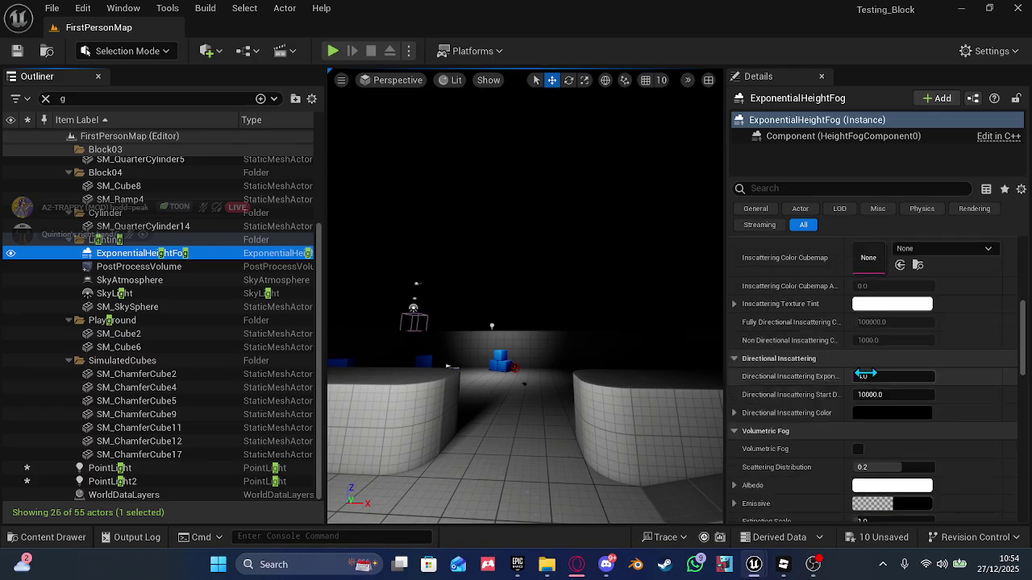
scroll(862, 375, up, 3)
scroll(870, 387, down, 5)
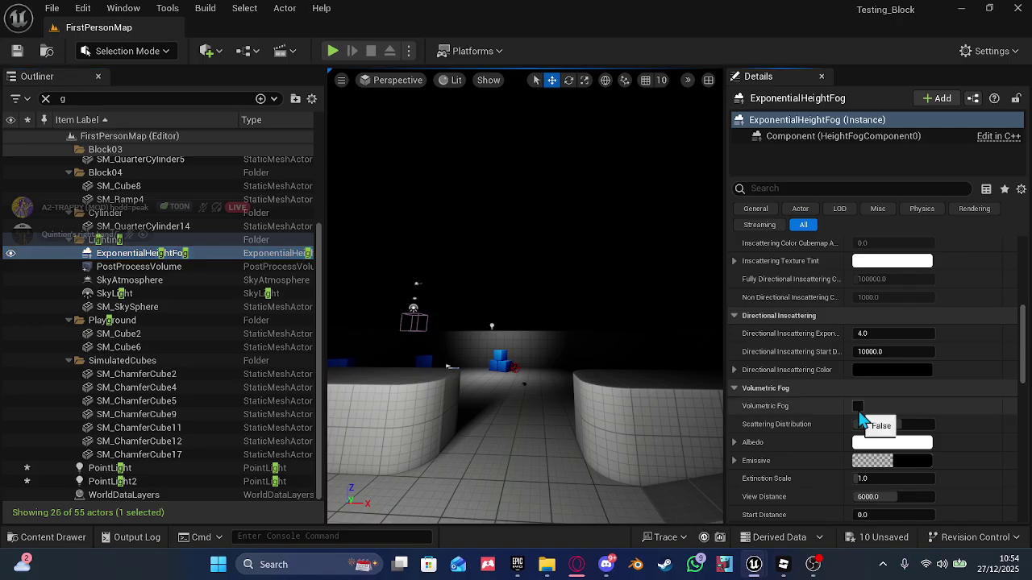
click(857, 408)
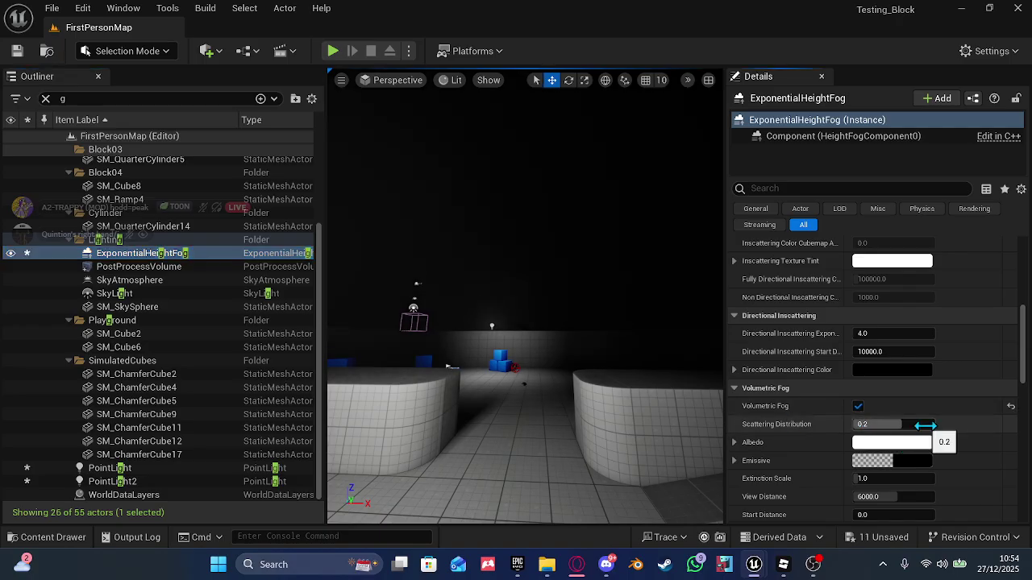
- Set the fog actor's main Fog Density to 1.0 and its Fog Height Falloff to about 0.35
key(w)
right_drag(604, 378, 396, 429)
key(s)
key(s)
key(w)
right_drag(591, 357, 592, 357)
scroll(863, 361, up, 13)
scroll(863, 364, up, 2)
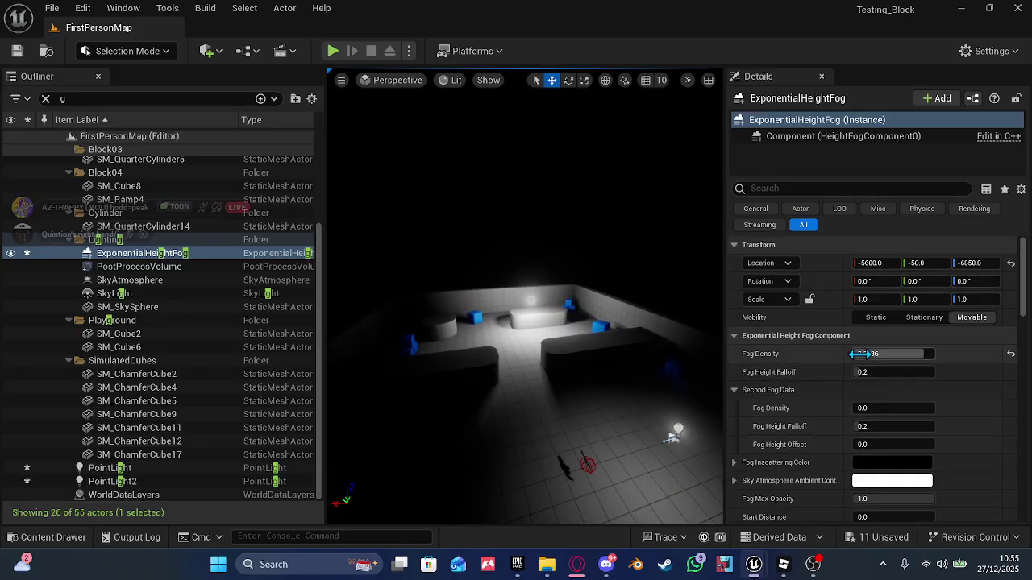
drag(864, 372, 881, 353)
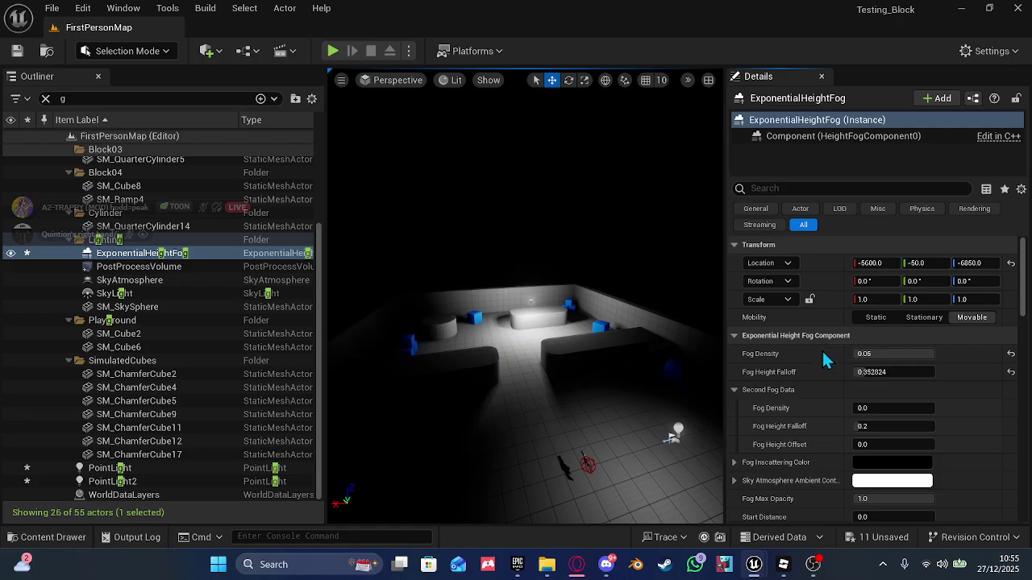
text(1)
key(Return)
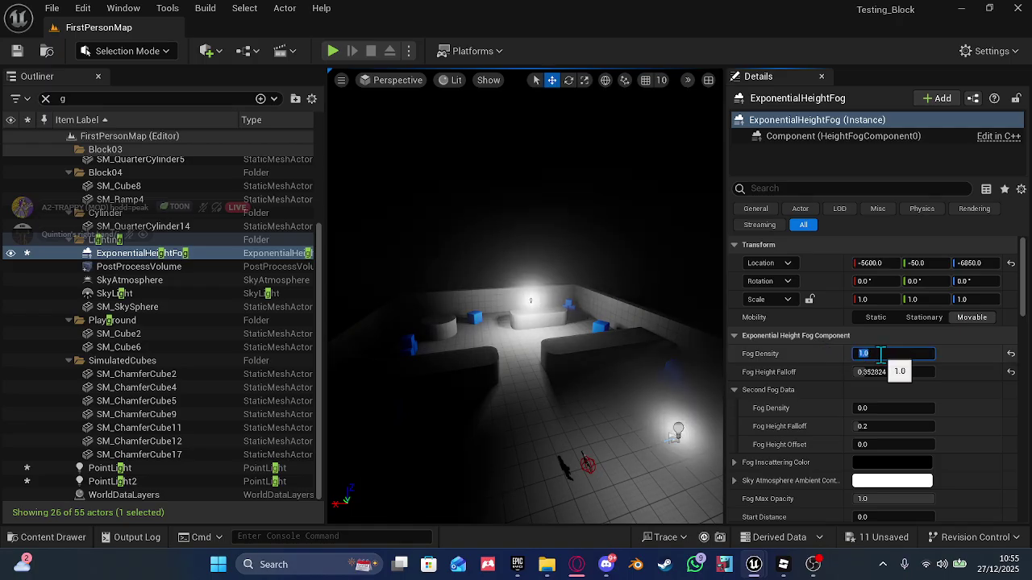
- Lower the main Fog Height Falloff of the ExponentialHeightFog actor to 0.001
right_drag(537, 316, 669, 348)
scroll(971, 394, down, 5)
scroll(967, 387, up, 3)
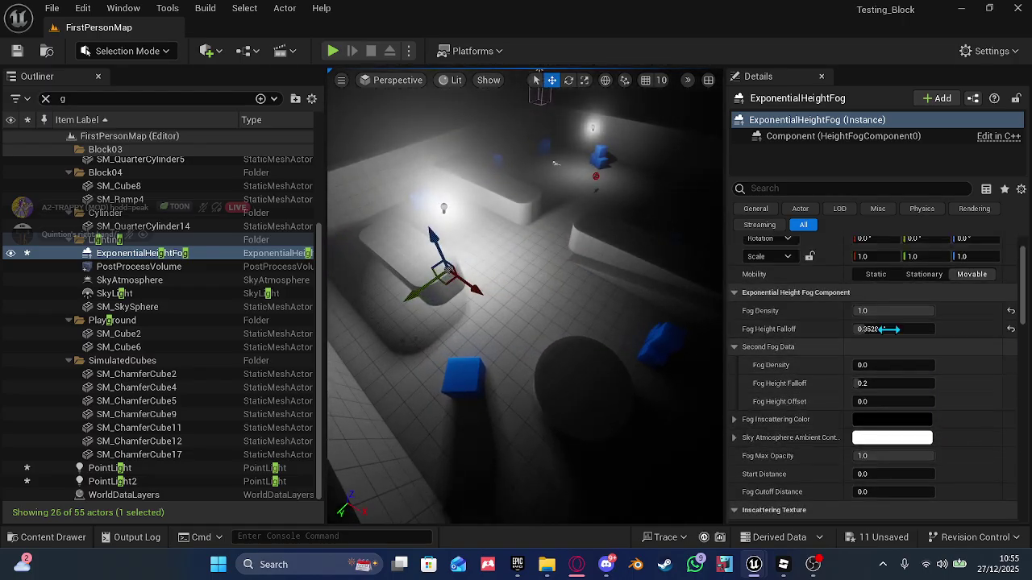
drag(881, 327, 910, 327)
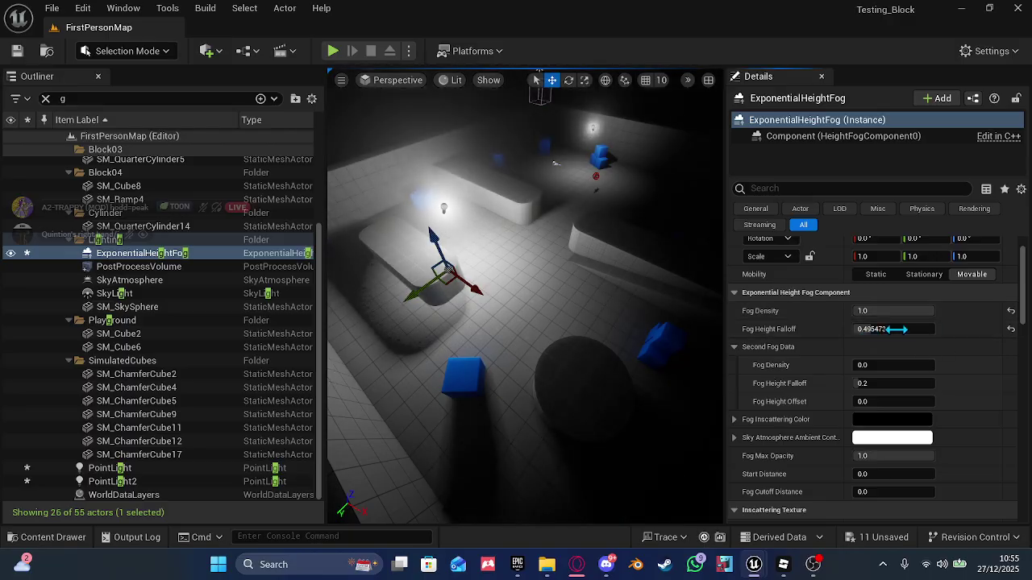
drag(871, 329, 870, 329)
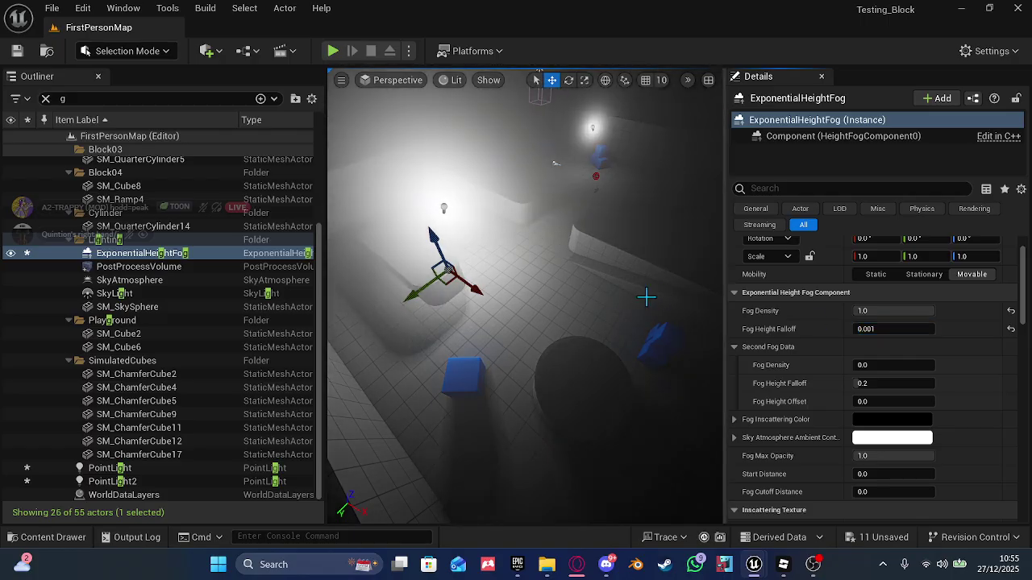
- Fly through the room and examine the fog around the point lights from several angles
key(w)
right_drag(645, 297, 619, 260)
key(s)
key(d)
key(w)
key(s)
key(w)
key(s)
key(w)
right_drag(501, 202, 503, 226)
key(s)
key(s)
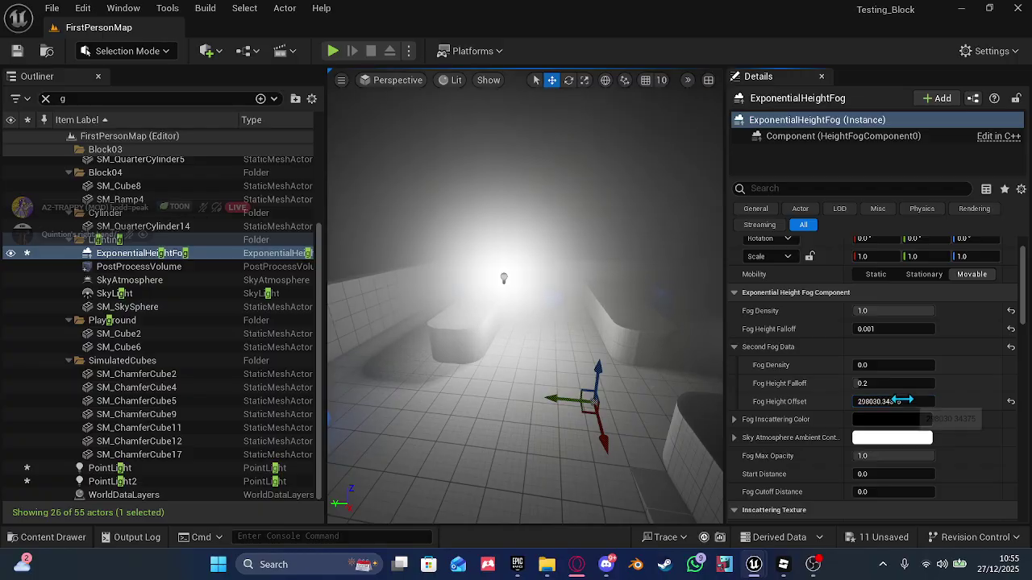
- Set the Second Fog Data's Fog Height Offset to about 298030 and Fog Height Falloff to about 0.274, undoing a trial Fog Density
drag(893, 383, 911, 383)
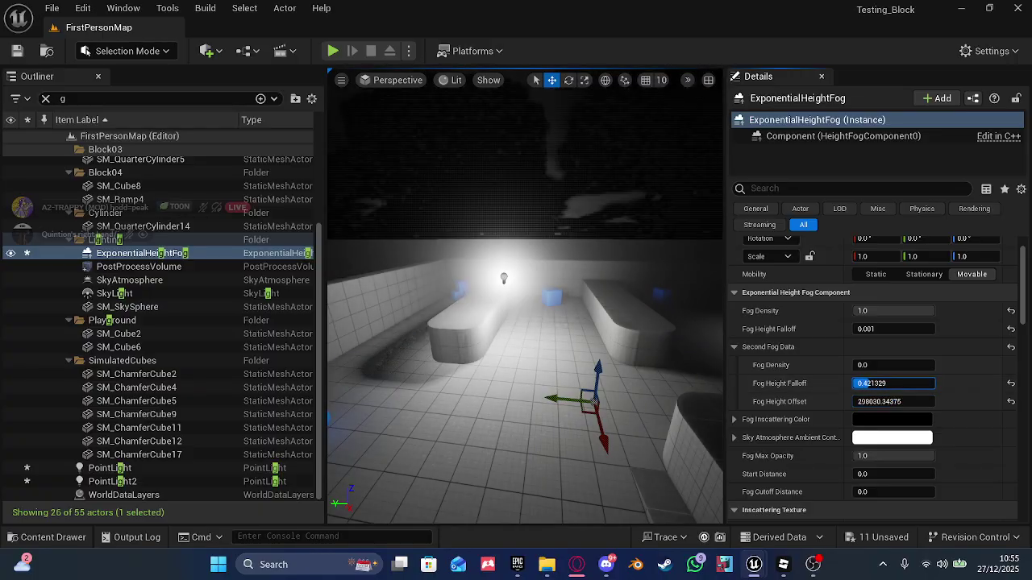
drag(893, 365, 904, 365)
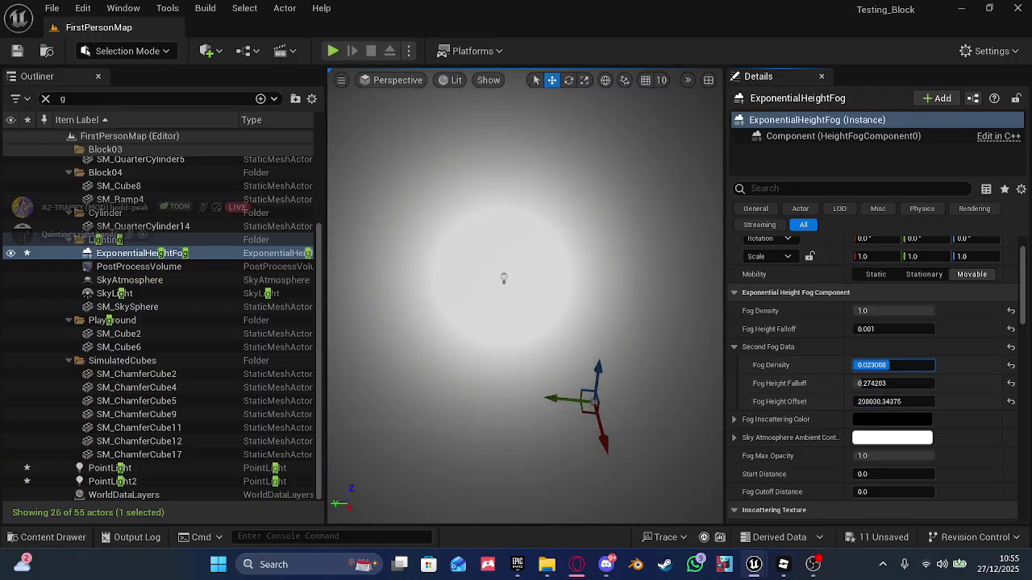
key(ctrl+z)
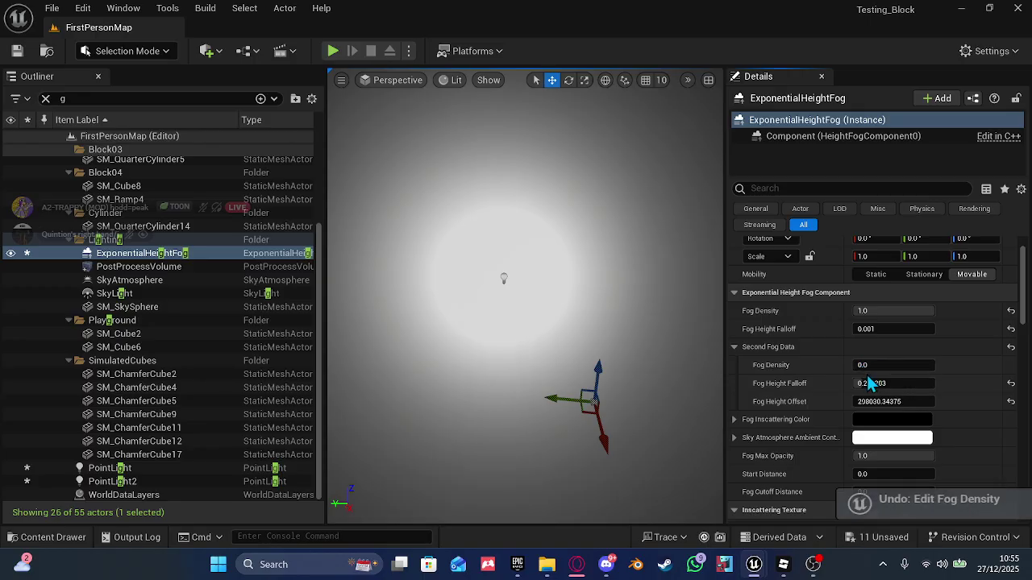
- Try a Second Fog Data Fog Density of about 0.004, check it around the level, and undo it
key(s)
right_drag(645, 337, 456, 346)
key(s)
key(w)
key(s)
key(s)
drag(855, 365, 861, 365)
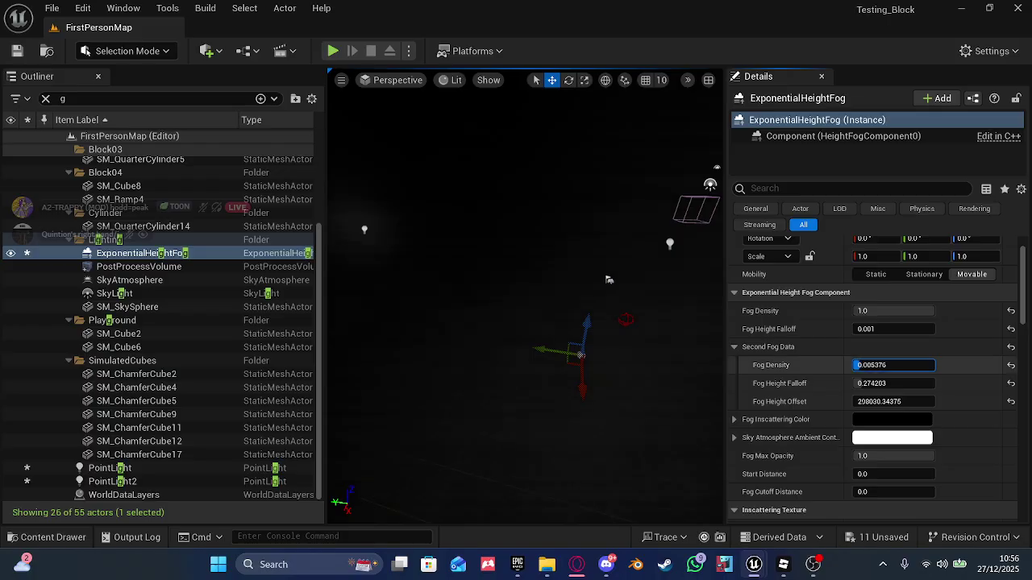
right_drag(524, 298, 677, 278)
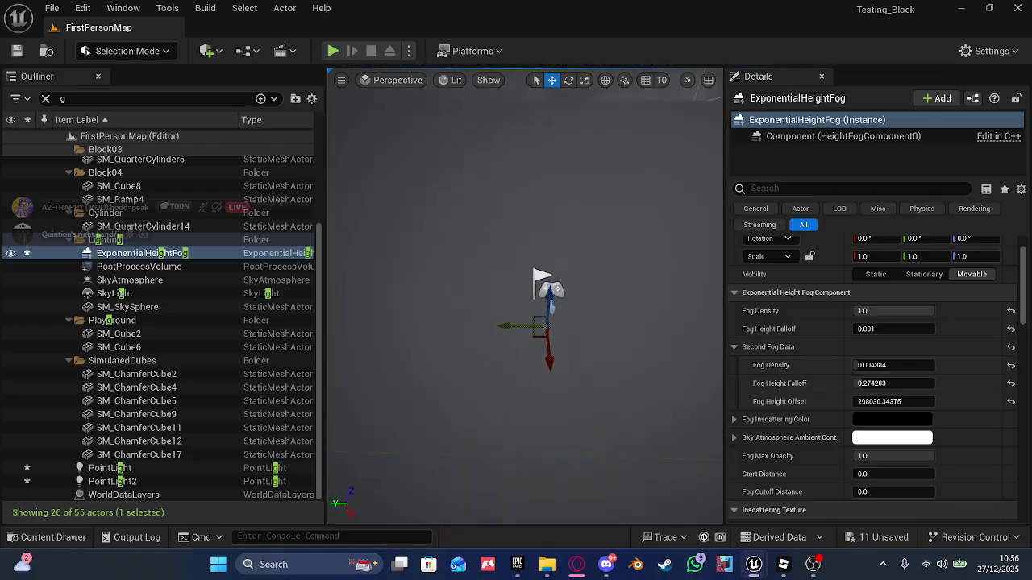
right_drag(523, 298, 573, 253)
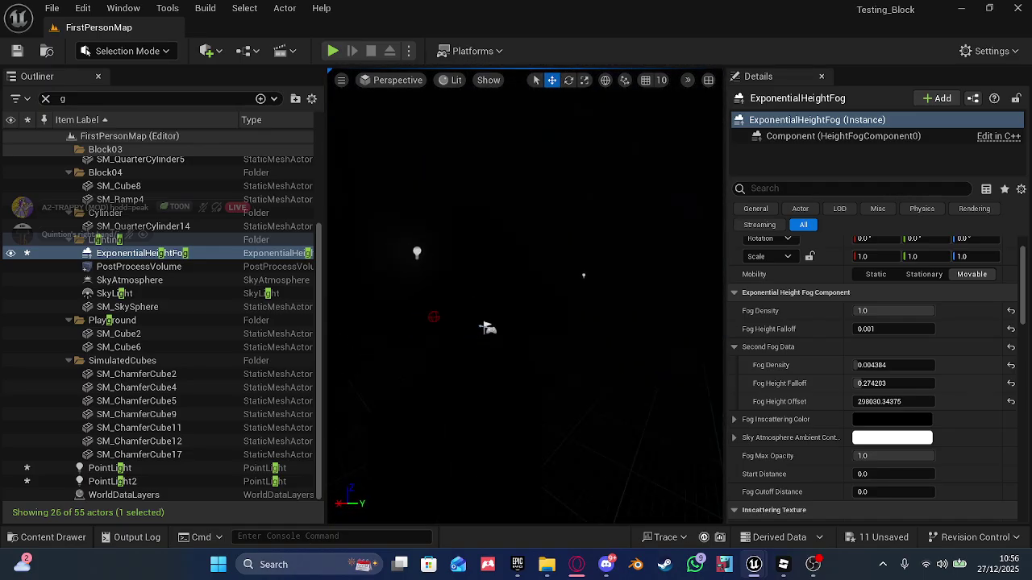
right_drag(639, 305, 584, 297)
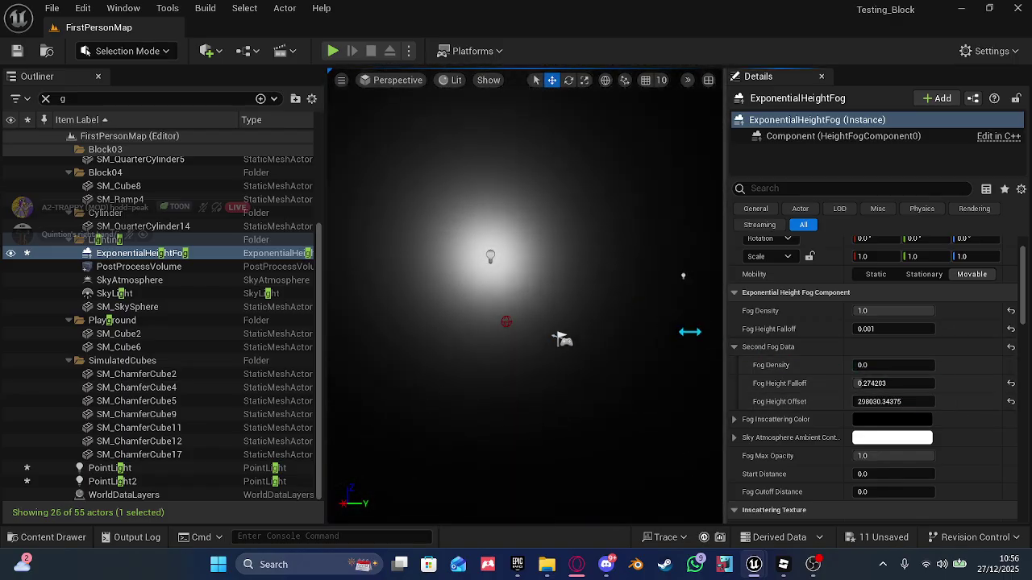
key(ctrl+z)
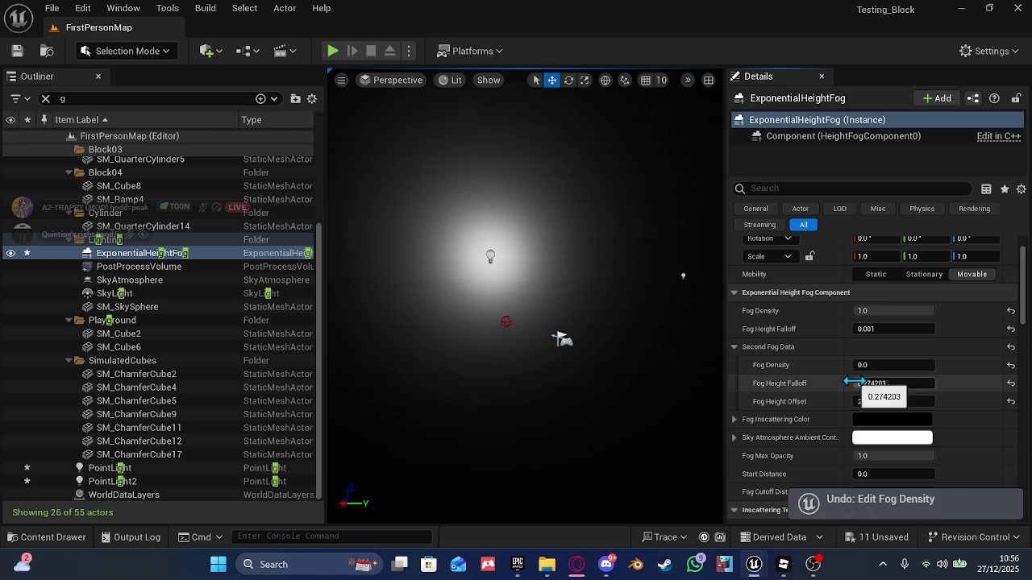
- Set the fog's main Start Distance to about 2504 and its Fog Cutoff Distance to about 14236962
right_drag(523, 298, 636, 339)
scroll(873, 414, down, 3)
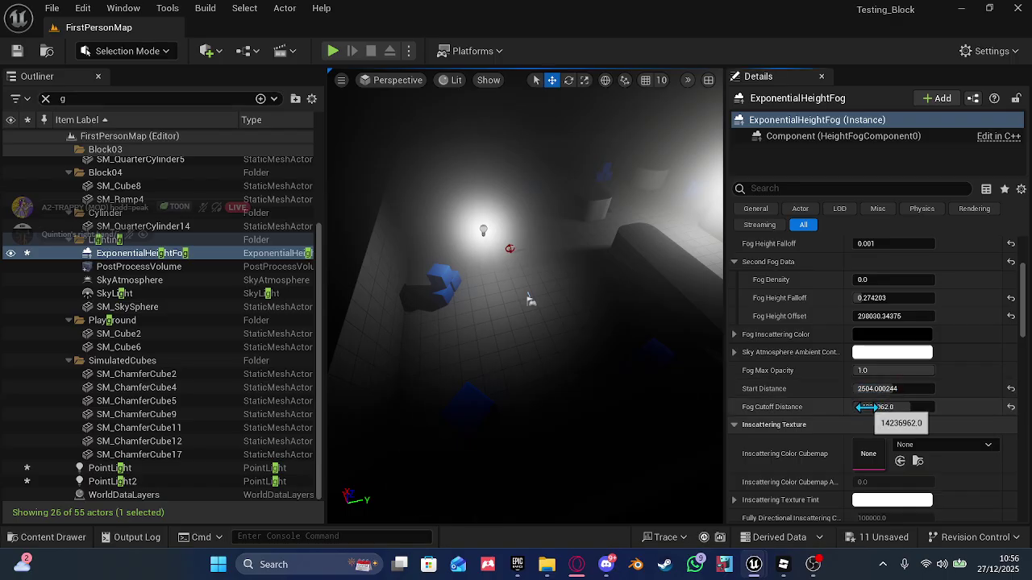
- Set the volumetric fog's Scattering Distribution to about 0.87 and its Extinction Scale to about 3.12
scroll(971, 349, down, 10)
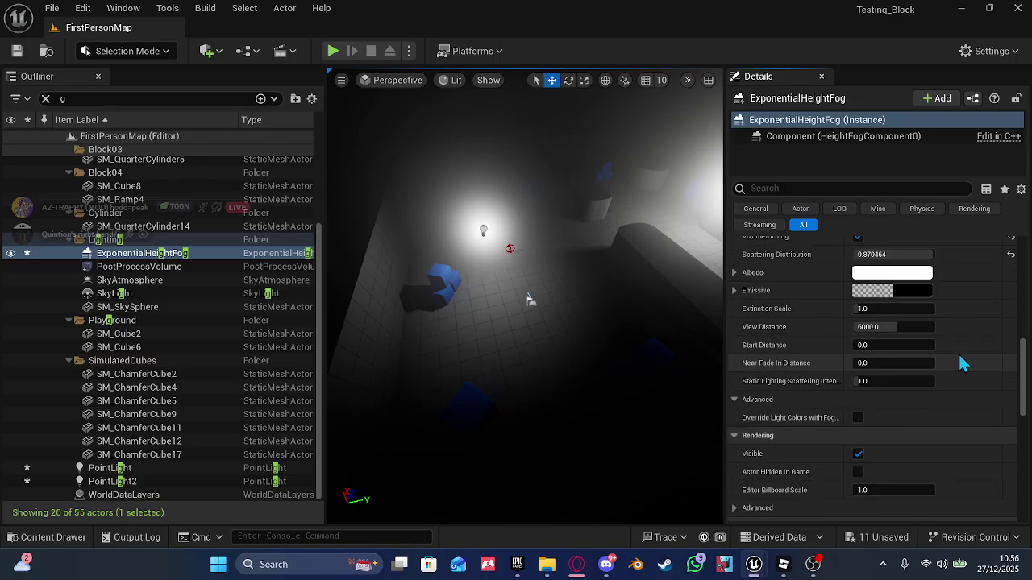
mouse_move(868, 375)
mouse_down()
mouse_move(918, 373)
mouse_move(876, 373)
mouse_up()
key(w)
right_drag(524, 313, 574, 315)
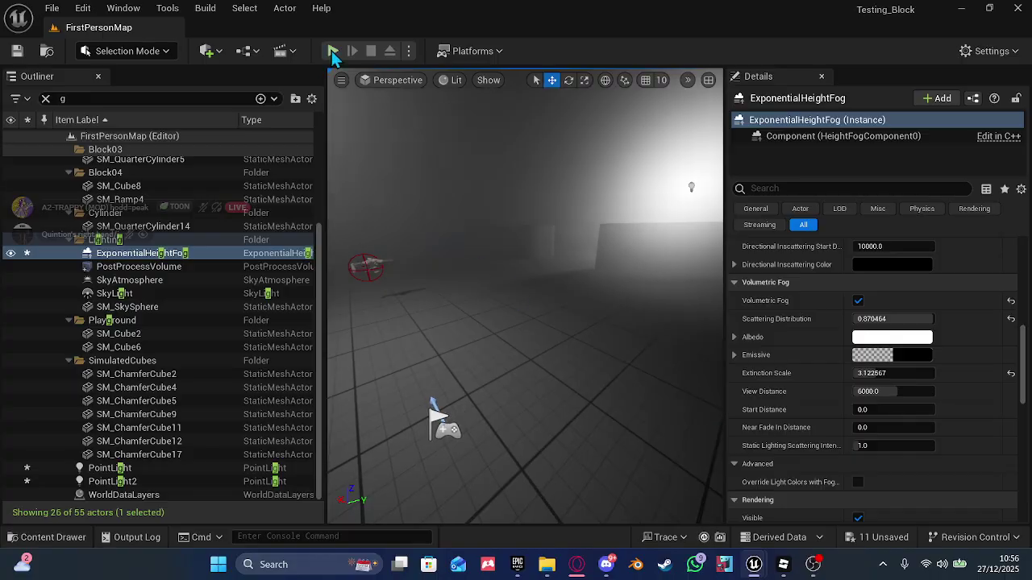
- Play the level briefly, stop it, and enlarge the viewport by narrowing the Outliner and Details areas
click(333, 51)
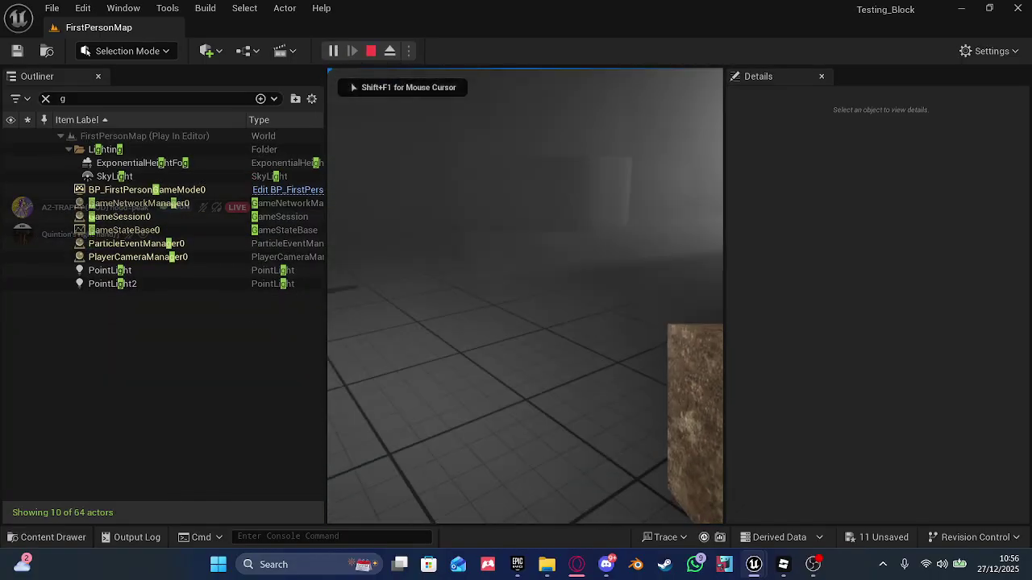
key(Escape)
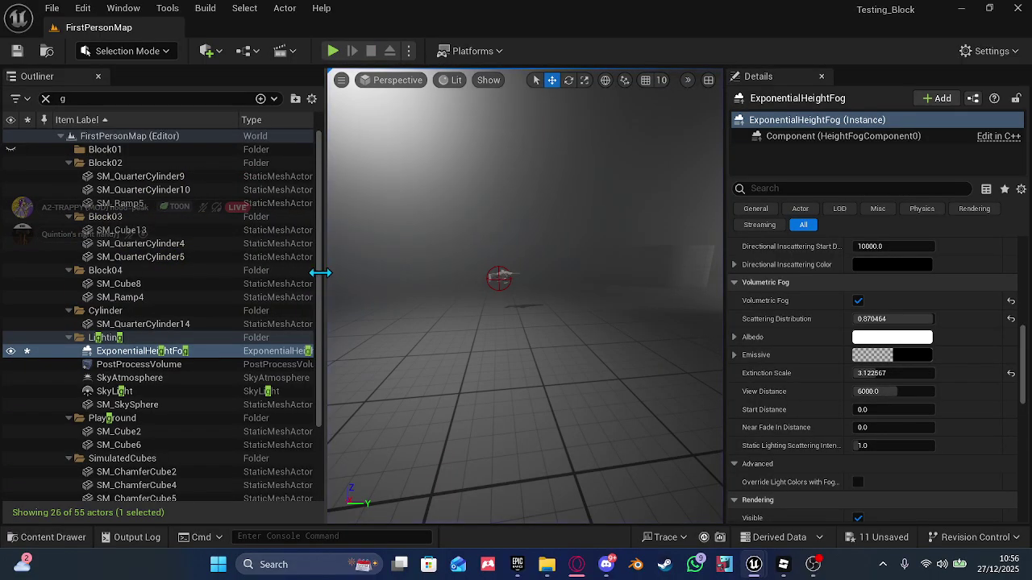
drag(320, 273, 152, 291)
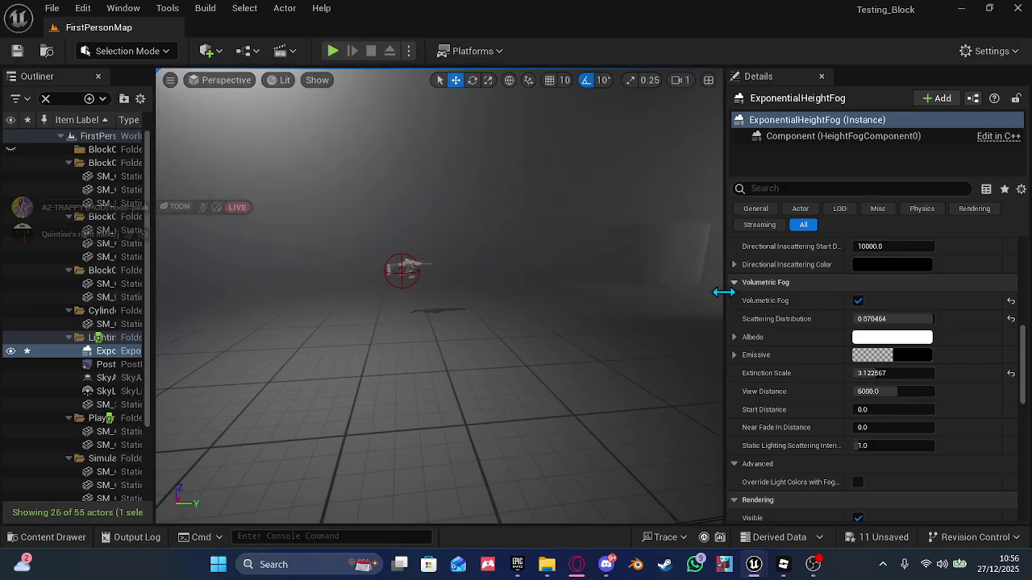
drag(724, 295, 866, 299)
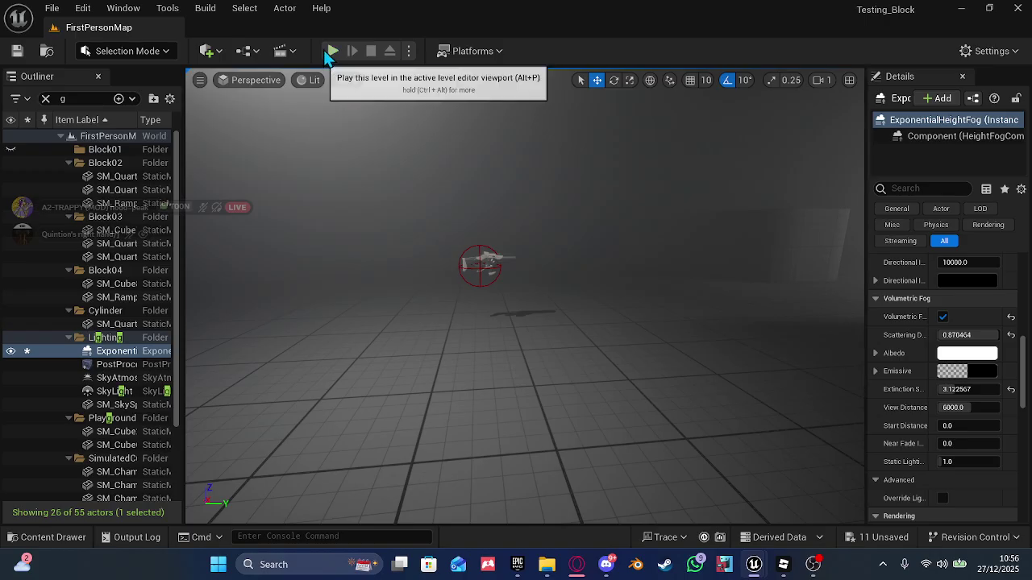
- Play the level and walk around the room to examine the fog and lighting around the walls and blue blocks
click(331, 51)
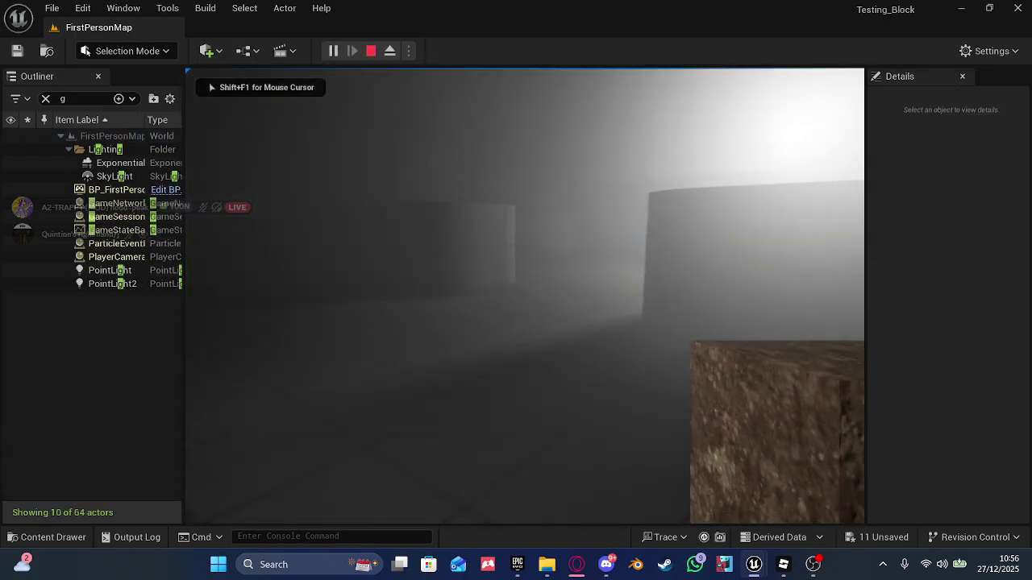
key(w)
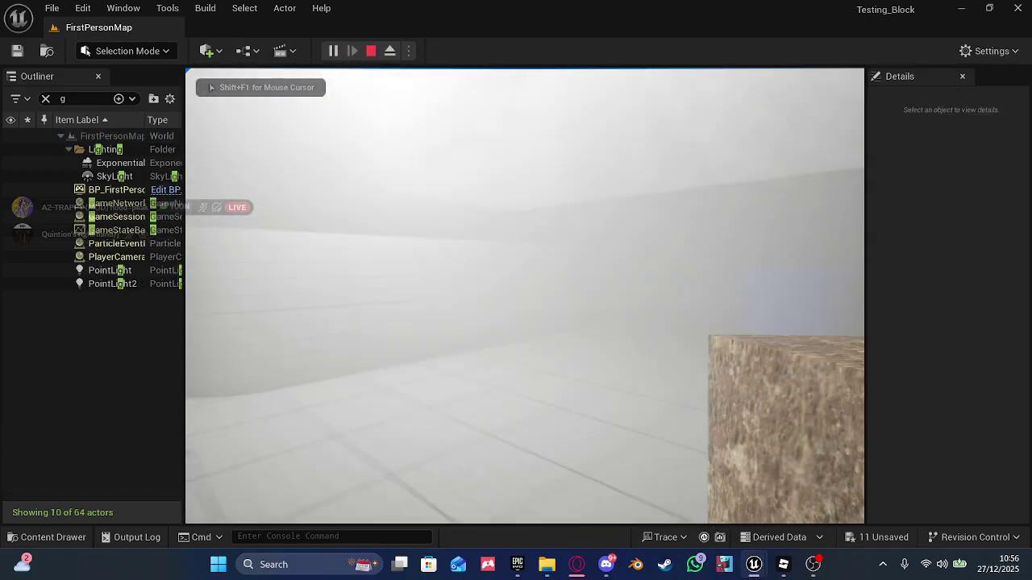
key(w)
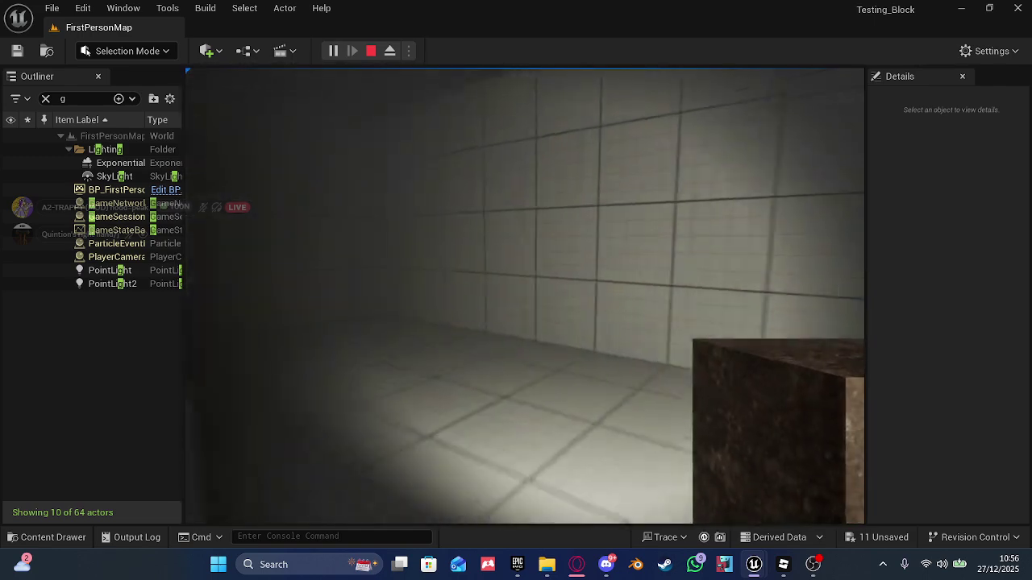
key(w)
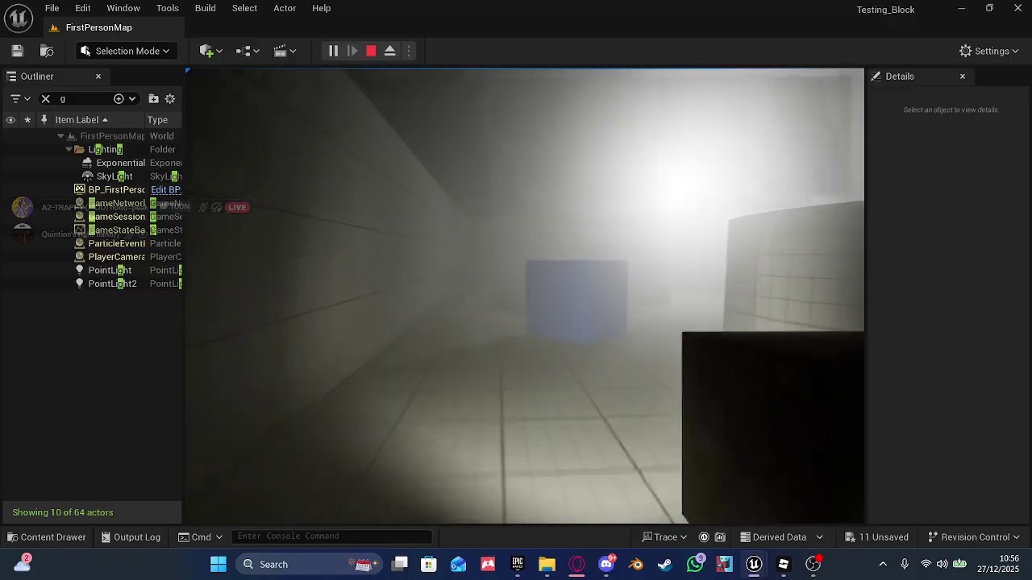
key(w)
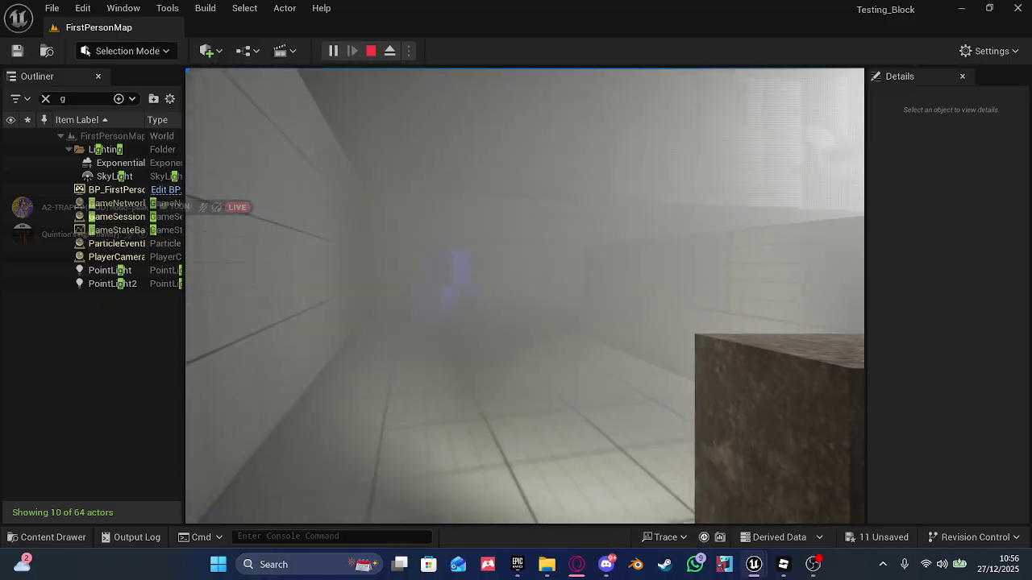
key(w)
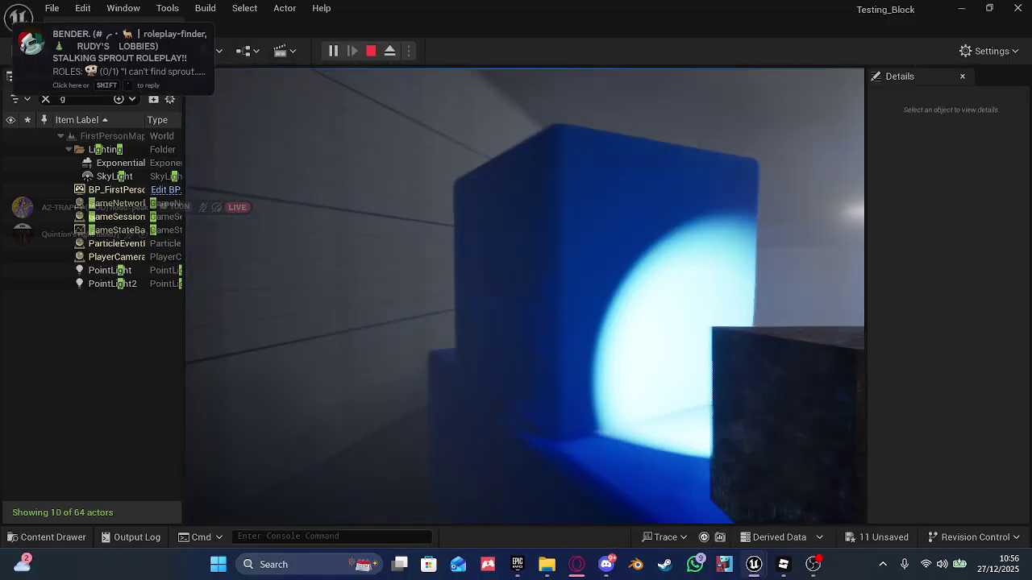
key(w)
key(space)
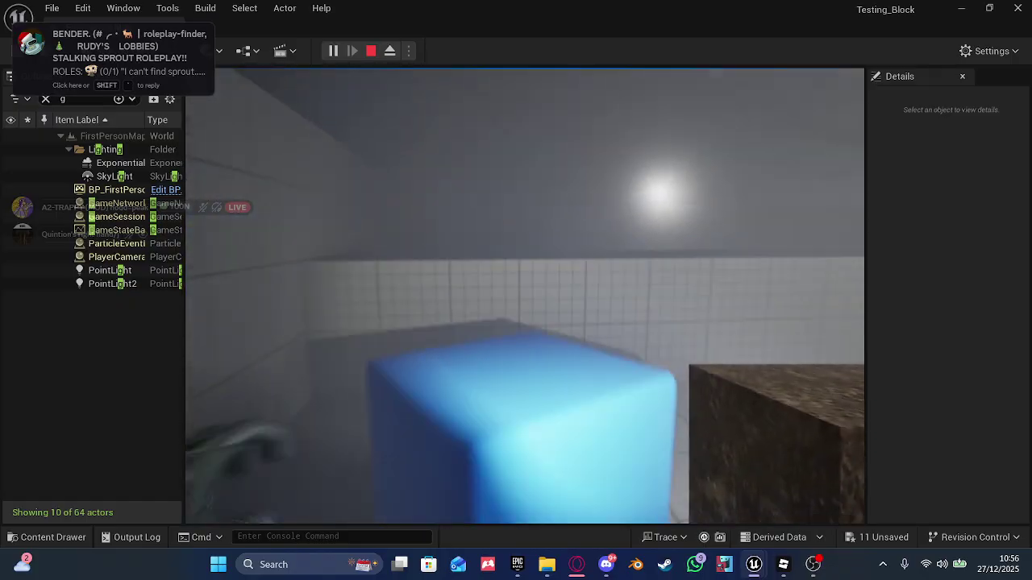
key(w)
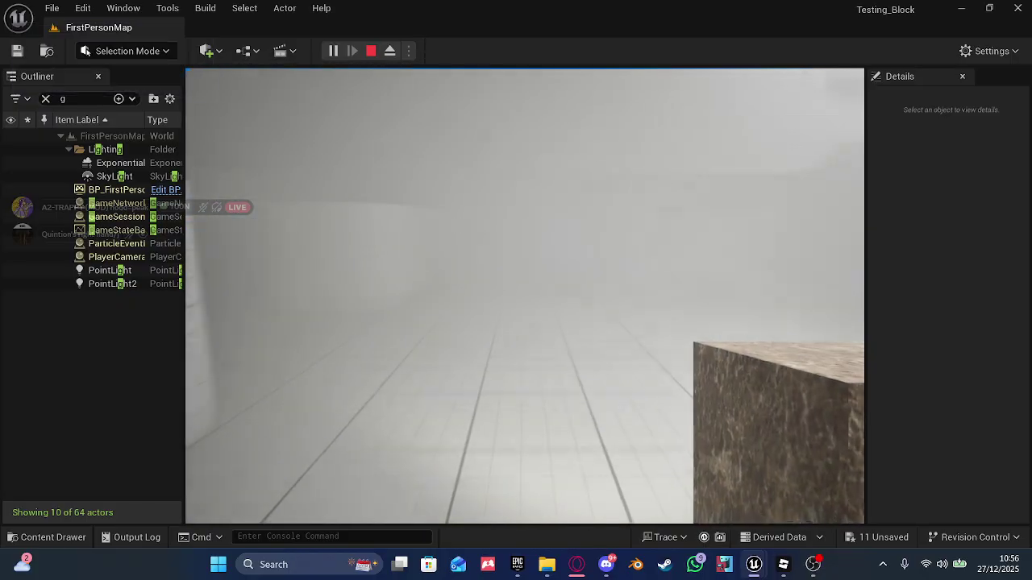
key(w)
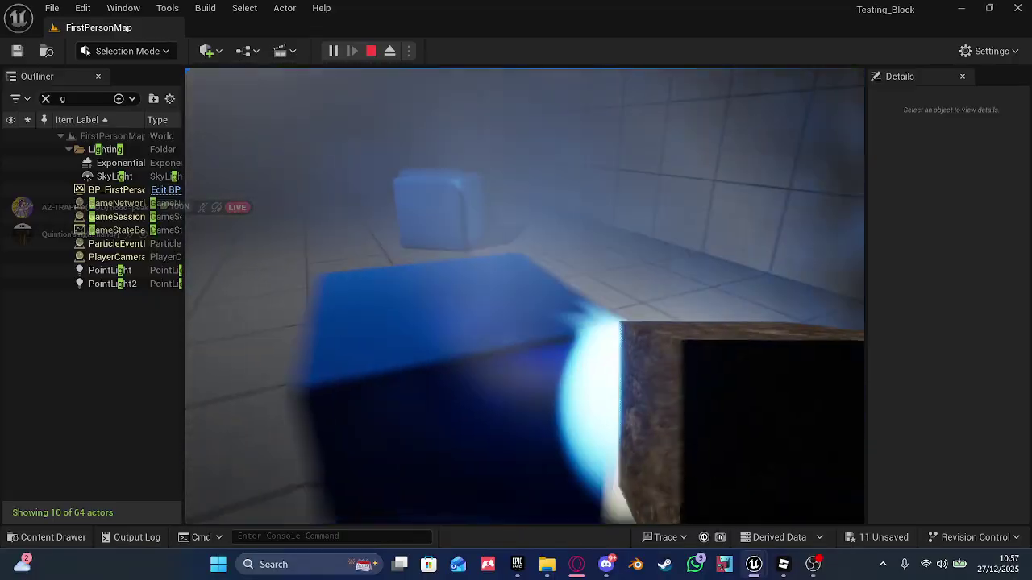
- Leave the game window, return to the running Testing_Block level, walk further through the fog, and stop the play session
key(super)
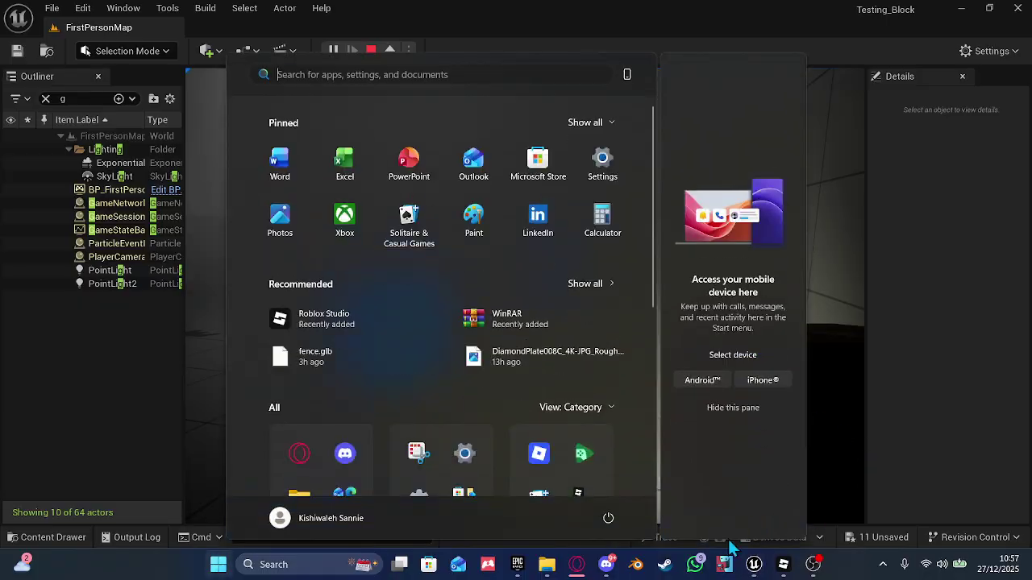
mouse_move(754, 565)
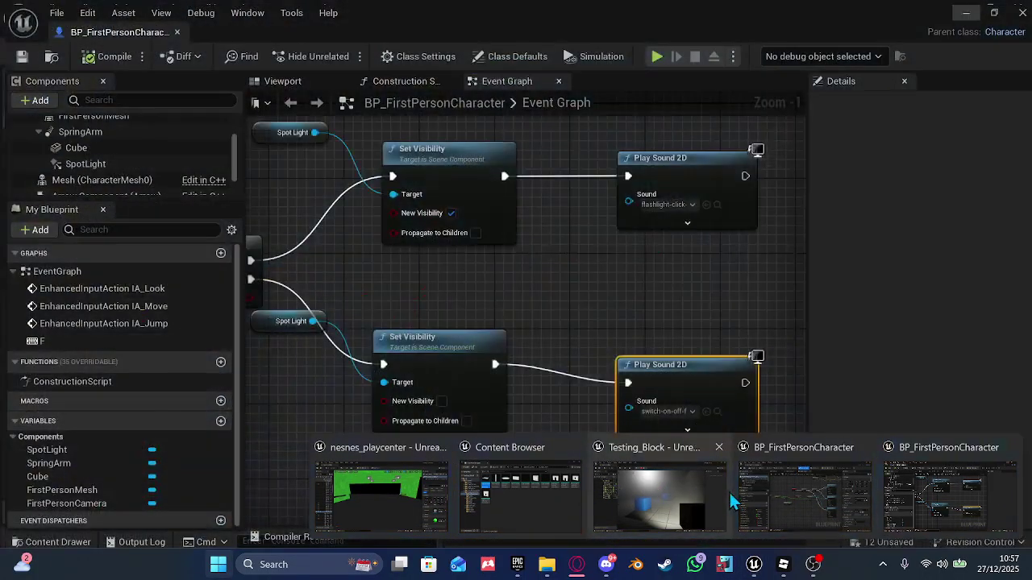
click(727, 490)
click(717, 316)
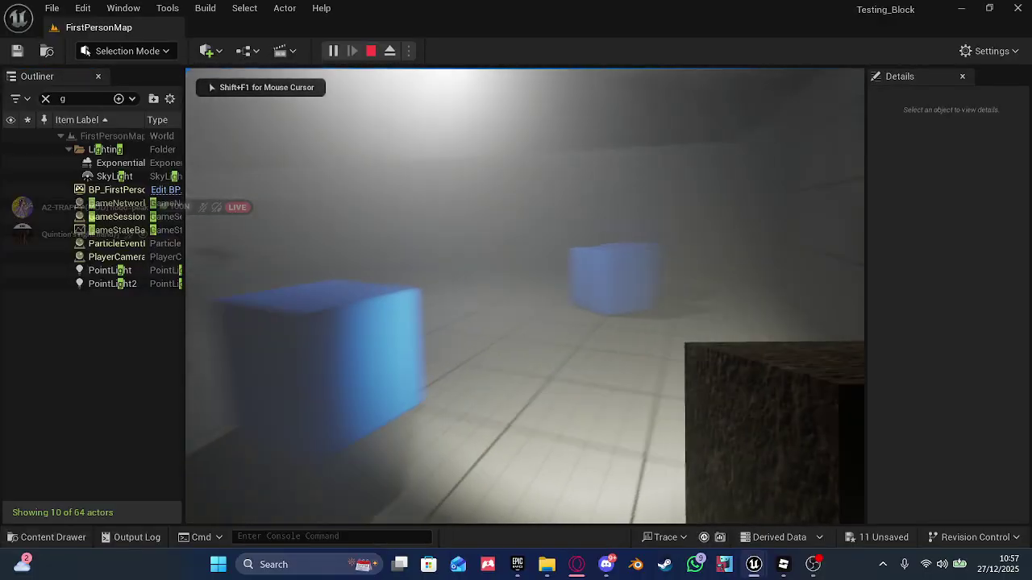
key(w)
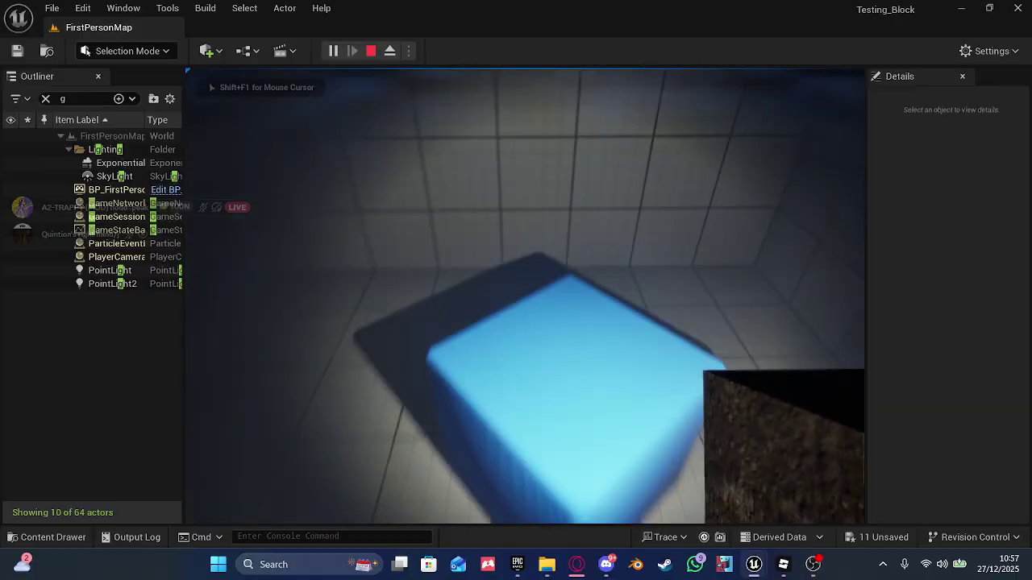
key(w)
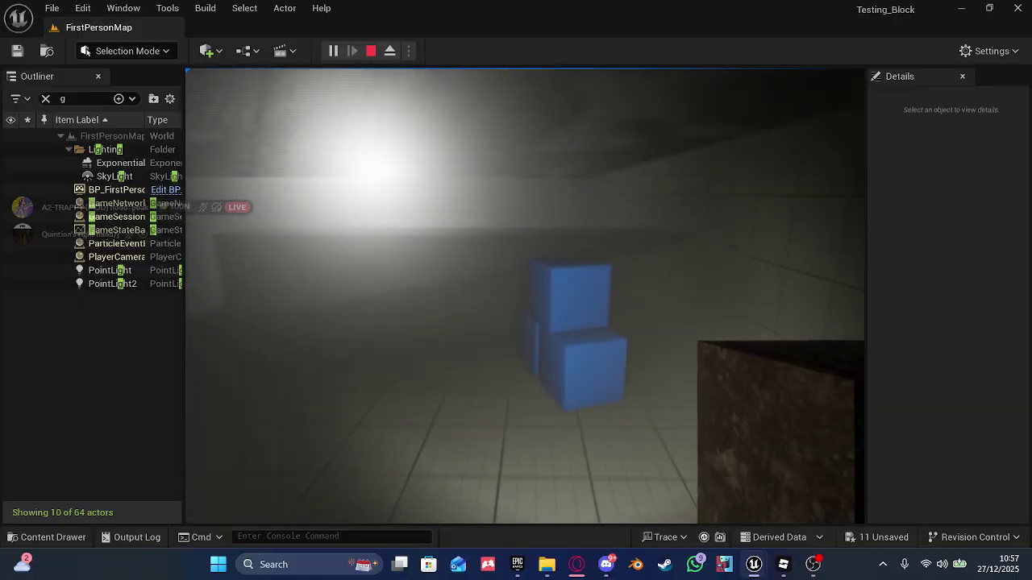
key(w)
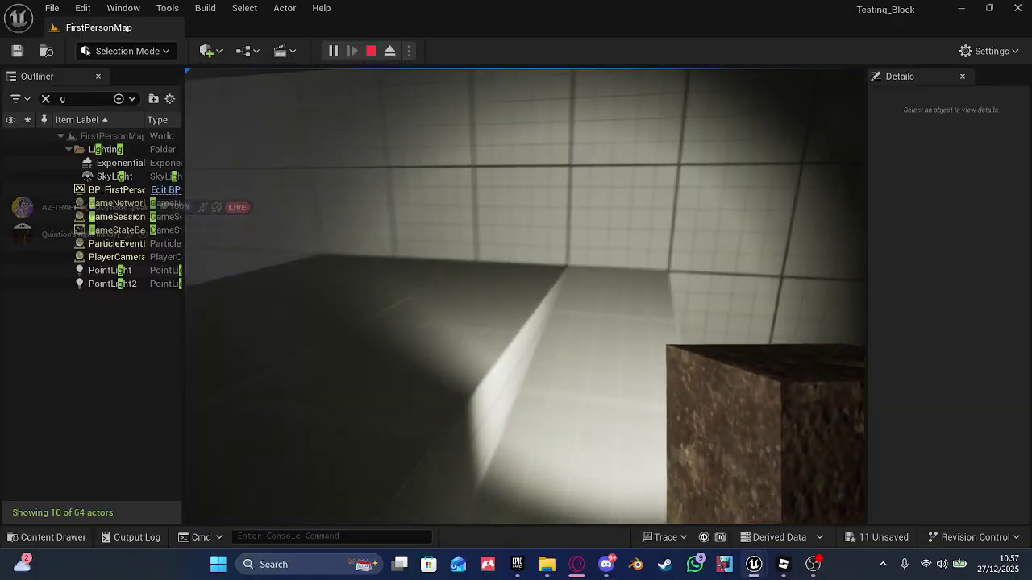
key(w)
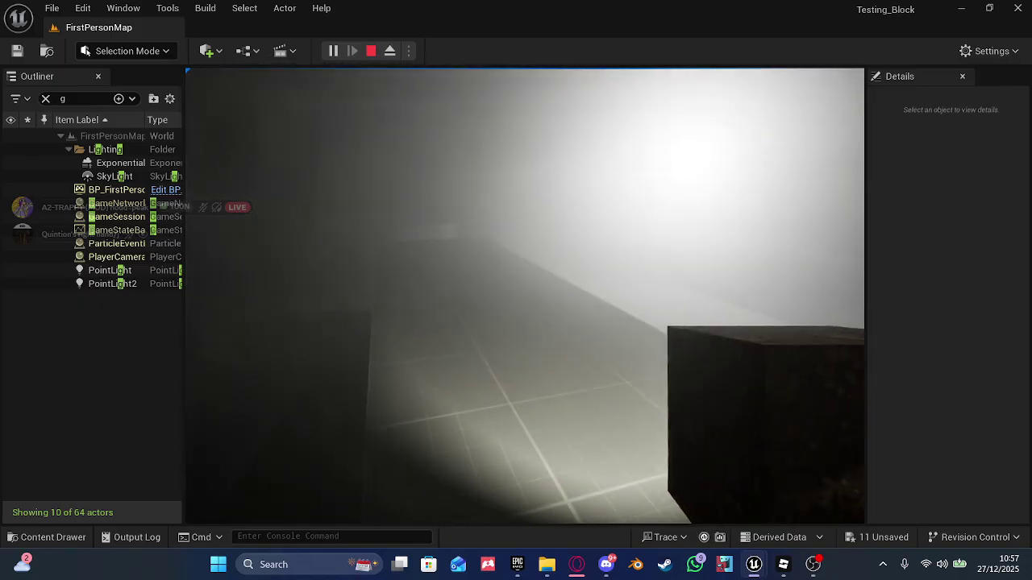
key(Escape)
- Delete the long block SM_Cube8 from the level
click(450, 276)
right_click(450, 276)
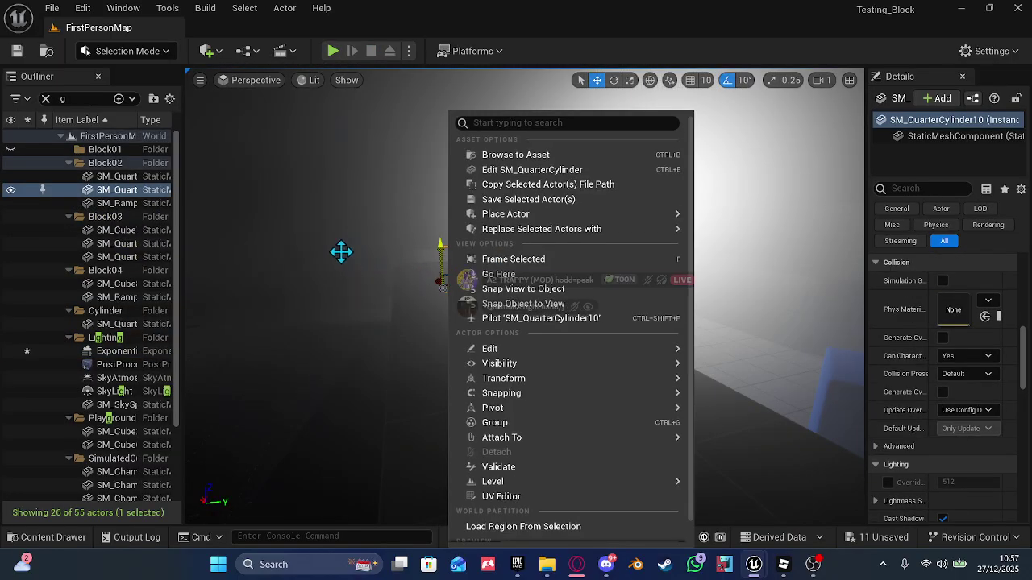
click(346, 255)
right_drag(346, 256, 342, 338)
key(s)
click(568, 324)
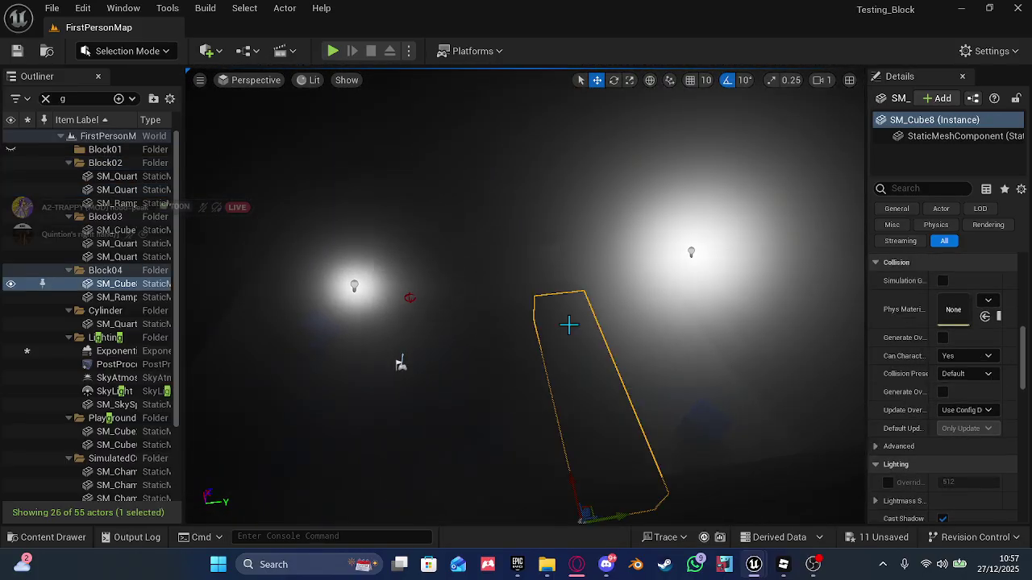
right_click(569, 324)
mouse_move(639, 351)
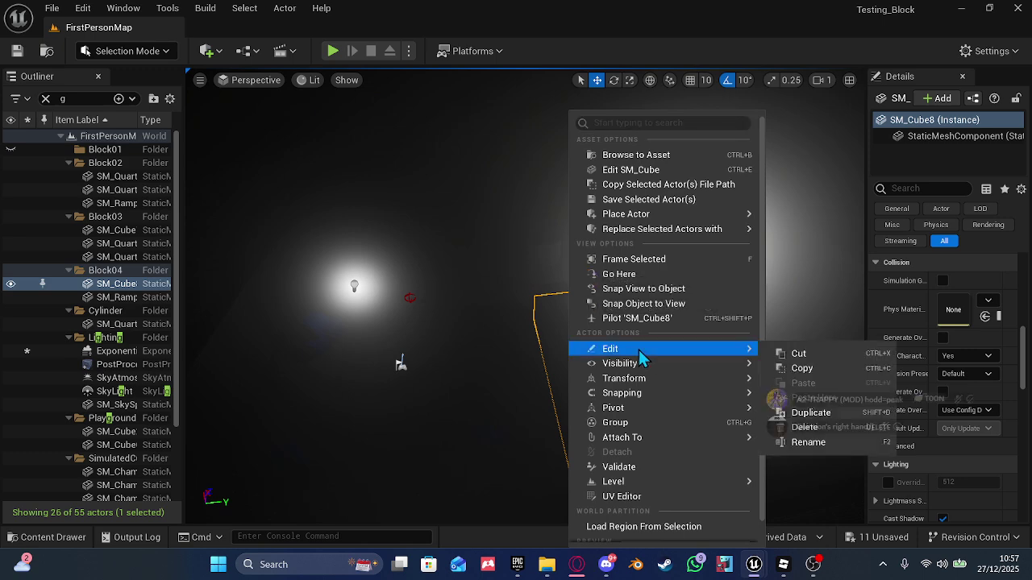
click(820, 435)
- Delete the rounded block made up of SM_Cube12 and the two quarter cylinders on either side of it
key(w)
right_drag(573, 303, 574, 303)
click(528, 276)
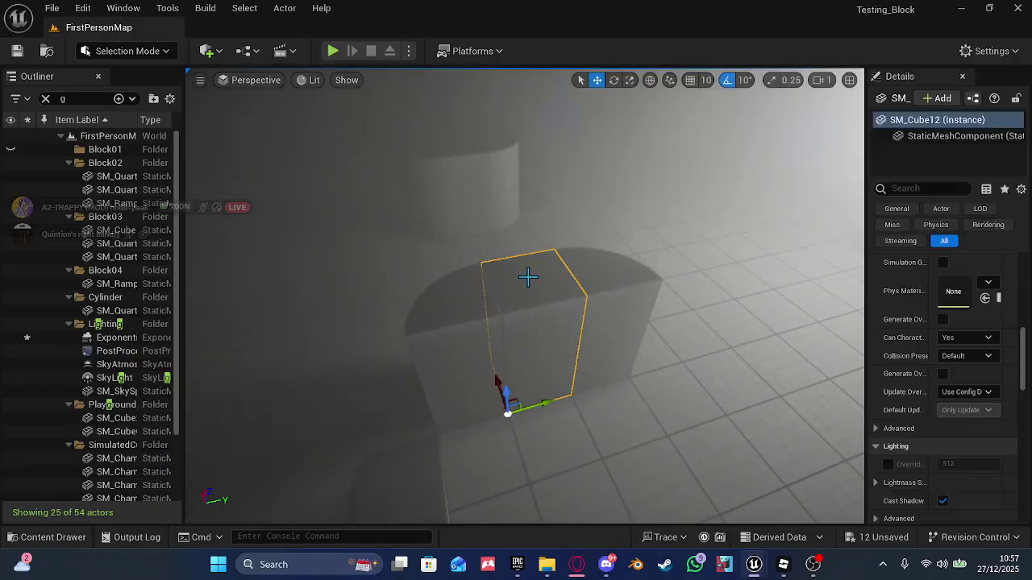
ctrl+click(481, 322)
right_click(538, 308)
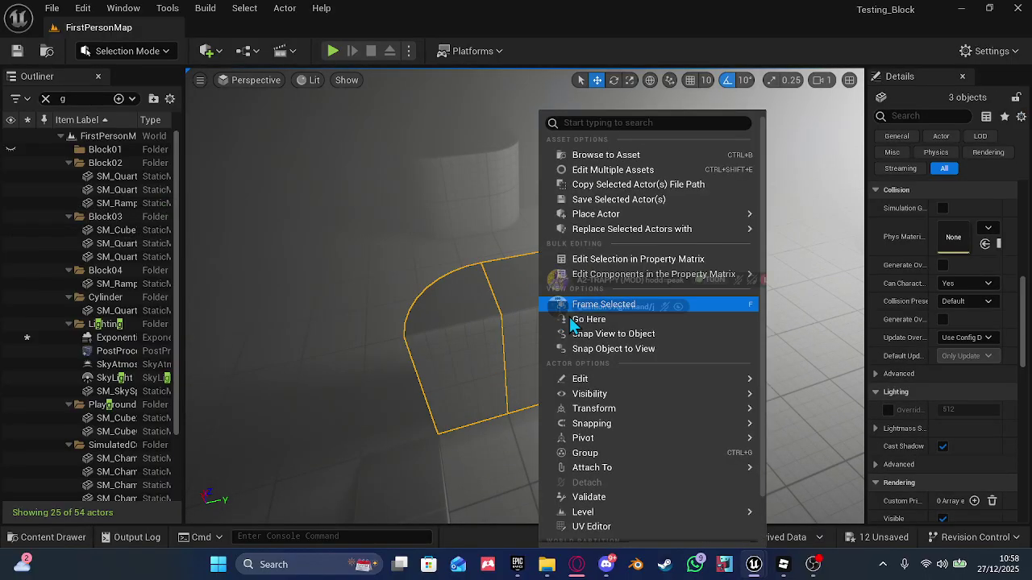
mouse_move(628, 381)
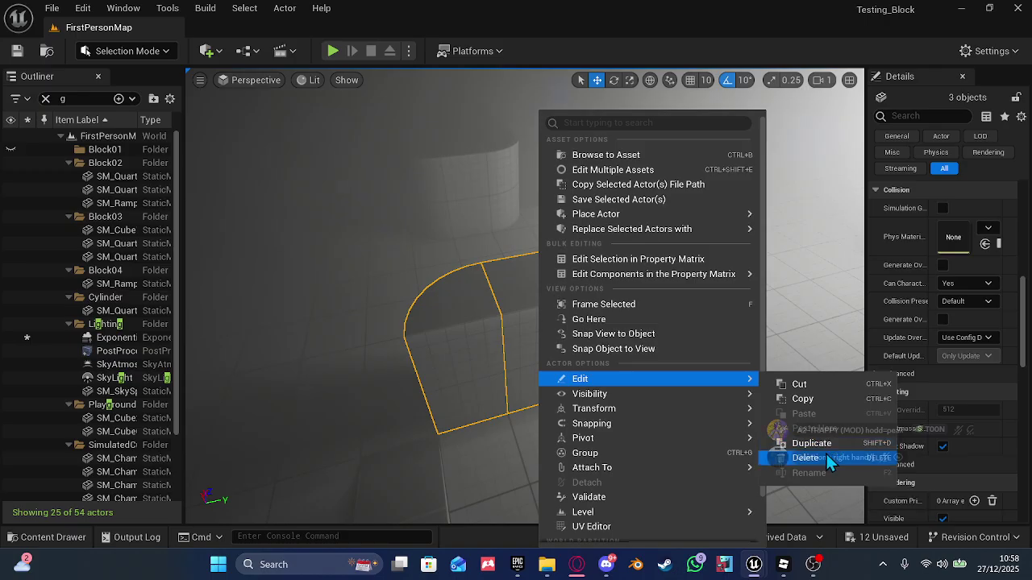
click(806, 457)
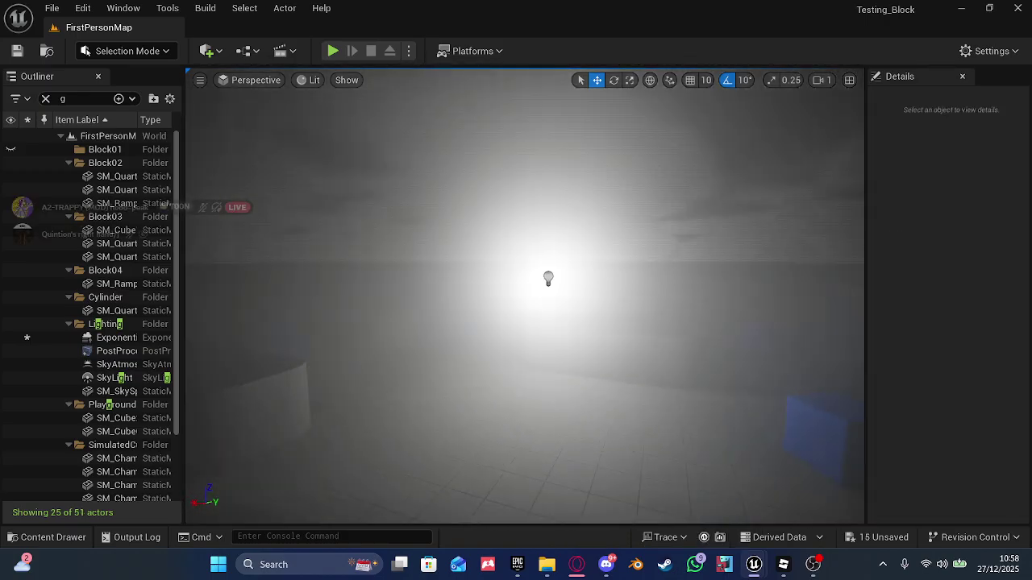
- Select the ExponentialHeightFog, widen the Details area, and set the volumetric fog's Scattering Distribution to about -0.14
key(s)
right_drag(596, 306, 623, 290)
key(w)
key(s)
key(w)
scroll(161, 352, down, 2)
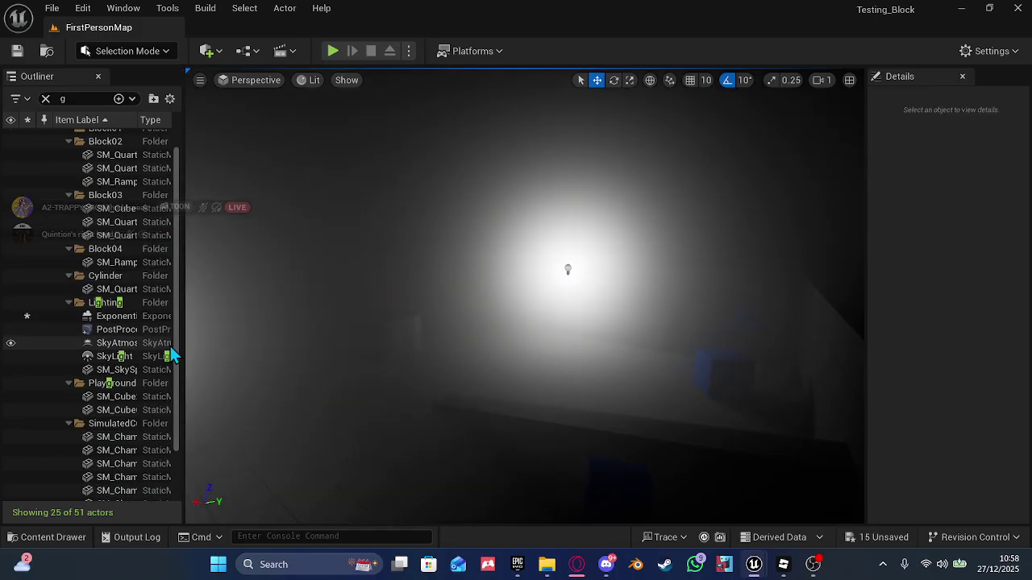
click(113, 302)
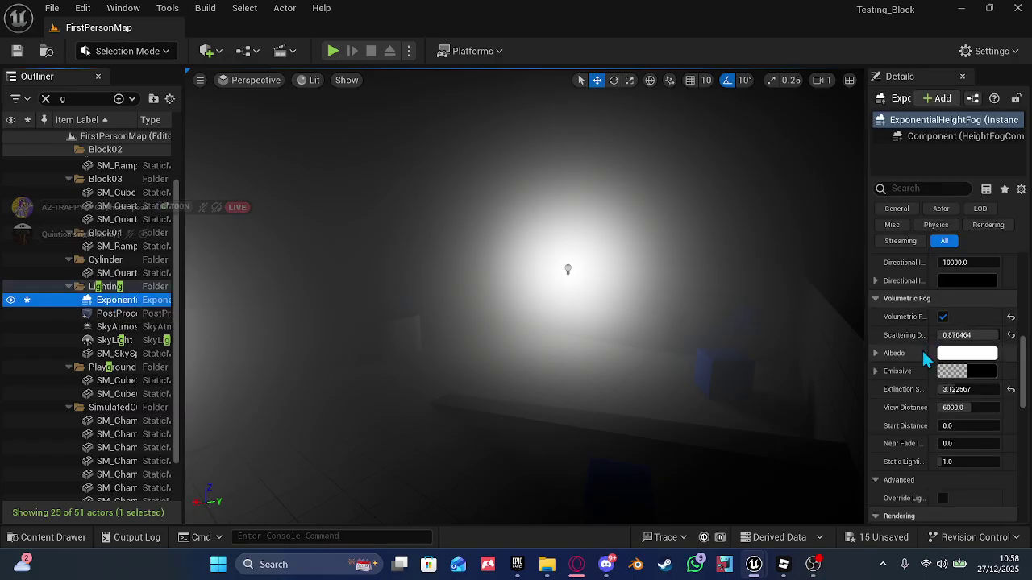
drag(866, 388, 735, 391)
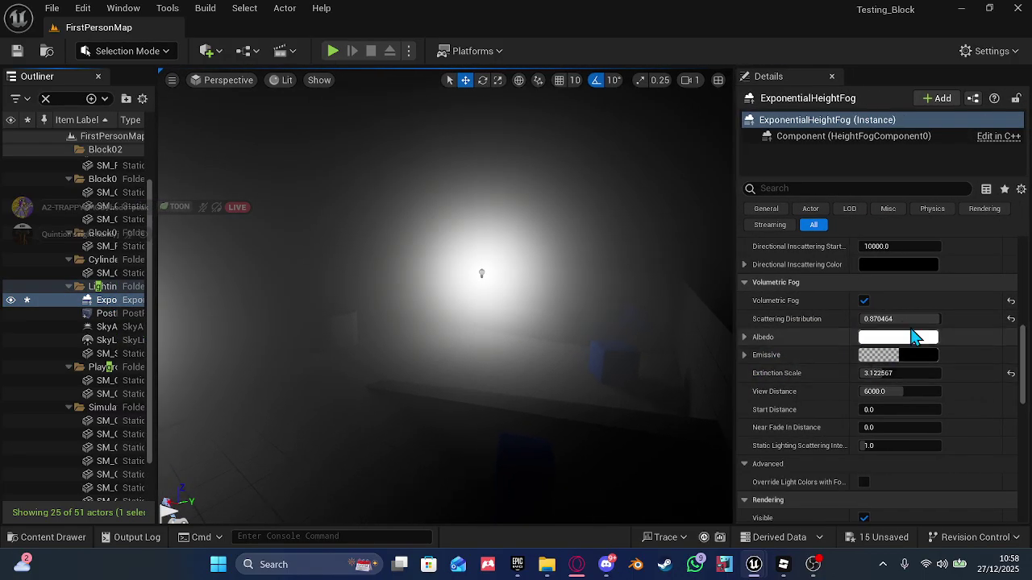
drag(935, 319, 874, 319)
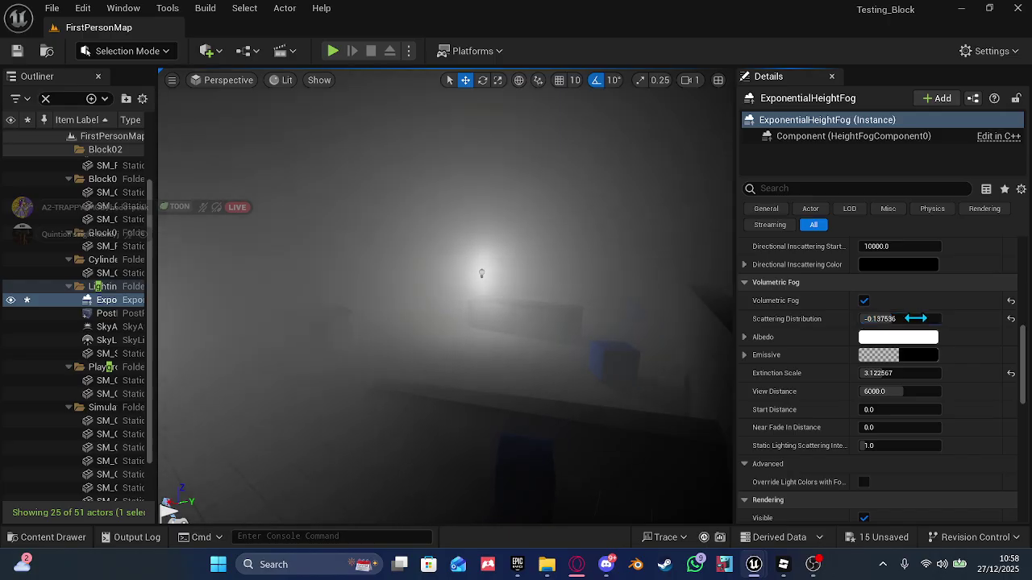
- Set the volumetric fog's Albedo to a muted pale blue, about R 0.334, G 0.377, B 0.510
click(907, 338)
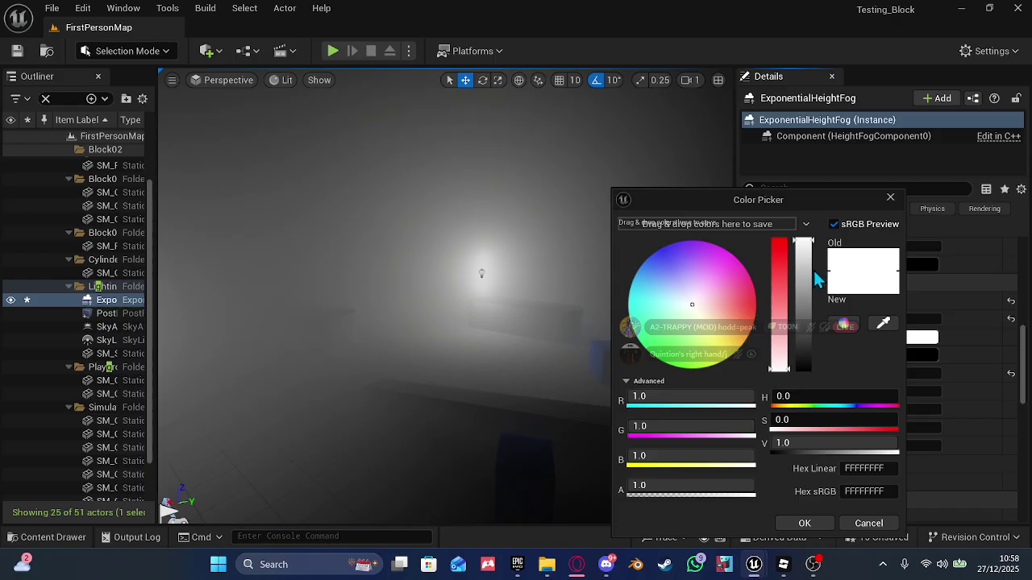
drag(803, 277, 798, 297)
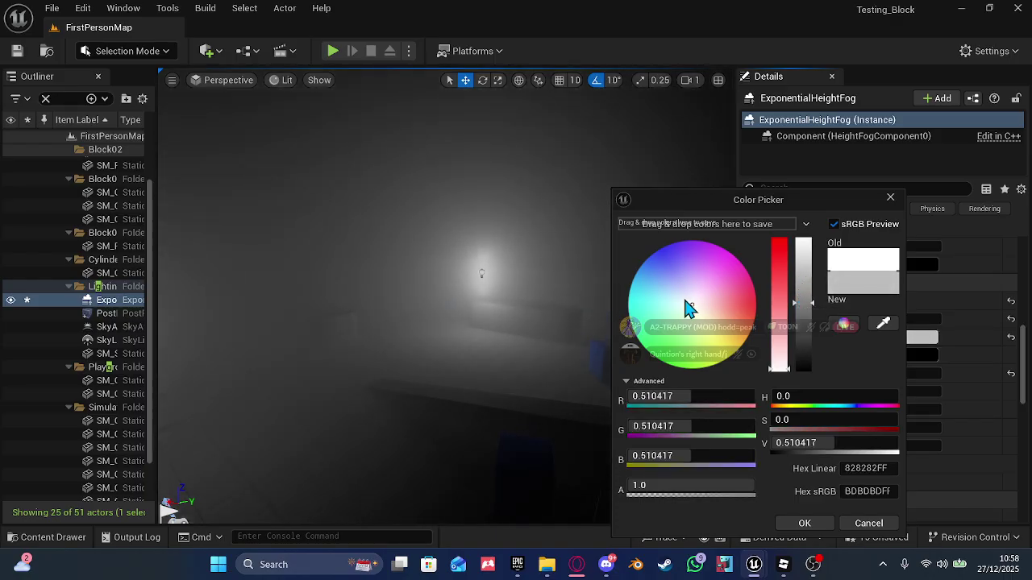
drag(689, 309, 677, 296)
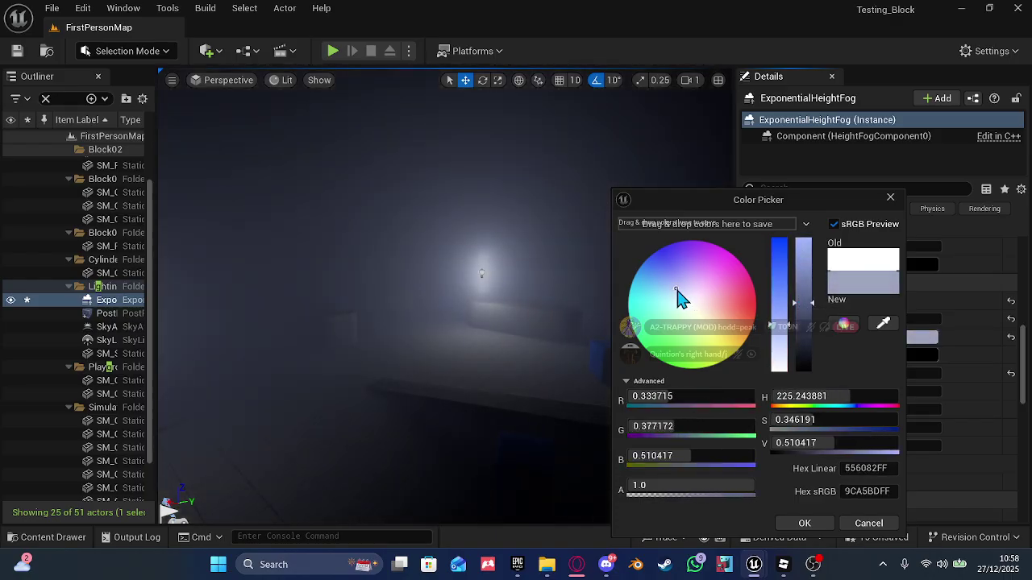
click(804, 523)
- Set the volumetric fog's Near Fade In Distance to 1000, reduce it to about 384, and try a Start Distance of 5000
scroll(880, 404, down, 8)
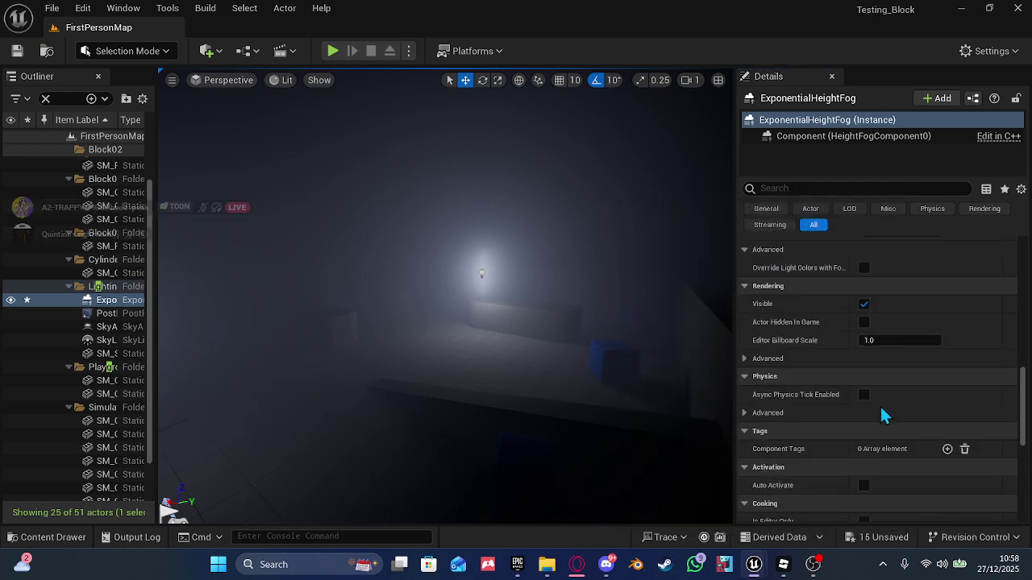
scroll(880, 403, up, 4)
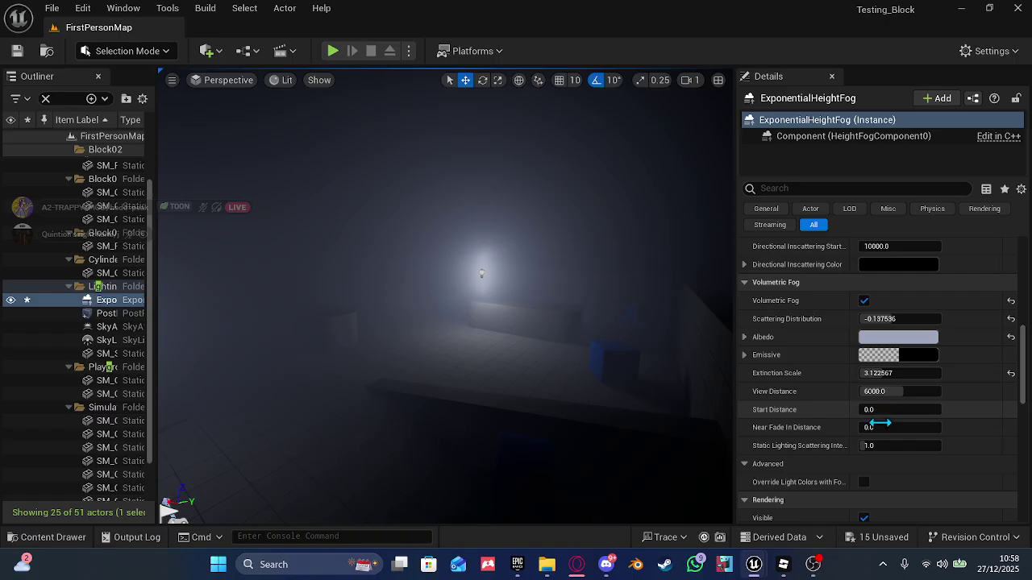
click(878, 427)
text(1000)
key(Return)
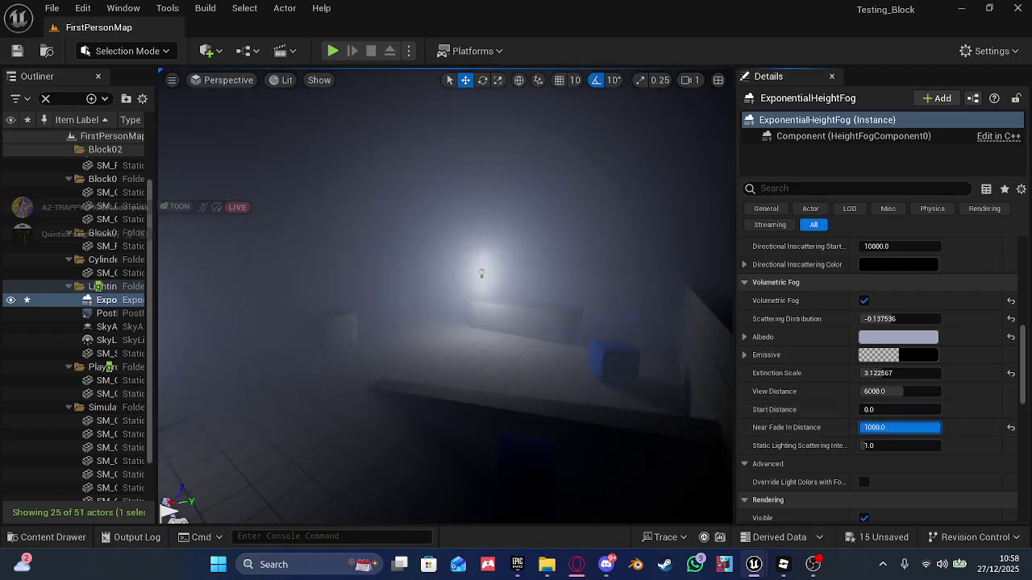
mouse_move(939, 427)
mouse_down()
mouse_move(869, 427)
mouse_move(940, 409)
mouse_move(869, 410)
mouse_move(939, 409)
mouse_up()
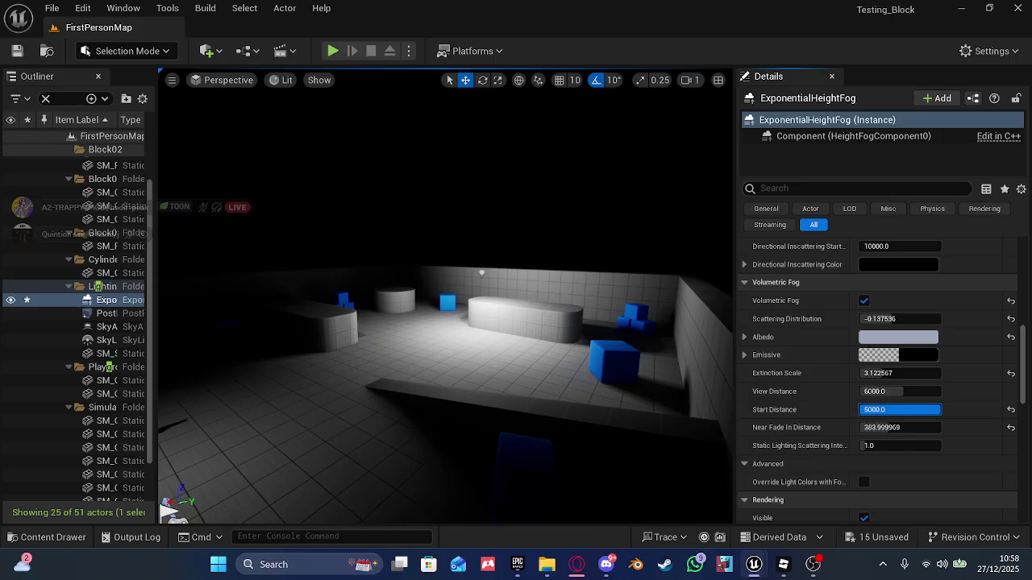
- Set the volumetric fog's Start Distance back to 0
drag(906, 410, 868, 410)
text(0)
key(Return)
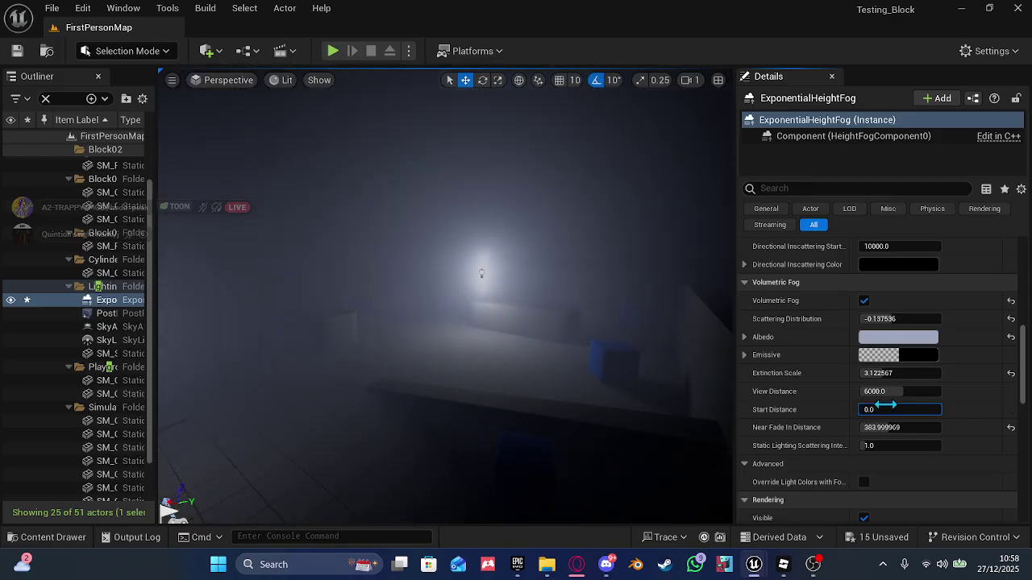
- Try a Directional Inscattering Exponent of about 45.65 and a different Second Fog Data density on the fog, and undo the attempt
key(w)
right_drag(568, 300, 588, 315)
key(w)
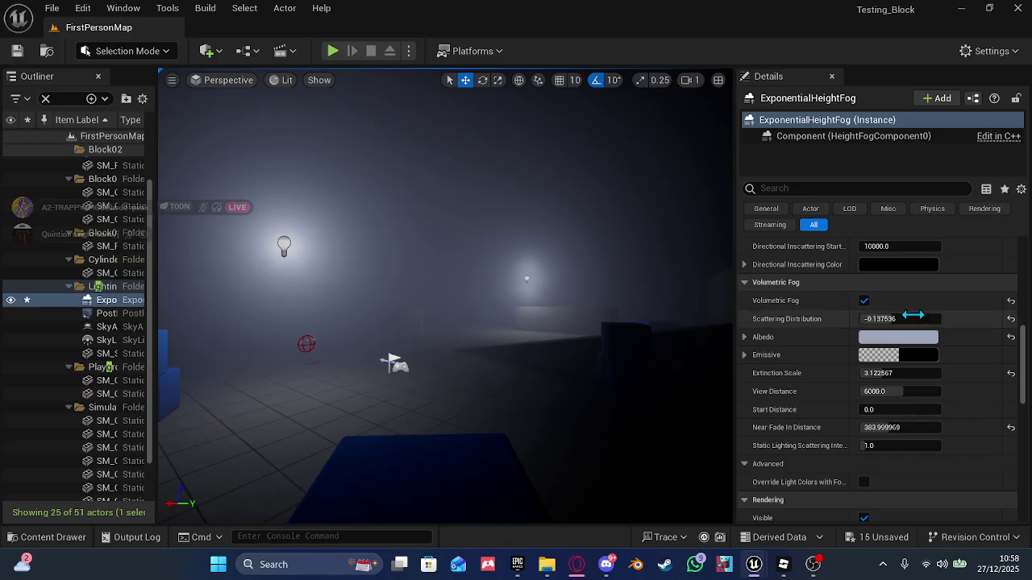
scroll(914, 323, up, 3)
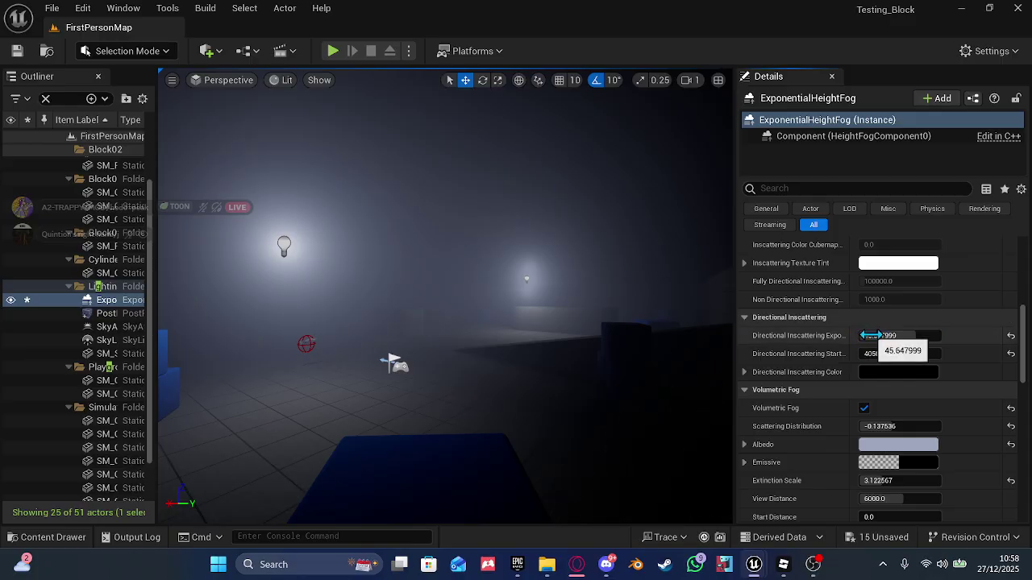
scroll(792, 428, up, 7)
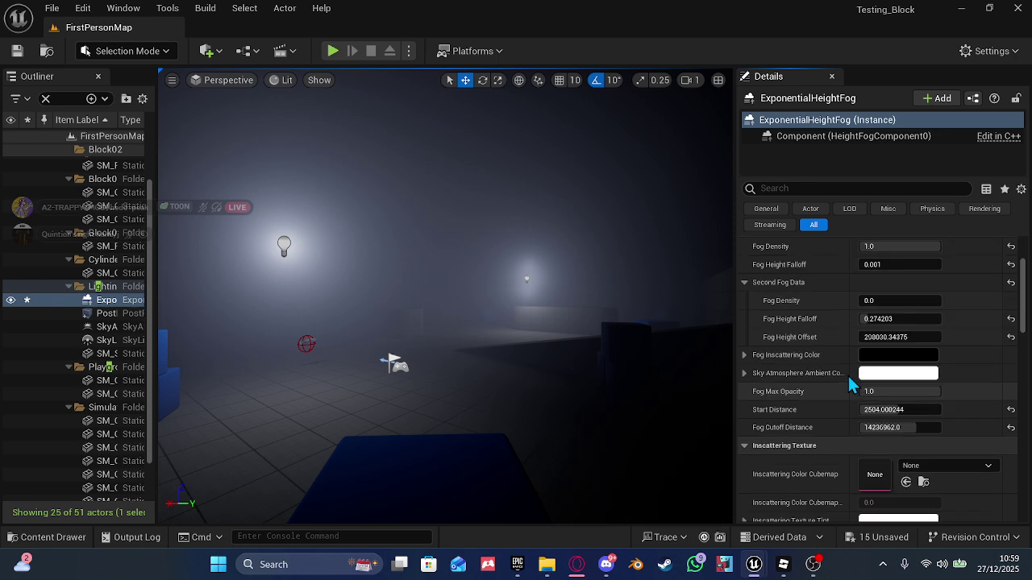
drag(887, 301, 892, 300)
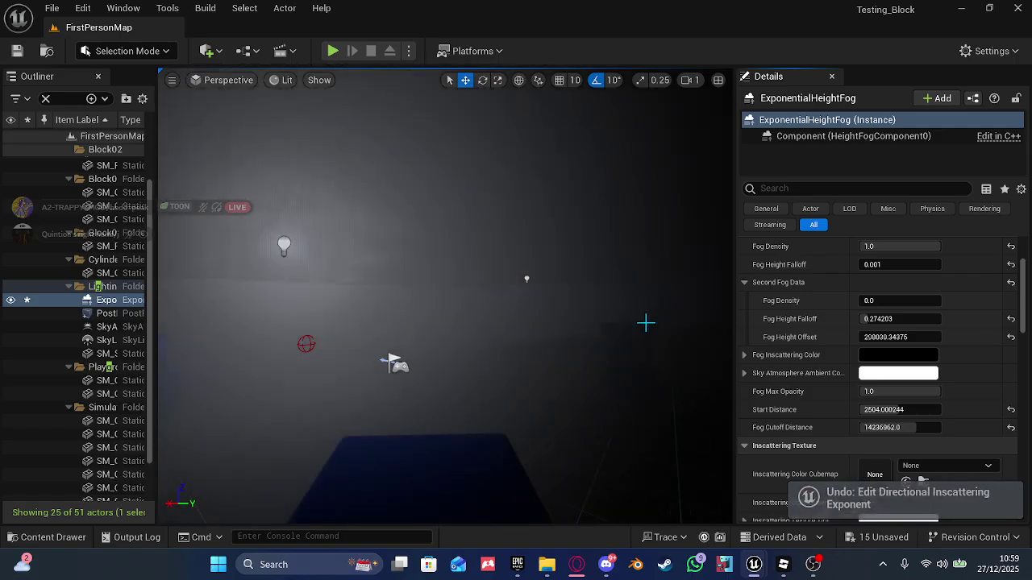
- Set the main Fog Density of the ExponentialHeightFog to 2.0
scroll(878, 323, up, 1)
scroll(902, 310, up, 2)
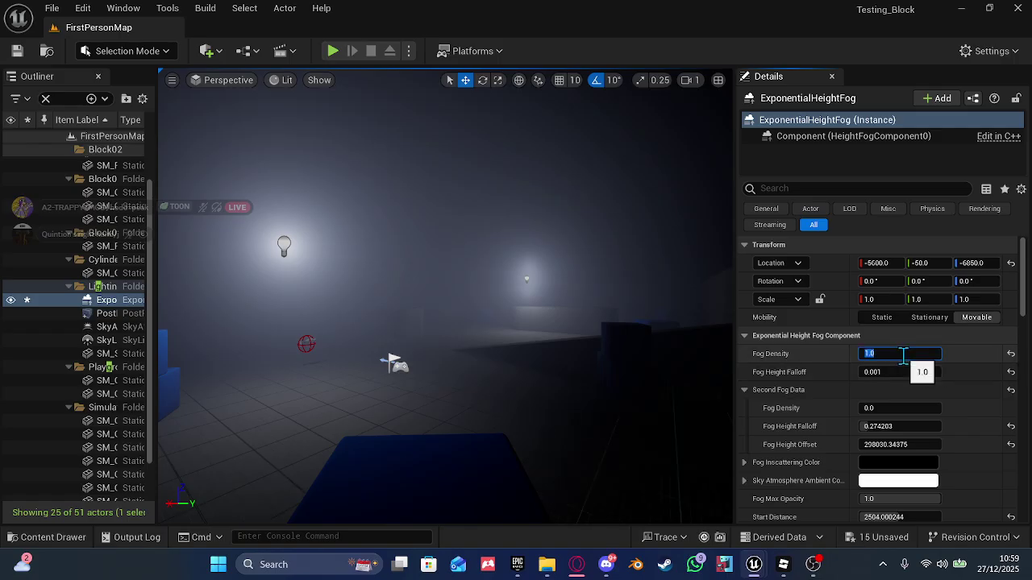
text(2)
key(Return)
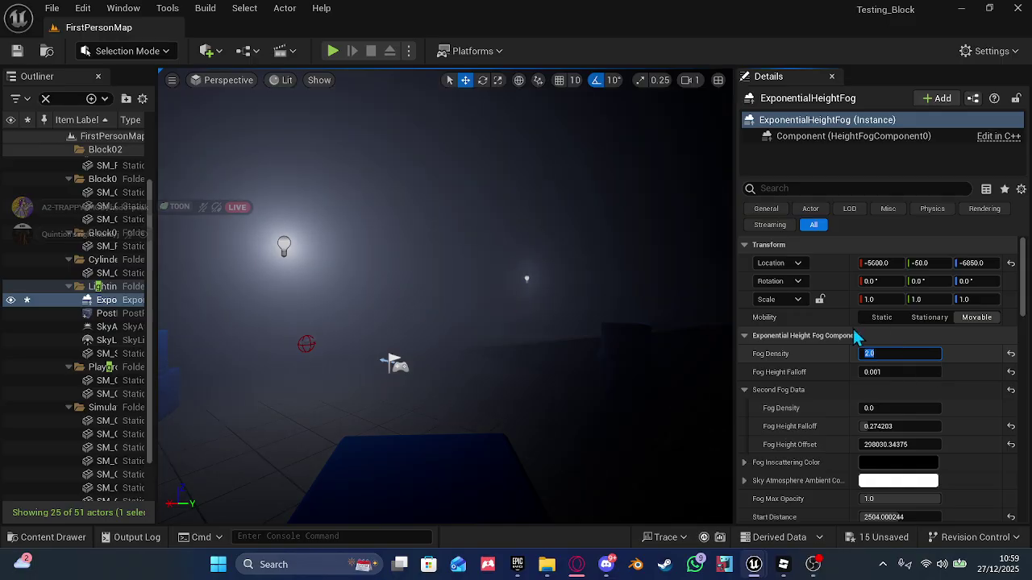
- Play-test the level, walking past the walls and blue blocks to examine the denser fog, and stop the session
right_drag(445, 297, 434, 330)
click(331, 50)
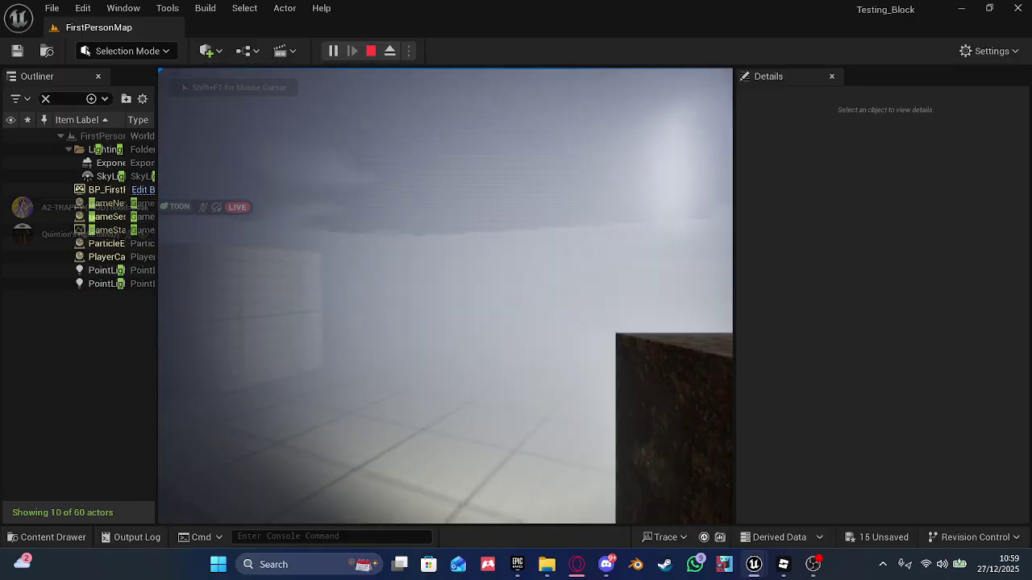
key(w)
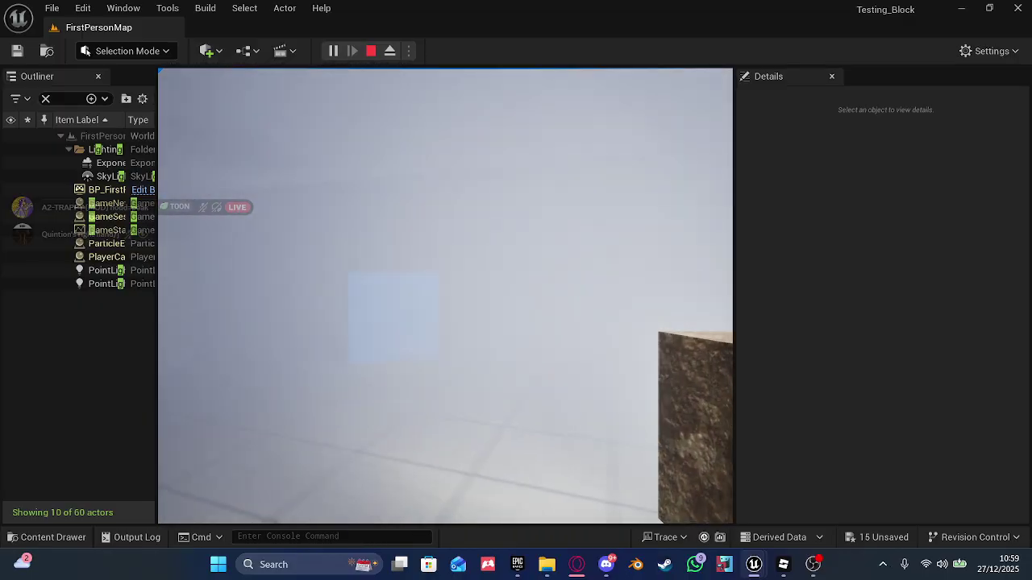
key(w)
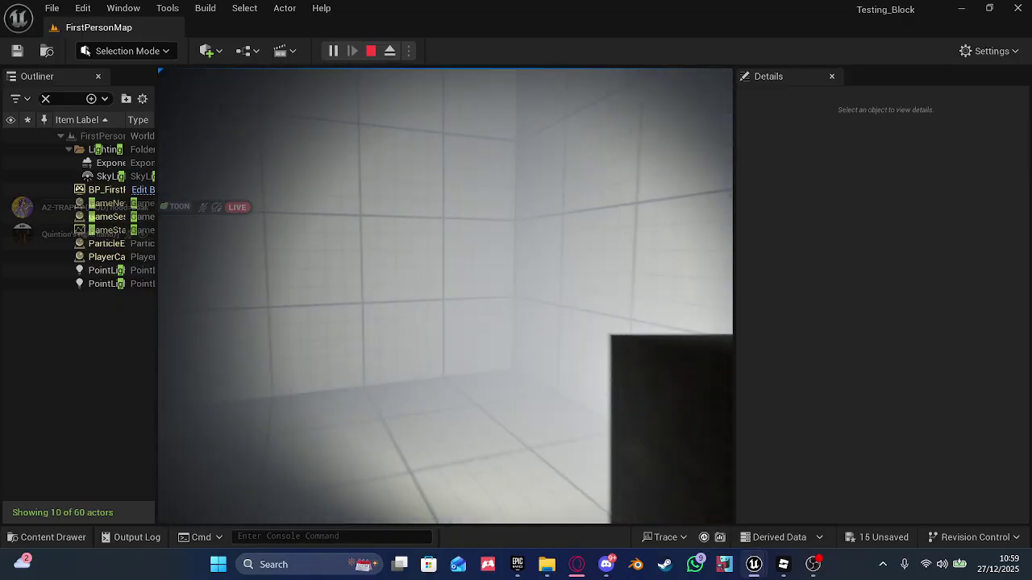
key(w)
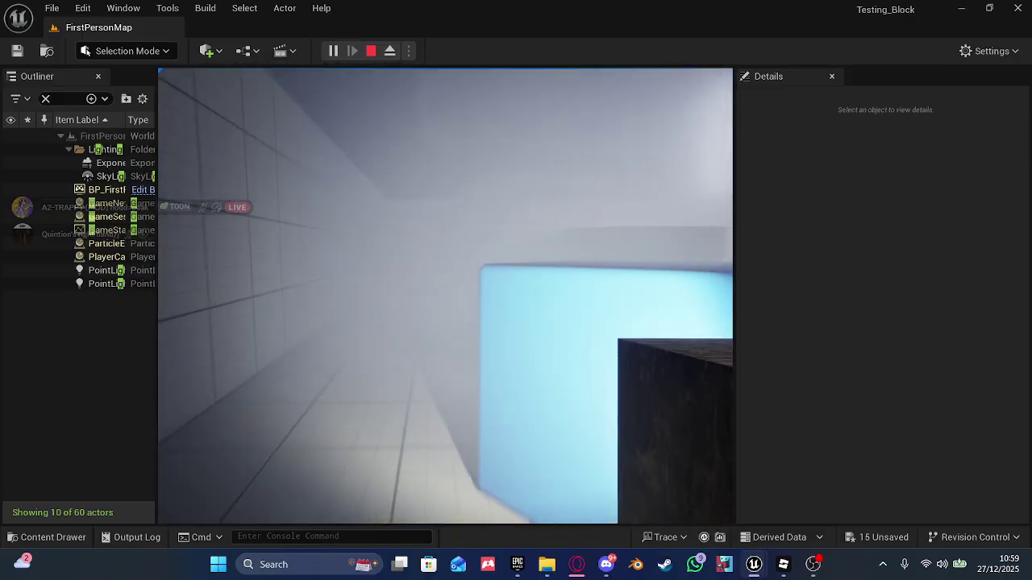
key(w)
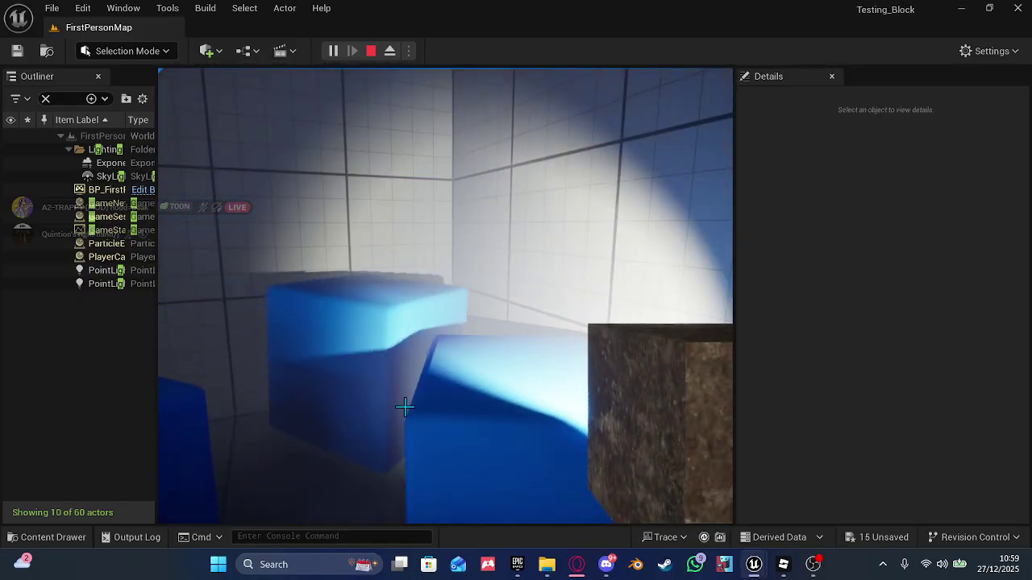
key(Escape)
- Try a main Fog Height Falloff of about 0.142 with the Second Fog Data density, and undo the change
scroll(831, 407, down, 1)
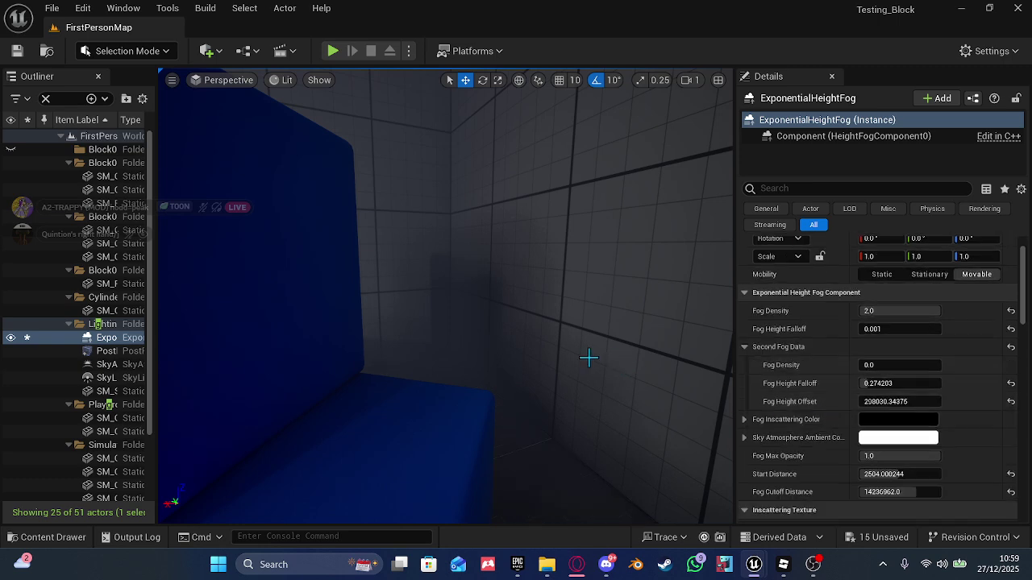
right_drag(589, 359, 216, 369)
key(w)
key(w)
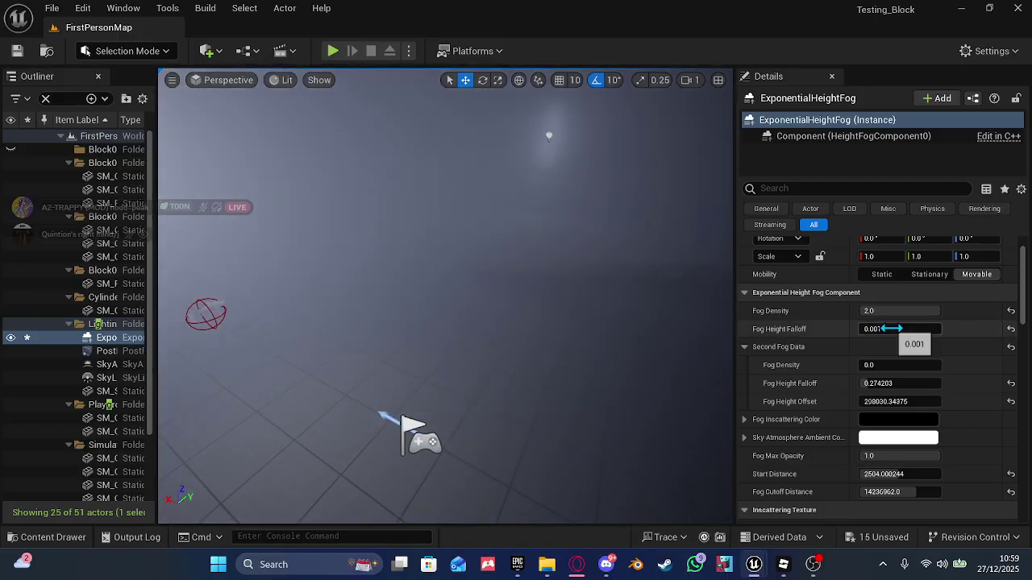
mouse_move(892, 329)
mouse_down()
mouse_move(920, 328)
mouse_move(897, 328)
mouse_up()
drag(899, 365, 907, 365)
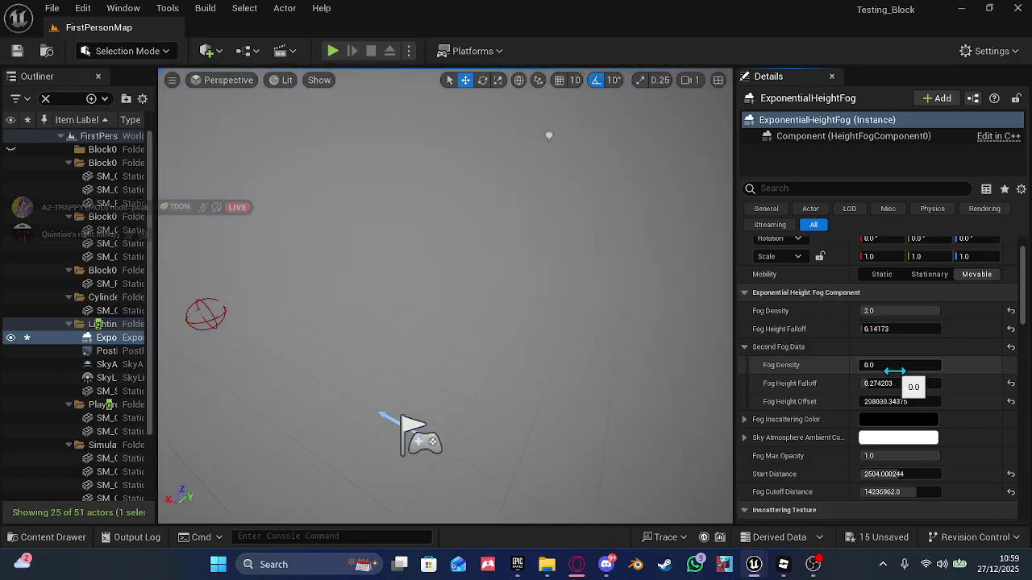
key(ctrl+z)
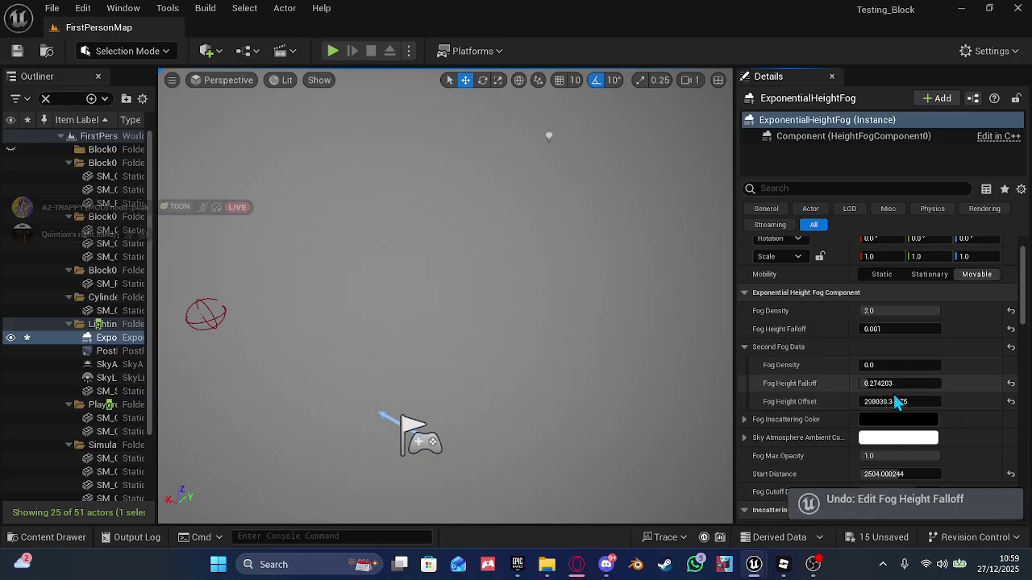
- Try a Fog Height Falloff of about 0.488 in the Second Fog Data, and undo it
mouse_move(694, 339)
right_down()
mouse_move(699, 310)
mouse_move(675, 339)
mouse_move(728, 316)
mouse_move(692, 342)
right_up()
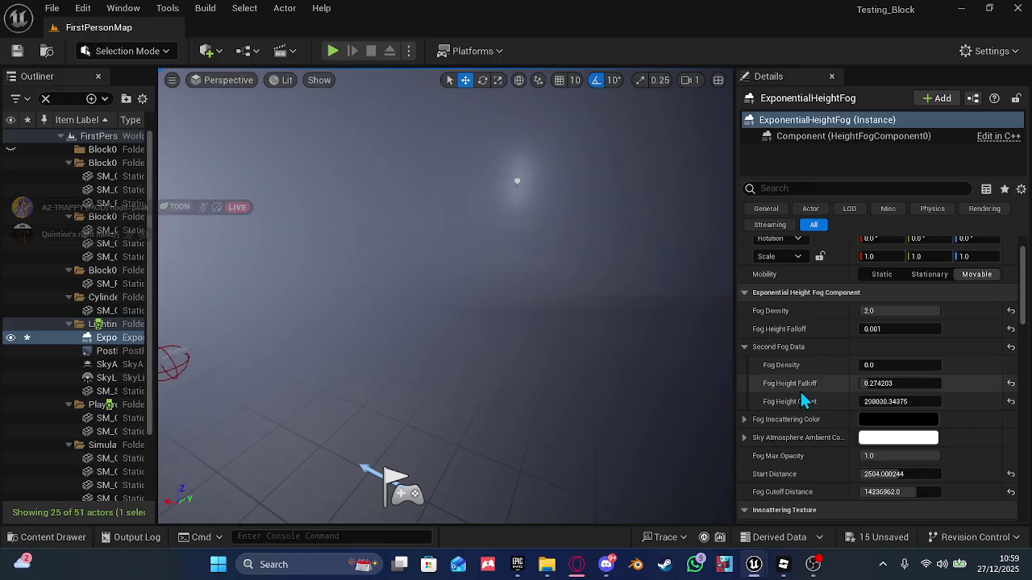
mouse_move(896, 384)
mouse_down()
mouse_move(919, 384)
mouse_move(874, 384)
mouse_move(897, 383)
mouse_up()
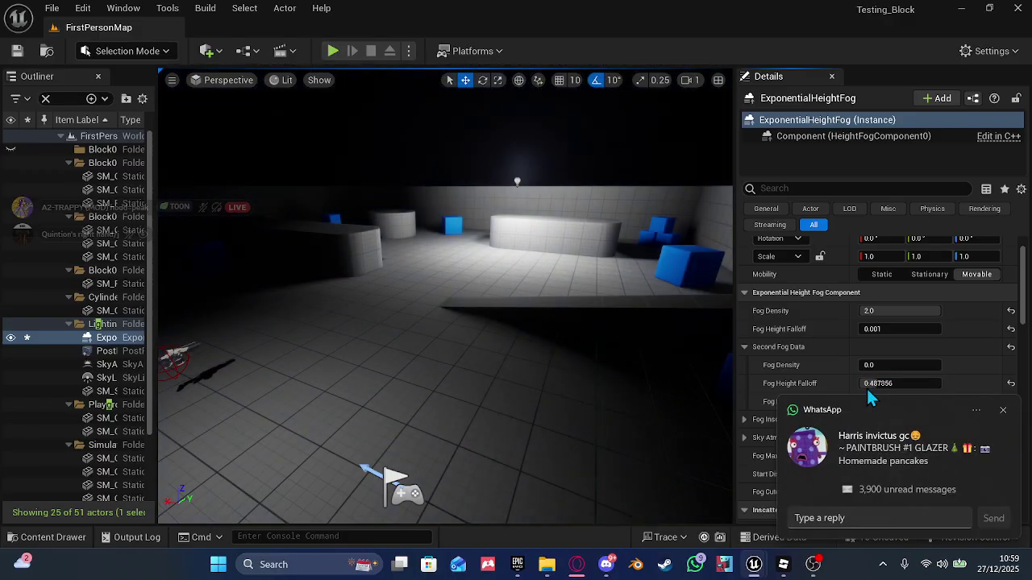
key(ctrl+z)
- Collapse the Second Fog Data and set the fog's Start Distance to 5000 and Fog Cutoff Distance to about 6499838.5
scroll(874, 361, down, 1)
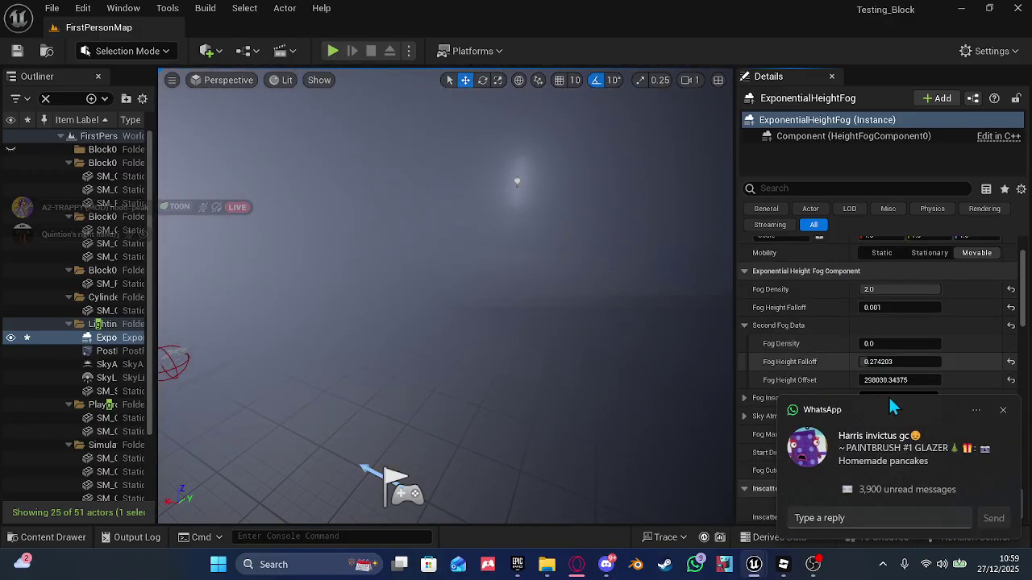
click(742, 324)
click(1003, 411)
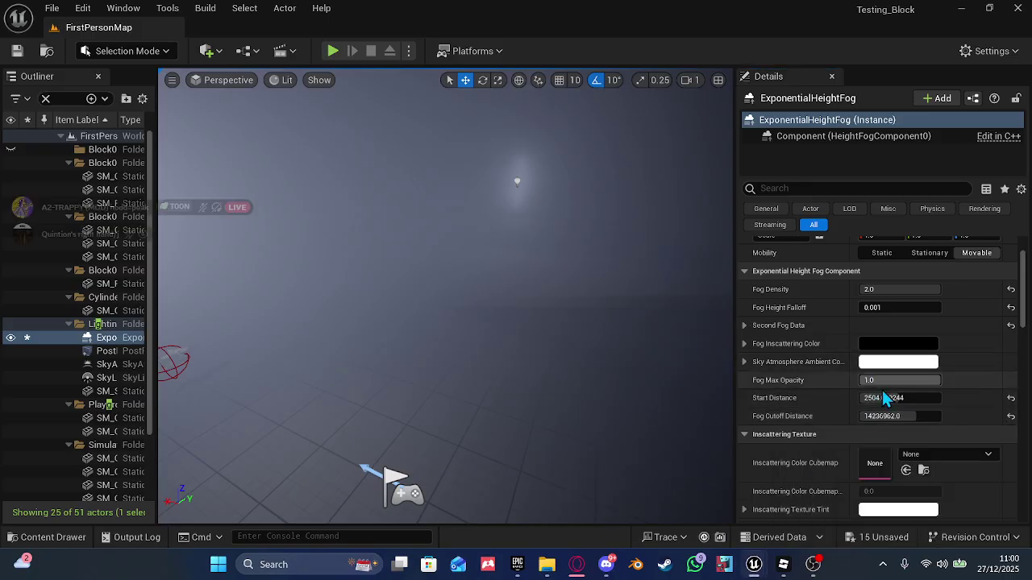
click(888, 397)
mouse_move(940, 397)
mouse_down()
mouse_move(860, 398)
mouse_move(940, 397)
mouse_up()
click(904, 415)
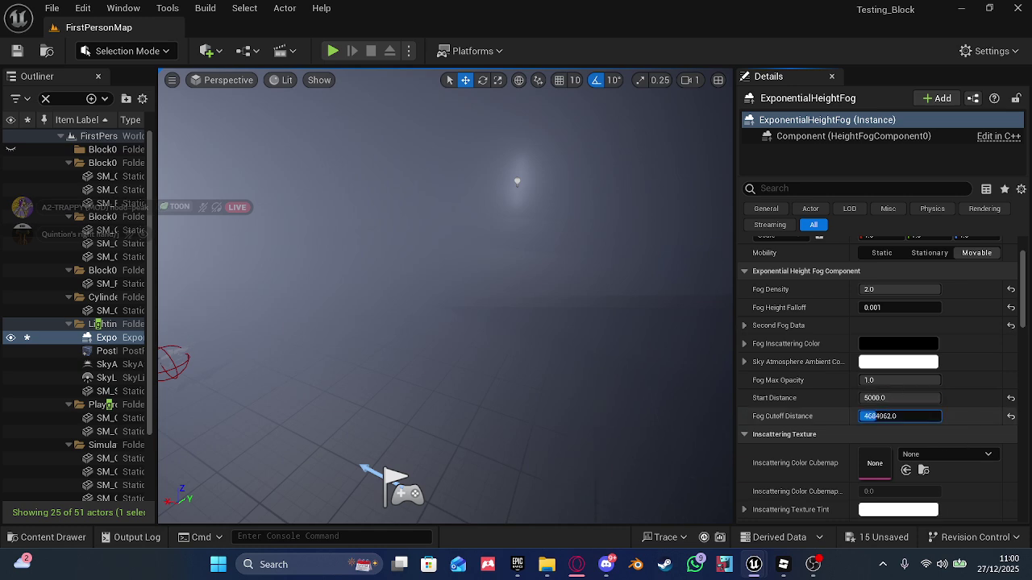
text(20000000)
key(Return)
drag(887, 416, 885, 416)
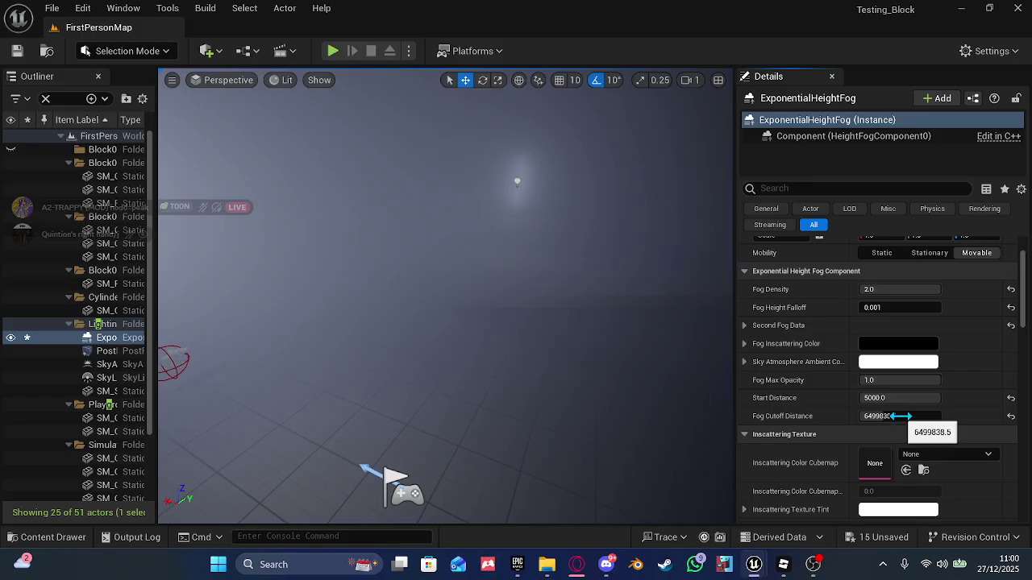
- Darken the fog's Sky Atmosphere Ambient Contribution colour to a neutral grey with a value of about 0.465
scroll(898, 363, down, 3)
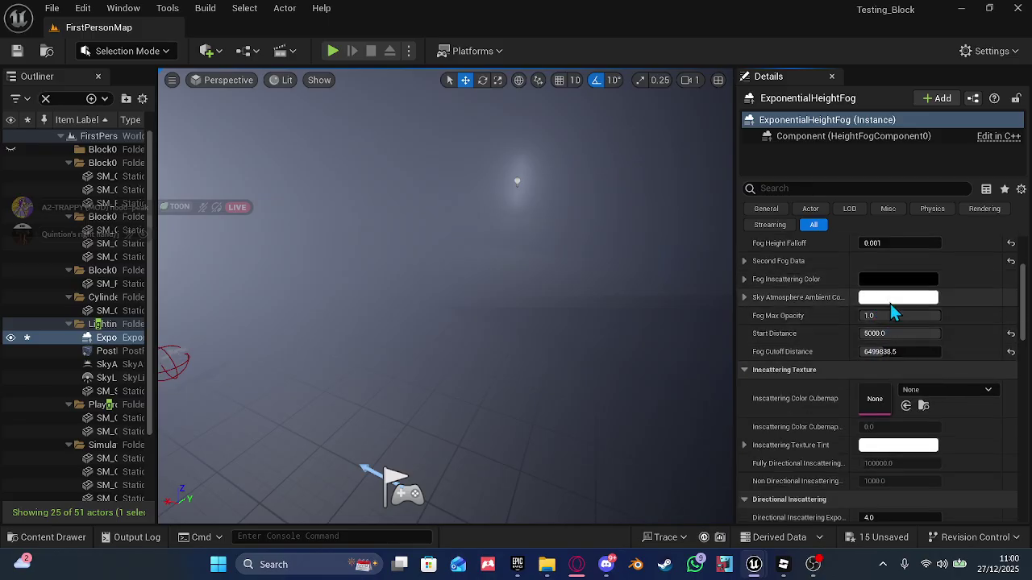
click(890, 297)
drag(789, 292, 786, 304)
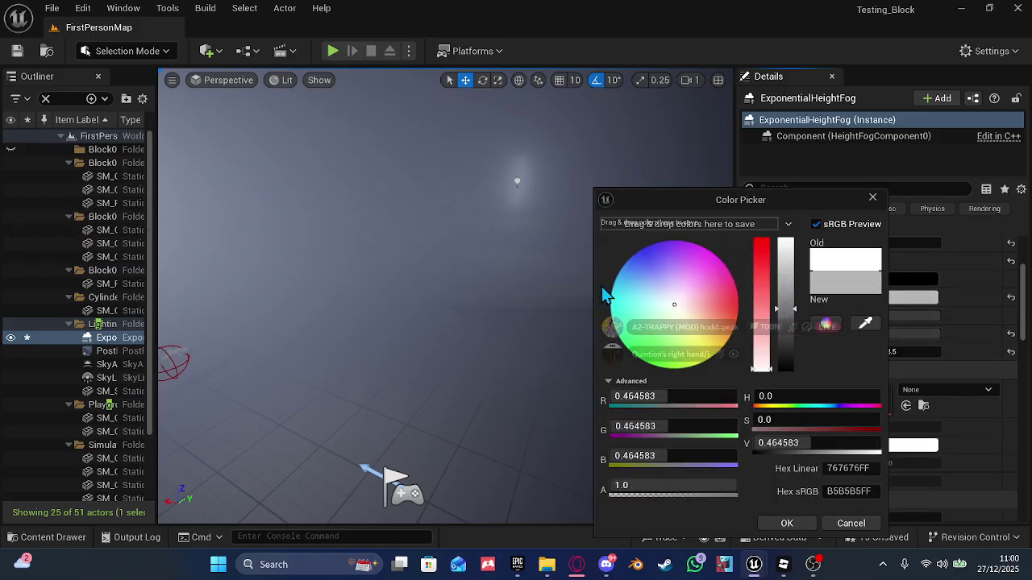
click(554, 278)
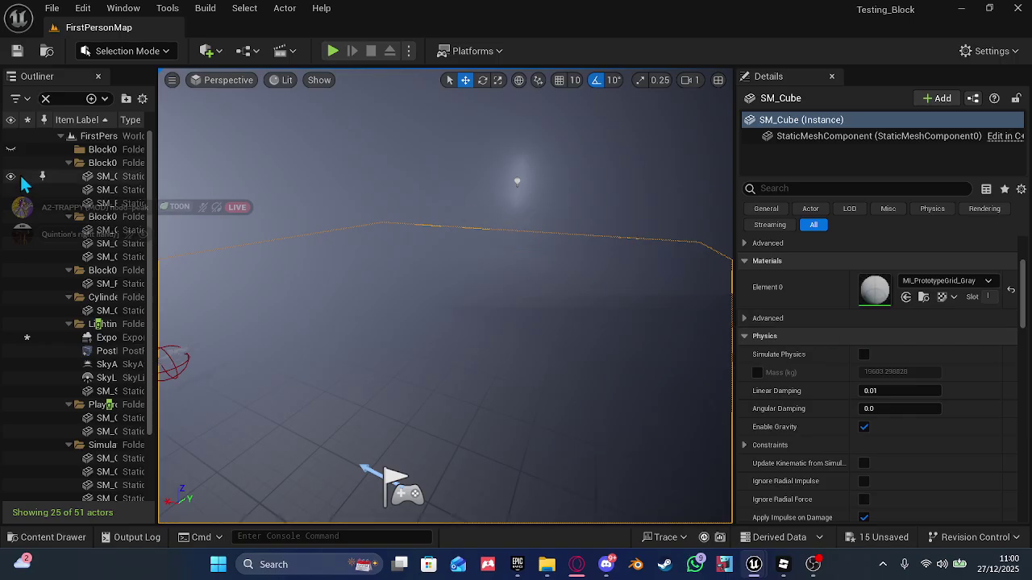
- Reselect the fog and set Extinction Scale to about 1.82, View Distance 7235, Near Fade In Distance 411, and Static Lighting Scattering Intensity 7.04
click(107, 338)
scroll(970, 434, down, 10)
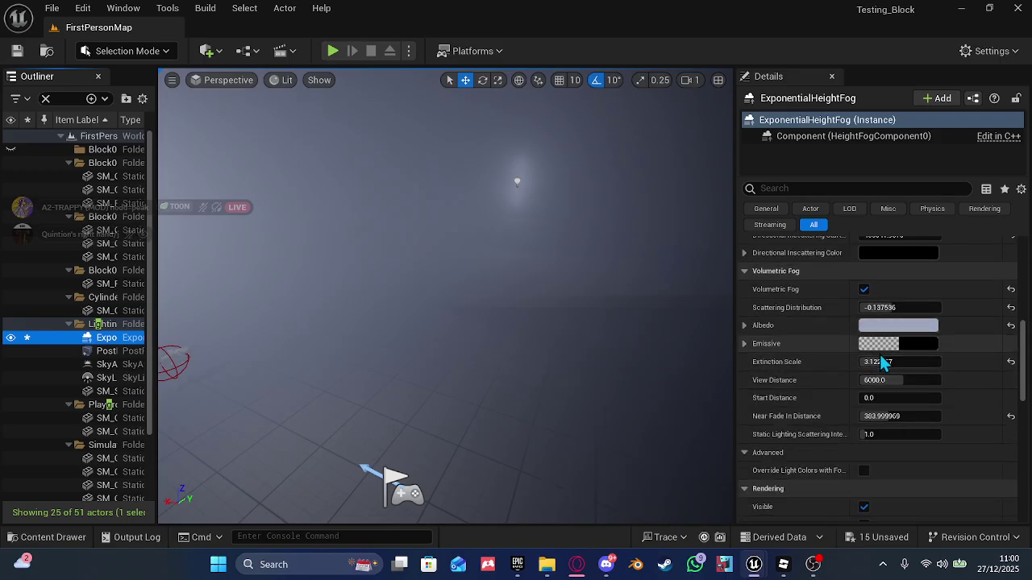
drag(882, 363, 915, 434)
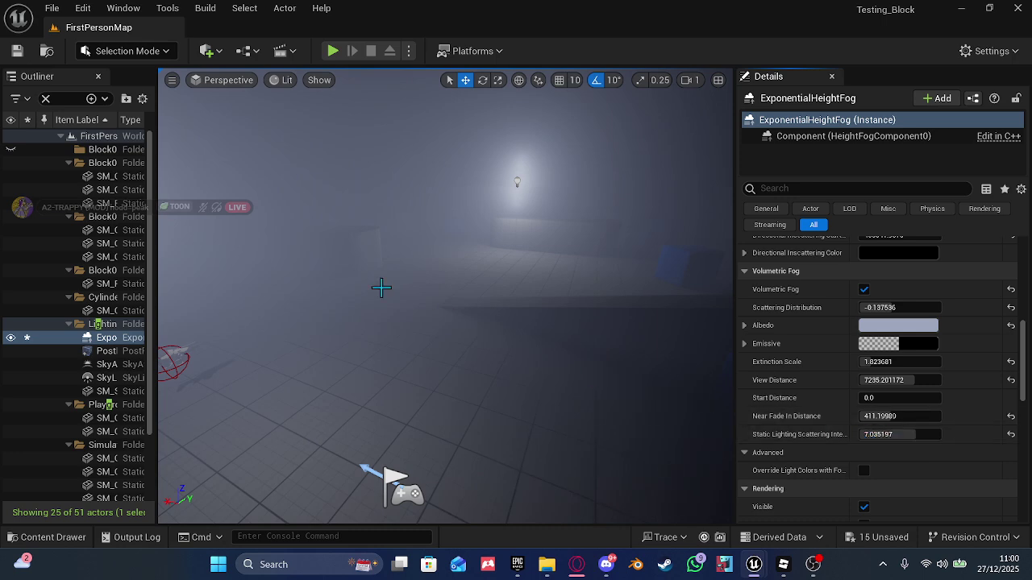
- Play-test the level, walking along the walls, cylinder and stacked blocks to check the retuned volumetric fog, and stop the session
click(329, 52)
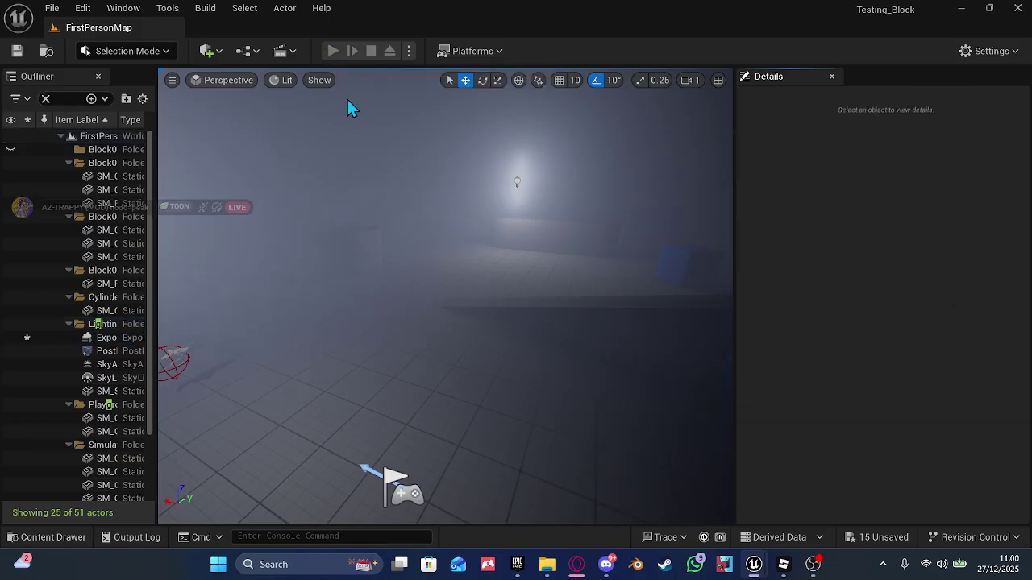
click(537, 324)
key(w)
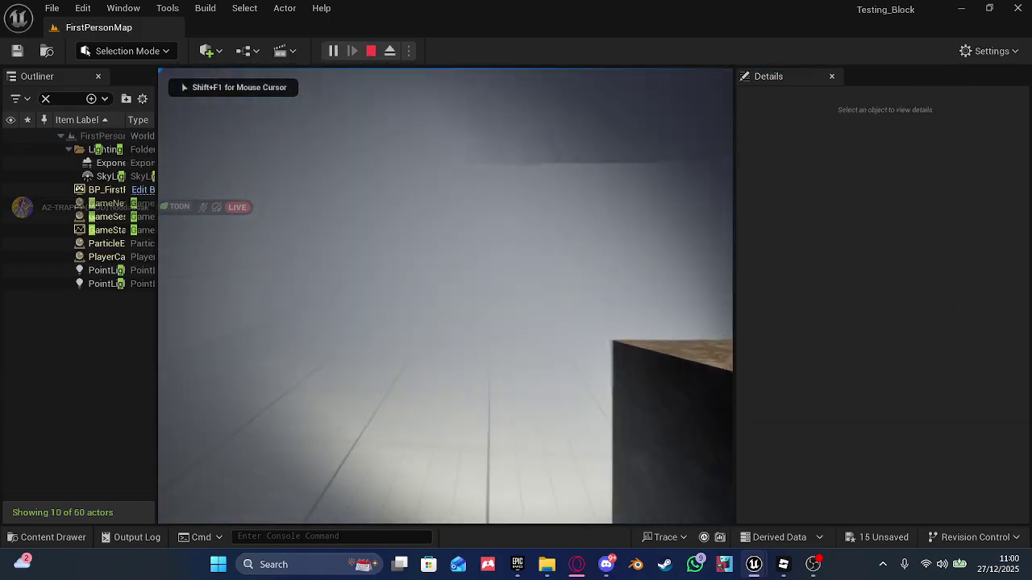
key(w)
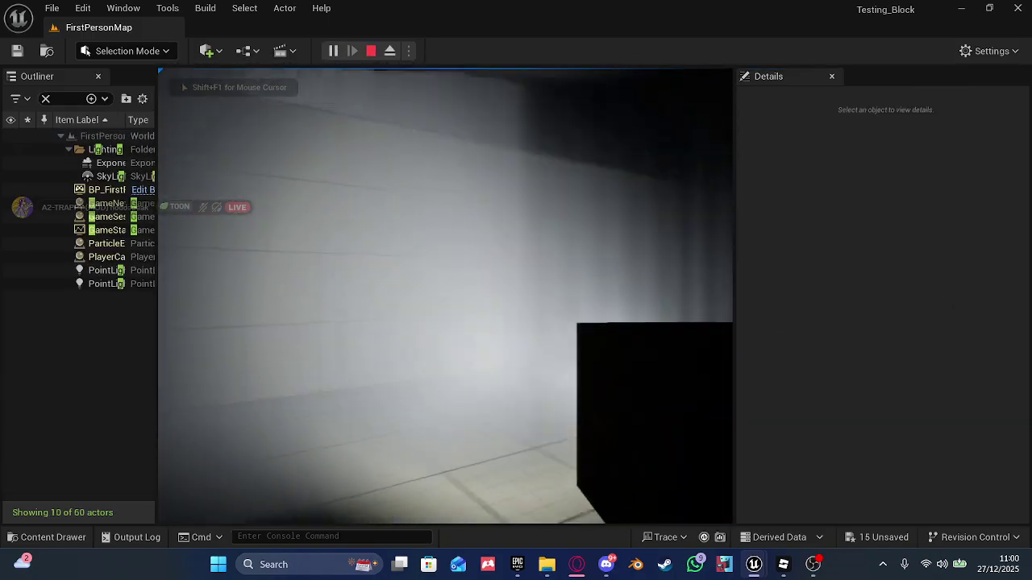
key(w)
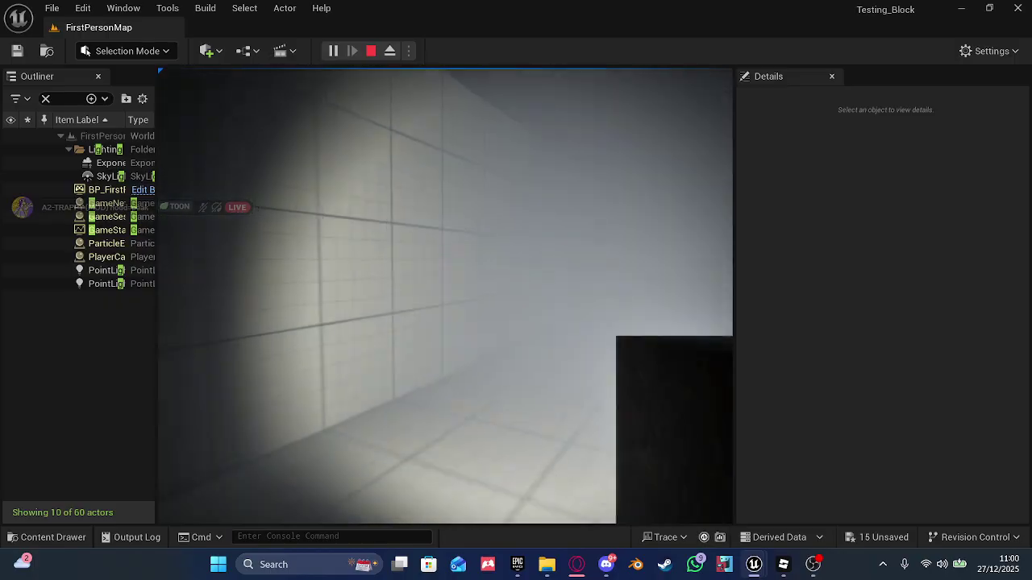
key(w)
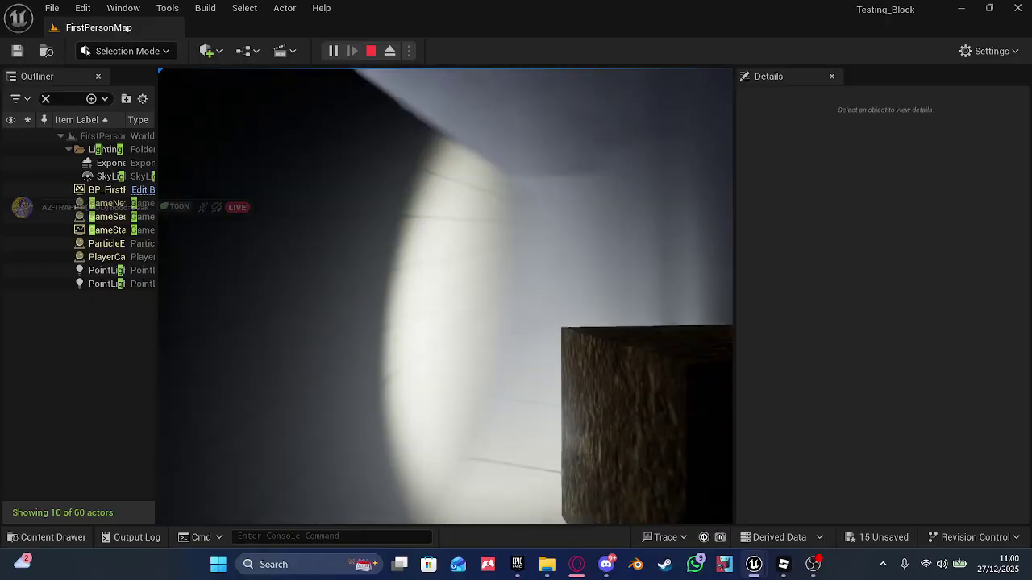
key(w)
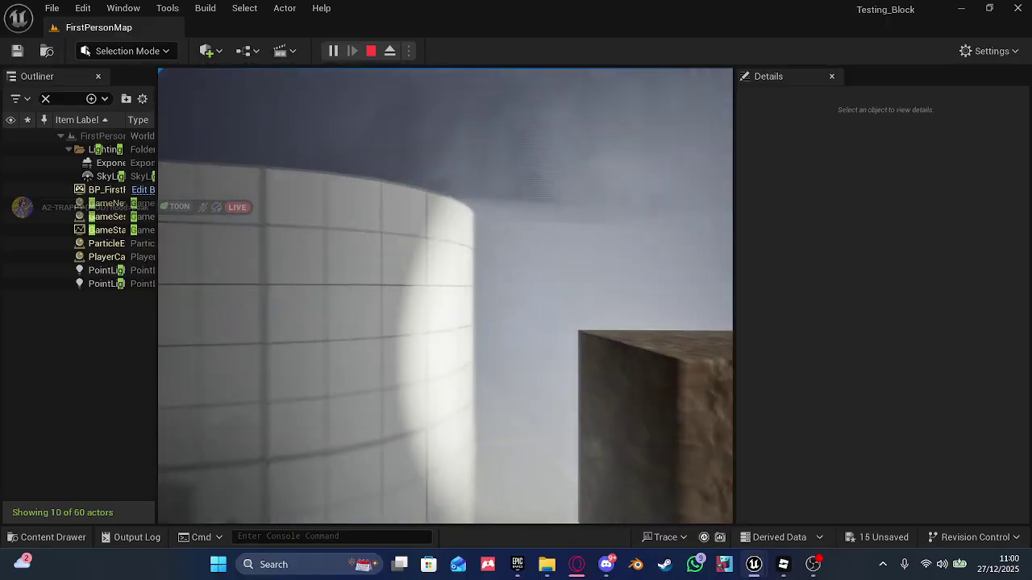
key(w)
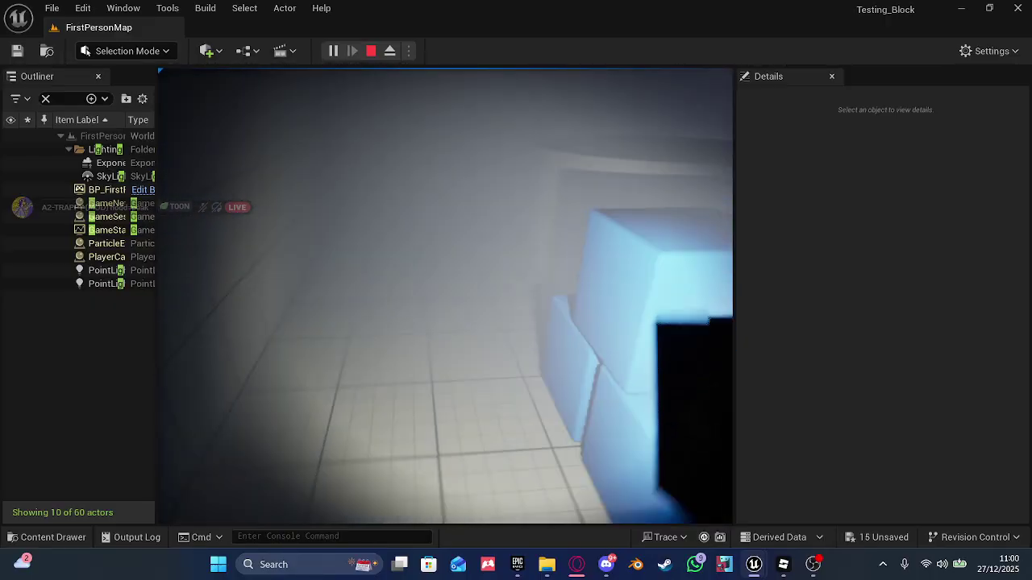
key(w)
key(Escape)
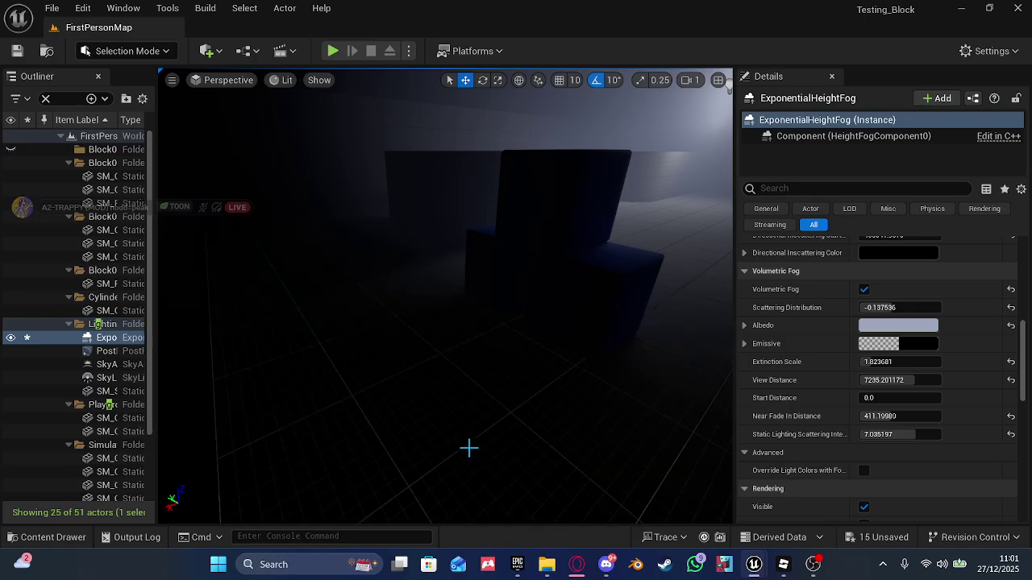
- Create a new folder named "models" in the project's Content folder
click(81, 537)
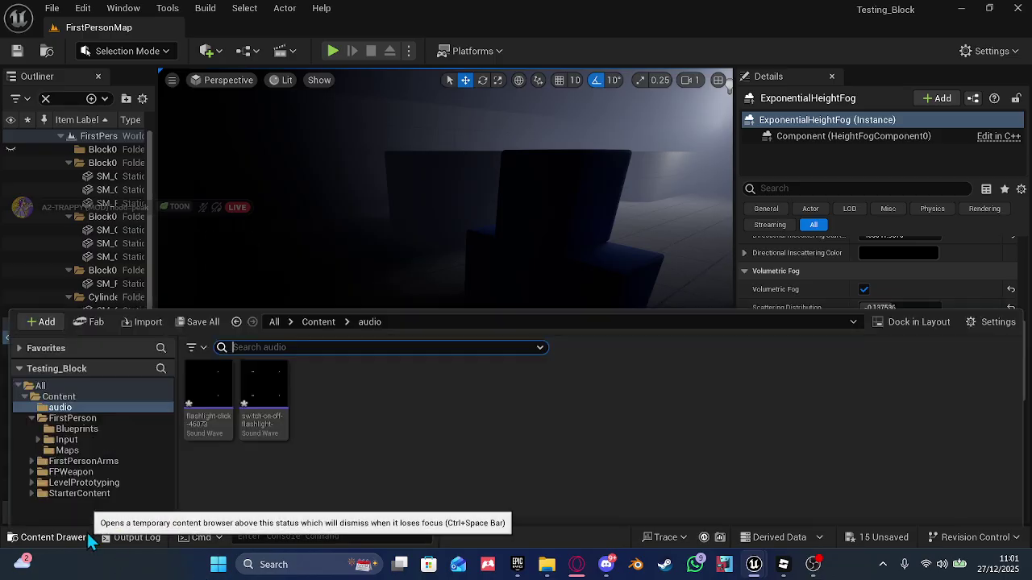
click(79, 269)
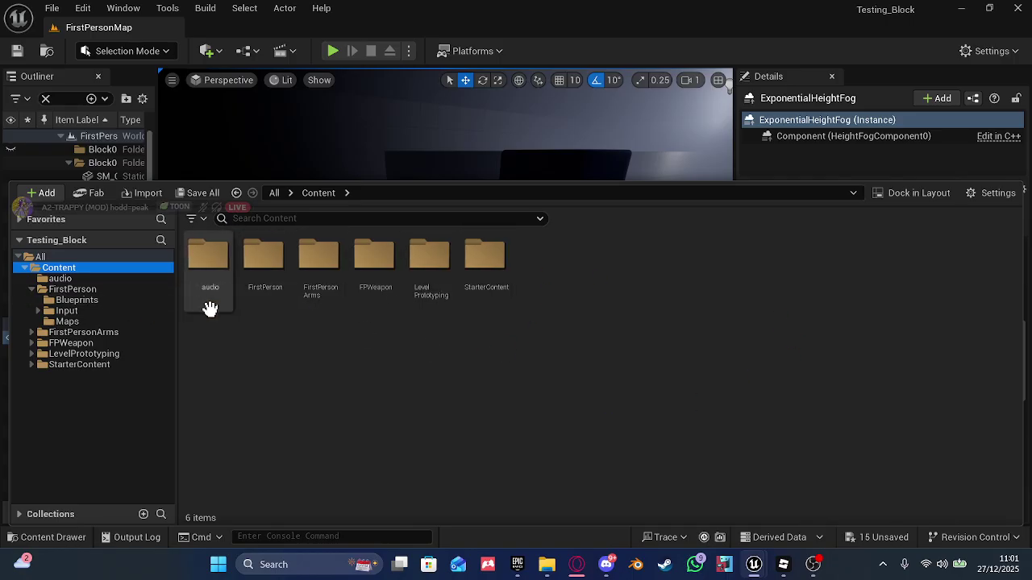
right_click(681, 282)
click(740, 229)
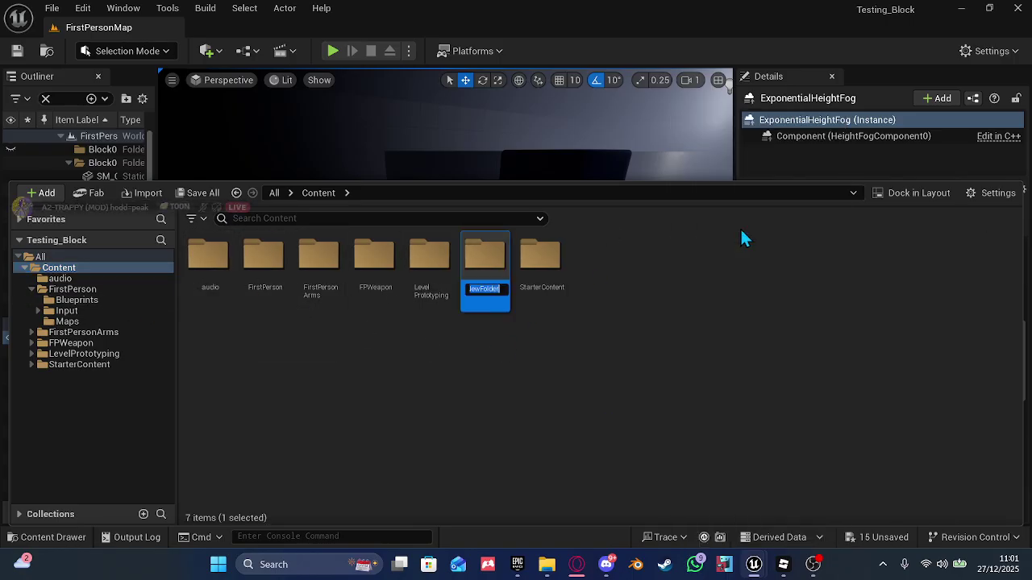
key(BackSpace)
text(models)
key(Return)
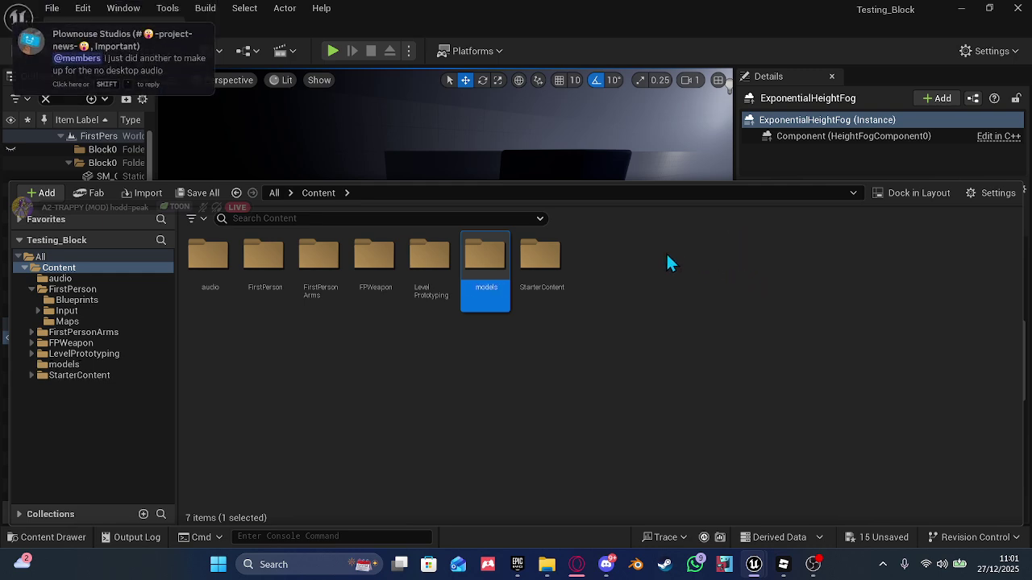
- Add another folder named "doors" alongside the models folder in Content
right_click(666, 251)
click(721, 225)
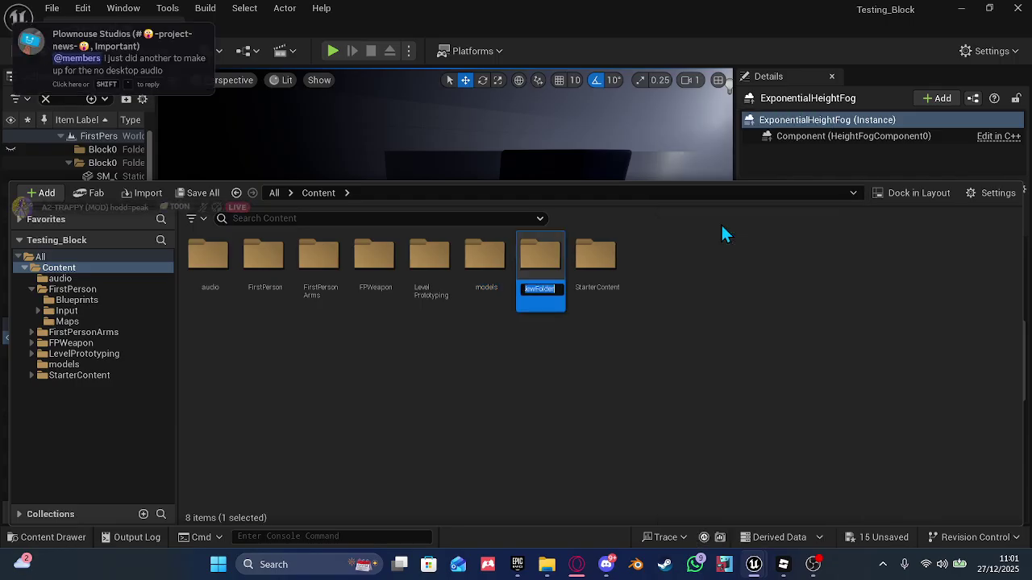
key(BackSpace)
text(door)
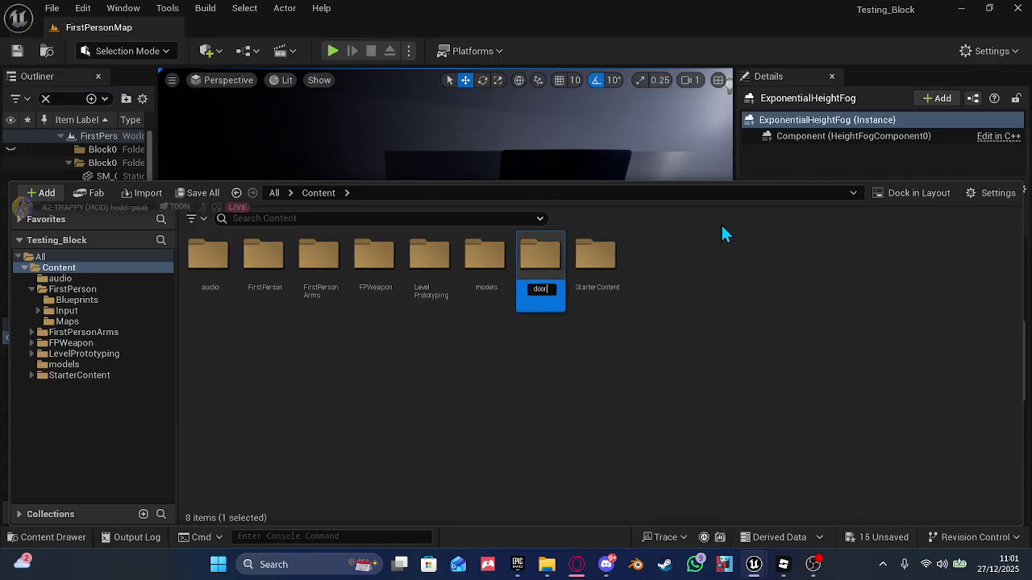
text(s)
key(Return)
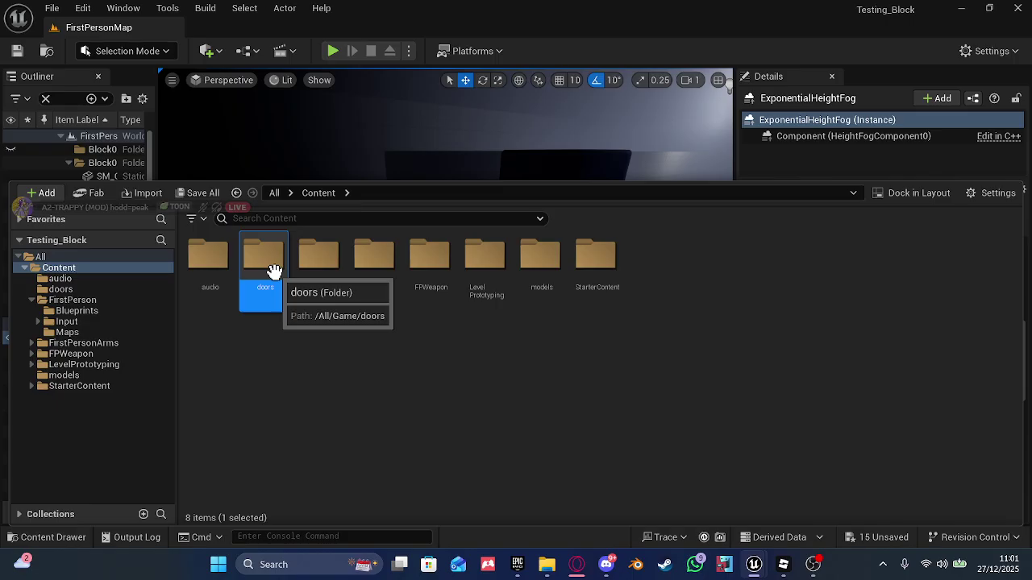
- Create a folder named "characters" directly under Content
right_click(710, 279)
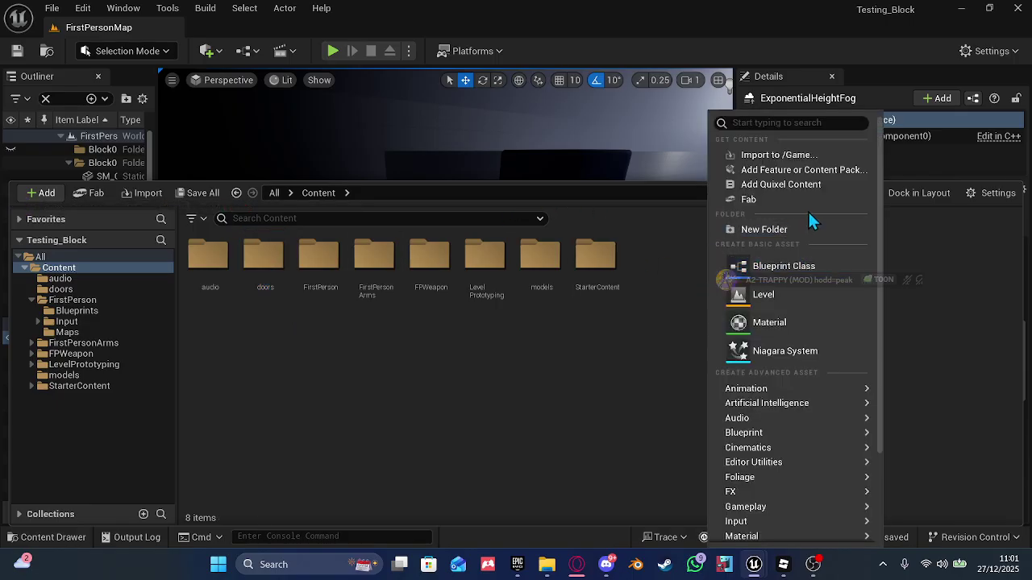
click(794, 230)
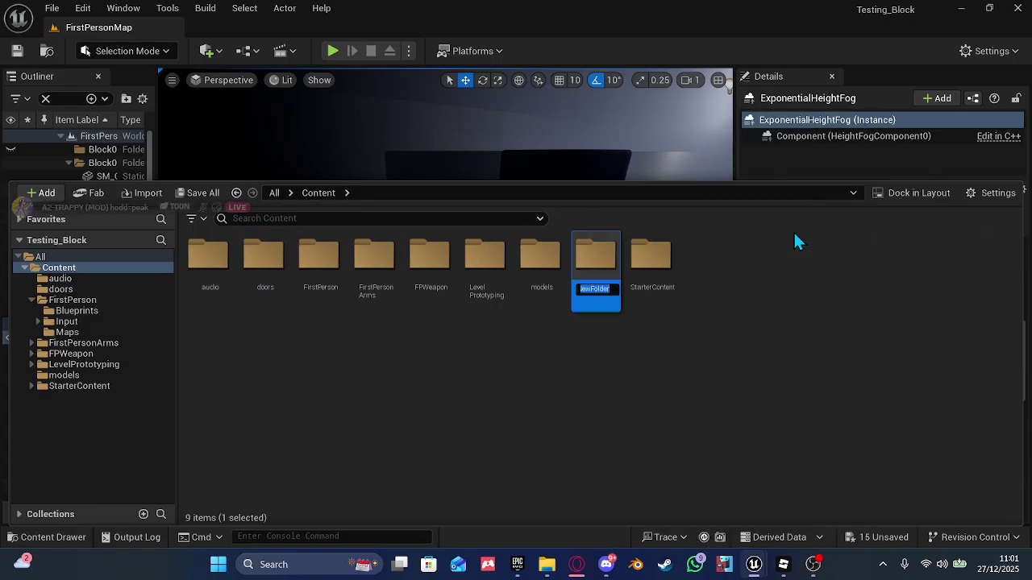
key(BackSpace)
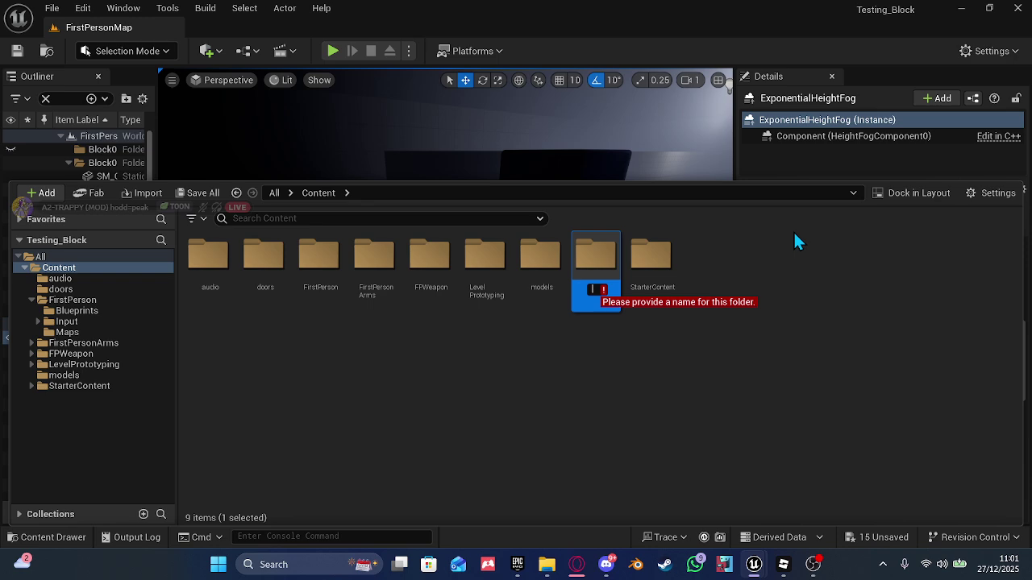
text(characters)
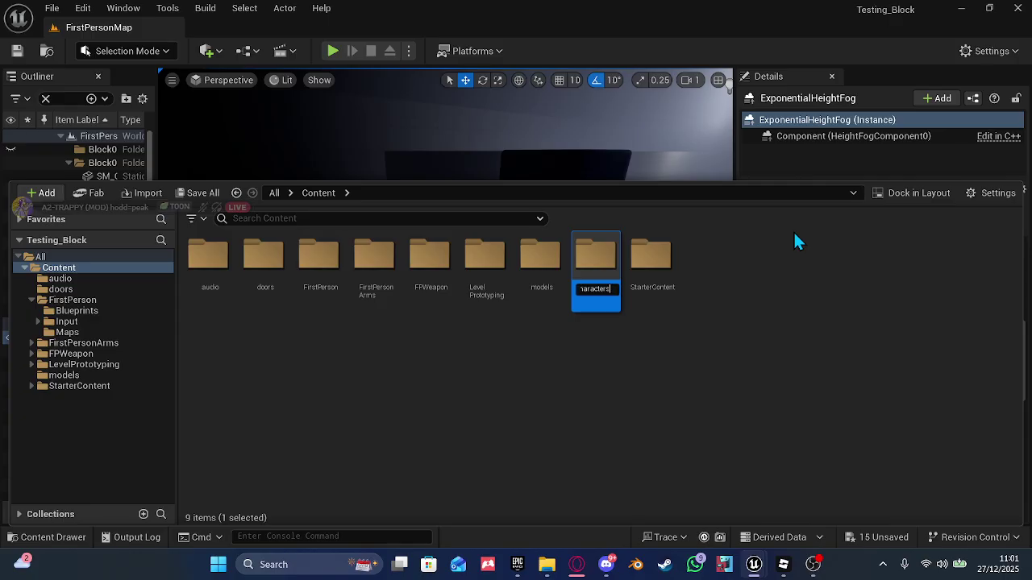
key(Return)
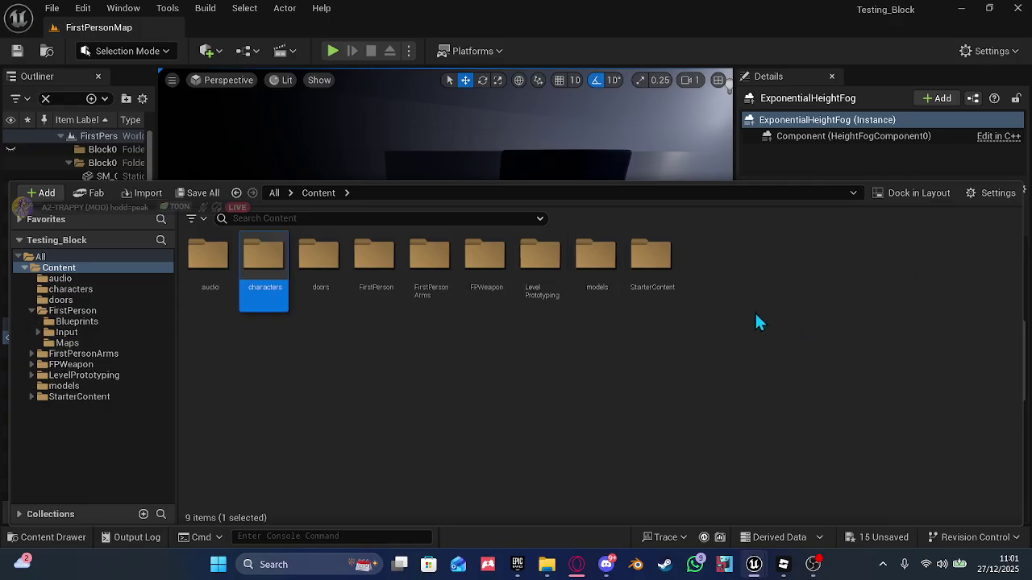
- Open the characters folder and create a subfolder named "main_cast" inside it
double_click(274, 284)
right_click(281, 290)
click(343, 231)
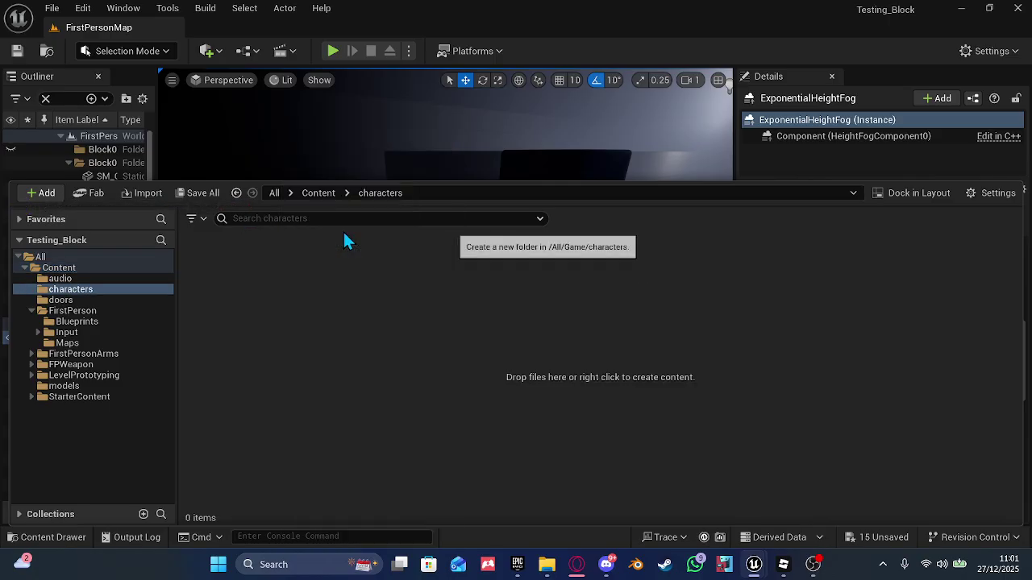
key(BackSpace)
text(mai)
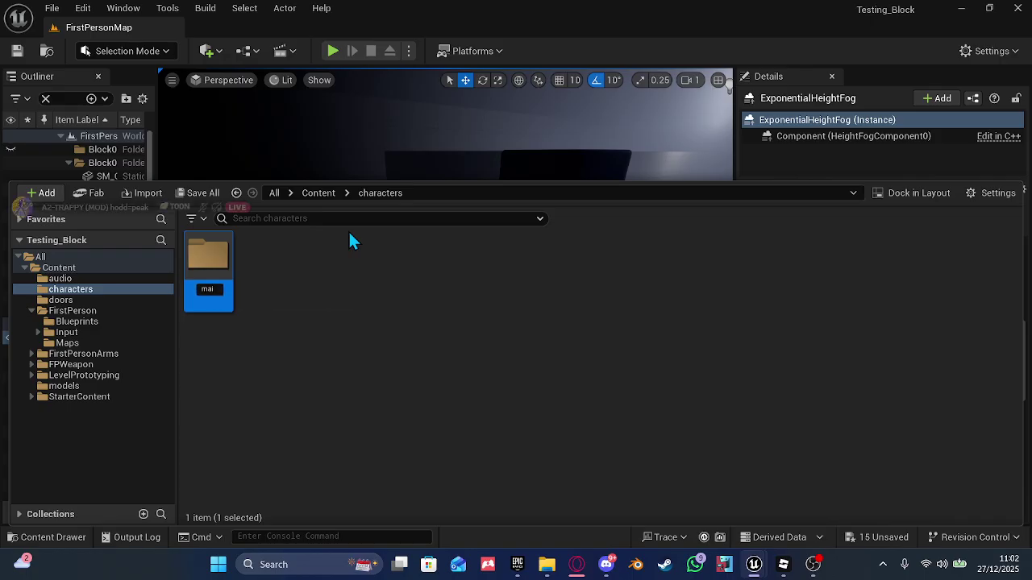
text(n cas)
key(BackSpace)
key(BackSpace)
key(BackSpace)
key(BackSpace)
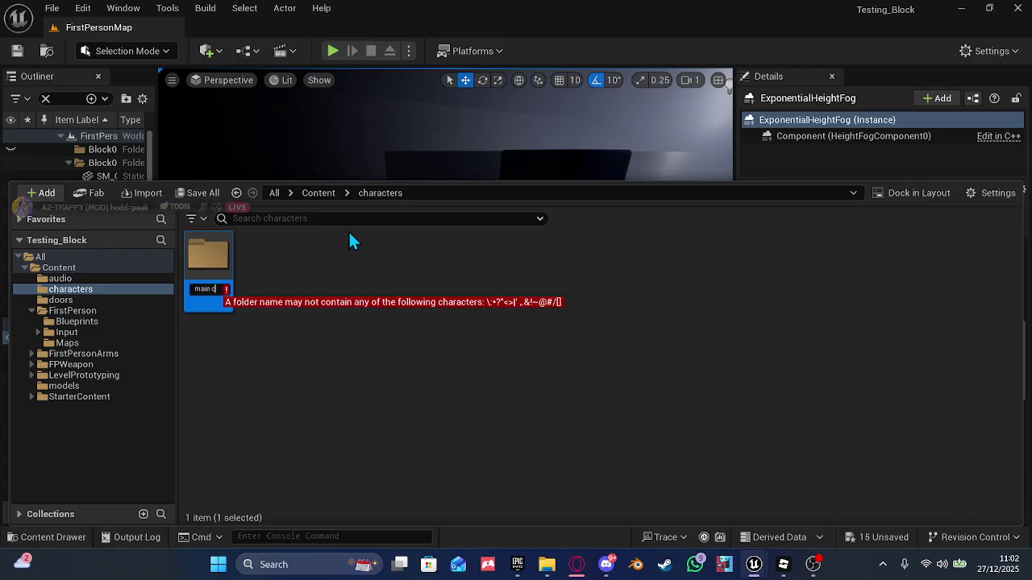
text(_)
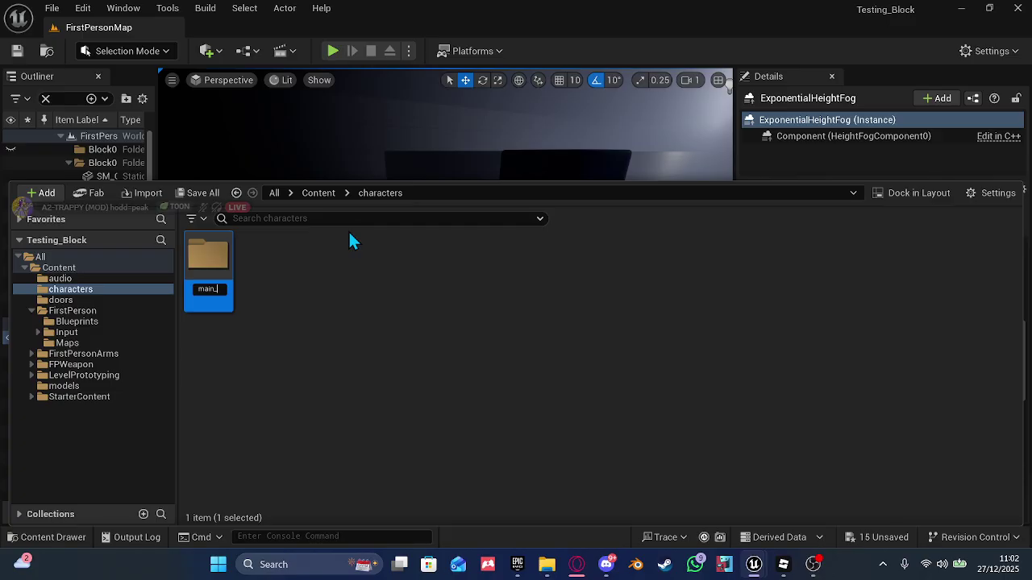
text(cast)
key(Return)
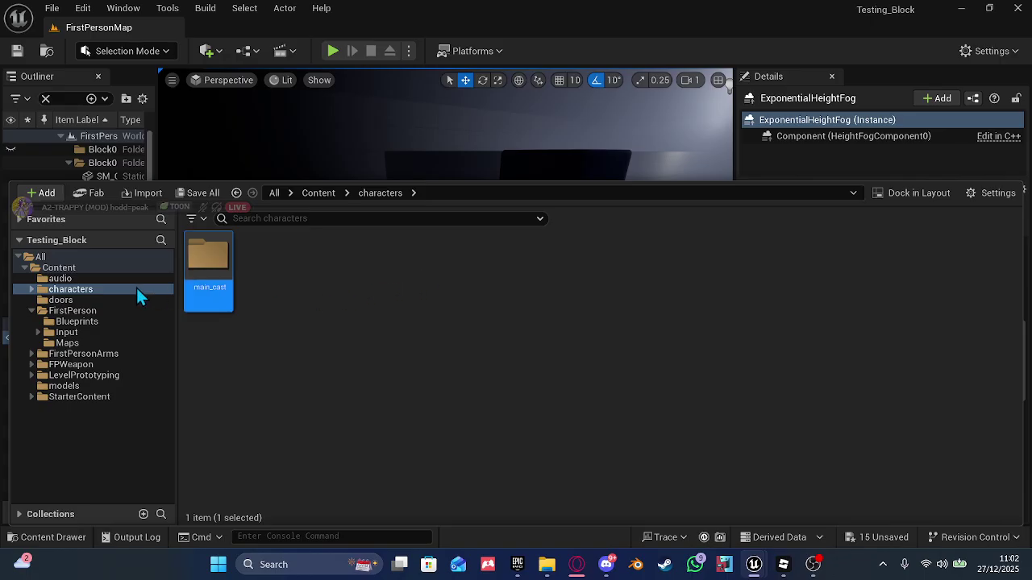
- Create a second subfolder named "side_characters" inside the characters folder
right_click(457, 316)
click(533, 228)
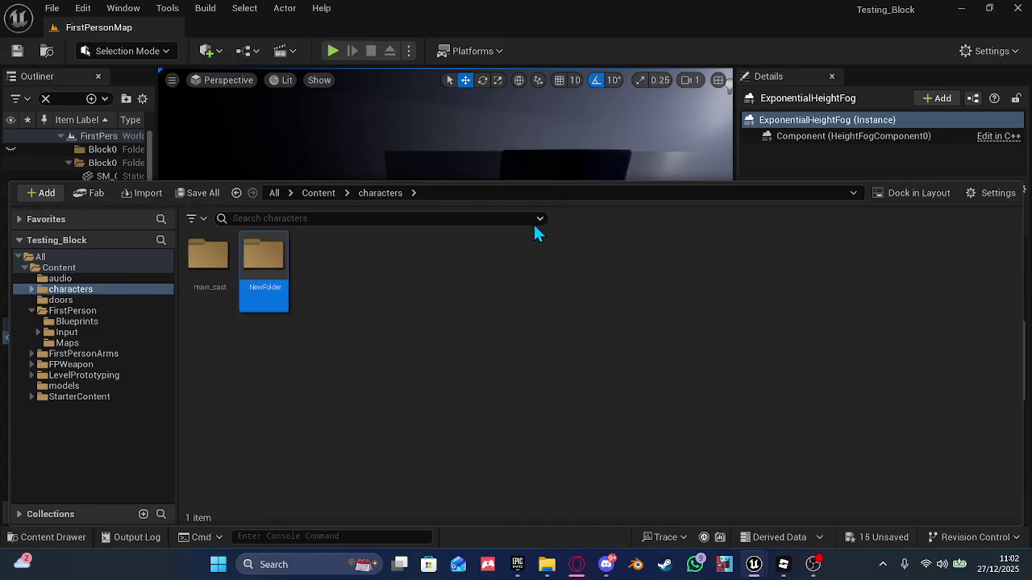
key(BackSpace)
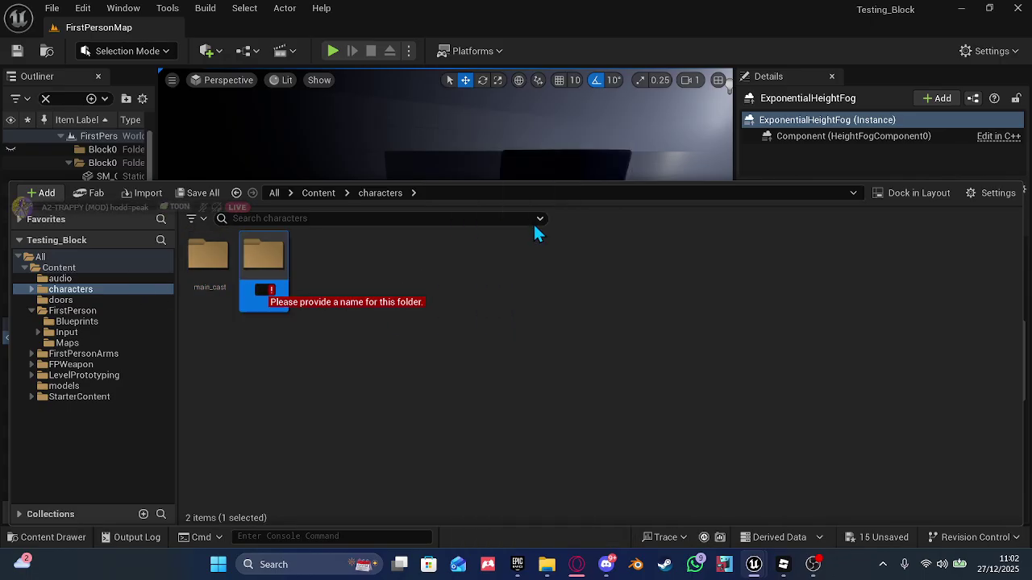
text(0)
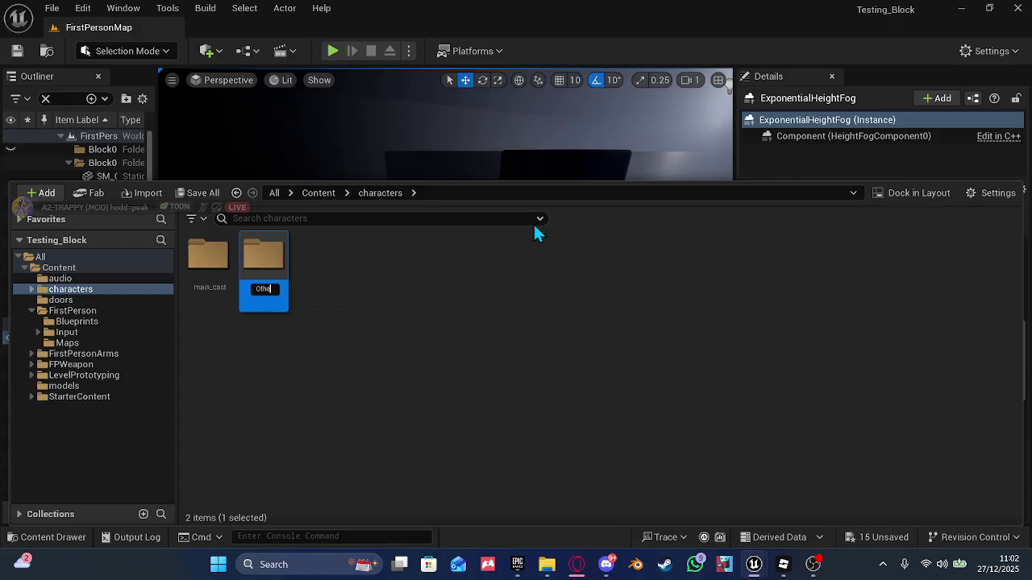
text(the)
key(BackSpace)
key(BackSpace)
key(BackSpace)
key(BackSpace)
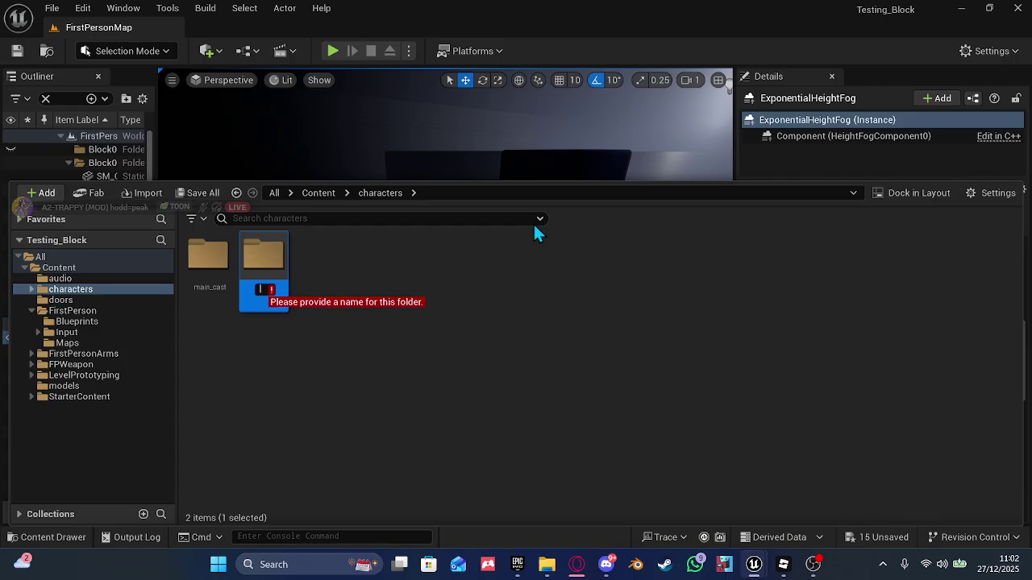
text(side_characters)
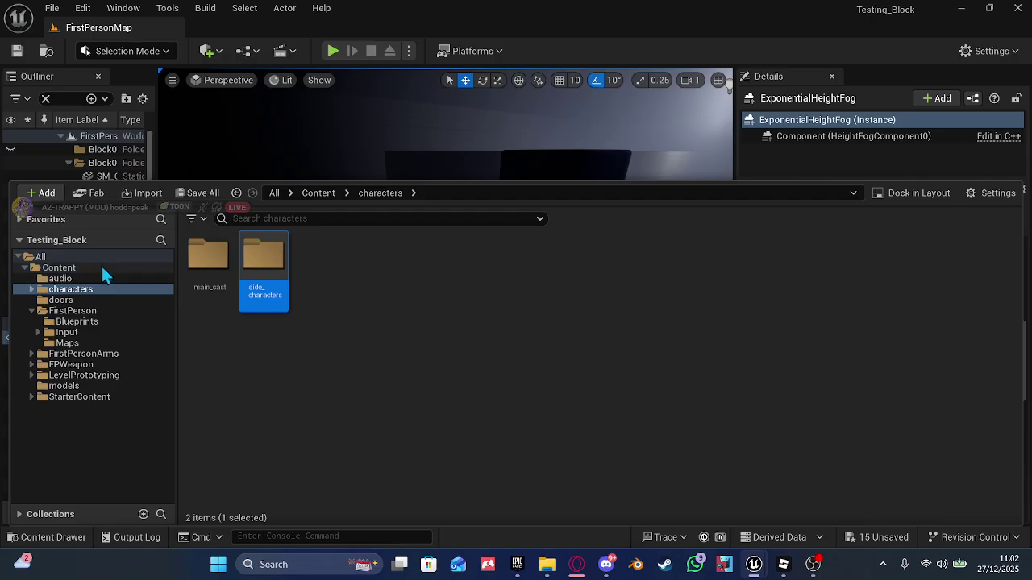
- Return to the Content folder and create a folder named "cutscenes" there
click(98, 267)
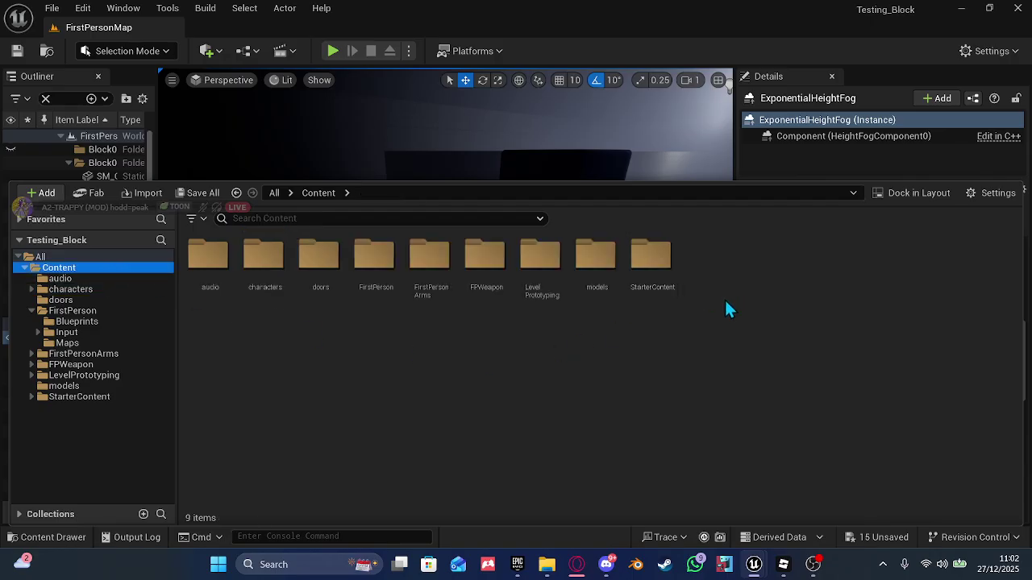
right_click(696, 331)
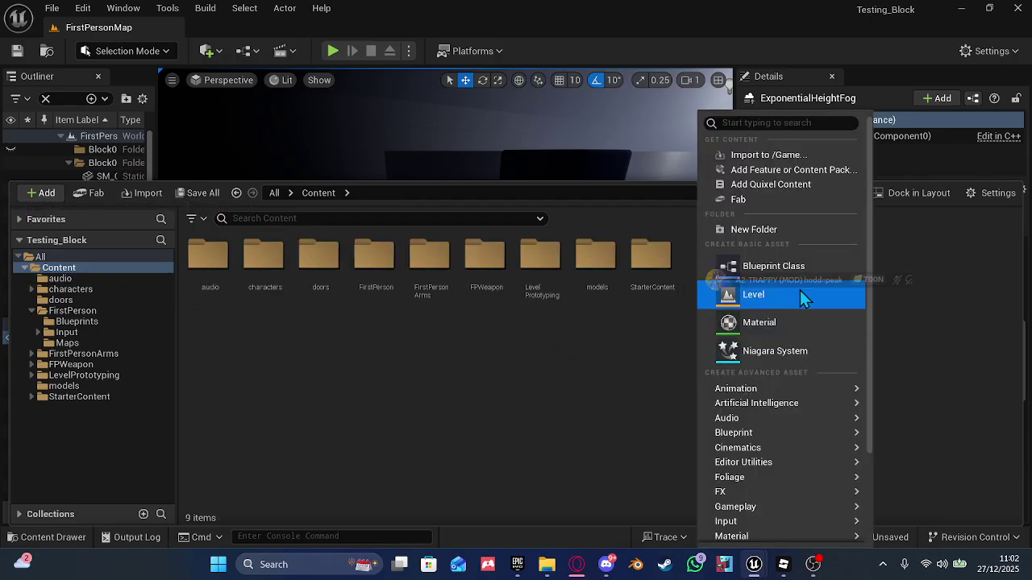
click(789, 233)
text(c)
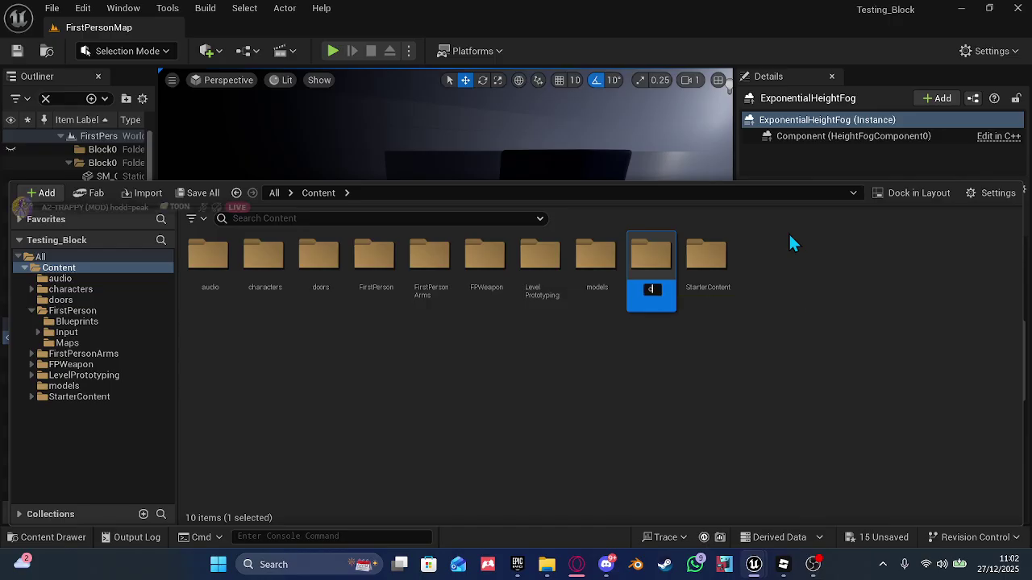
text(utscenes)
key(Return)
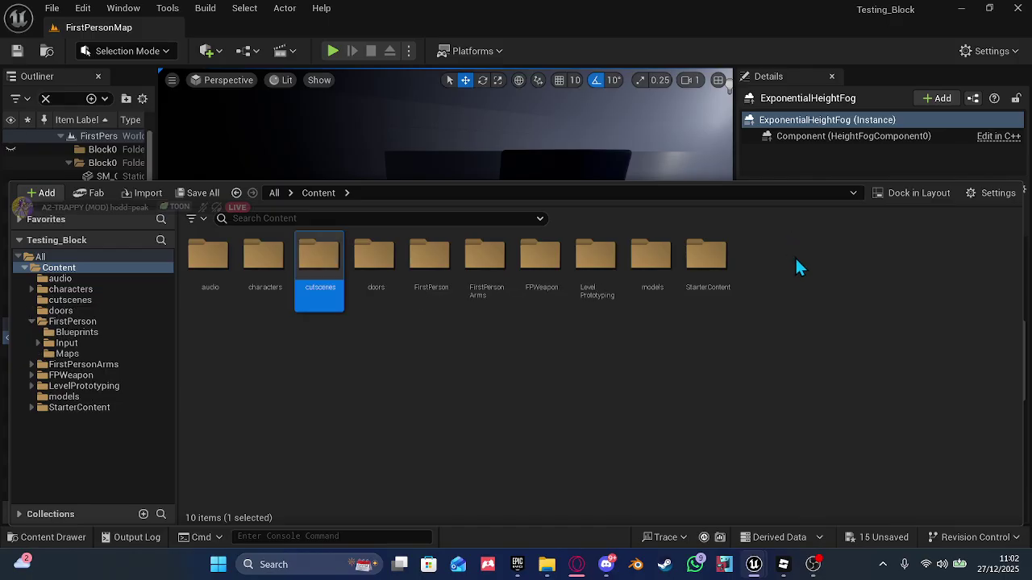
- Create one more folder named "remote" directly under Content
right_click(795, 257)
click(839, 229)
key(BackSpace)
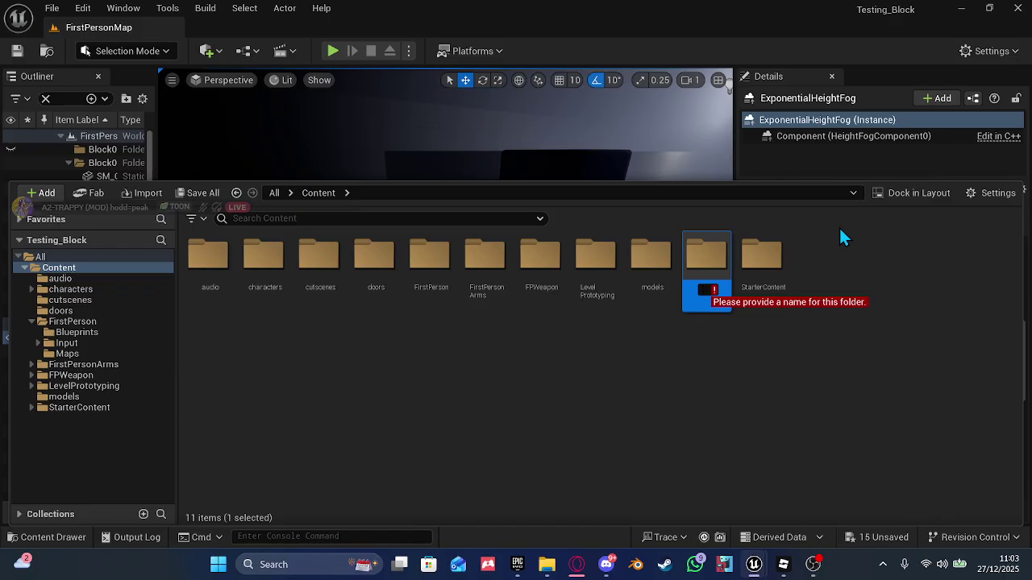
text(remo)
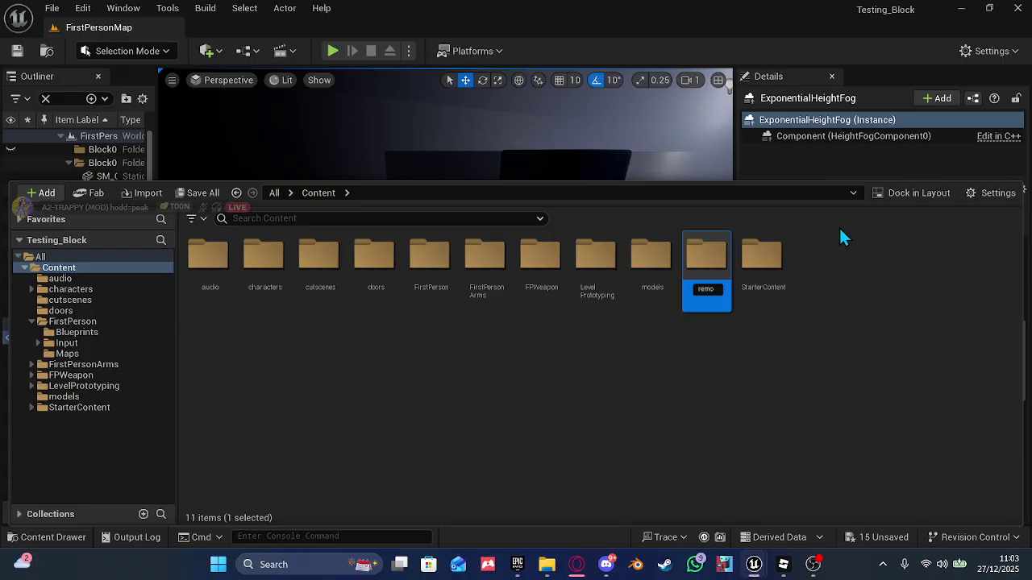
text(te)
key(Return)
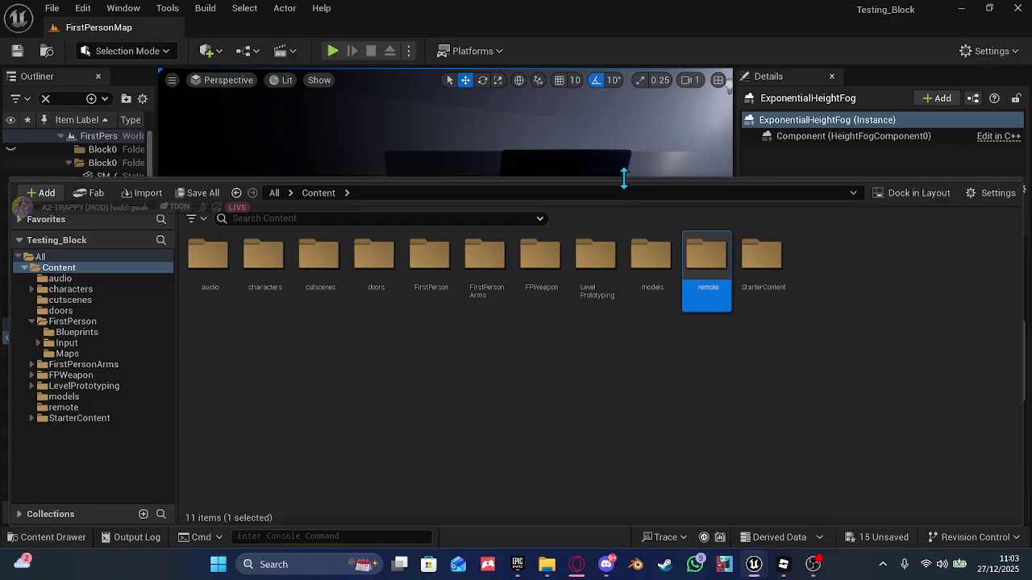
- Reduce the Content Drawer's height and return to the level view, looking at the rifle pickup in the fog
drag(623, 179, 626, 449)
mouse_move(626, 430)
right_down()
mouse_move(685, 387)
mouse_move(709, 339)
mouse_move(717, 403)
mouse_move(660, 452)
mouse_move(637, 436)
mouse_move(620, 403)
mouse_move(484, 452)
mouse_move(387, 419)
mouse_move(403, 427)
mouse_move(382, 390)
mouse_move(395, 374)
mouse_move(387, 380)
mouse_move(627, 415)
right_up()
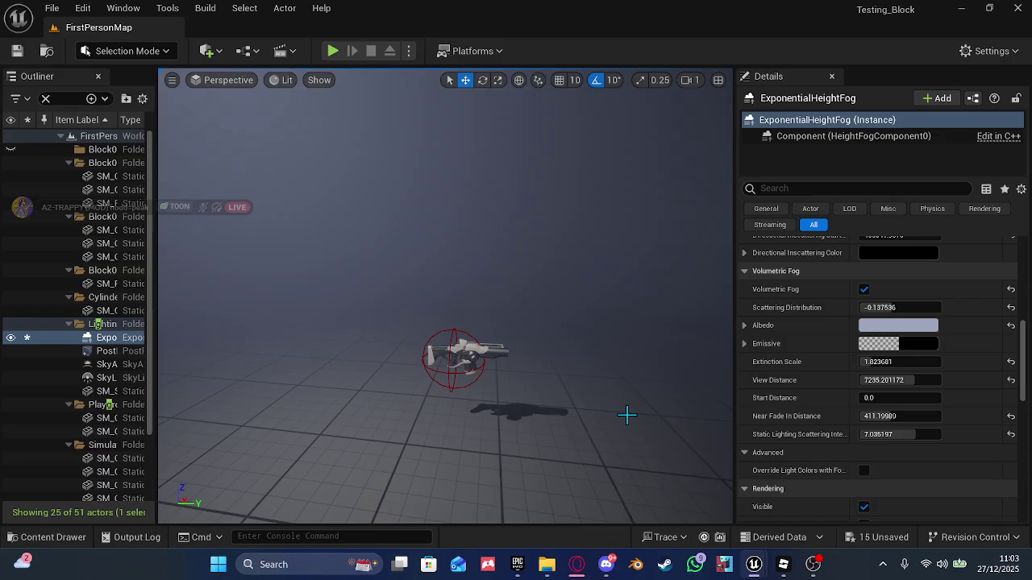
click(810, 564)
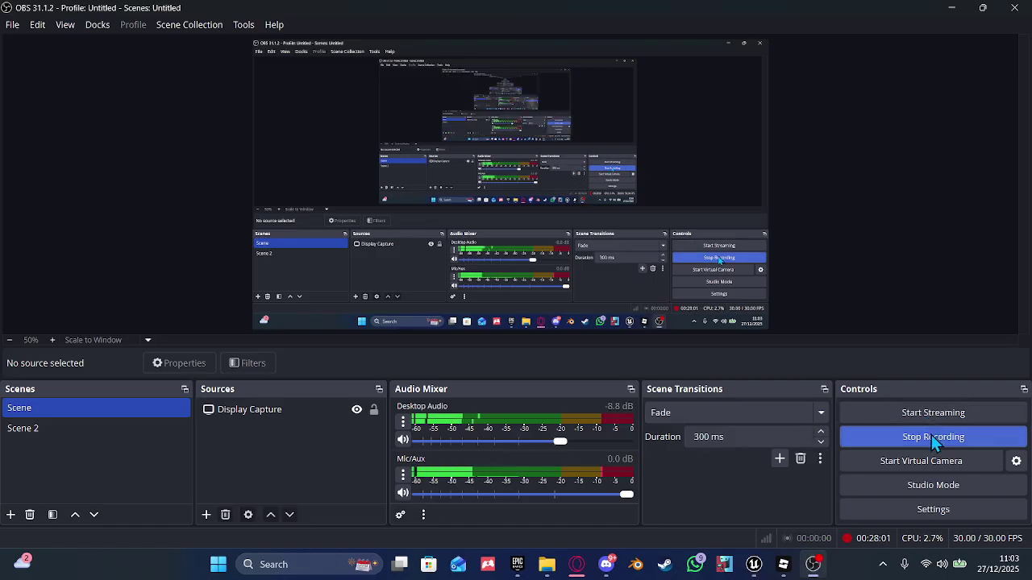